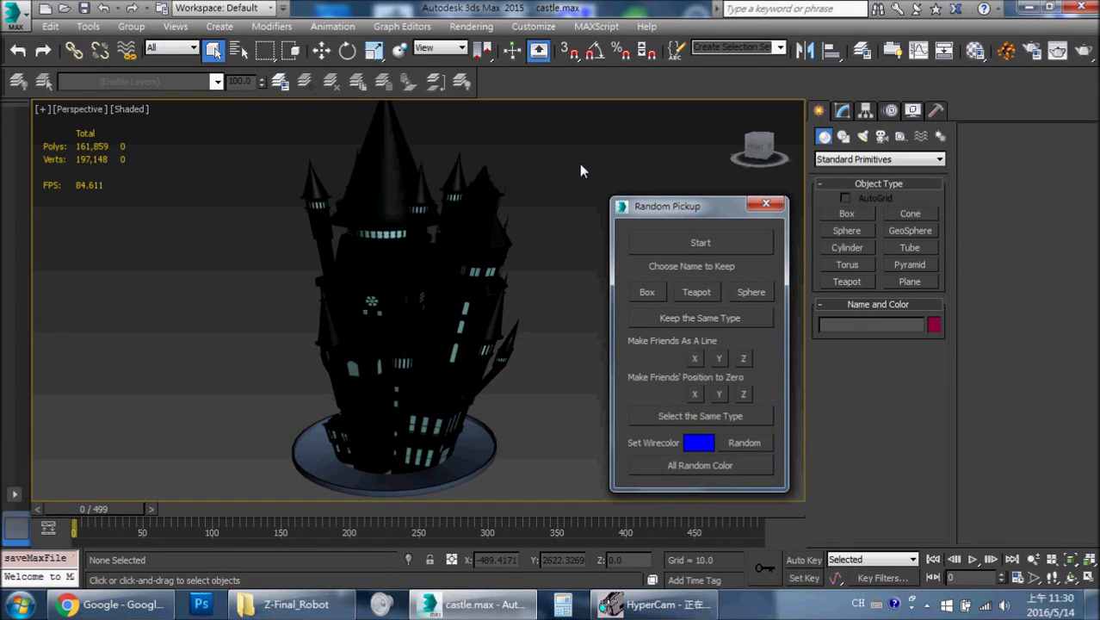
Orbit the Perspective view around the castle and move the floating tool window aside
{"action": "mouse_move", "coordinate": [564, 178]}
{"action": "middle_mouse_down", "text": "alt"}
{"action": "mouse_move", "coordinate": [553, 172]}
{"action": "mouse_move", "coordinate": [577, 171]}
{"action": "mouse_move", "coordinate": [503, 155]}
{"action": "mouse_move", "coordinate": [594, 167]}
{"action": "mouse_move", "coordinate": [579, 198]}
{"action": "mouse_move", "coordinate": [572, 167]}
{"action": "mouse_move", "coordinate": [631, 192]}
{"action": "mouse_move", "coordinate": [545, 181]}
{"action": "mouse_move", "coordinate": [587, 162]}
{"action": "mouse_move", "coordinate": [582, 207]}
{"action": "middle_mouse_up", "text": "alt"}
{"action": "mouse_move", "coordinate": [505, 239]}
{"action": "middle_mouse_down", "text": "alt"}
{"action": "mouse_move", "coordinate": [435, 227]}
{"action": "mouse_move", "coordinate": [381, 239]}
{"action": "mouse_move", "coordinate": [450, 202]}
{"action": "middle_mouse_up", "text": "alt"}
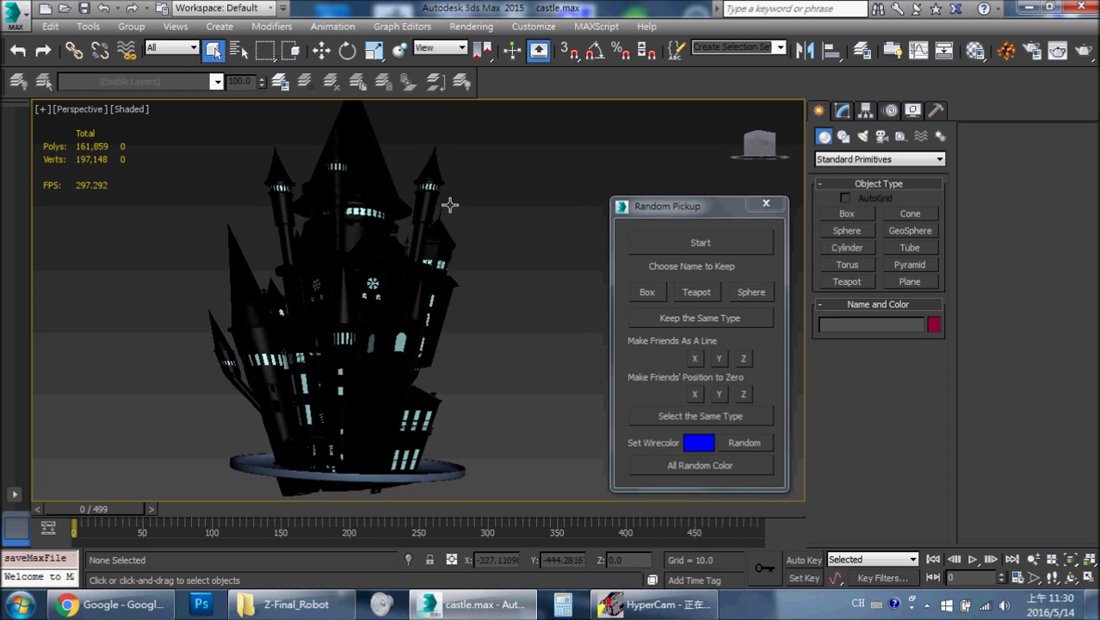
{"action": "mouse_move", "coordinate": [673, 205]}
{"action": "left_mouse_down"}
{"action": "mouse_move", "coordinate": [644, 199]}
{"action": "mouse_move", "coordinate": [664, 206]}
{"action": "left_mouse_up"}
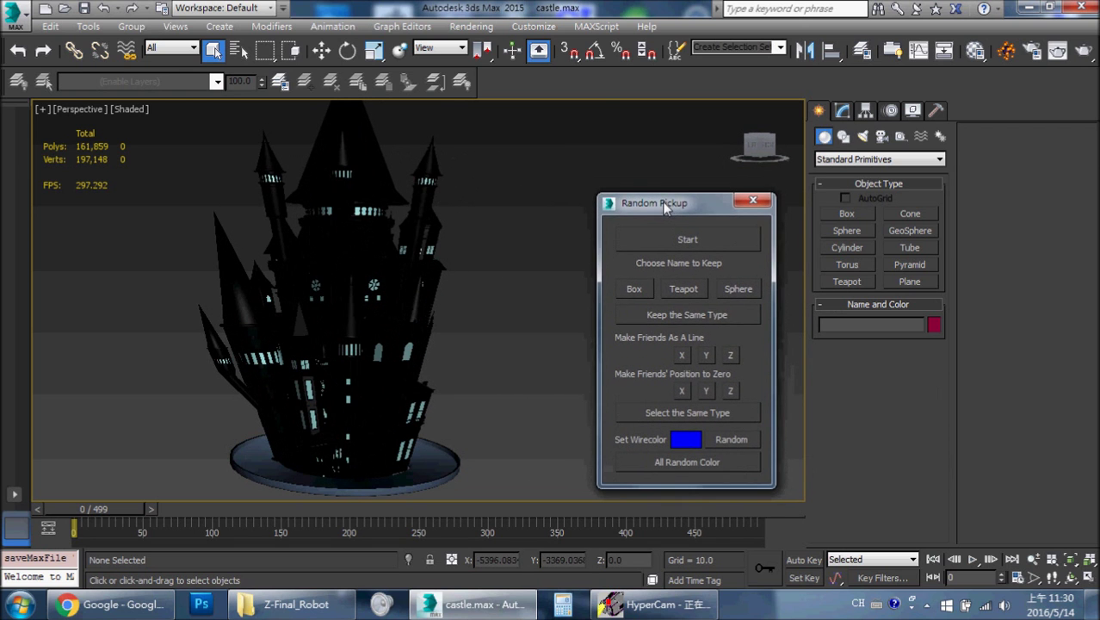
{"action": "middle_click_drag", "start_coordinate": [499, 230], "coordinate": [466, 229], "text": "alt"}
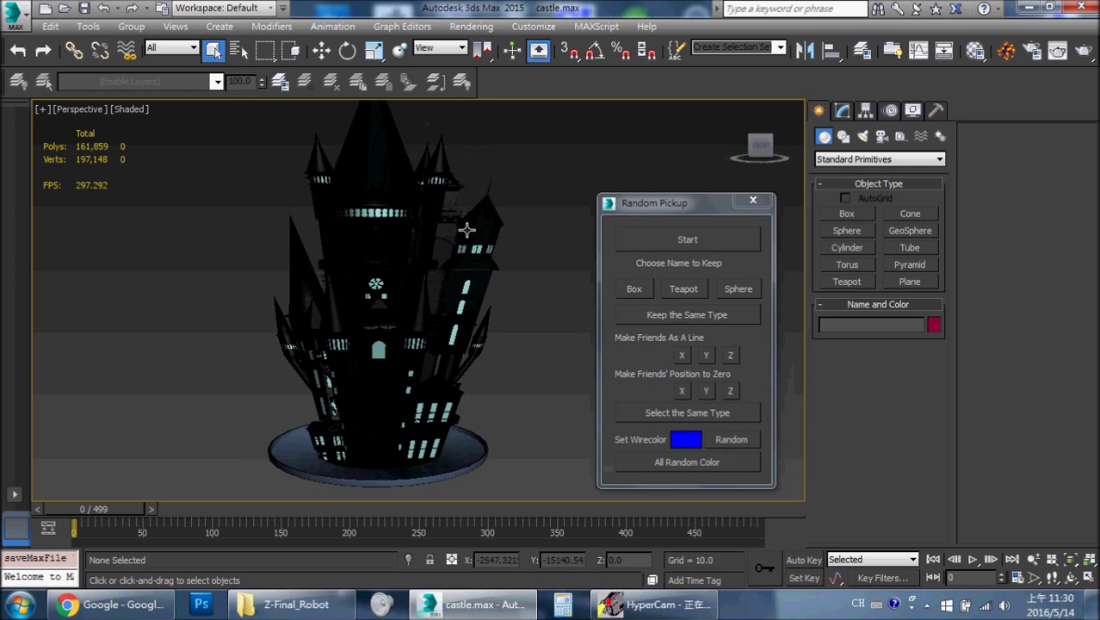
Compare wireframe with shaded, then show Shaded + Edged Faces and zoom in on the castle
{"action": "key", "text": "F3"}
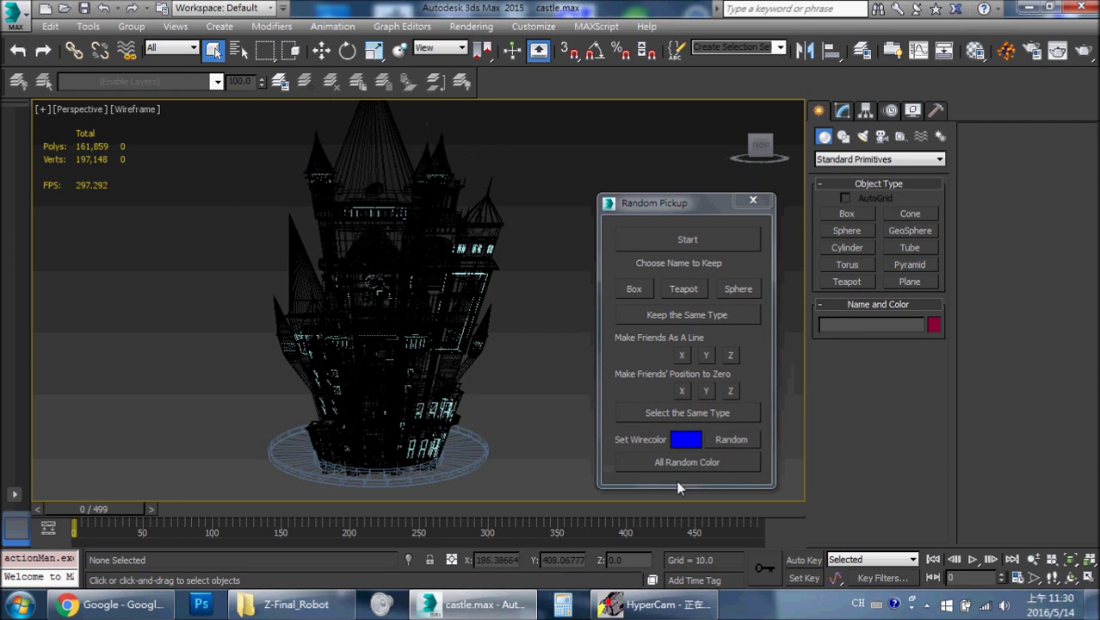
{"action": "key", "text": "F3"}
{"action": "key", "text": "F4"}
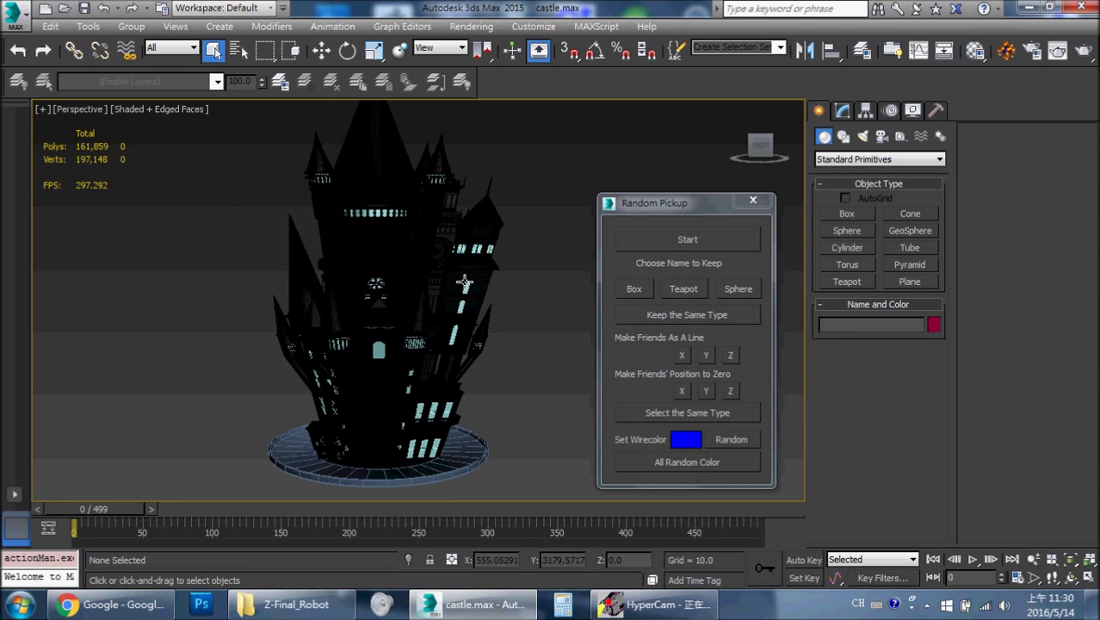
{"action": "mouse_move", "coordinate": [409, 259]}
{"action": "middle_mouse_down", "text": "alt"}
{"action": "mouse_move", "coordinate": [493, 293]}
{"action": "mouse_move", "coordinate": [461, 273]}
{"action": "mouse_move", "coordinate": [482, 292]}
{"action": "middle_mouse_up", "text": "alt"}
{"action": "scroll", "coordinate": [498, 239], "scroll_direction": "up", "scroll_amount": 3}
{"action": "middle_click_drag", "start_coordinate": [499, 239], "coordinate": [458, 261]}
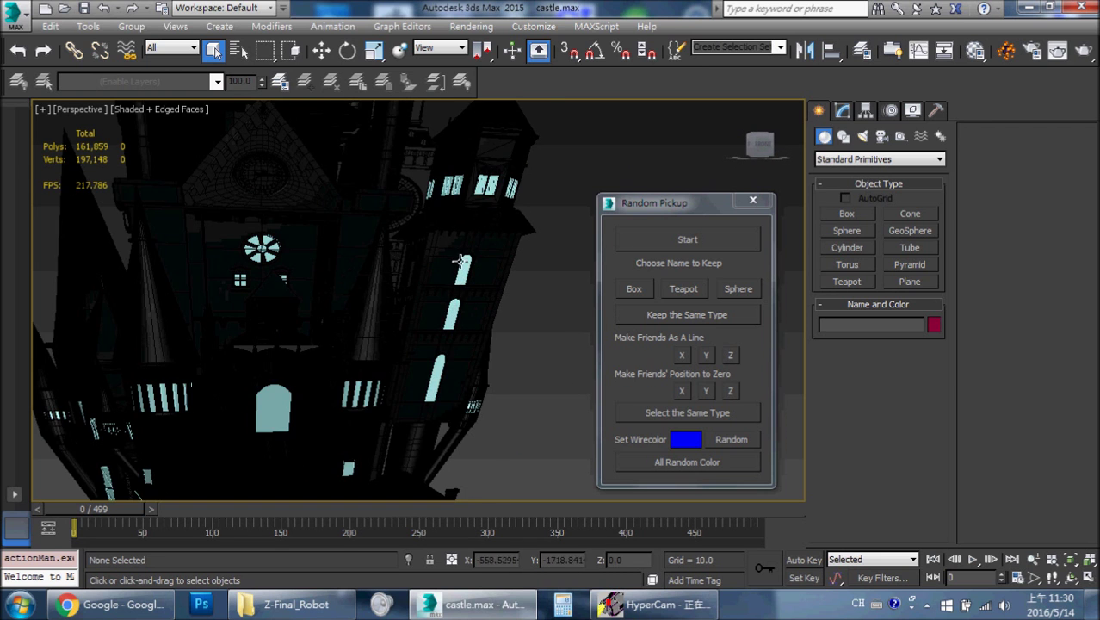
{"action": "scroll", "coordinate": [456, 263], "scroll_direction": "down", "scroll_amount": 3}
{"action": "scroll", "coordinate": [354, 238], "scroll_direction": "up", "scroll_amount": 3}
{"action": "mouse_move", "coordinate": [355, 237]}
{"action": "middle_mouse_down", "text": "alt"}
{"action": "mouse_move", "coordinate": [380, 231]}
{"action": "mouse_move", "coordinate": [302, 179]}
{"action": "mouse_move", "coordinate": [295, 211]}
{"action": "mouse_move", "coordinate": [326, 209]}
{"action": "mouse_move", "coordinate": [282, 276]}
{"action": "mouse_move", "coordinate": [265, 226]}
{"action": "mouse_move", "coordinate": [324, 273]}
{"action": "mouse_move", "coordinate": [356, 184]}
{"action": "mouse_move", "coordinate": [302, 216]}
{"action": "mouse_move", "coordinate": [323, 251]}
{"action": "mouse_move", "coordinate": [408, 200]}
{"action": "middle_mouse_up", "text": "alt"}
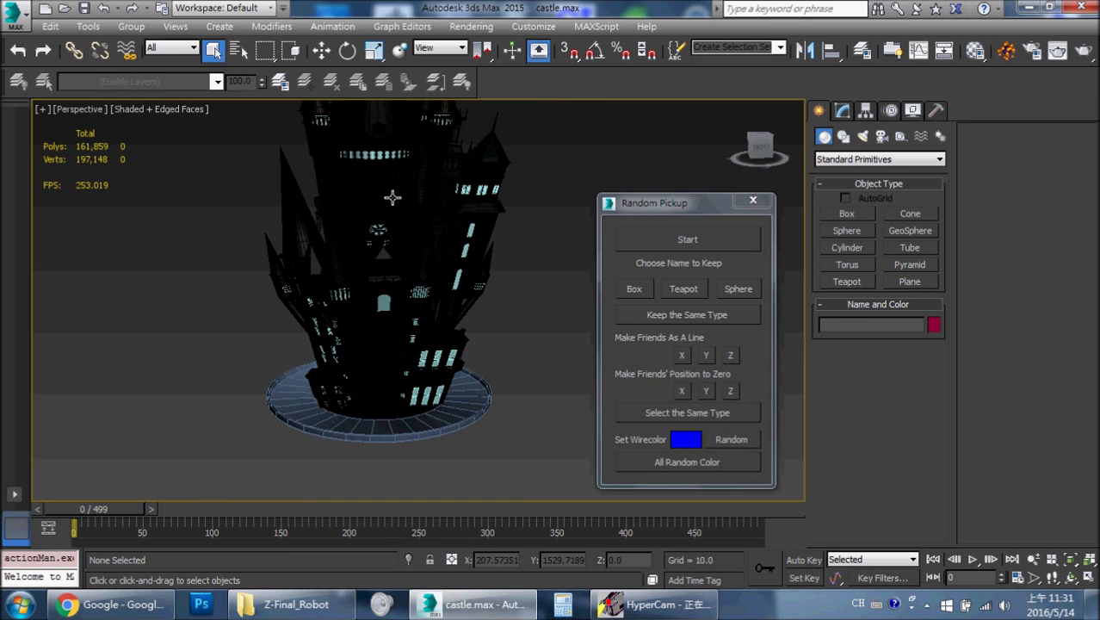
Select Castle_01 and roll random wire colours with the Random Pickup tool
{"action": "left_click", "coordinate": [393, 197]}
{"action": "left_click", "coordinate": [731, 441]}
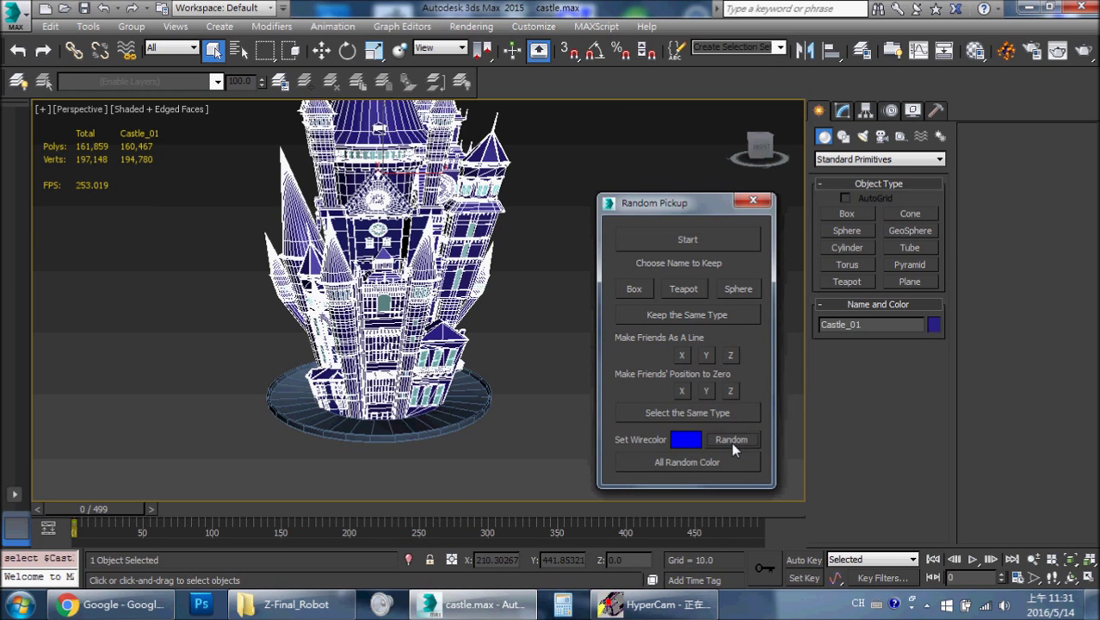
{"action": "scroll", "coordinate": [512, 360], "scroll_direction": "up", "scroll_amount": 4}
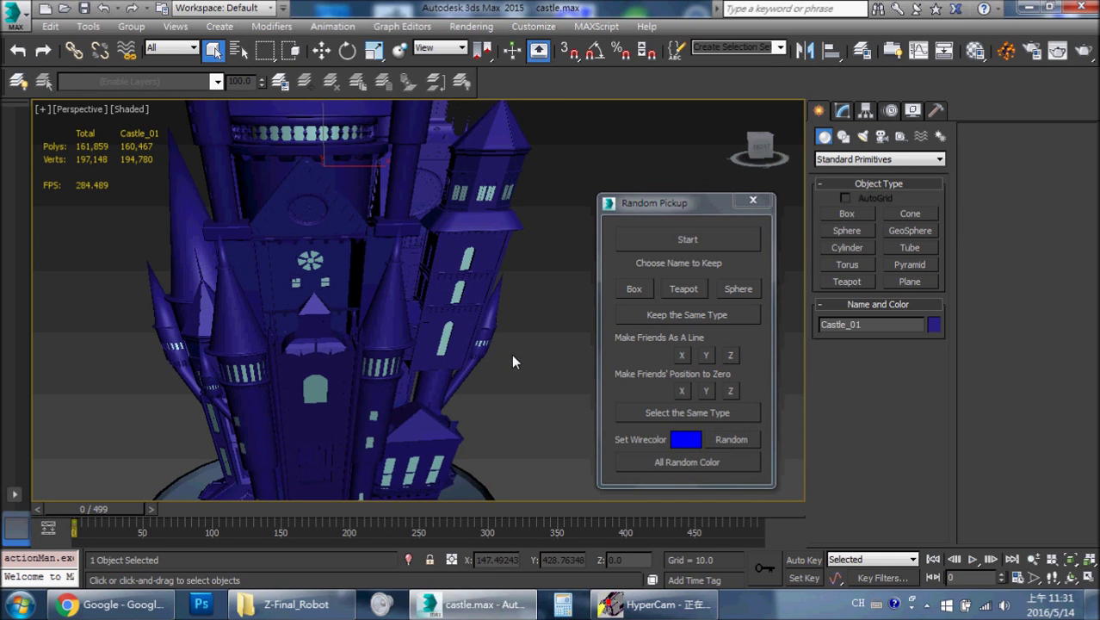
{"action": "left_click", "coordinate": [728, 440]}
Switch to plain shaded display and roll again until the castle turns lavender blue
{"action": "key", "text": "F4"}
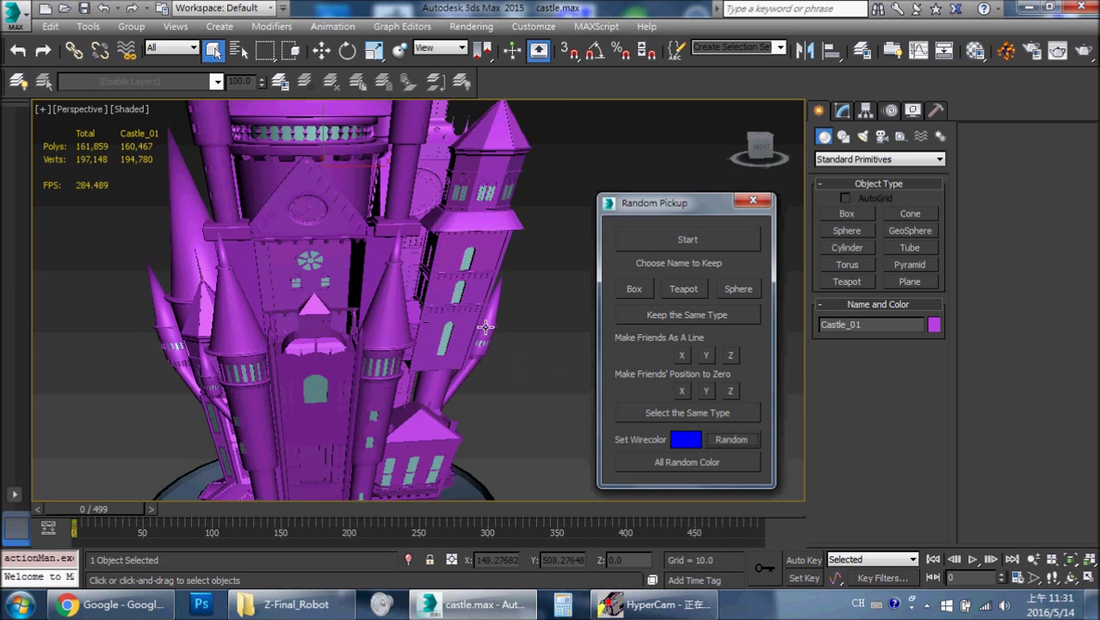
{"action": "mouse_move", "coordinate": [485, 327]}
{"action": "middle_mouse_down", "text": "alt"}
{"action": "mouse_move", "coordinate": [548, 304]}
{"action": "mouse_move", "coordinate": [571, 341]}
{"action": "middle_mouse_up", "text": "alt"}
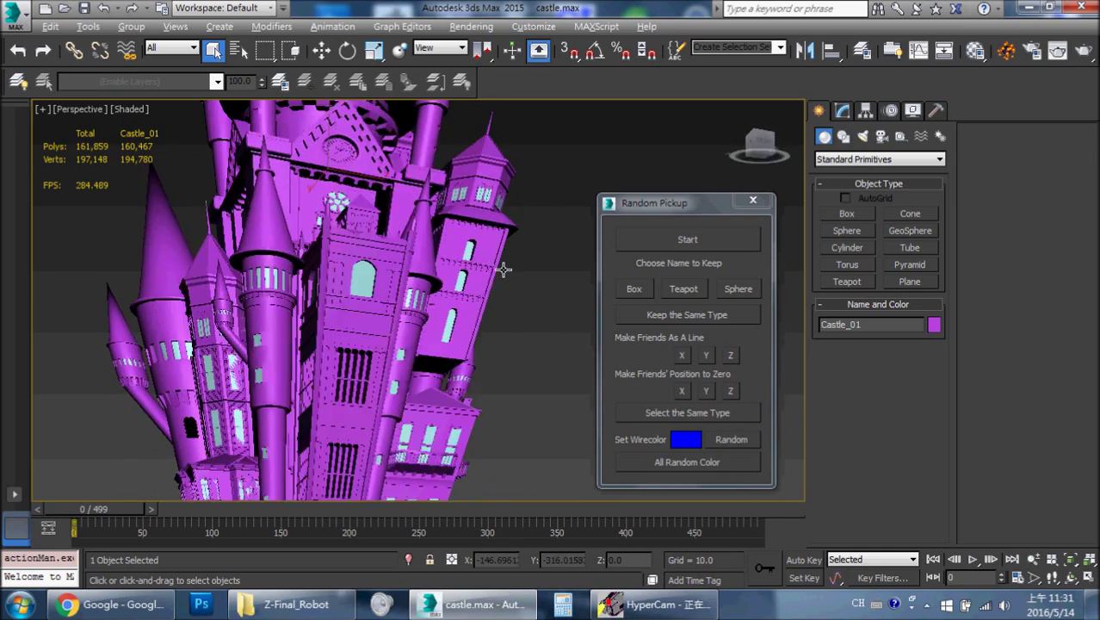
{"action": "left_click", "coordinate": [745, 443]}
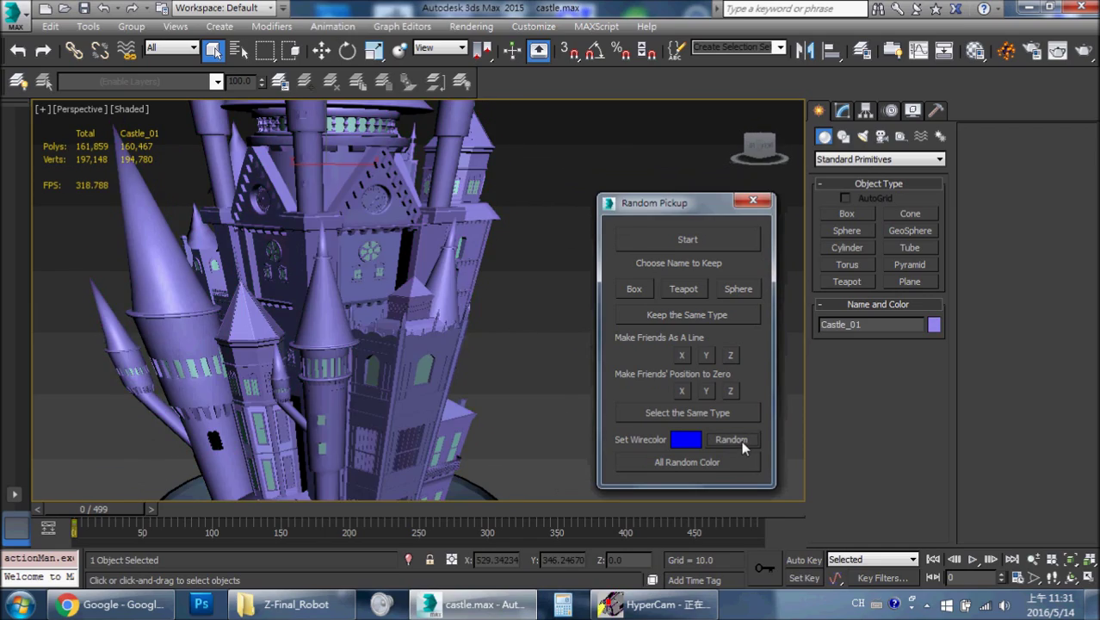
{"action": "middle_click_drag", "start_coordinate": [489, 339], "coordinate": [582, 247], "text": "alt"}
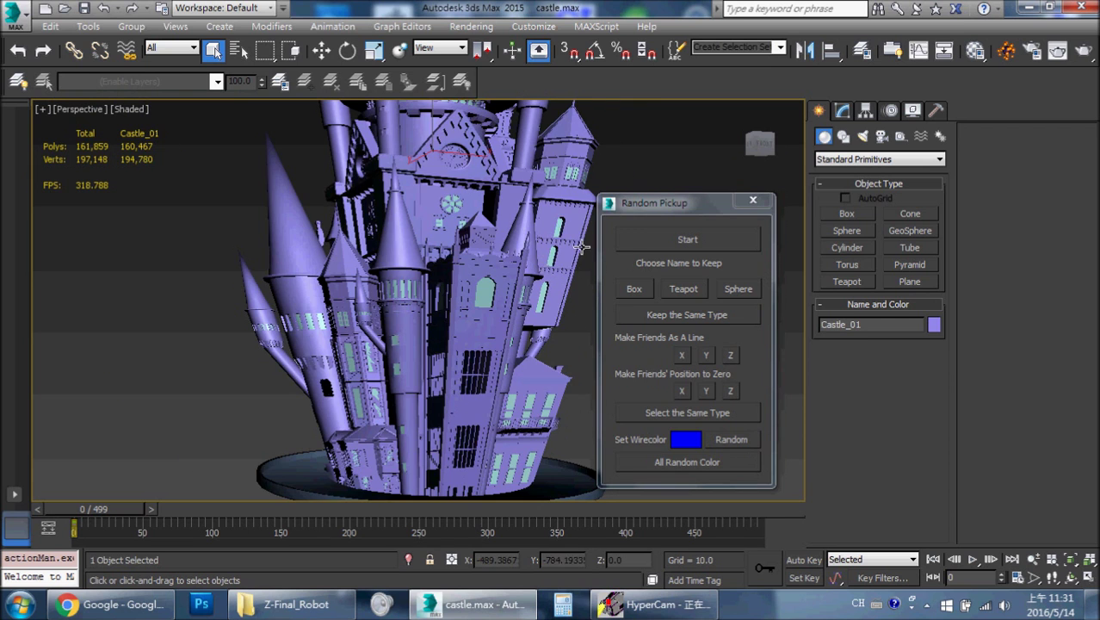
{"action": "left_click_drag", "start_coordinate": [654, 212], "coordinate": [864, 236]}
{"action": "middle_click_drag", "start_coordinate": [558, 298], "coordinate": [546, 337], "text": "alt"}
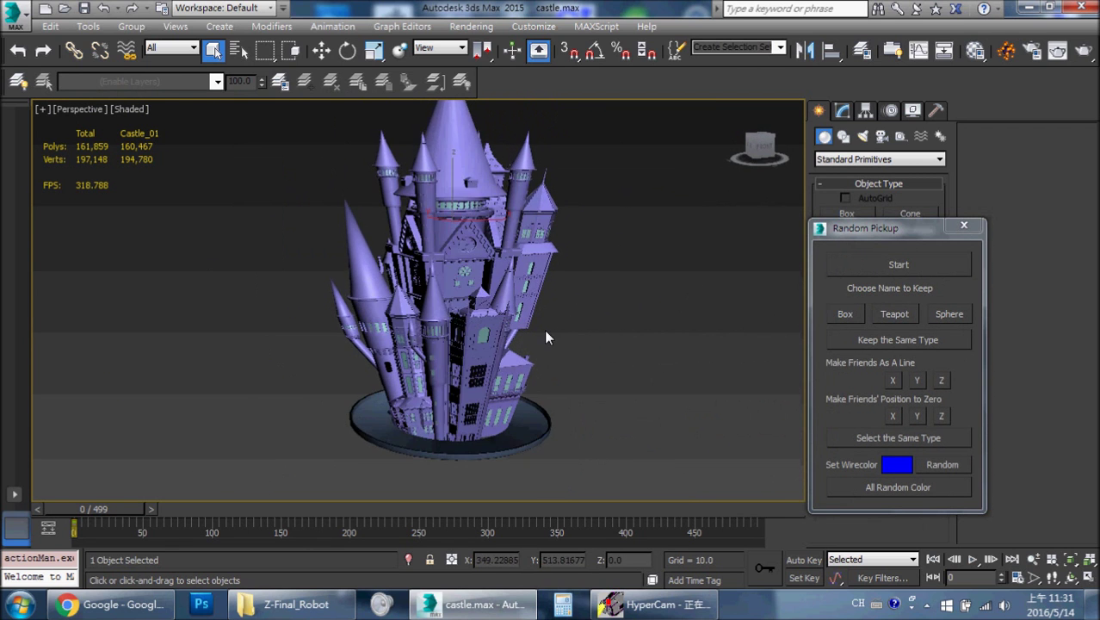
Show edged faces, orbit below the castle and select the base disc Cylinder004
{"action": "key", "text": "F4"}
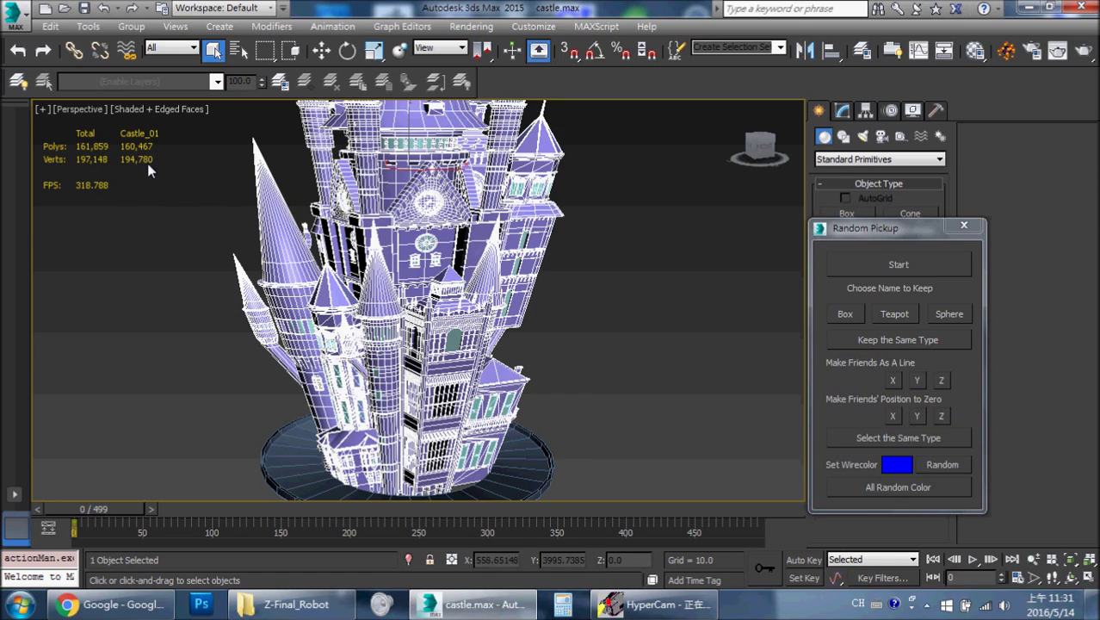
{"action": "mouse_move", "coordinate": [183, 230]}
{"action": "middle_mouse_down", "text": "alt"}
{"action": "mouse_move", "coordinate": [476, 387]}
{"action": "mouse_move", "coordinate": [446, 413]}
{"action": "mouse_move", "coordinate": [453, 342]}
{"action": "mouse_move", "coordinate": [511, 278]}
{"action": "mouse_move", "coordinate": [464, 338]}
{"action": "middle_mouse_up", "text": "alt"}
{"action": "left_click", "coordinate": [500, 394]}
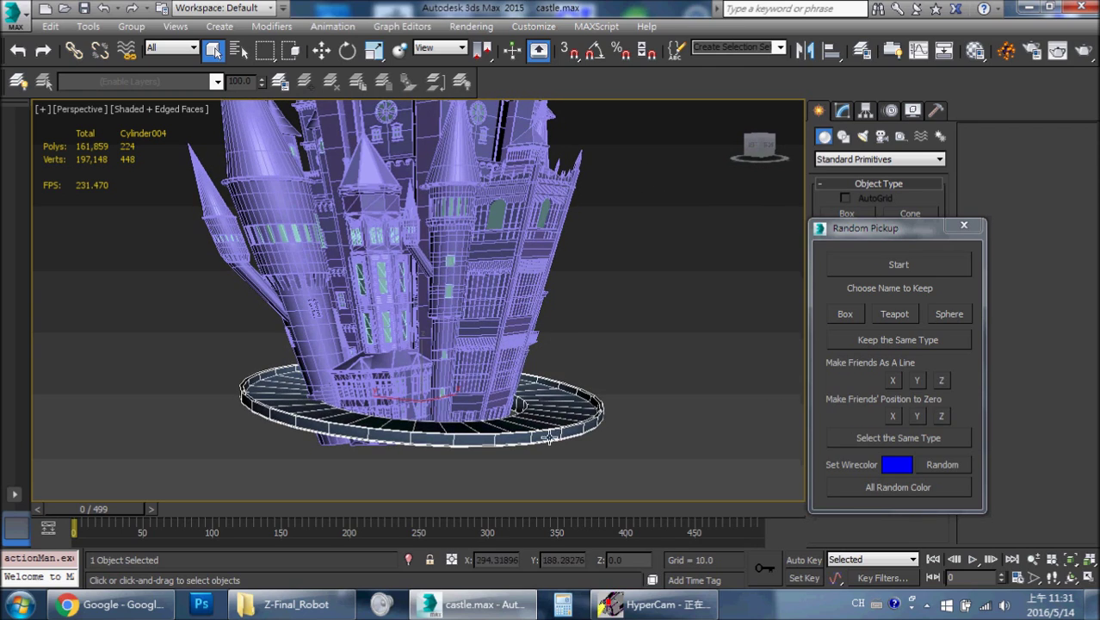
Zoom and orbit to inspect the underside of Cylinder004 and the central tower
{"action": "scroll", "coordinate": [503, 374], "scroll_direction": "up", "scroll_amount": 2}
{"action": "scroll", "coordinate": [506, 375], "scroll_direction": "up", "scroll_amount": 1}
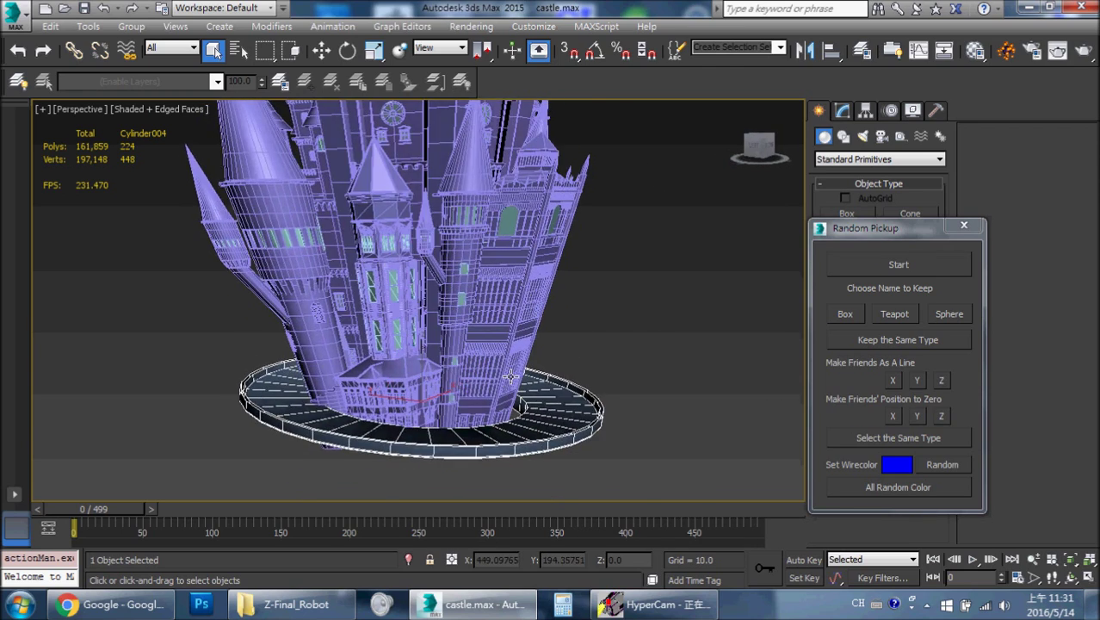
{"action": "scroll", "coordinate": [510, 376], "scroll_direction": "up", "scroll_amount": 3}
{"action": "mouse_move", "coordinate": [510, 376]}
{"action": "middle_mouse_down", "text": "alt"}
{"action": "mouse_move", "coordinate": [576, 309]}
{"action": "mouse_move", "coordinate": [605, 348]}
{"action": "mouse_move", "coordinate": [500, 295]}
{"action": "mouse_move", "coordinate": [510, 207]}
{"action": "mouse_move", "coordinate": [622, 216]}
{"action": "mouse_move", "coordinate": [702, 418]}
{"action": "mouse_move", "coordinate": [646, 239]}
{"action": "mouse_move", "coordinate": [673, 242]}
{"action": "middle_mouse_up", "text": "alt"}
{"action": "scroll", "coordinate": [605, 348], "scroll_direction": "down", "scroll_amount": 3}
{"action": "middle_click_drag", "start_coordinate": [489, 284], "coordinate": [533, 173], "text": "alt"}
{"action": "scroll", "coordinate": [419, 301], "scroll_direction": "down", "scroll_amount": 5}
{"action": "scroll", "coordinate": [338, 277], "scroll_direction": "up", "scroll_amount": 5}
{"action": "scroll", "coordinate": [338, 277], "scroll_direction": "up", "scroll_amount": 3}
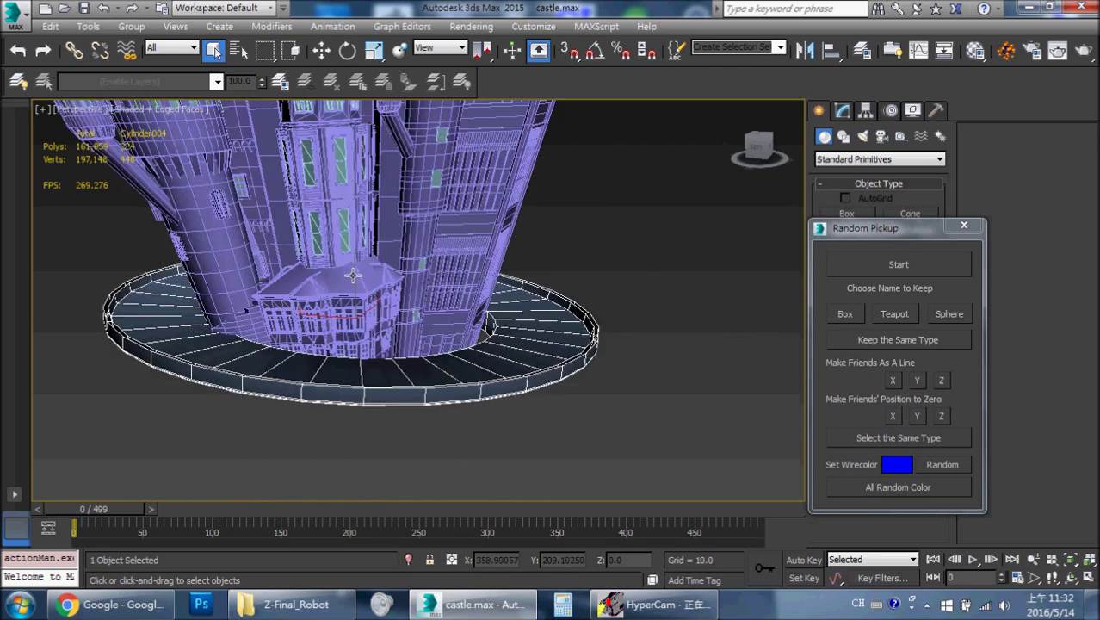
{"action": "middle_click_drag", "start_coordinate": [338, 277], "coordinate": [545, 237], "text": "alt"}
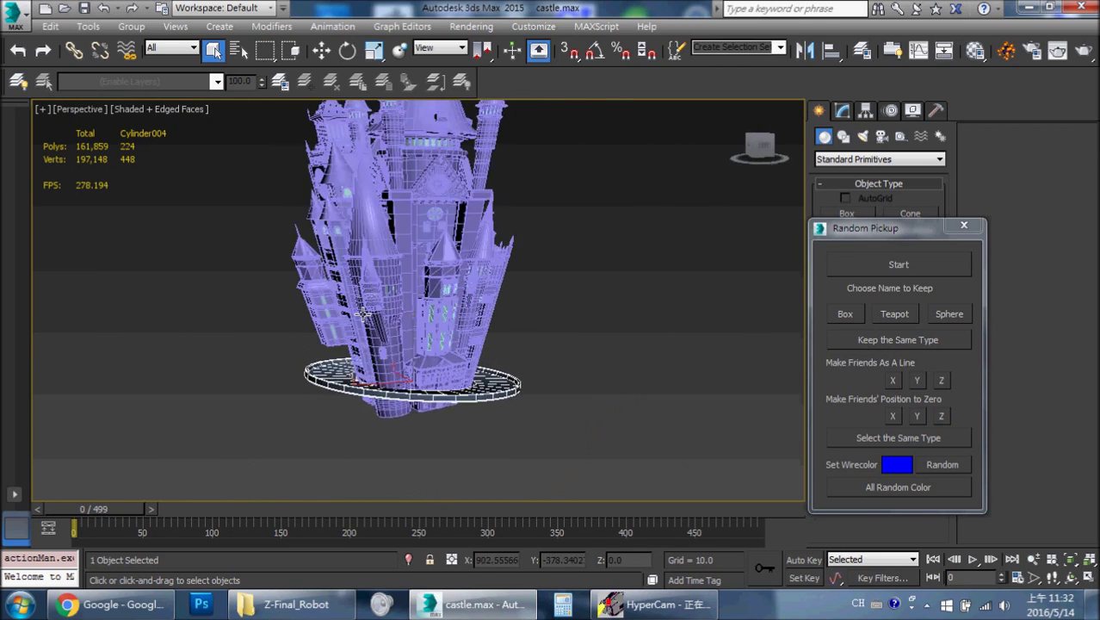
{"action": "middle_click_drag", "start_coordinate": [362, 312], "coordinate": [370, 301], "text": "alt"}
{"action": "scroll", "coordinate": [366, 308], "scroll_direction": "up", "scroll_amount": 4}
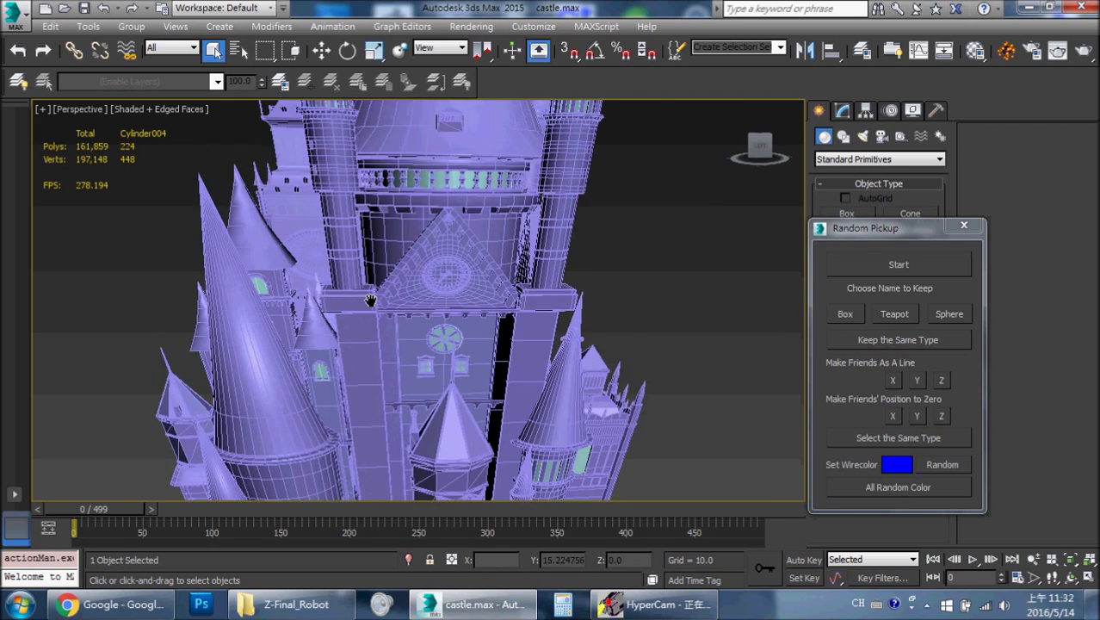
Toggle Edged Faces off and back on while zooming in on the castle
{"action": "scroll", "coordinate": [370, 300], "scroll_direction": "down", "scroll_amount": 5}
{"action": "key", "text": "F4"}
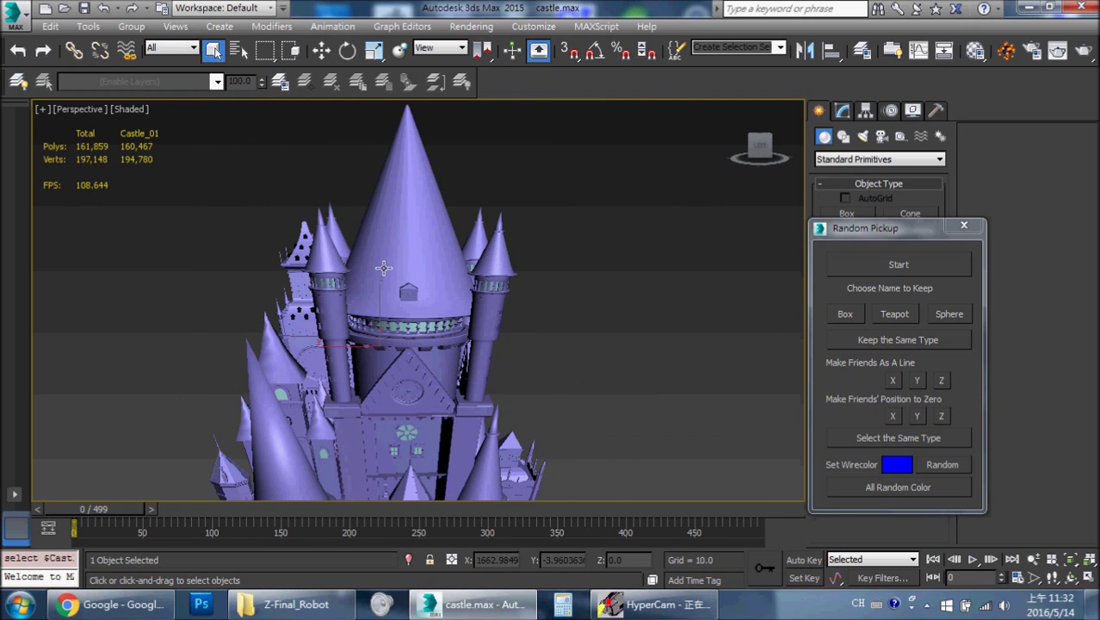
{"action": "scroll", "coordinate": [384, 267], "scroll_direction": "up", "scroll_amount": 3}
{"action": "key", "text": "F4"}
{"action": "scroll", "coordinate": [413, 269], "scroll_direction": "up", "scroll_amount": 3}
{"action": "scroll", "coordinate": [454, 272], "scroll_direction": "up", "scroll_amount": 2}
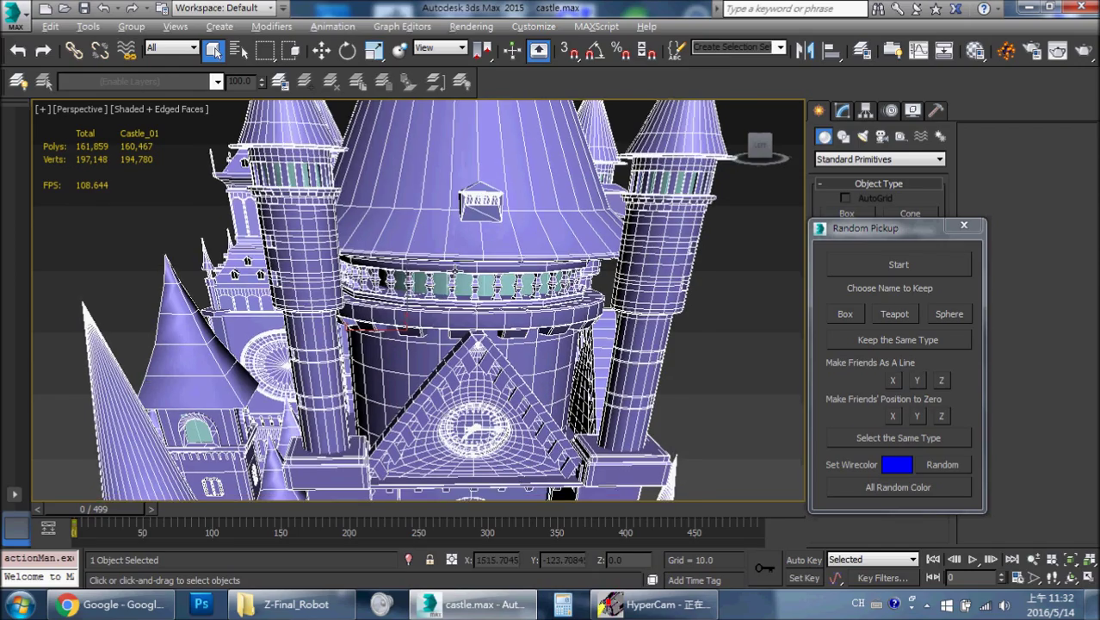
Zoom, pan and orbit to examine the tower top, clock face and balcony edges
{"action": "middle_click_drag", "start_coordinate": [455, 267], "coordinate": [472, 252], "text": "alt"}
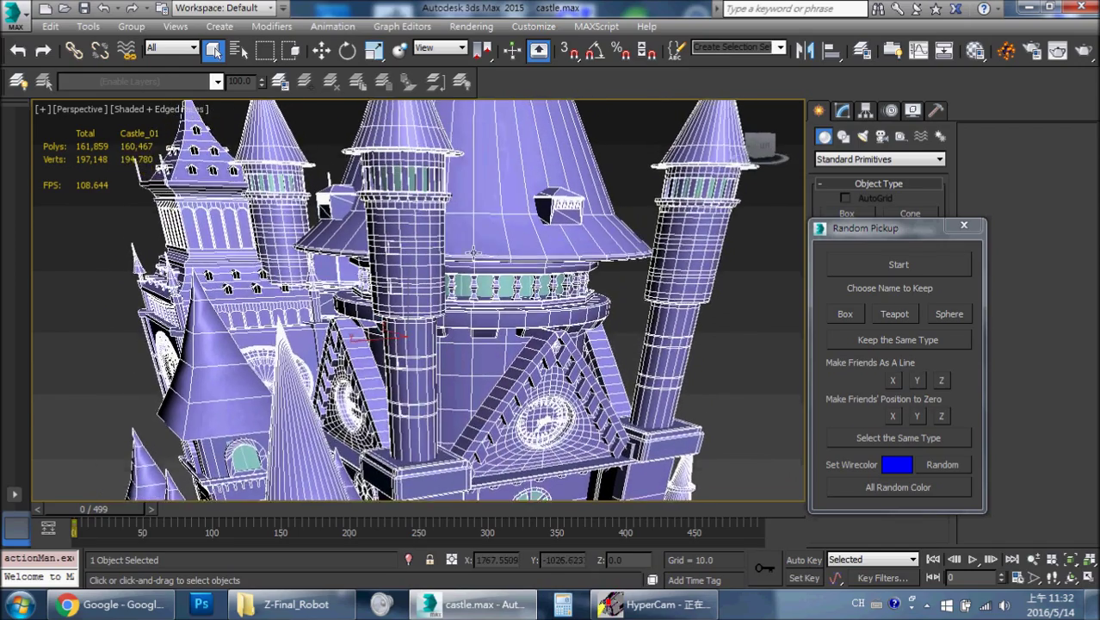
{"action": "scroll", "coordinate": [471, 276], "scroll_direction": "up", "scroll_amount": 3}
{"action": "scroll", "coordinate": [455, 289], "scroll_direction": "up", "scroll_amount": 3}
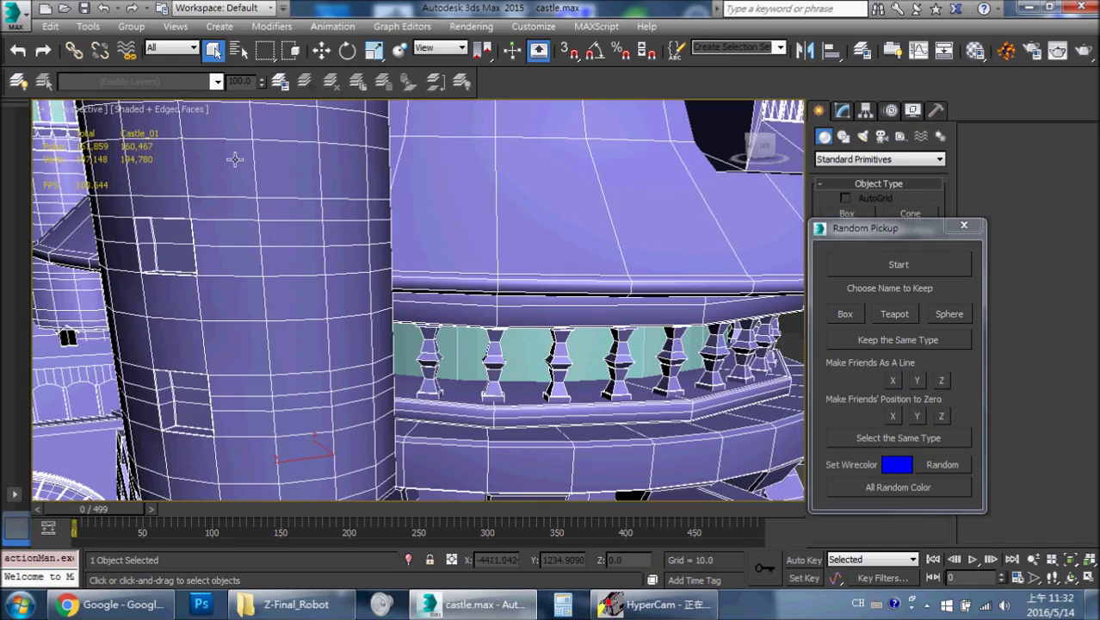
{"action": "middle_click_drag", "start_coordinate": [235, 159], "coordinate": [343, 255]}
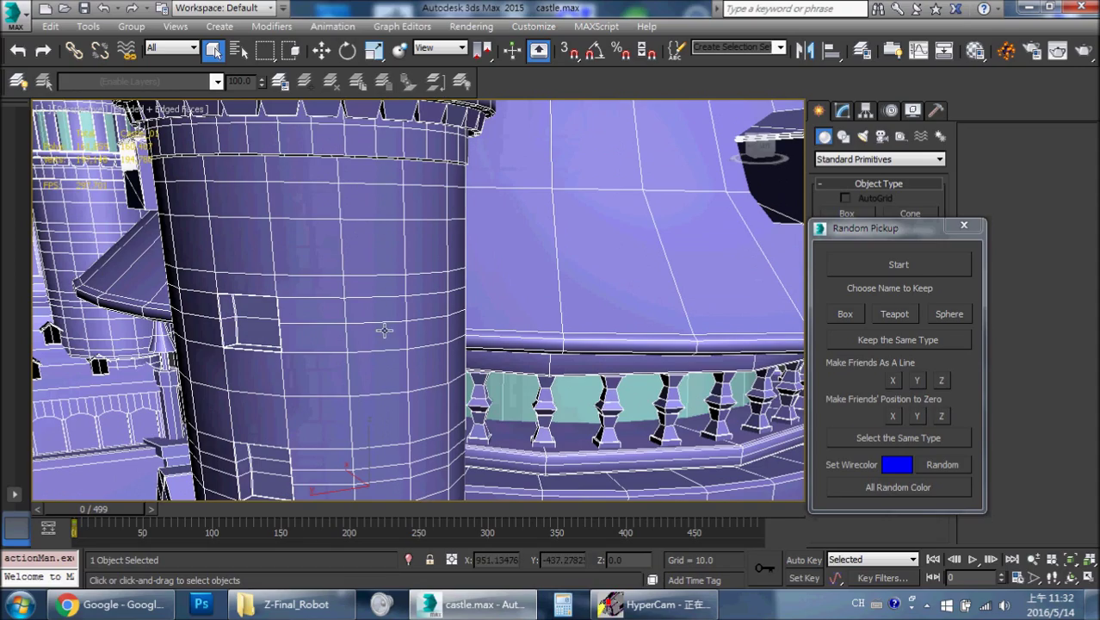
{"action": "mouse_move", "coordinate": [371, 413]}
{"action": "middle_mouse_down", "text": "alt"}
{"action": "mouse_move", "coordinate": [491, 264]}
{"action": "mouse_move", "coordinate": [348, 286]}
{"action": "mouse_move", "coordinate": [453, 305]}
{"action": "mouse_move", "coordinate": [373, 334]}
{"action": "middle_mouse_up", "text": "alt"}
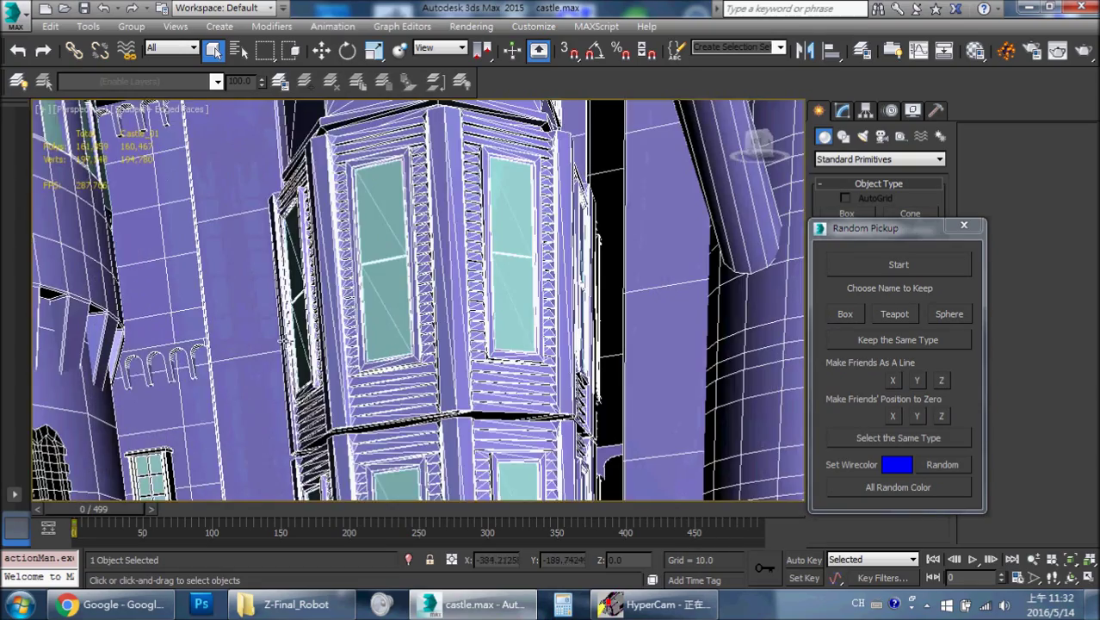
{"action": "scroll", "coordinate": [372, 334], "scroll_direction": "up", "scroll_amount": 4}
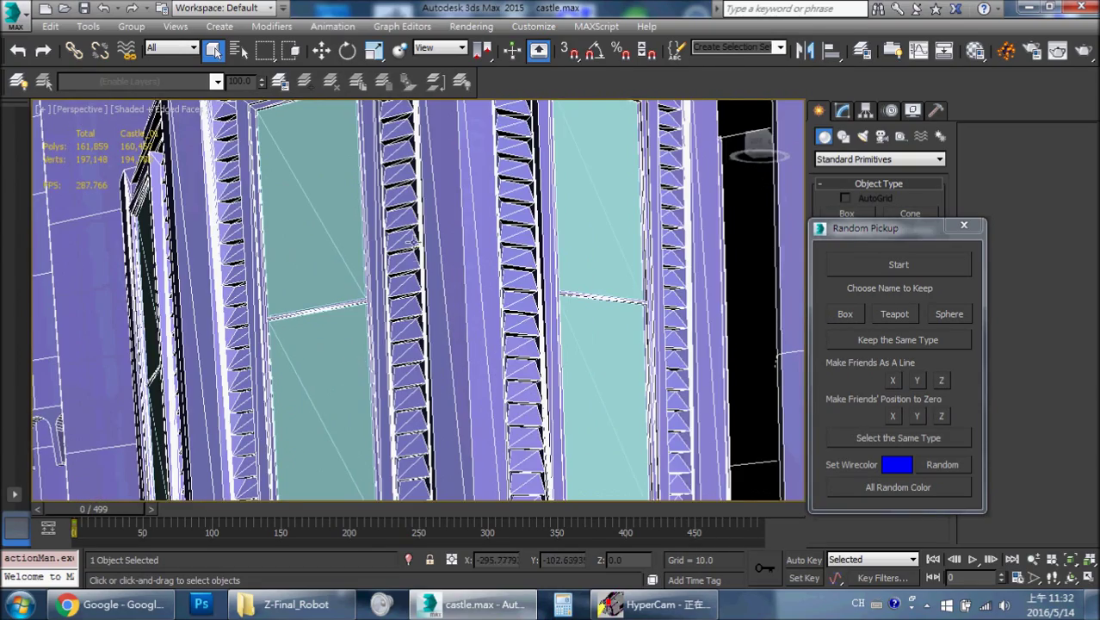
{"action": "scroll", "coordinate": [345, 248], "scroll_direction": "down", "scroll_amount": 5}
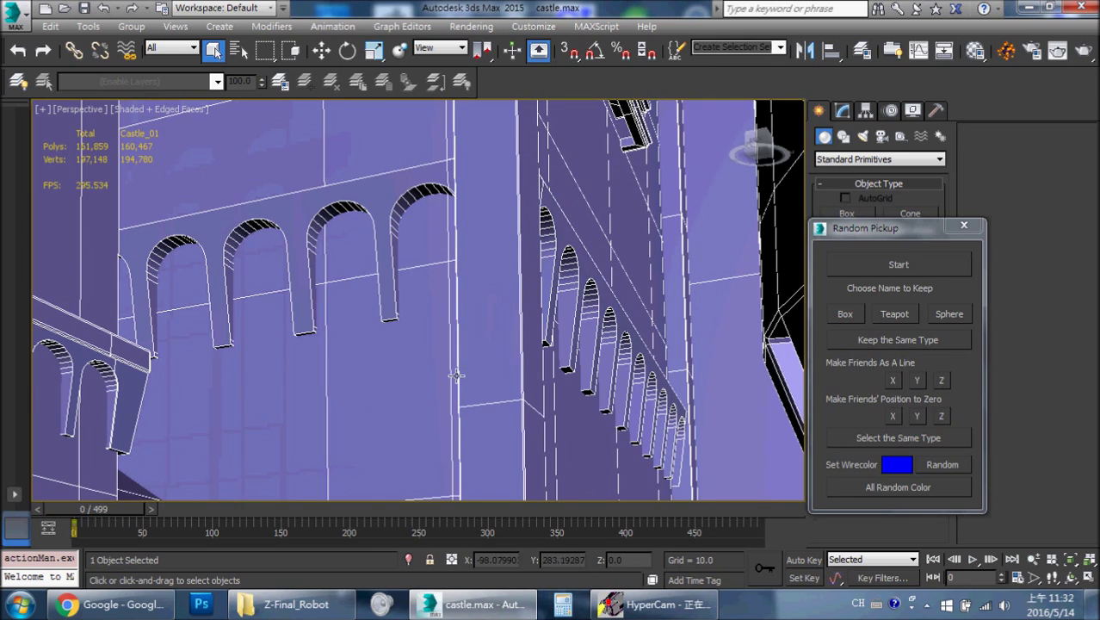
Pan and orbit around the window walls, round tower and cone tower
{"action": "mouse_move", "coordinate": [513, 466]}
{"action": "middle_mouse_down"}
{"action": "mouse_move", "coordinate": [540, 320]}
{"action": "mouse_move", "coordinate": [736, 350]}
{"action": "middle_mouse_up"}
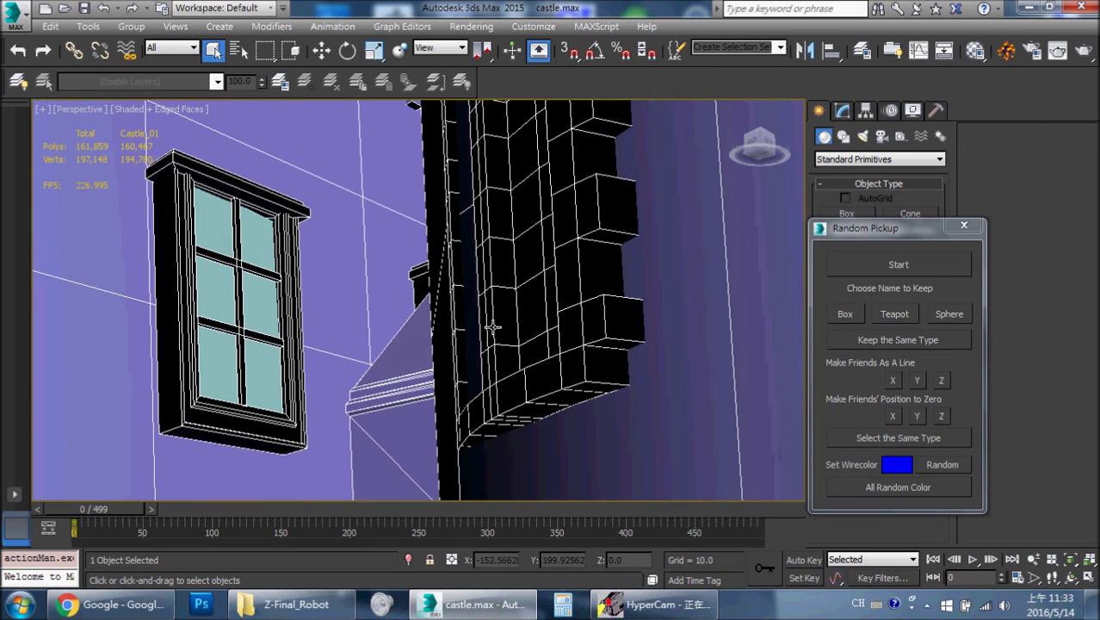
{"action": "scroll", "coordinate": [492, 326], "scroll_direction": "down", "scroll_amount": 4}
{"action": "mouse_move", "coordinate": [488, 338]}
{"action": "middle_mouse_down", "text": "alt"}
{"action": "mouse_move", "coordinate": [596, 300]}
{"action": "mouse_move", "coordinate": [539, 347]}
{"action": "middle_mouse_up", "text": "alt"}
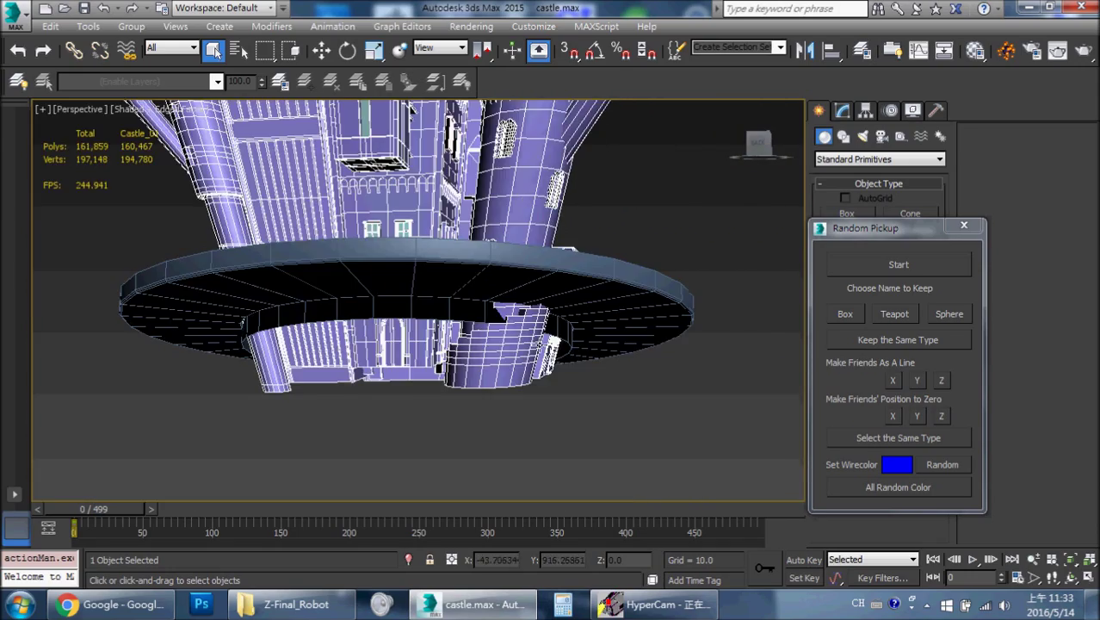
{"action": "scroll", "coordinate": [539, 348], "scroll_direction": "up", "scroll_amount": 5}
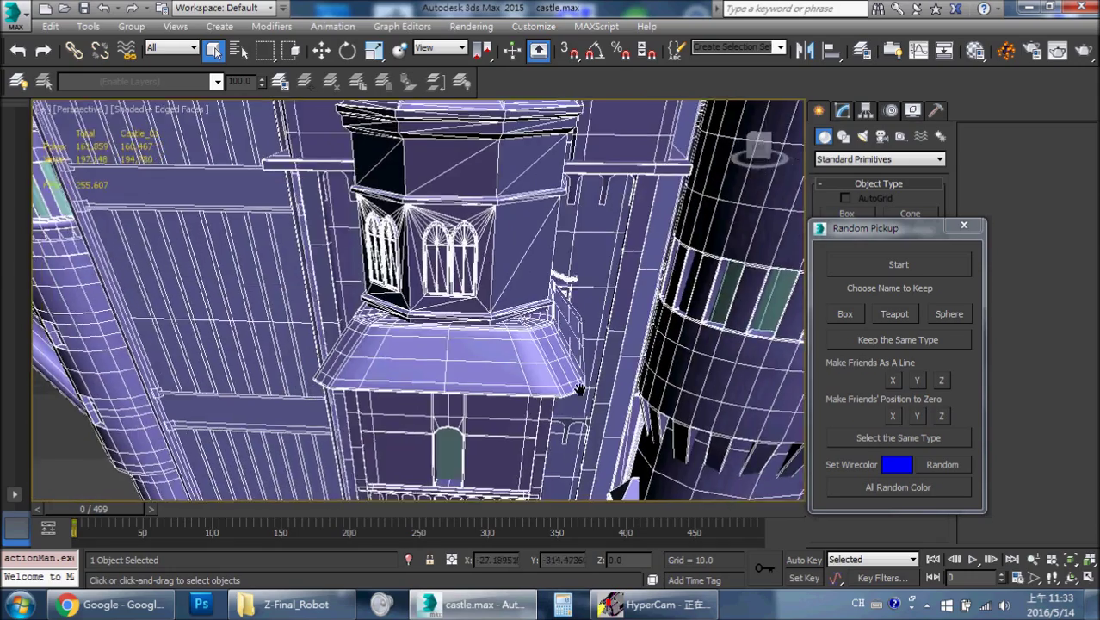
{"action": "mouse_move", "coordinate": [539, 347]}
{"action": "middle_mouse_down", "text": "alt"}
{"action": "mouse_move", "coordinate": [454, 308]}
{"action": "mouse_move", "coordinate": [514, 398]}
{"action": "middle_mouse_up", "text": "alt"}
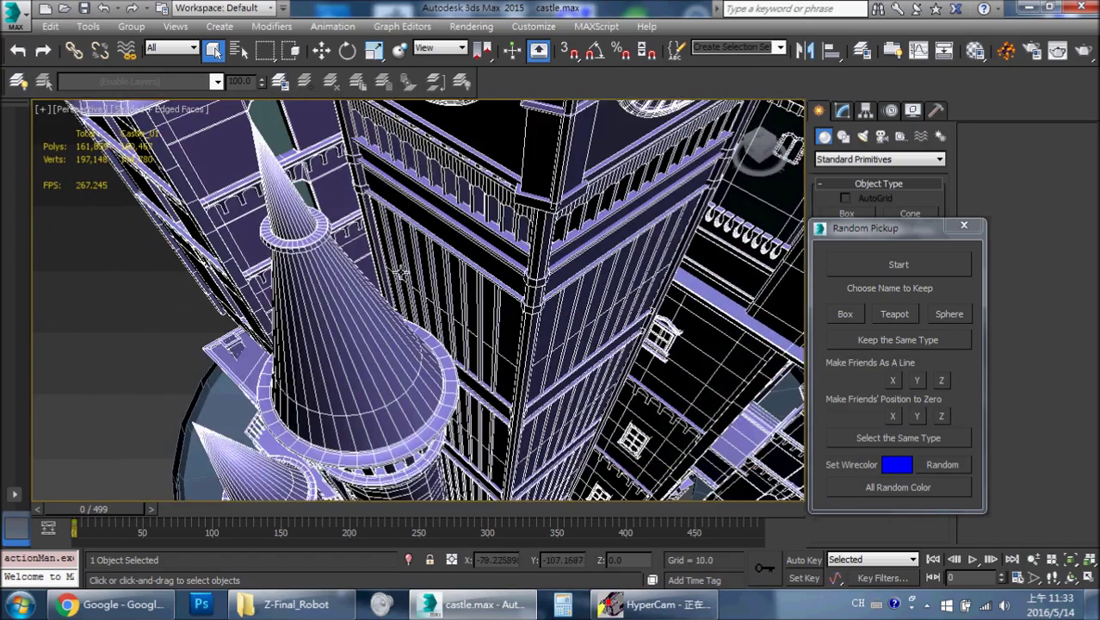
{"action": "mouse_move", "coordinate": [400, 274]}
{"action": "middle_mouse_down", "text": "alt"}
{"action": "mouse_move", "coordinate": [451, 340]}
{"action": "mouse_move", "coordinate": [340, 239]}
{"action": "mouse_move", "coordinate": [371, 316]}
{"action": "middle_mouse_up", "text": "alt"}
Hide the edge wireframe and orbit to the balcony tower and a low side view
{"action": "key", "text": "F4"}
{"action": "key", "text": "F4"}
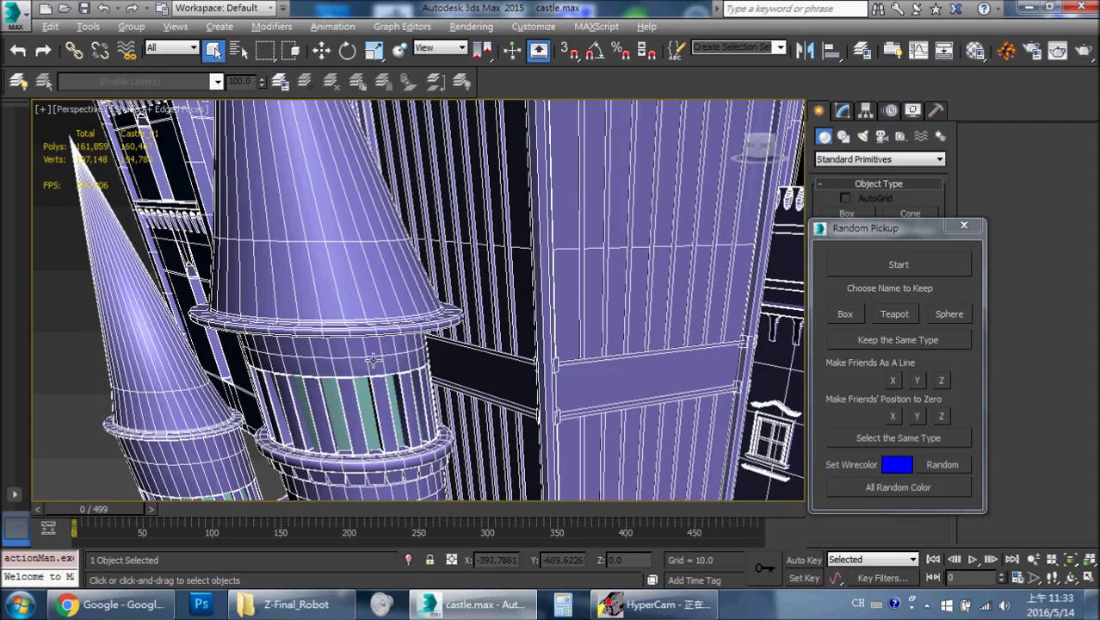
{"action": "mouse_move", "coordinate": [374, 360]}
{"action": "middle_mouse_down", "text": "alt"}
{"action": "mouse_move", "coordinate": [387, 567]}
{"action": "mouse_move", "coordinate": [388, 259]}
{"action": "mouse_move", "coordinate": [421, 268]}
{"action": "middle_mouse_up", "text": "alt"}
{"action": "scroll", "coordinate": [410, 274], "scroll_direction": "down", "scroll_amount": 3}
{"action": "scroll", "coordinate": [409, 274], "scroll_direction": "down", "scroll_amount": 3}
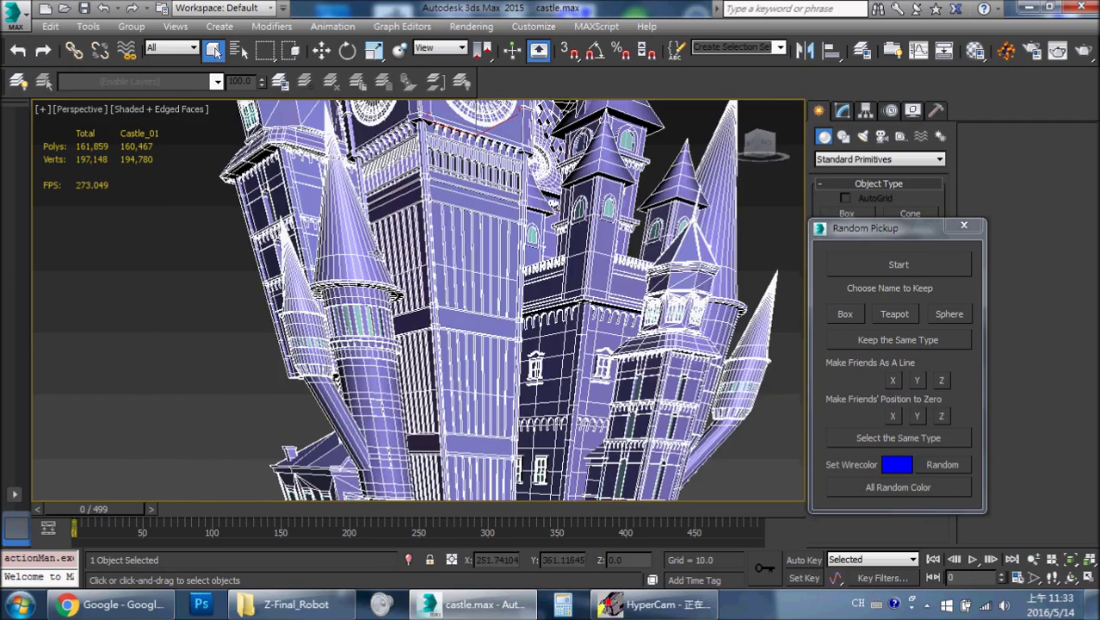
{"action": "scroll", "coordinate": [409, 274], "scroll_direction": "down", "scroll_amount": 2}
{"action": "mouse_move", "coordinate": [223, 351]}
{"action": "middle_mouse_down", "text": "alt"}
{"action": "mouse_move", "coordinate": [222, 373]}
{"action": "mouse_move", "coordinate": [208, 349]}
{"action": "mouse_move", "coordinate": [245, 255]}
{"action": "mouse_move", "coordinate": [229, 247]}
{"action": "mouse_move", "coordinate": [361, 276]}
{"action": "middle_mouse_up", "text": "alt"}
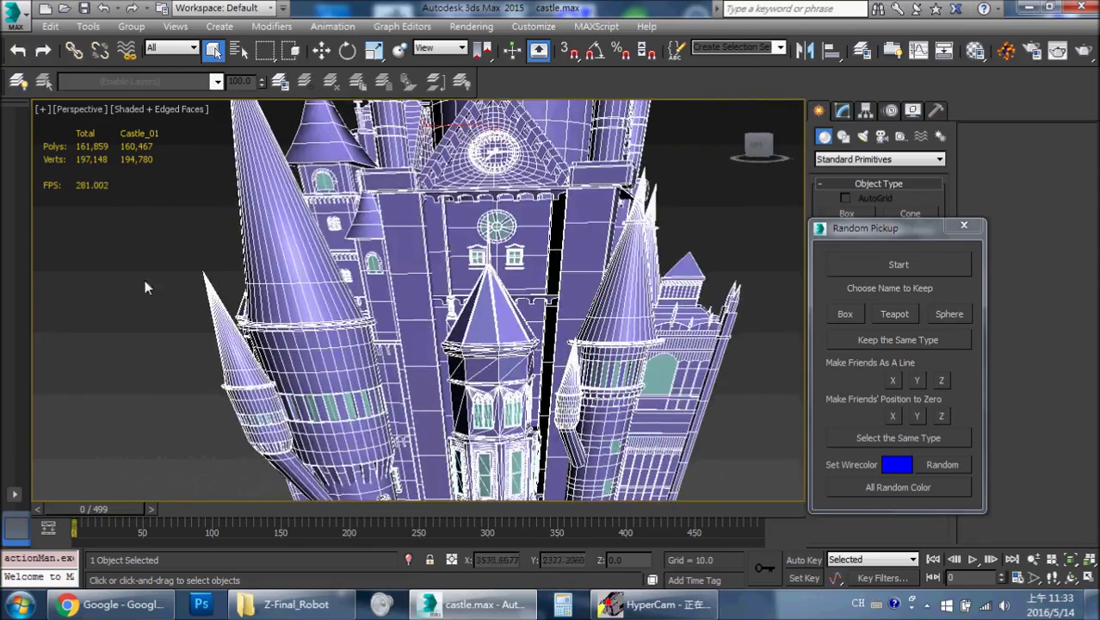
{"action": "scroll", "coordinate": [496, 301], "scroll_direction": "up", "scroll_amount": 3}
Zoom in on the clock tower and spires, toggling Edged Faces and orbiting the towers
{"action": "mouse_move", "coordinate": [495, 301]}
{"action": "middle_mouse_down", "text": "alt"}
{"action": "mouse_move", "coordinate": [546, 384]}
{"action": "mouse_move", "coordinate": [495, 344]}
{"action": "mouse_move", "coordinate": [512, 246]}
{"action": "mouse_move", "coordinate": [482, 276]}
{"action": "middle_mouse_up", "text": "alt"}
{"action": "scroll", "coordinate": [482, 276], "scroll_direction": "down", "scroll_amount": 5}
{"action": "scroll", "coordinate": [414, 311], "scroll_direction": "up", "scroll_amount": 3}
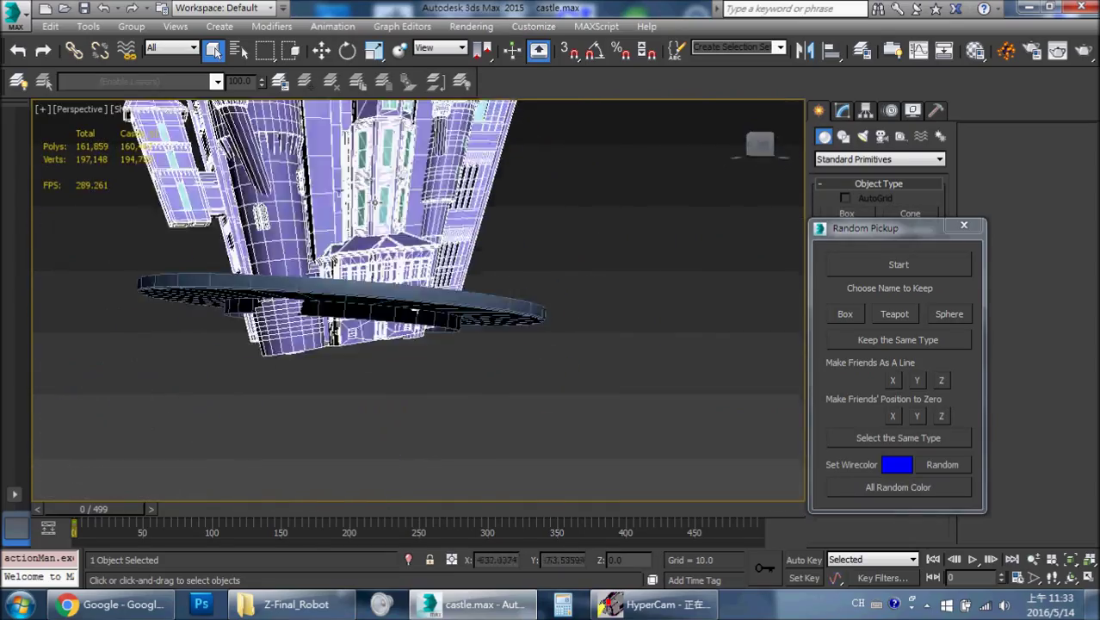
{"action": "scroll", "coordinate": [414, 312], "scroll_direction": "up", "scroll_amount": 2}
{"action": "scroll", "coordinate": [414, 311], "scroll_direction": "up", "scroll_amount": 2}
{"action": "scroll", "coordinate": [414, 312], "scroll_direction": "up", "scroll_amount": 2}
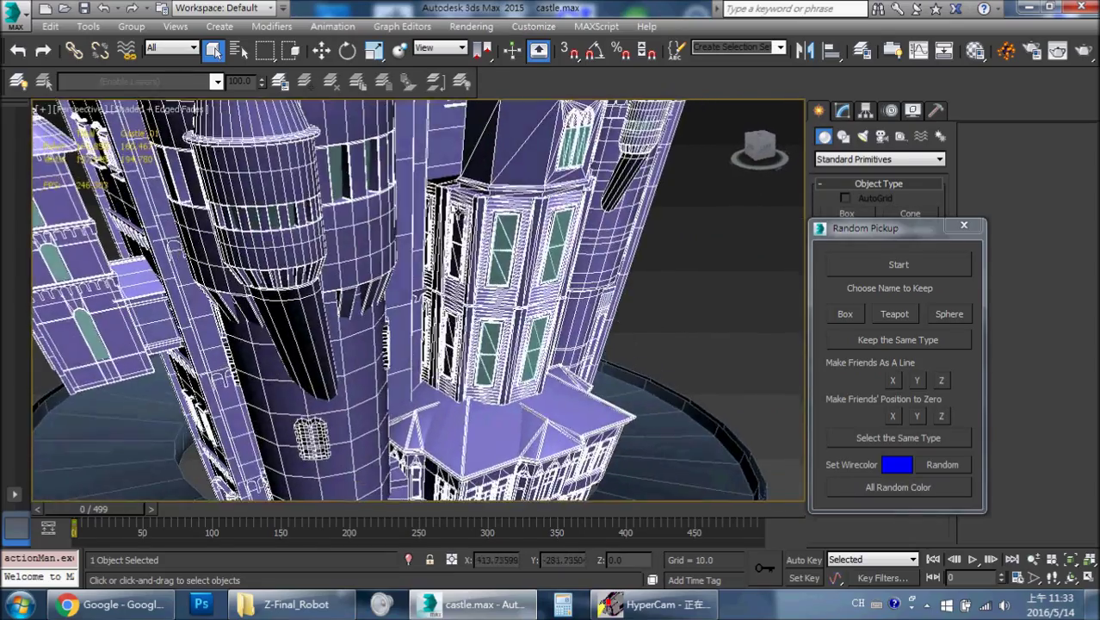
{"action": "scroll", "coordinate": [414, 312], "scroll_direction": "up", "scroll_amount": 1}
{"action": "scroll", "coordinate": [477, 200], "scroll_direction": "up", "scroll_amount": 3}
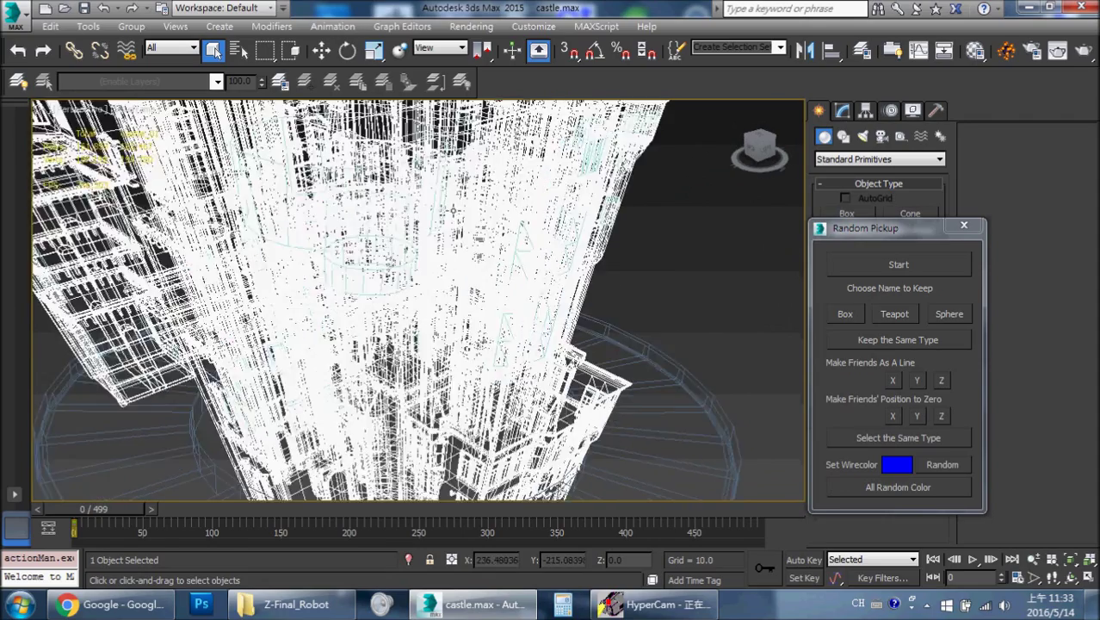
{"action": "scroll", "coordinate": [476, 199], "scroll_direction": "up", "scroll_amount": 1}
{"action": "key", "text": "F4"}
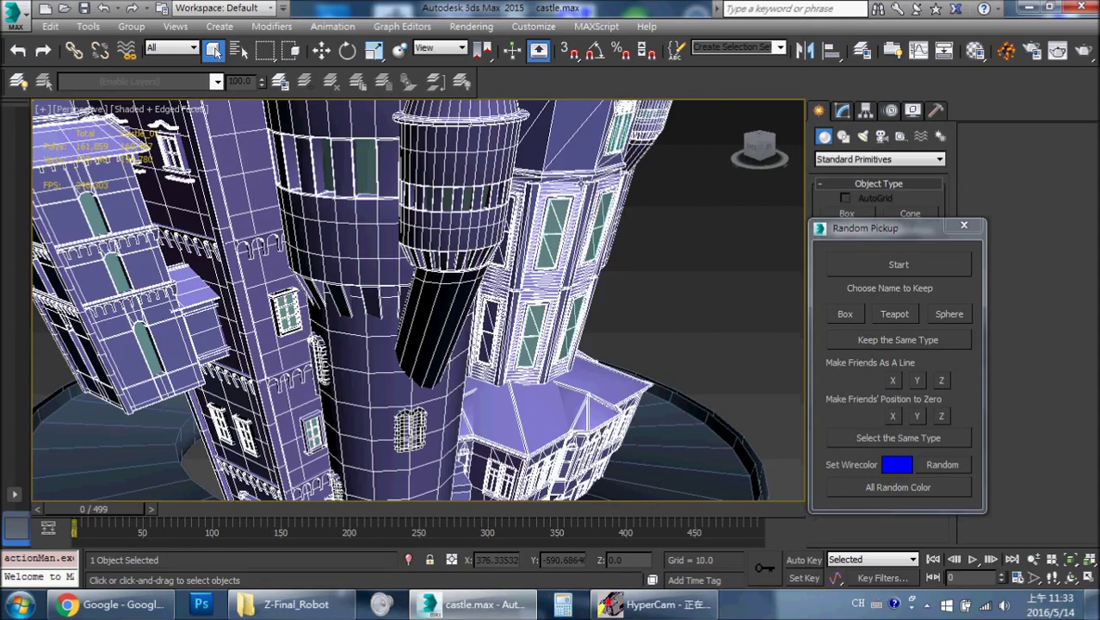
{"action": "mouse_move", "coordinate": [430, 215]}
{"action": "middle_mouse_down", "text": "alt"}
{"action": "mouse_move", "coordinate": [411, 213]}
{"action": "mouse_move", "coordinate": [438, 196]}
{"action": "mouse_move", "coordinate": [539, 303]}
{"action": "middle_mouse_up", "text": "alt"}
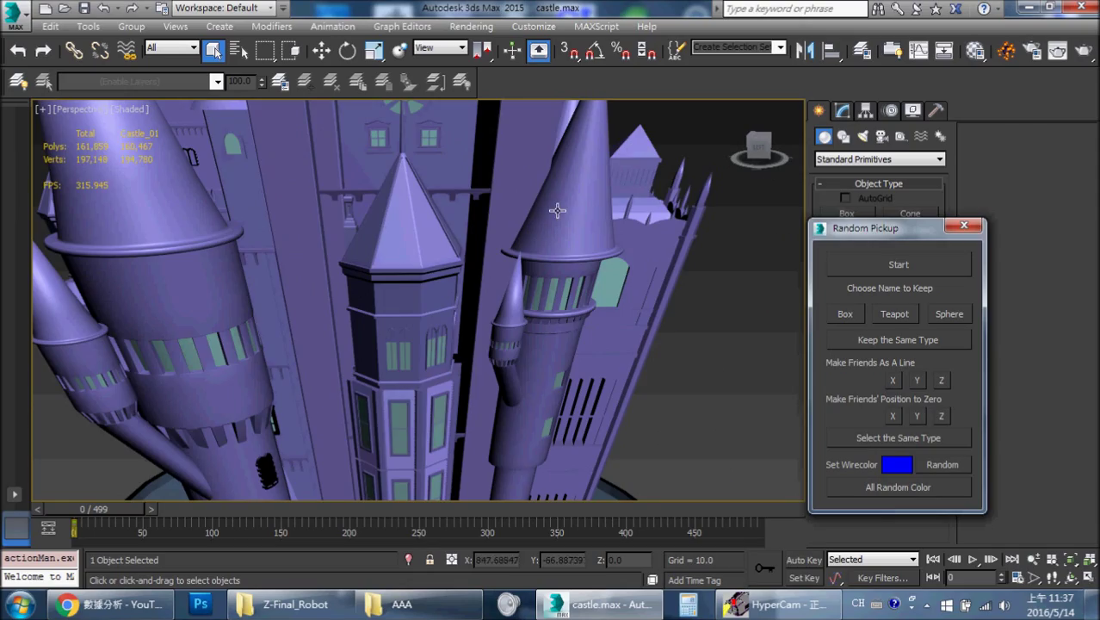
Show polygon edges again and reframe the towers upright
{"action": "middle_click_drag", "start_coordinate": [558, 210], "coordinate": [556, 248]}
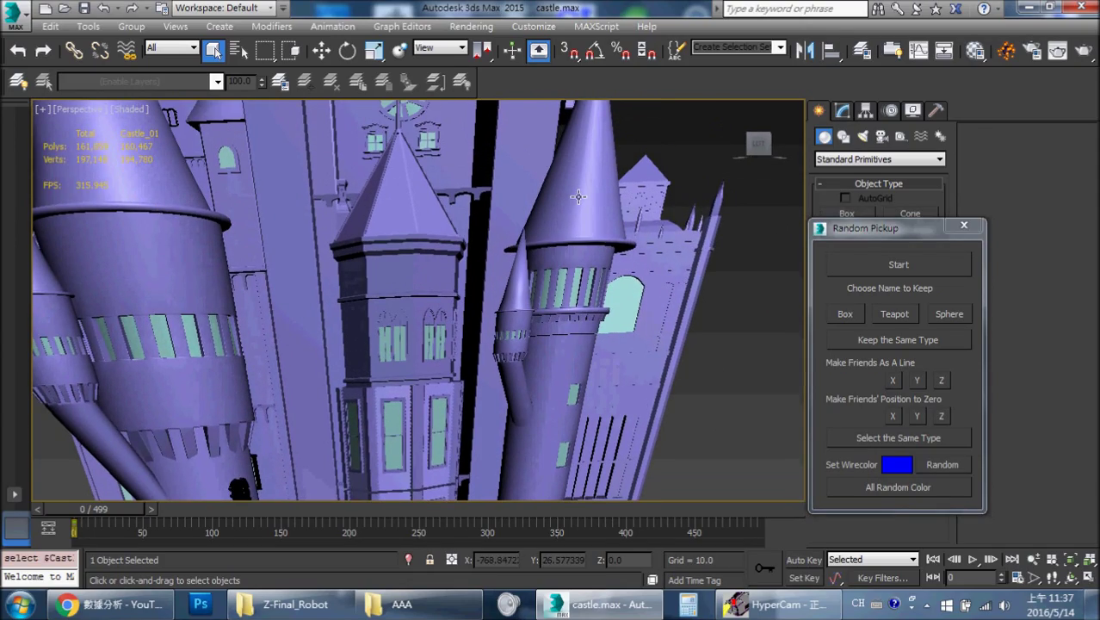
{"action": "key", "text": "F4"}
{"action": "mouse_move", "coordinate": [578, 196]}
{"action": "middle_mouse_down", "text": "alt"}
{"action": "mouse_move", "coordinate": [571, 222]}
{"action": "mouse_move", "coordinate": [602, 211]}
{"action": "middle_mouse_up", "text": "alt"}
Open Castle_01's Modify panel, move the Random Pickup window aside, and enter Element mode
{"action": "left_click", "coordinate": [843, 111]}
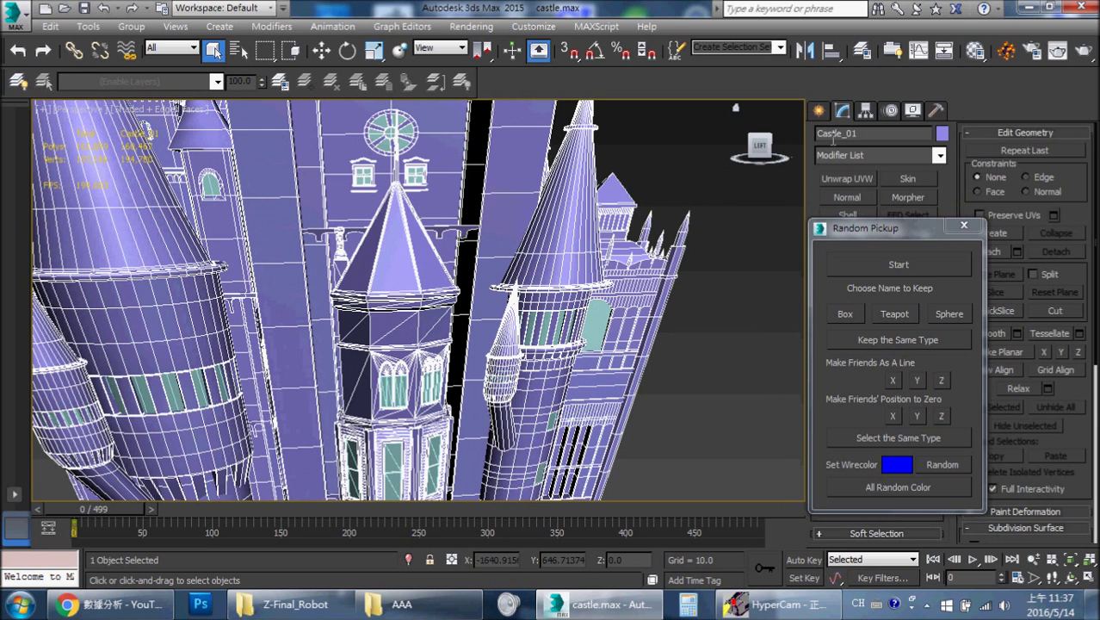
{"action": "left_click", "coordinate": [820, 228]}
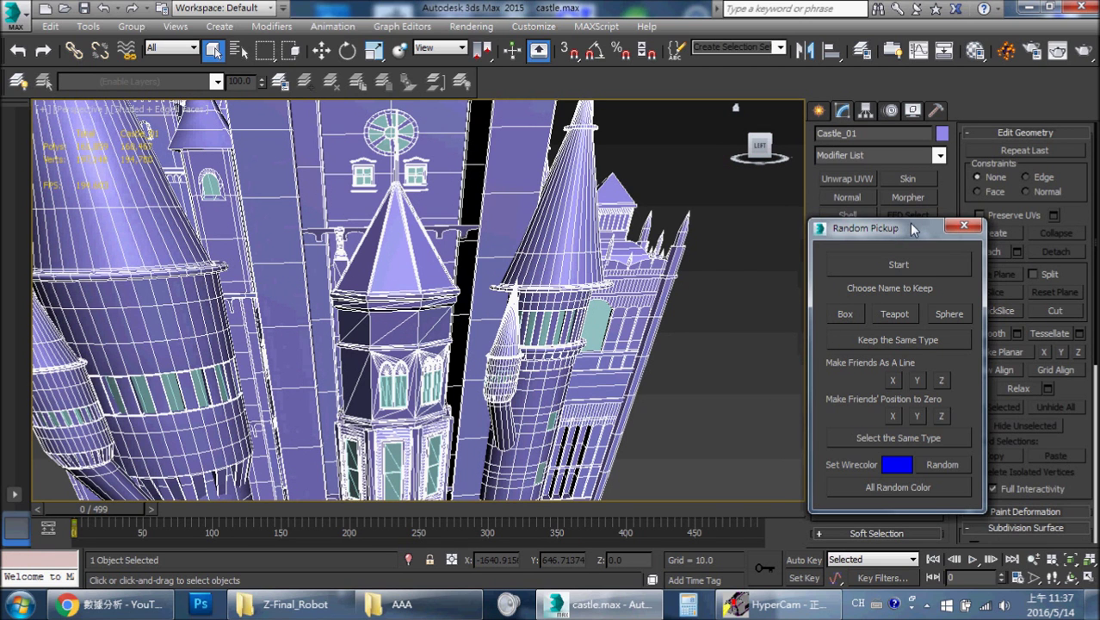
{"action": "left_click_drag", "start_coordinate": [913, 228], "coordinate": [888, 411]}
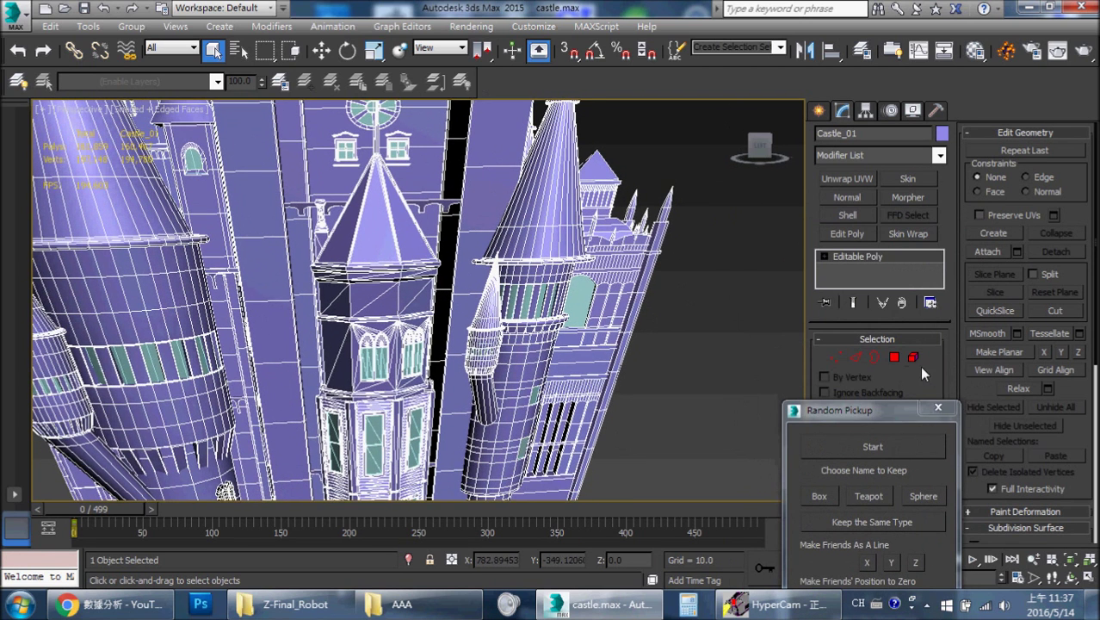
{"action": "left_click", "coordinate": [914, 357]}
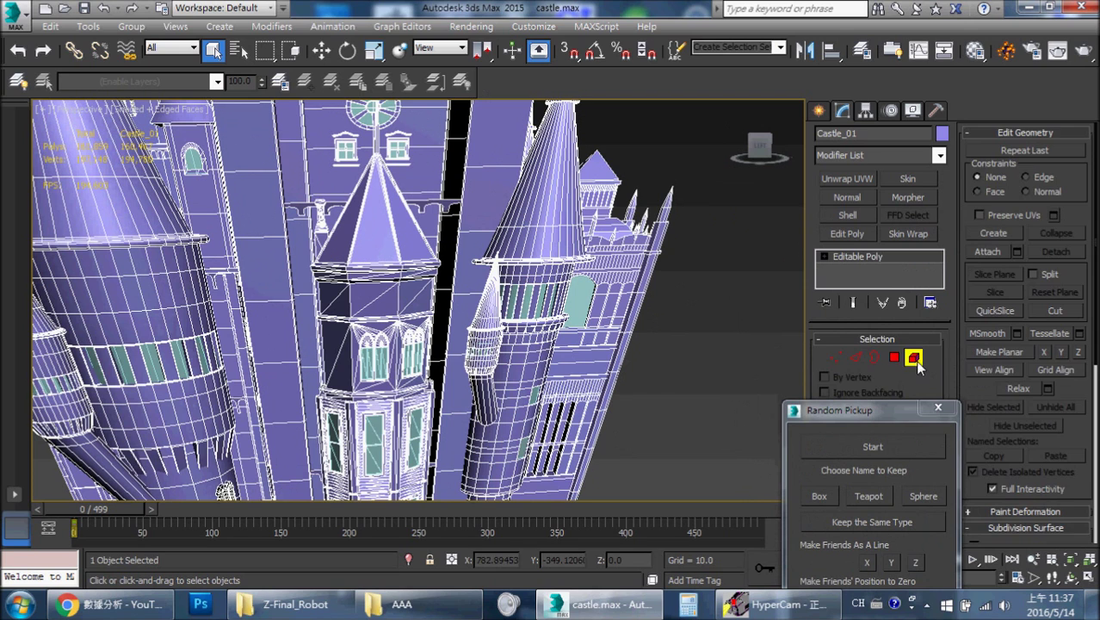
Select the cone spire element, frame it, and add the turret body beneath it
{"action": "left_click", "coordinate": [549, 178]}
{"action": "key", "text": "z"}
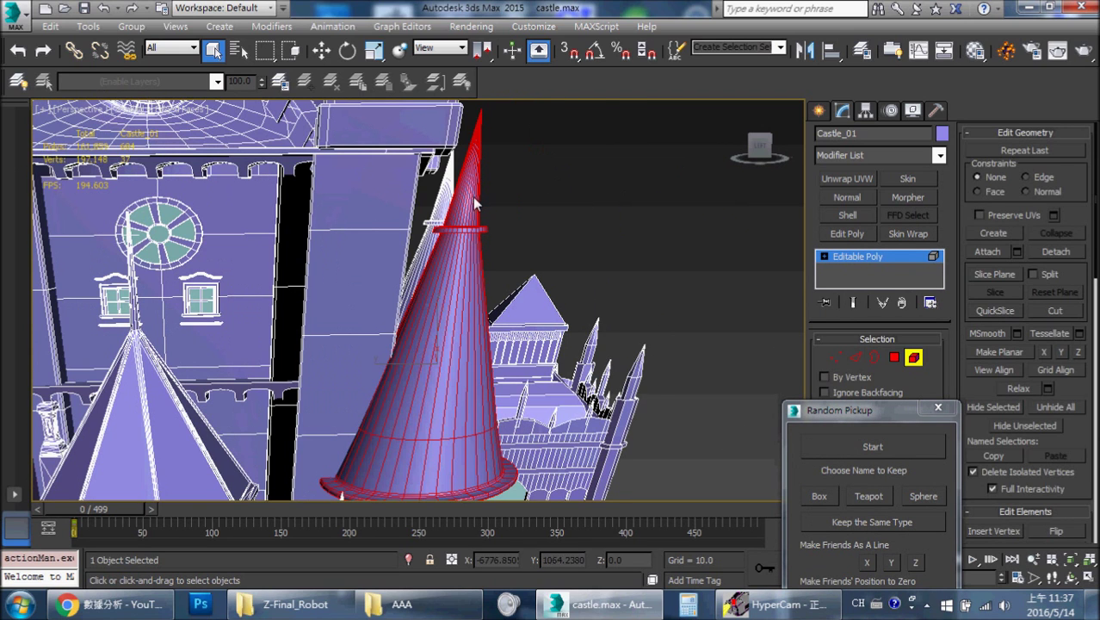
{"action": "middle_click_drag", "start_coordinate": [528, 233], "coordinate": [579, 248]}
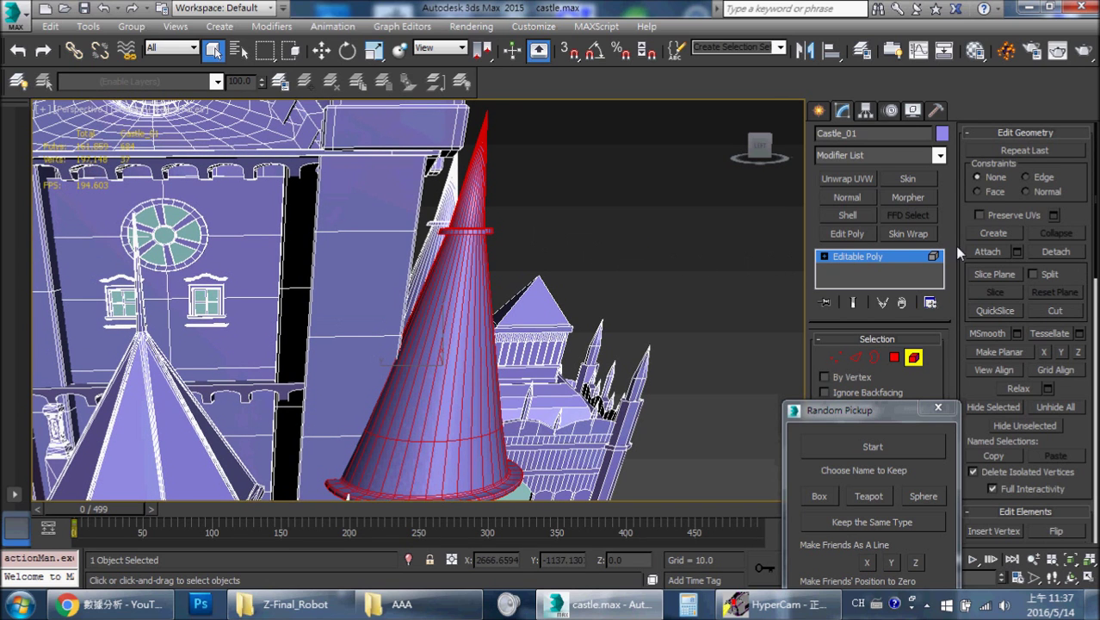
{"action": "scroll", "coordinate": [602, 225], "scroll_direction": "down", "scroll_amount": 1}
{"action": "scroll", "coordinate": [603, 230], "scroll_direction": "down", "scroll_amount": 3}
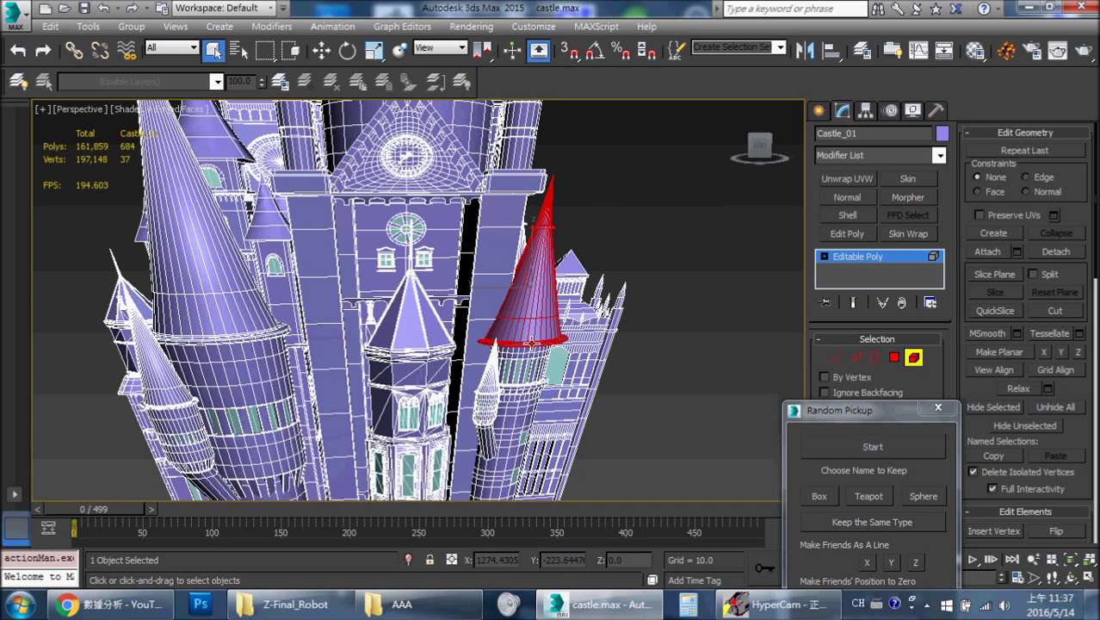
{"action": "left_click", "coordinate": [525, 348]}
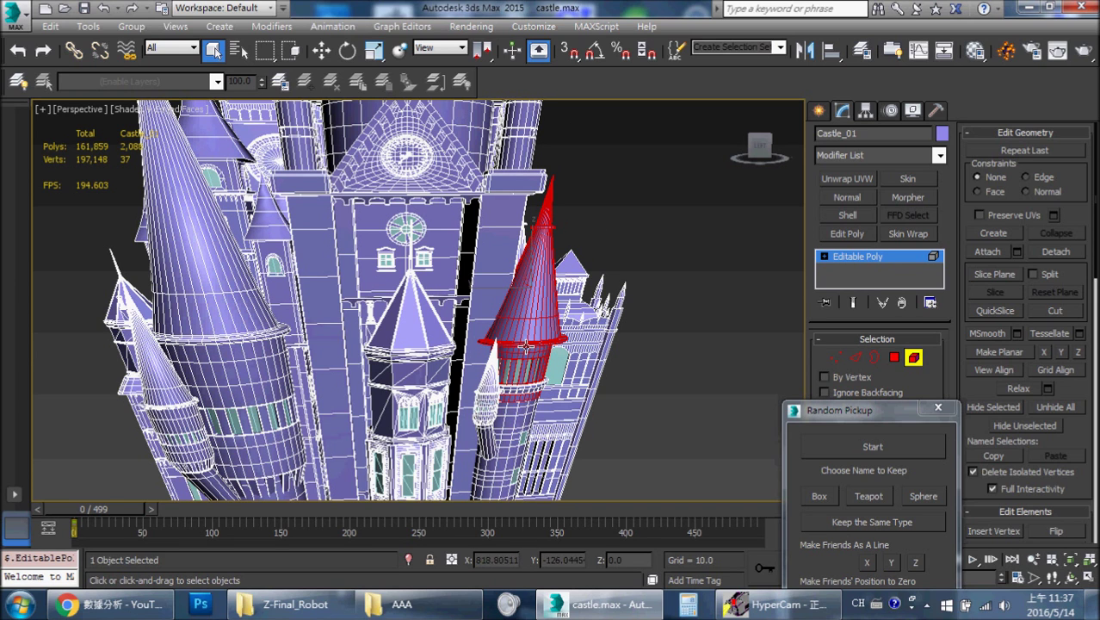
{"action": "scroll", "coordinate": [525, 342], "scroll_direction": "up", "scroll_amount": 2}
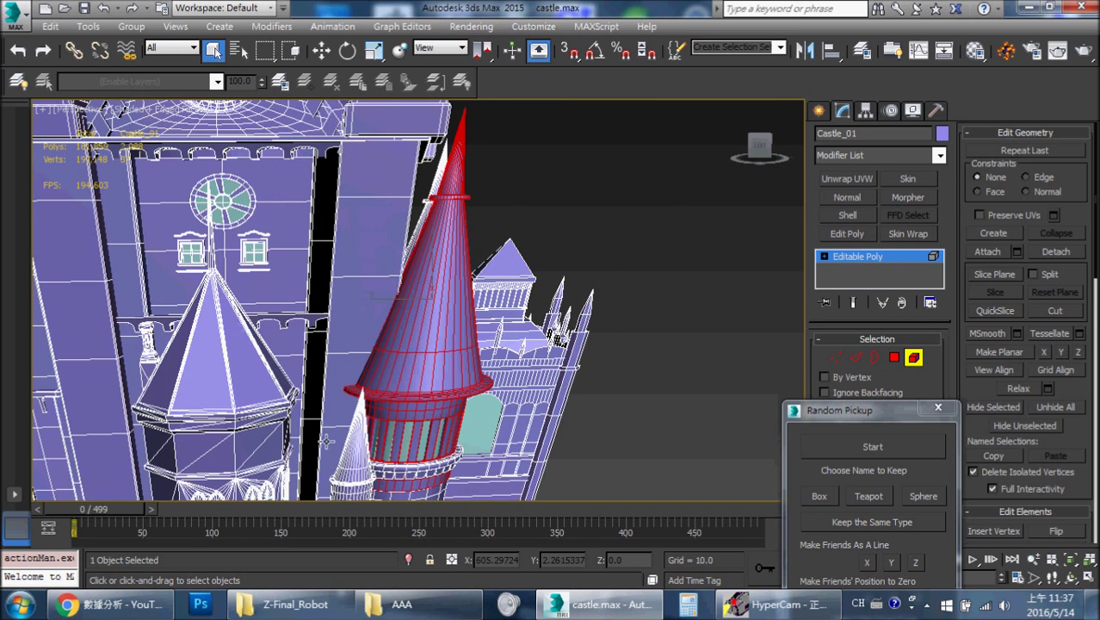
Add the small side cone, its base and the lower turret body, then view in wireframe
{"action": "left_click", "coordinate": [362, 440]}
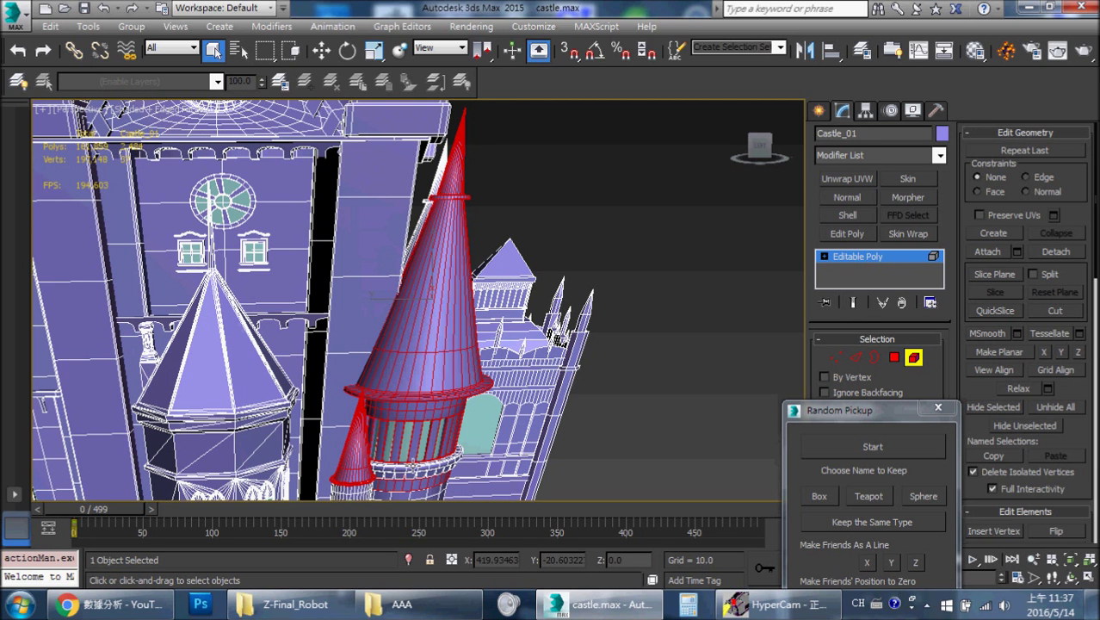
{"action": "middle_click_drag", "start_coordinate": [593, 235], "coordinate": [601, 211]}
{"action": "middle_click_drag", "start_coordinate": [578, 265], "coordinate": [574, 286]}
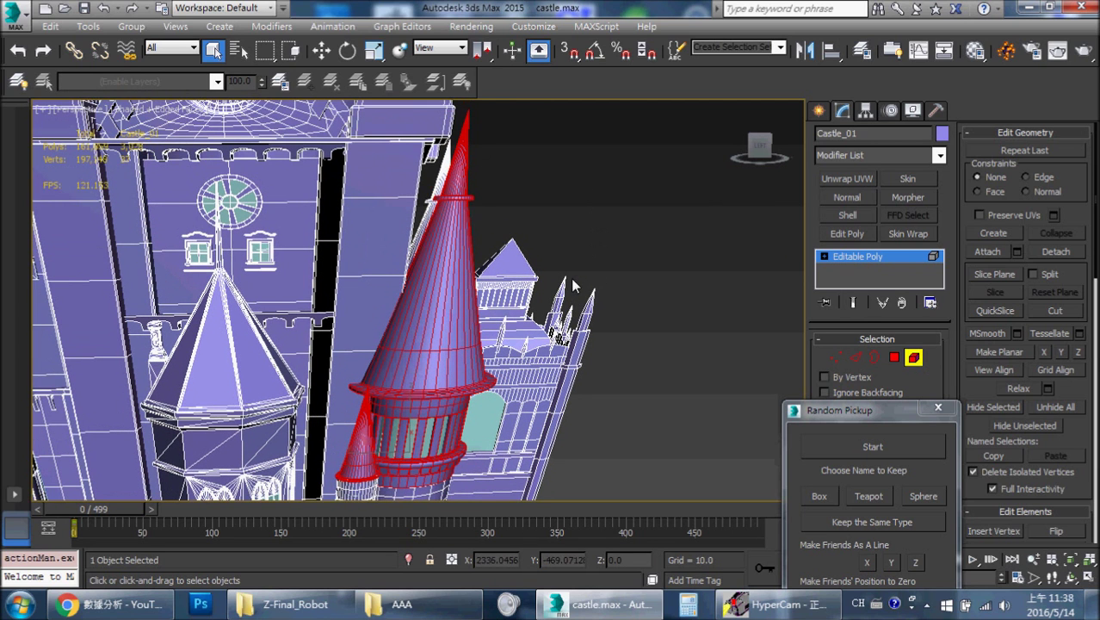
{"action": "middle_click_drag", "start_coordinate": [582, 227], "coordinate": [617, 116]}
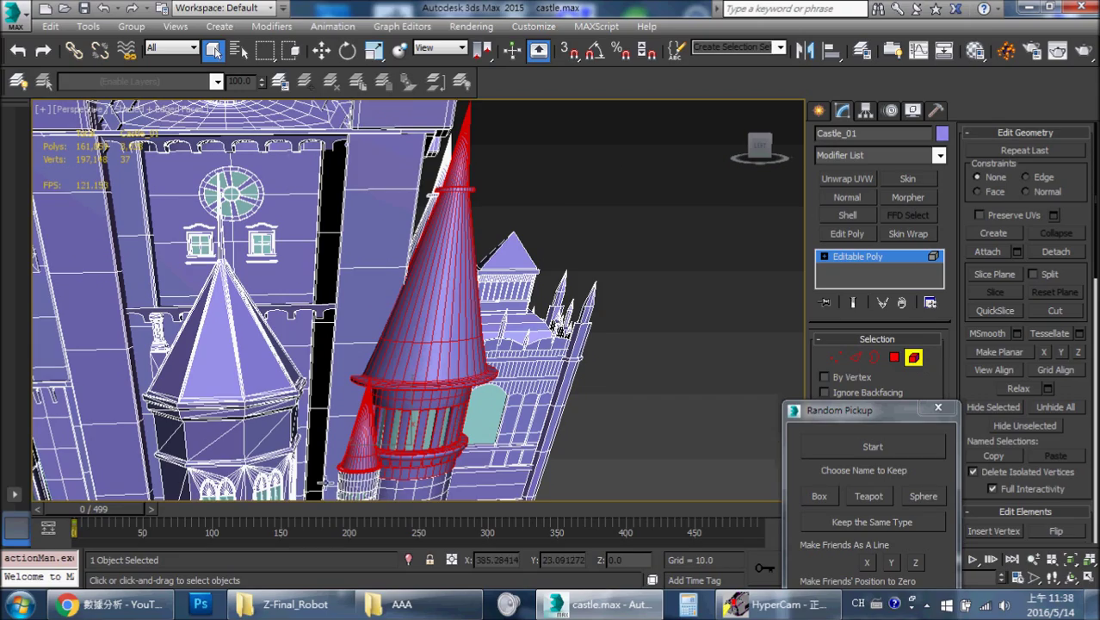
{"action": "left_click", "coordinate": [370, 484], "text": "ctrl"}
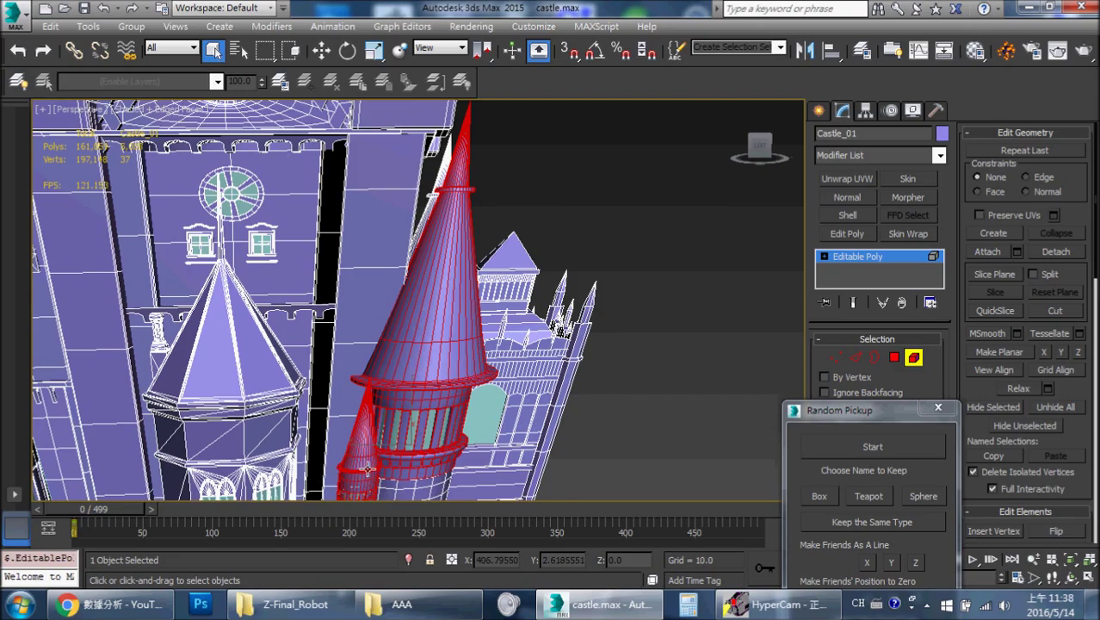
{"action": "mouse_move", "coordinate": [367, 475]}
{"action": "middle_mouse_down", "text": "alt"}
{"action": "mouse_move", "coordinate": [432, 249]}
{"action": "mouse_move", "coordinate": [482, 258]}
{"action": "mouse_move", "coordinate": [522, 142]}
{"action": "mouse_move", "coordinate": [505, 347]}
{"action": "middle_mouse_up", "text": "alt"}
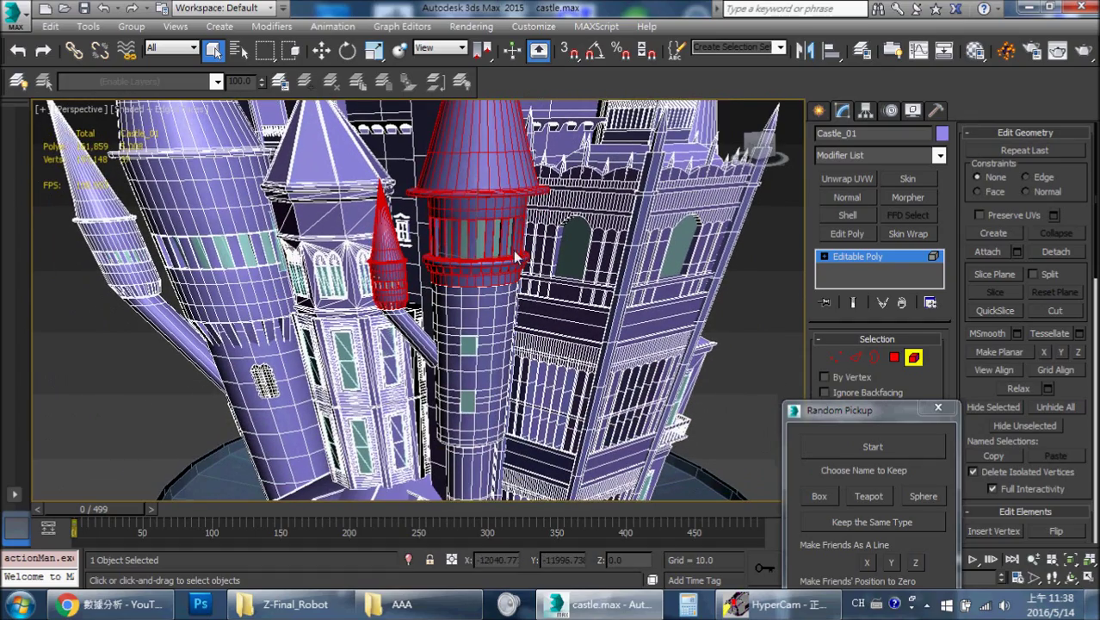
{"action": "middle_click_drag", "start_coordinate": [534, 192], "coordinate": [458, 256], "text": "alt"}
{"action": "left_click", "coordinate": [465, 309], "text": "ctrl"}
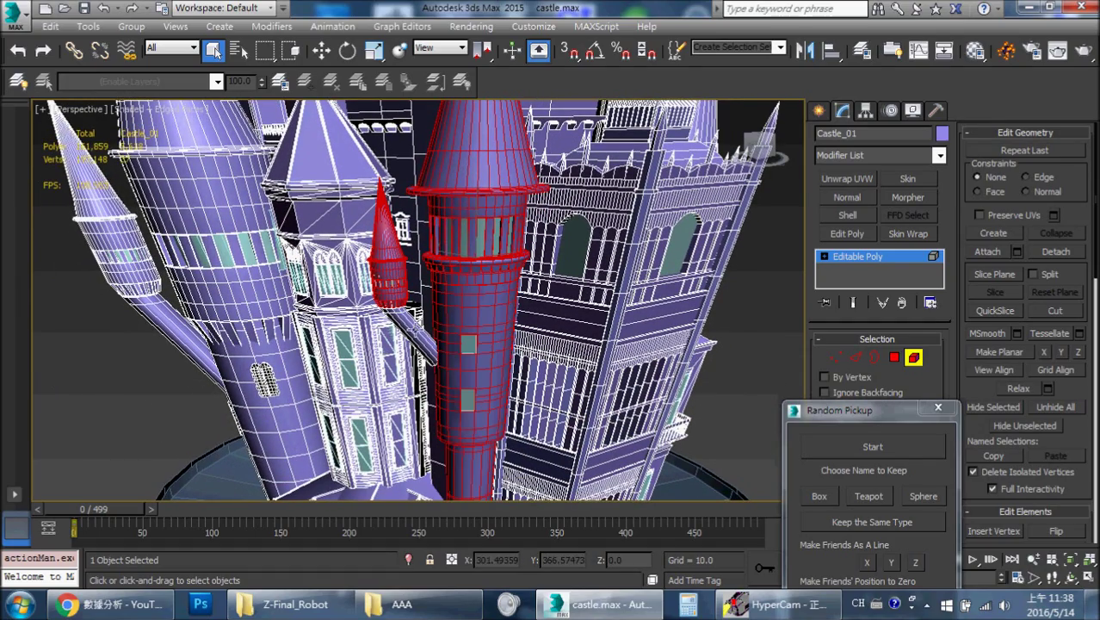
{"action": "scroll", "coordinate": [460, 361], "scroll_direction": "down", "scroll_amount": 3}
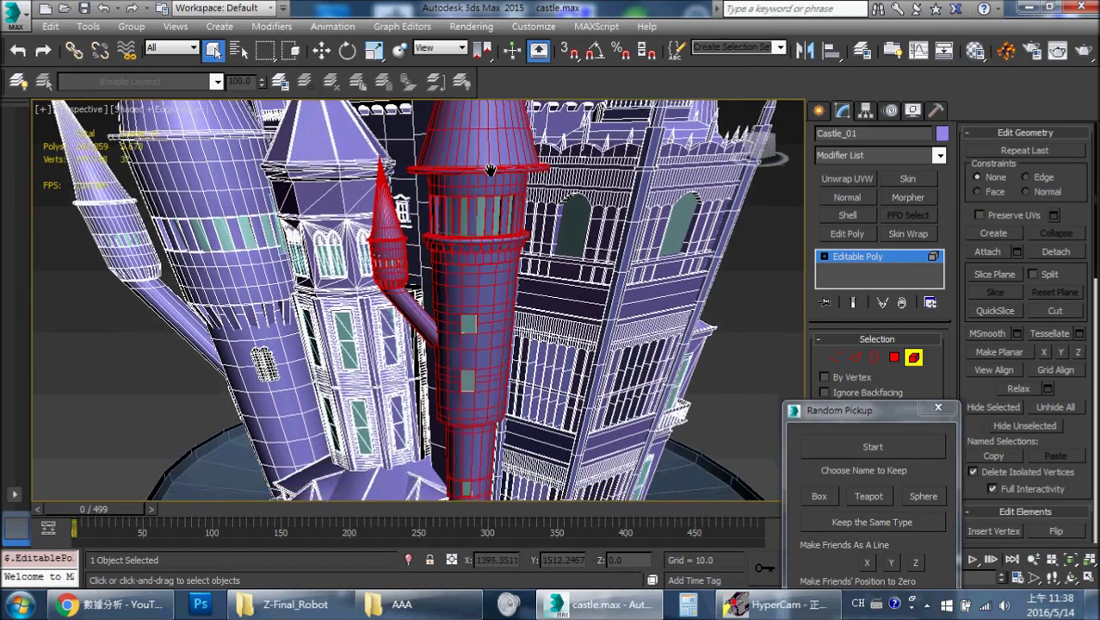
{"action": "scroll", "coordinate": [460, 361], "scroll_direction": "down", "scroll_amount": 3}
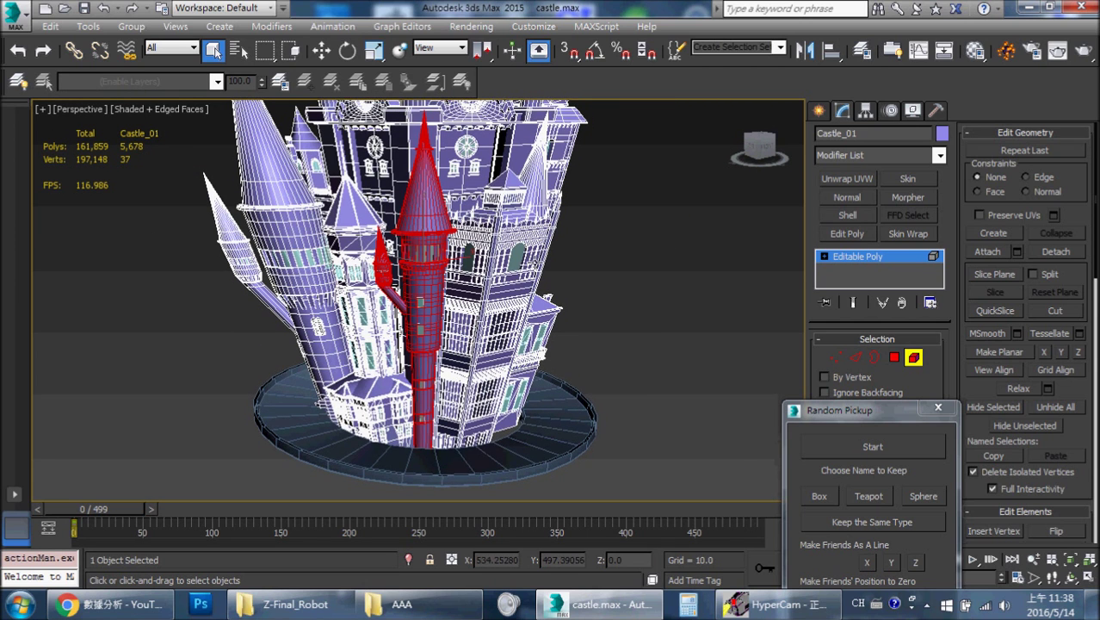
{"action": "key", "text": "F3"}
{"action": "key", "text": "F3"}
Detach the selected turret elements as a new object Object002 and exit Element mode
{"action": "left_click", "coordinate": [1055, 252]}
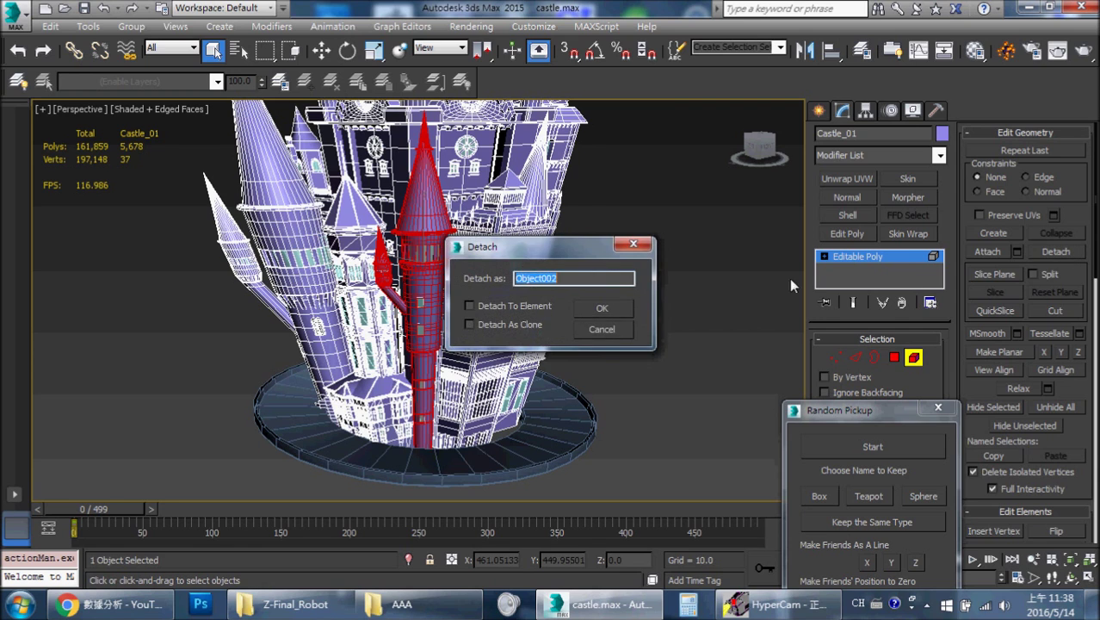
{"action": "left_click", "coordinate": [600, 308]}
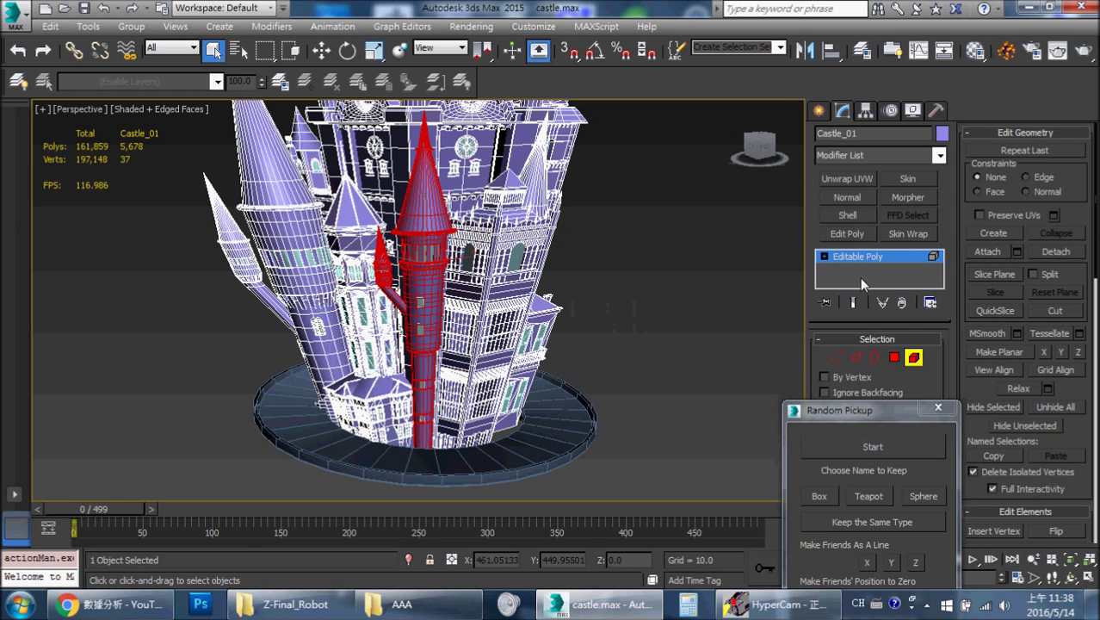
{"action": "left_click", "coordinate": [875, 259]}
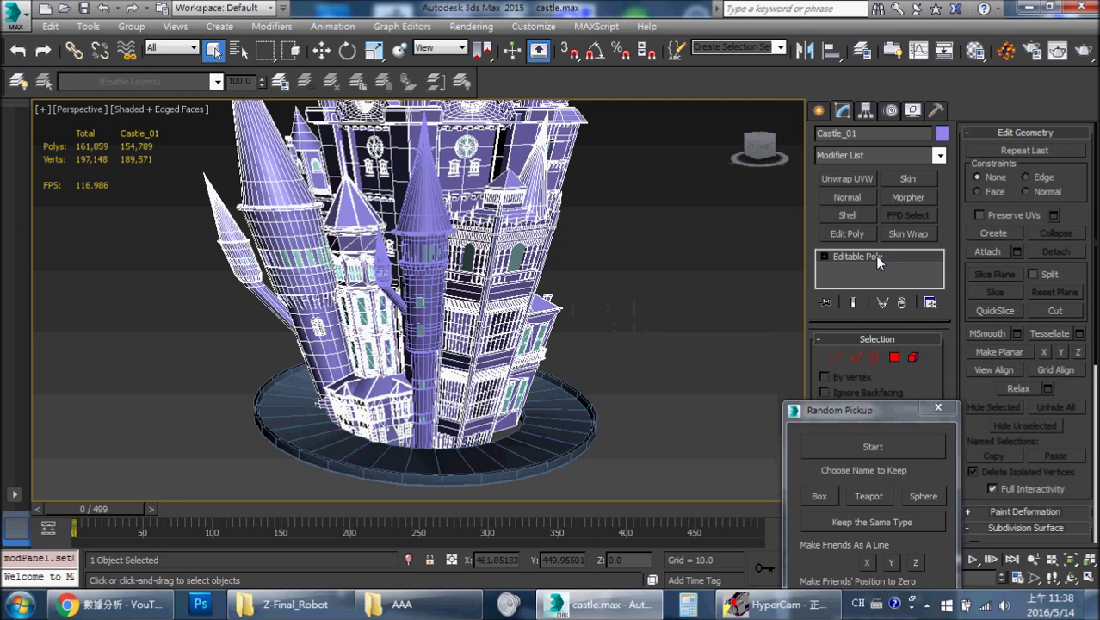
Isolate the tower Object002 on its own and display it as wireframe
{"action": "scroll", "coordinate": [459, 283], "scroll_direction": "up", "scroll_amount": 2}
{"action": "key", "text": "alt+q"}
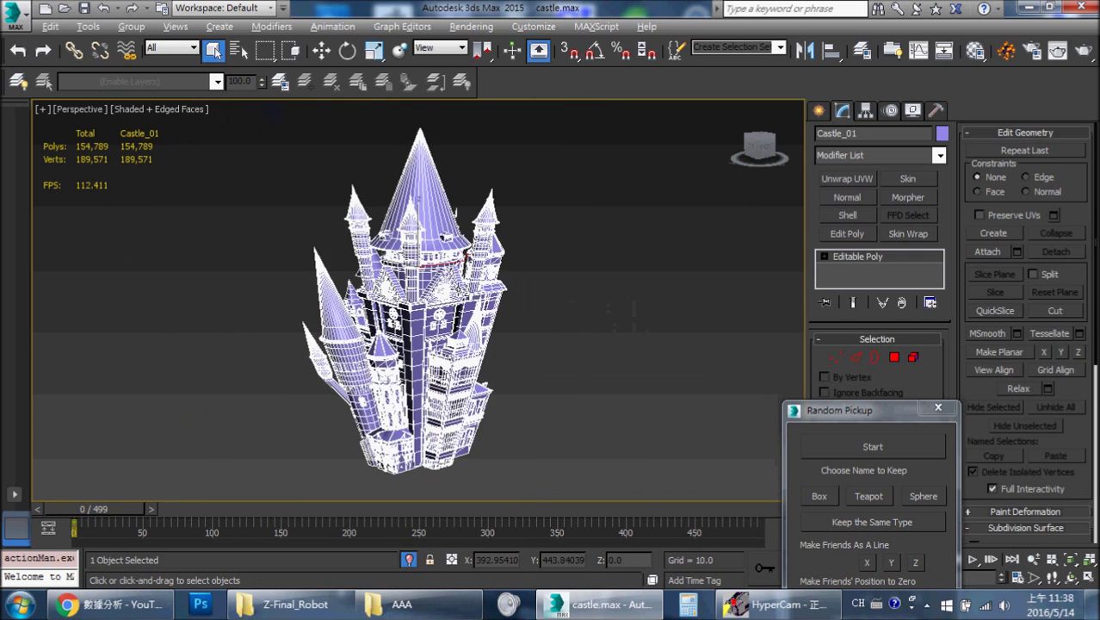
{"action": "middle_click_drag", "start_coordinate": [463, 266], "coordinate": [519, 180], "text": "alt"}
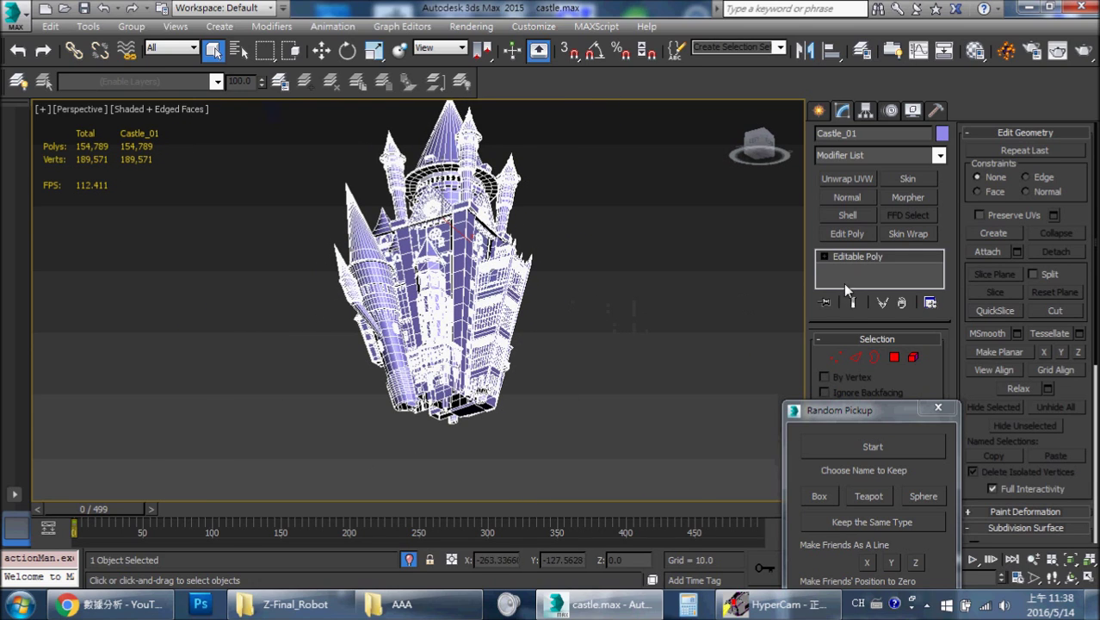
{"action": "left_click", "coordinate": [409, 564]}
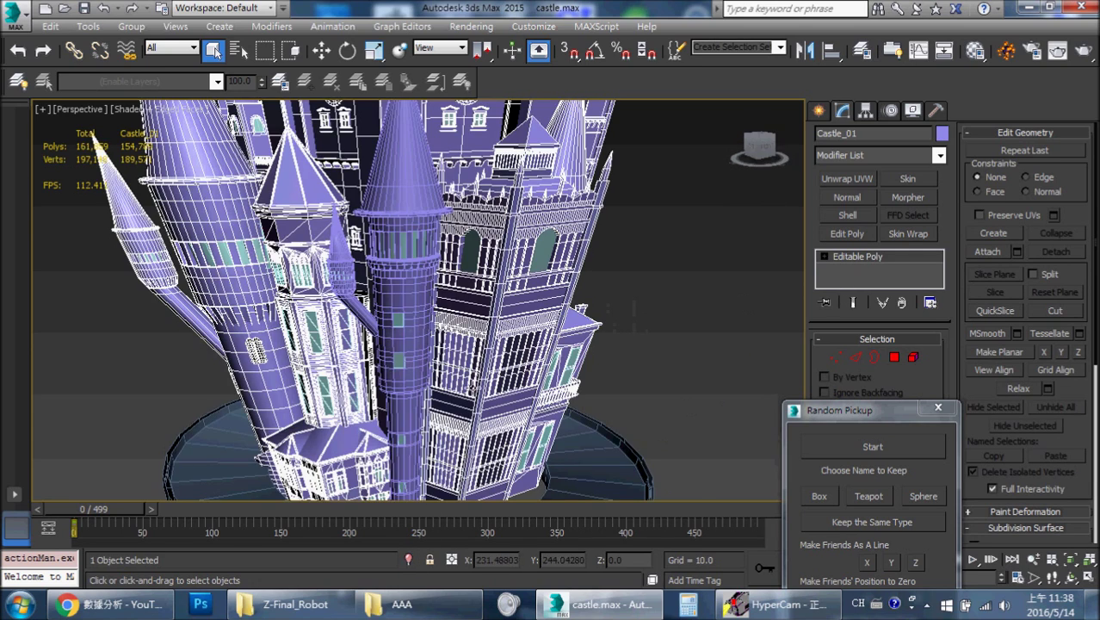
{"action": "left_click", "coordinate": [389, 319]}
{"action": "key", "text": "alt+q"}
{"action": "key", "text": "F3"}
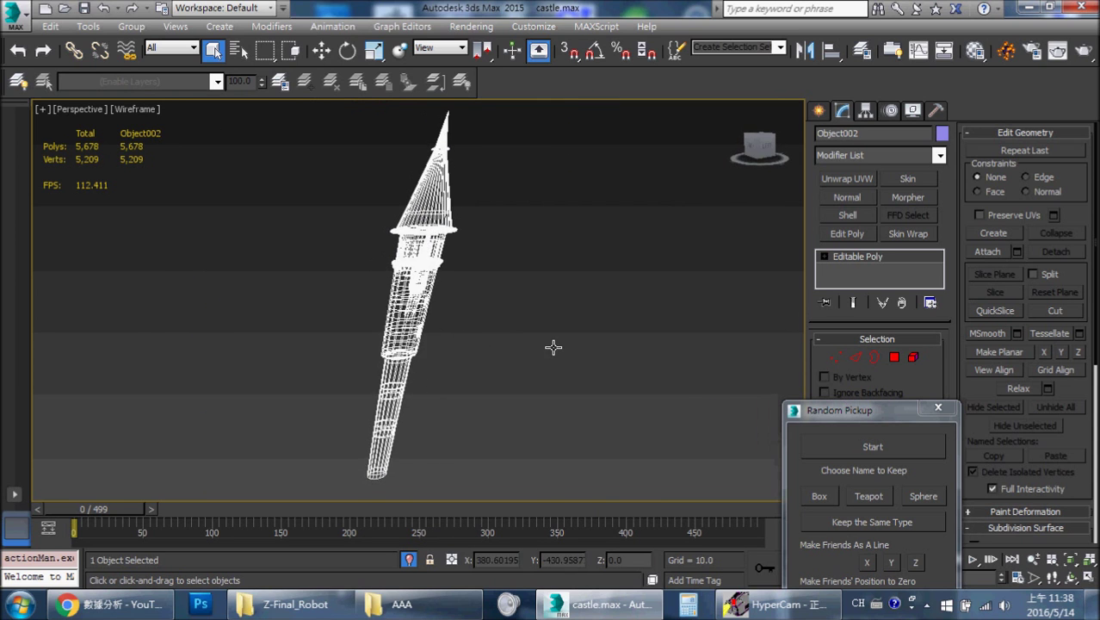
Orbit the tower upright and compare wireframe, edged-faces and plain shaded display
{"action": "mouse_move", "coordinate": [552, 346]}
{"action": "middle_mouse_down", "text": "alt"}
{"action": "mouse_move", "coordinate": [462, 369]}
{"action": "mouse_move", "coordinate": [406, 302]}
{"action": "middle_mouse_up", "text": "alt"}
{"action": "key", "text": "F3"}
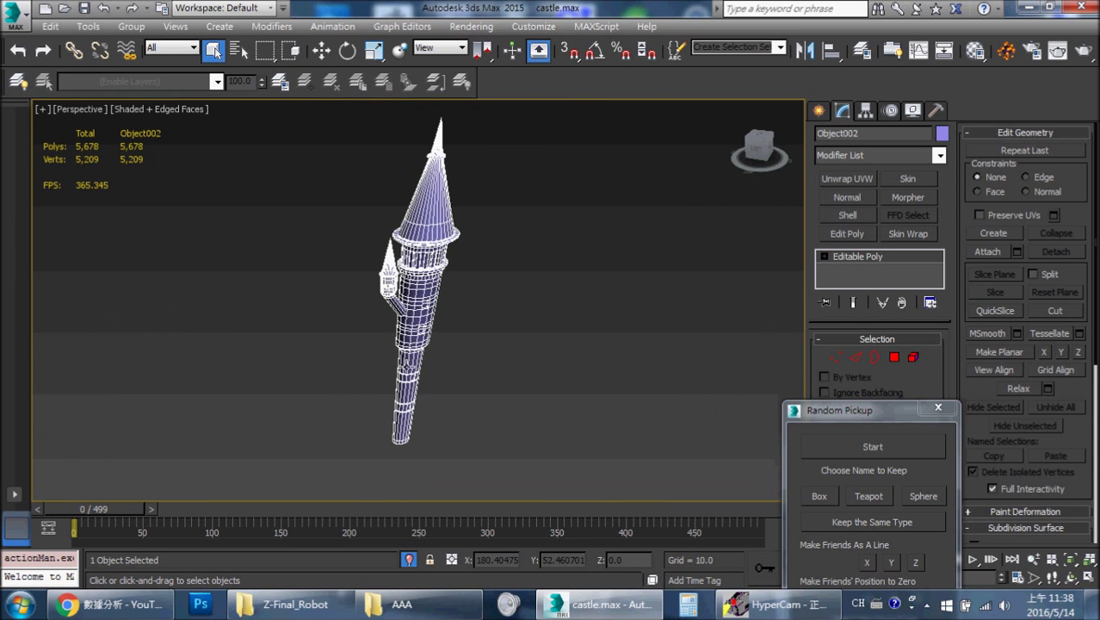
{"action": "key", "text": "F3"}
{"action": "key", "text": "F3"}
{"action": "scroll", "coordinate": [407, 304], "scroll_direction": "up", "scroll_amount": 4}
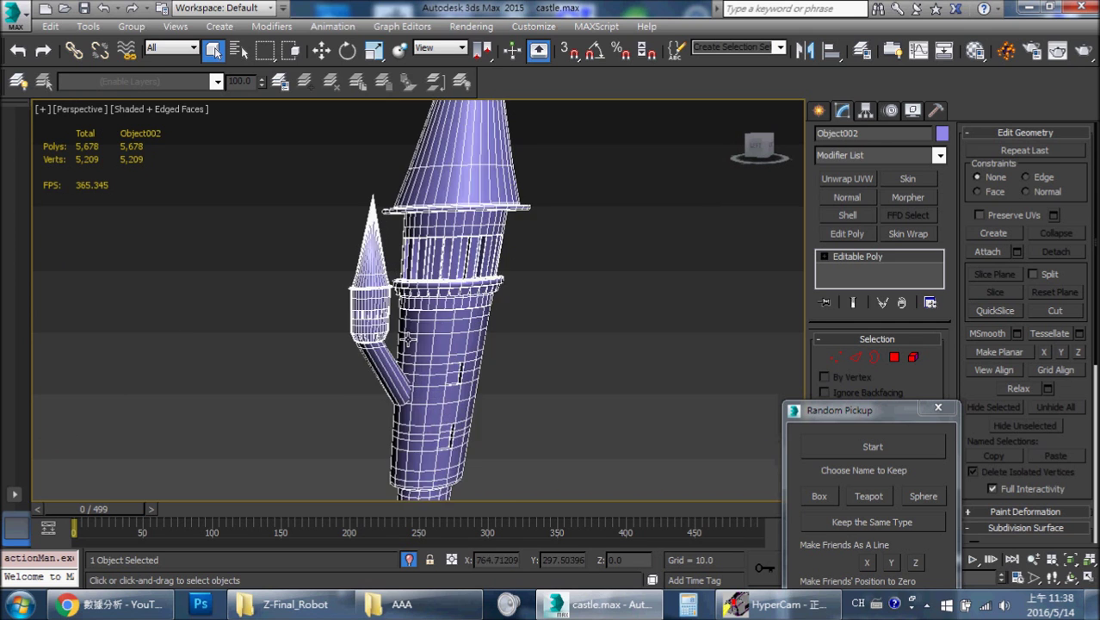
{"action": "key", "text": "F4"}
{"action": "middle_click_drag", "start_coordinate": [544, 298], "coordinate": [512, 388], "text": "alt"}
Add an Edit Poly modifier to the tower and enter its Edge mode
{"action": "key", "text": "2"}
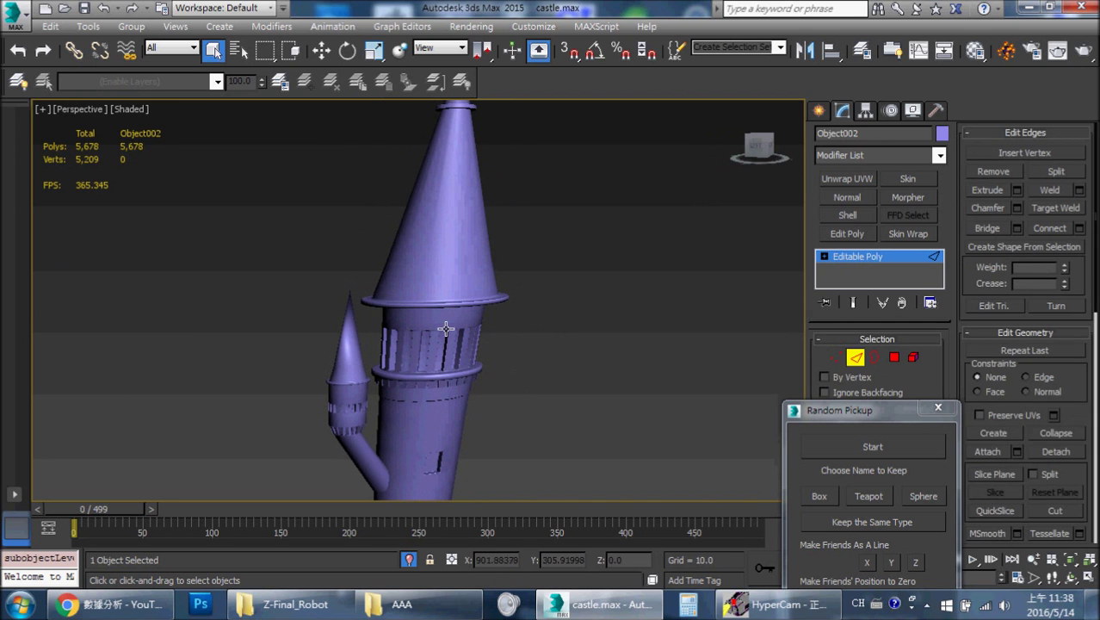
{"action": "left_click", "coordinate": [880, 261]}
{"action": "left_click", "coordinate": [868, 235]}
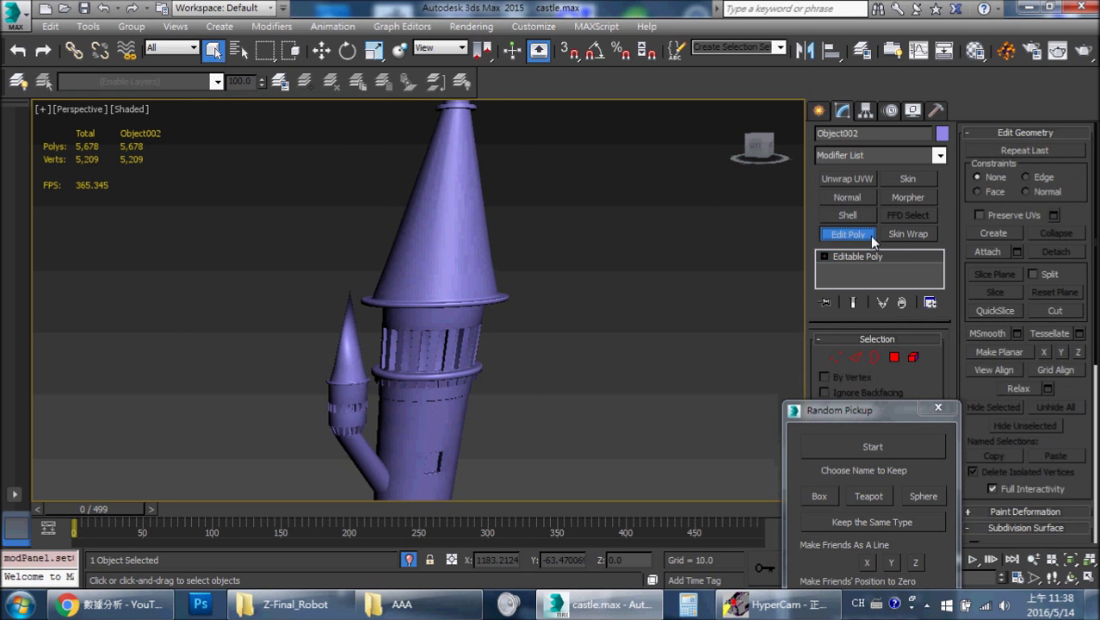
{"action": "key", "text": "F4"}
{"action": "scroll", "coordinate": [610, 244], "scroll_direction": "up", "scroll_amount": 3}
{"action": "scroll", "coordinate": [611, 249], "scroll_direction": "up", "scroll_amount": 3}
{"action": "key", "text": "2"}
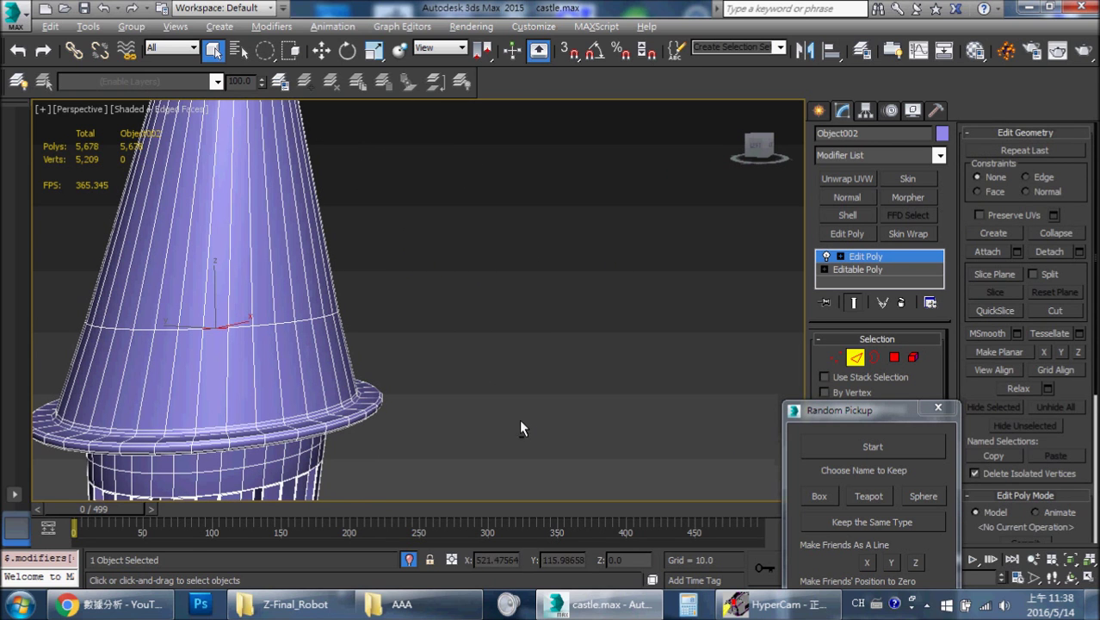
Loop-select the roof cone's edge and remove that loop with Ctrl+Backspace
{"action": "key", "text": "alt+l"}
{"action": "mouse_move", "coordinate": [450, 375]}
{"action": "middle_mouse_down", "text": "alt"}
{"action": "mouse_move", "coordinate": [457, 389]}
{"action": "mouse_move", "coordinate": [487, 396]}
{"action": "middle_mouse_up", "text": "alt"}
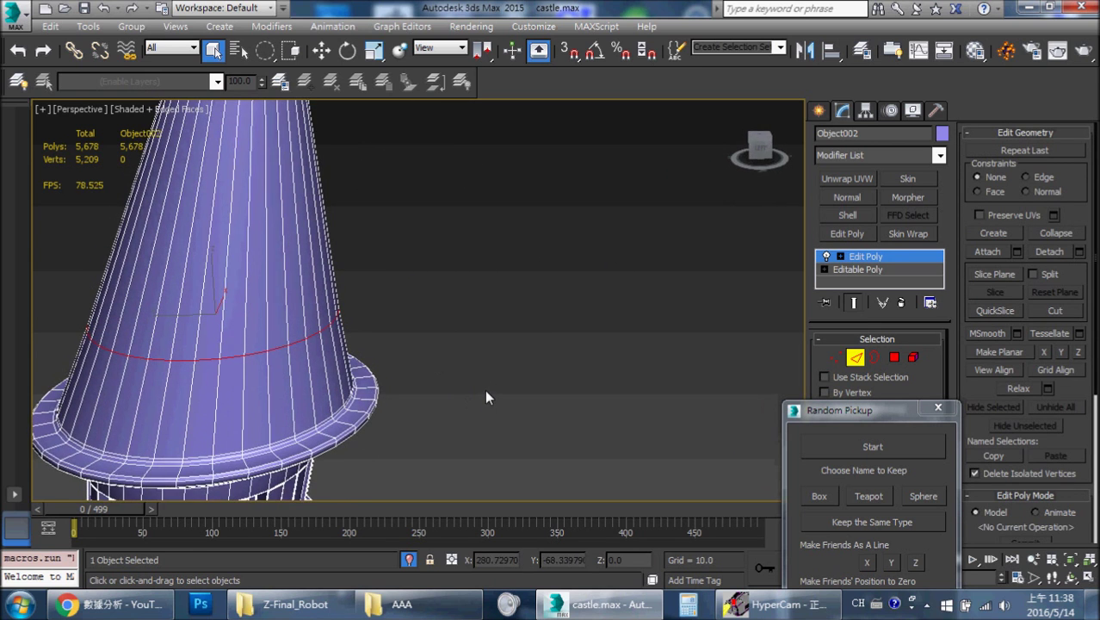
{"action": "key", "text": "ctrl+BackSpace"}
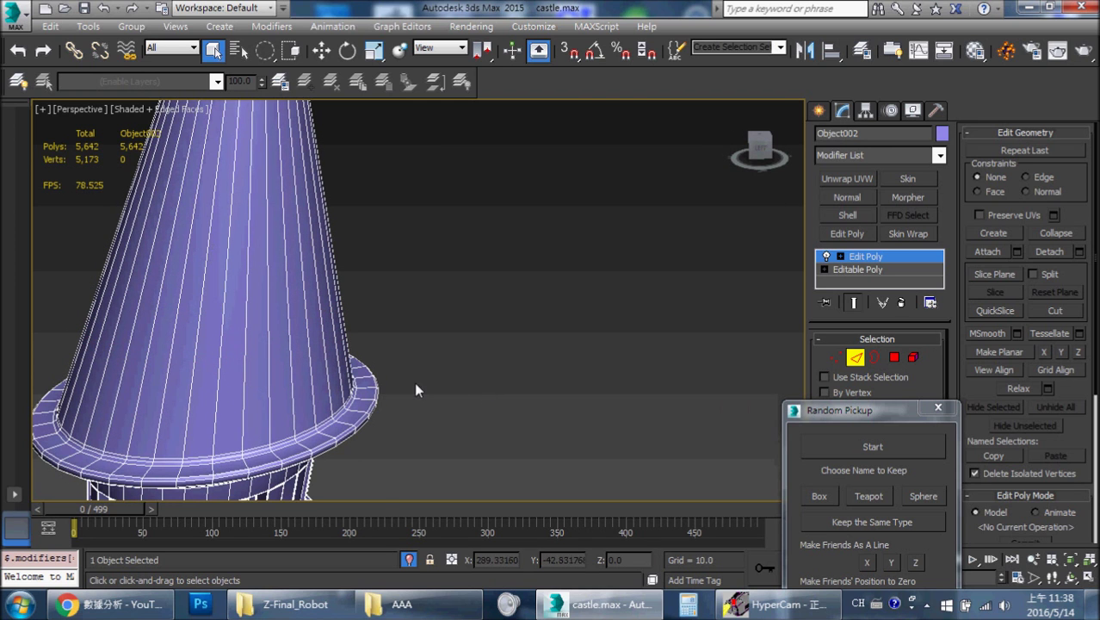
{"action": "scroll", "coordinate": [414, 382], "scroll_direction": "down", "scroll_amount": 10}
{"action": "scroll", "coordinate": [432, 382], "scroll_direction": "up", "scroll_amount": 8}
Undo the removal to compare, then remove the cone loop again
{"action": "key", "text": "ctrl+z"}
{"action": "scroll", "coordinate": [405, 319], "scroll_direction": "down", "scroll_amount": 2}
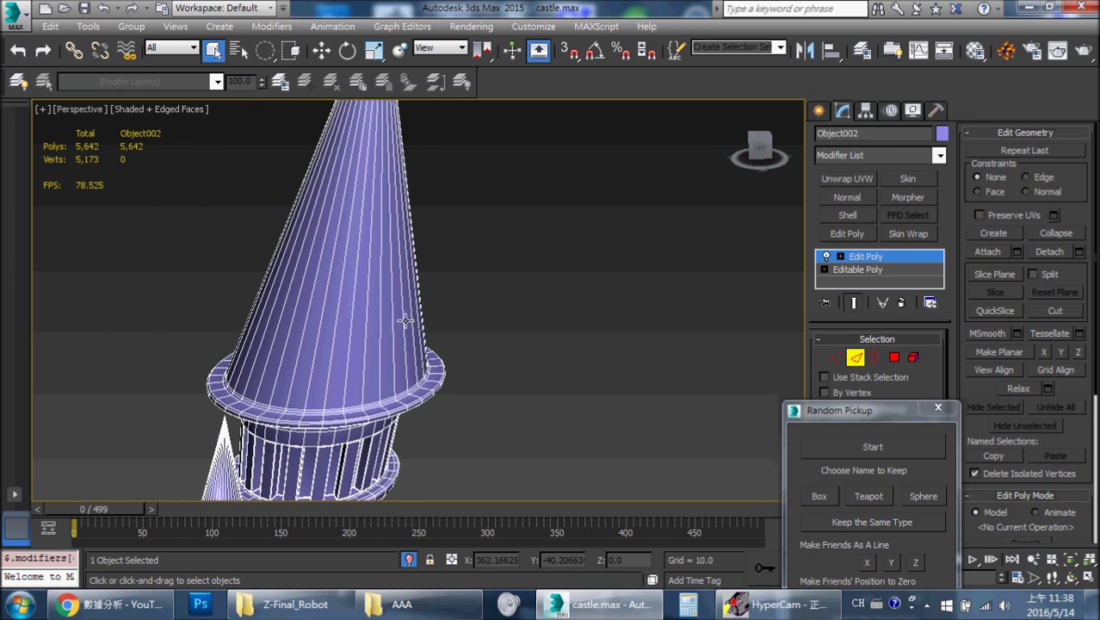
{"action": "mouse_move", "coordinate": [394, 316]}
{"action": "middle_mouse_down", "text": "alt"}
{"action": "mouse_move", "coordinate": [322, 295]}
{"action": "mouse_move", "coordinate": [334, 298]}
{"action": "middle_mouse_up", "text": "alt"}
{"action": "scroll", "coordinate": [335, 297], "scroll_direction": "down", "scroll_amount": 3}
{"action": "key", "text": "ctrl+BackSpace"}
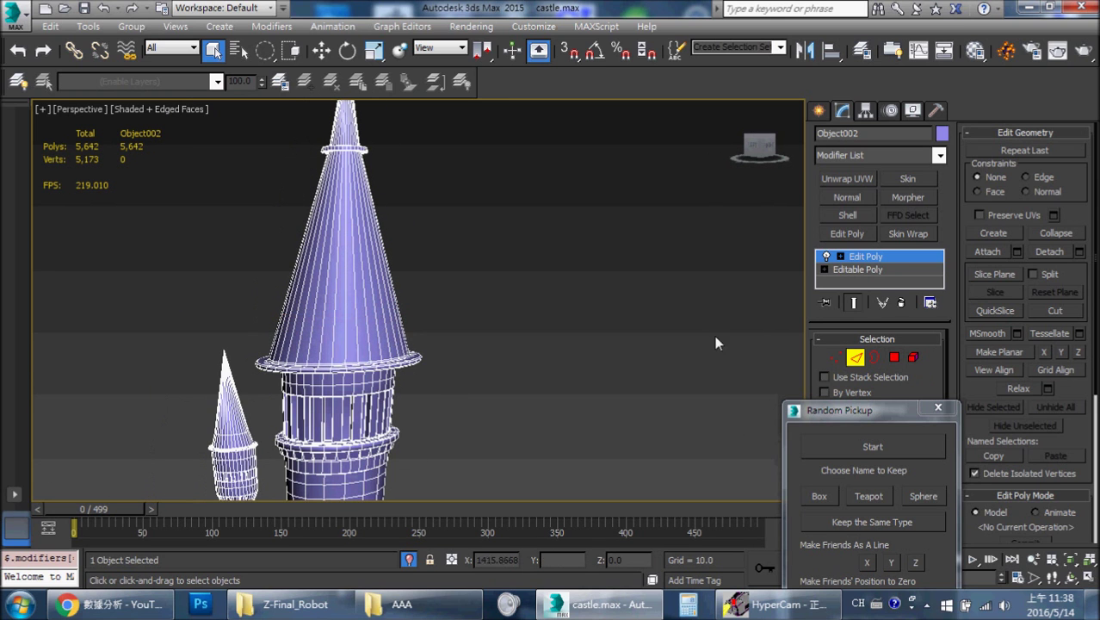
{"action": "scroll", "coordinate": [458, 251], "scroll_direction": "up", "scroll_amount": 2}
Move up to the cone tip and select an edge on the ring's top
{"action": "middle_click_drag", "start_coordinate": [459, 250], "coordinate": [449, 259]}
{"action": "scroll", "coordinate": [524, 363], "scroll_direction": "up", "scroll_amount": 2}
{"action": "scroll", "coordinate": [440, 294], "scroll_direction": "up", "scroll_amount": 2}
{"action": "scroll", "coordinate": [426, 329], "scroll_direction": "up", "scroll_amount": 1}
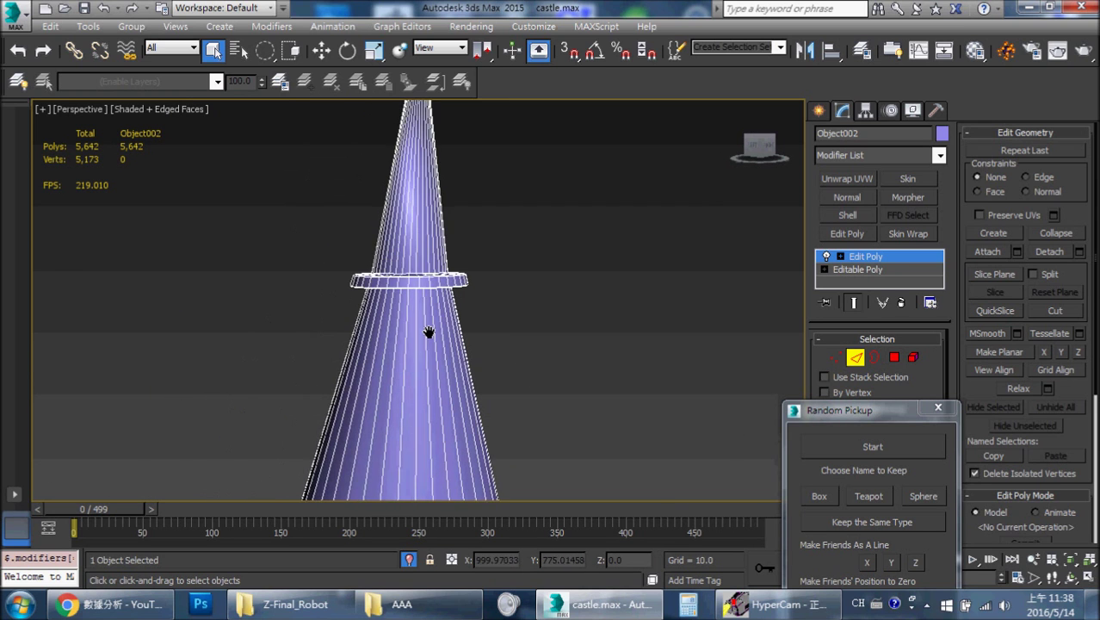
{"action": "scroll", "coordinate": [429, 330], "scroll_direction": "up", "scroll_amount": 1}
{"action": "middle_click_drag", "start_coordinate": [428, 331], "coordinate": [444, 337], "text": "alt"}
{"action": "scroll", "coordinate": [324, 244], "scroll_direction": "up", "scroll_amount": 1}
{"action": "scroll", "coordinate": [349, 270], "scroll_direction": "up", "scroll_amount": 2}
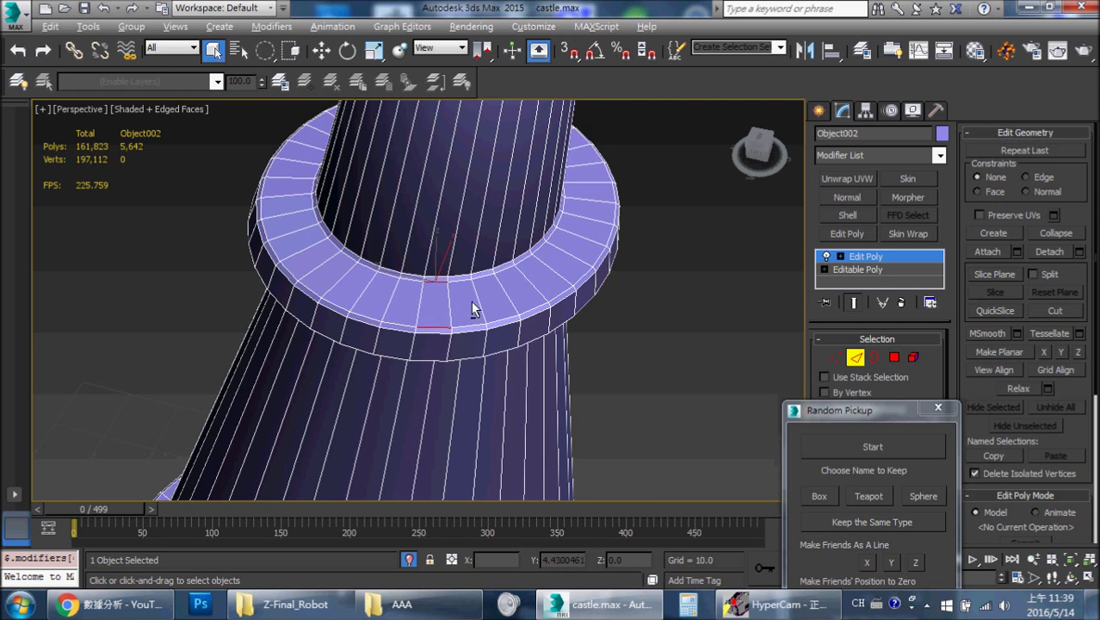
{"action": "mouse_move", "coordinate": [432, 327]}
{"action": "middle_mouse_down", "text": "alt"}
{"action": "mouse_move", "coordinate": [467, 104]}
{"action": "mouse_move", "coordinate": [443, 231]}
{"action": "middle_mouse_up", "text": "alt"}
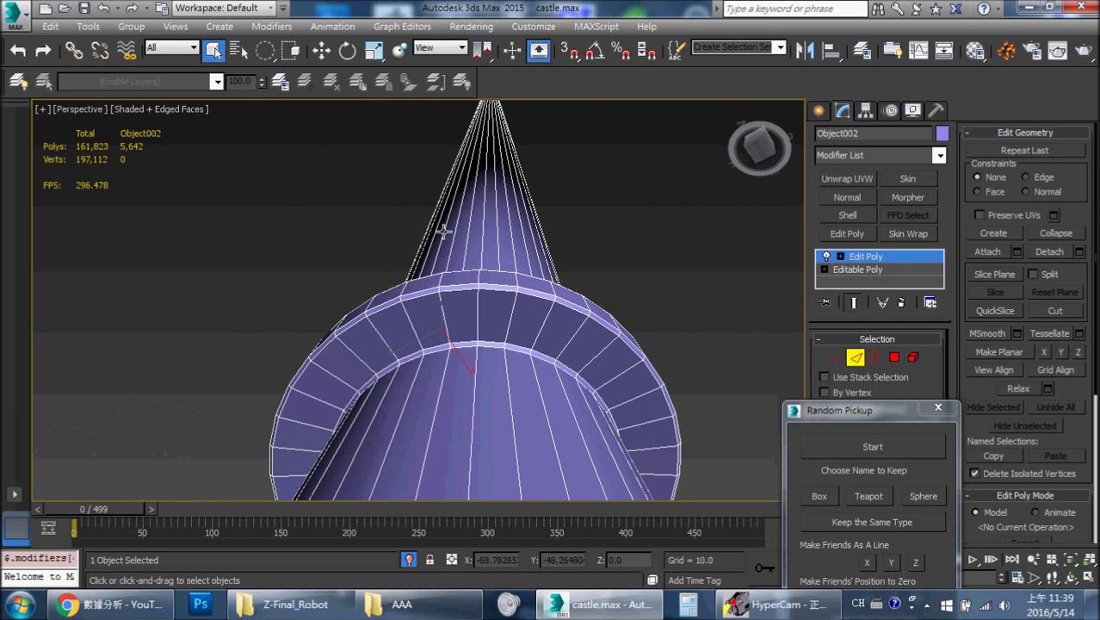
{"action": "left_click", "coordinate": [420, 297]}
{"action": "mouse_move", "coordinate": [532, 306]}
{"action": "middle_mouse_down", "text": "alt"}
{"action": "mouse_move", "coordinate": [486, 376]}
{"action": "mouse_move", "coordinate": [492, 361]}
{"action": "mouse_move", "coordinate": [528, 347]}
{"action": "middle_mouse_up", "text": "alt"}
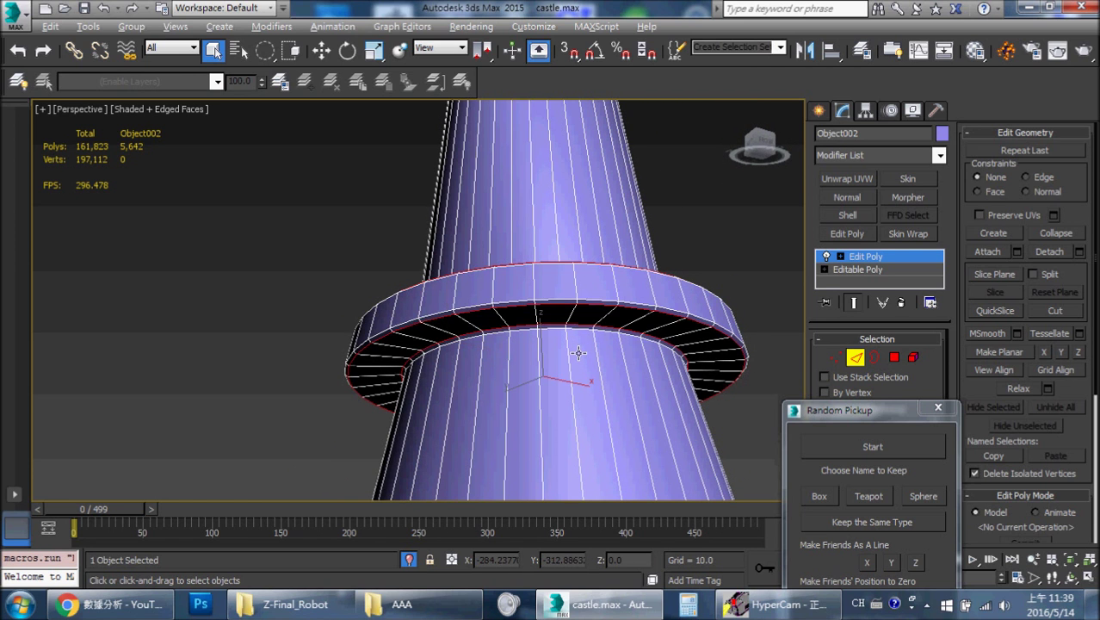
Undo the last edit and bring the roof rim below the spire into view
{"action": "key", "text": "ctrl+z"}
{"action": "scroll", "coordinate": [512, 327], "scroll_direction": "up", "scroll_amount": 3}
{"action": "scroll", "coordinate": [516, 327], "scroll_direction": "down", "scroll_amount": 3}
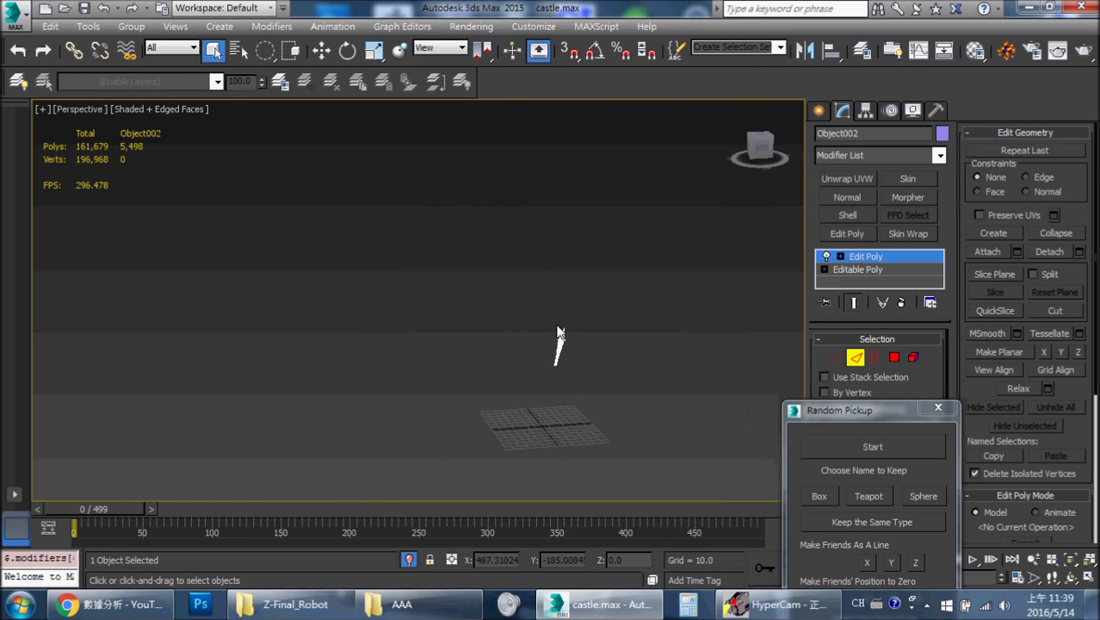
{"action": "scroll", "coordinate": [555, 311], "scroll_direction": "down", "scroll_amount": 3}
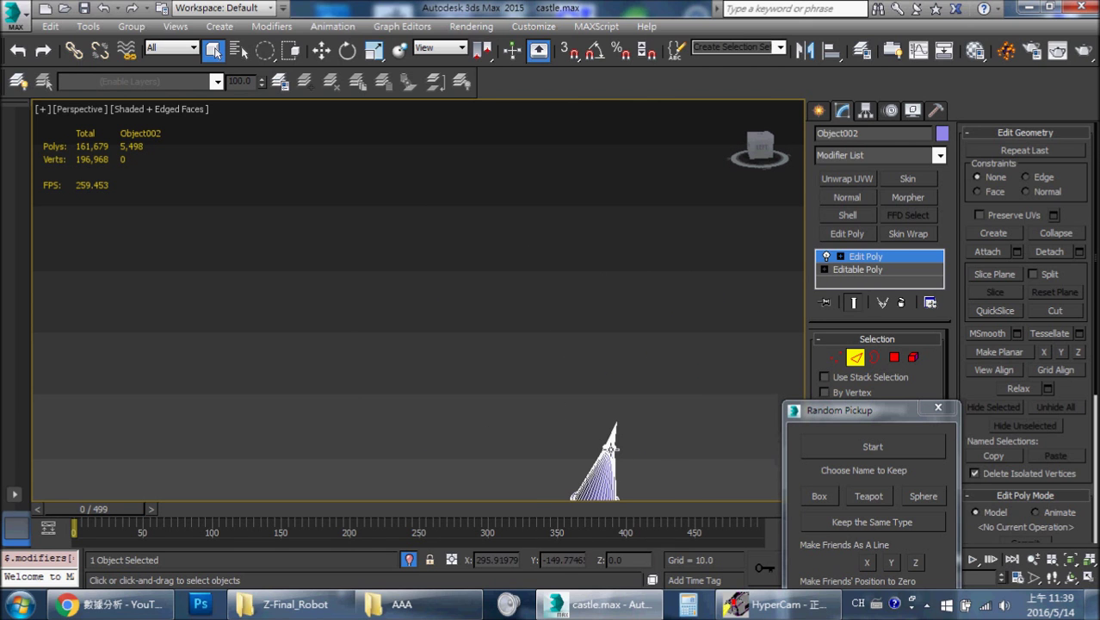
{"action": "scroll", "coordinate": [637, 465], "scroll_direction": "up", "scroll_amount": 3}
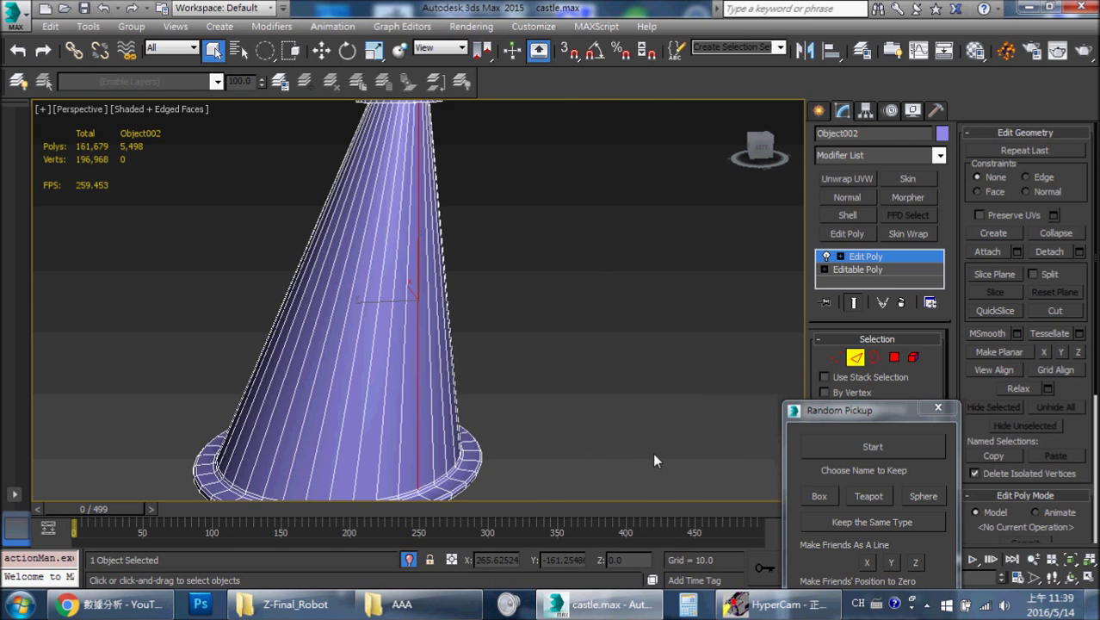
{"action": "scroll", "coordinate": [606, 312], "scroll_direction": "up", "scroll_amount": 2}
{"action": "scroll", "coordinate": [594, 305], "scroll_direction": "down", "scroll_amount": 6}
{"action": "scroll", "coordinate": [543, 293], "scroll_direction": "up", "scroll_amount": 8}
{"action": "scroll", "coordinate": [444, 299], "scroll_direction": "down", "scroll_amount": 1}
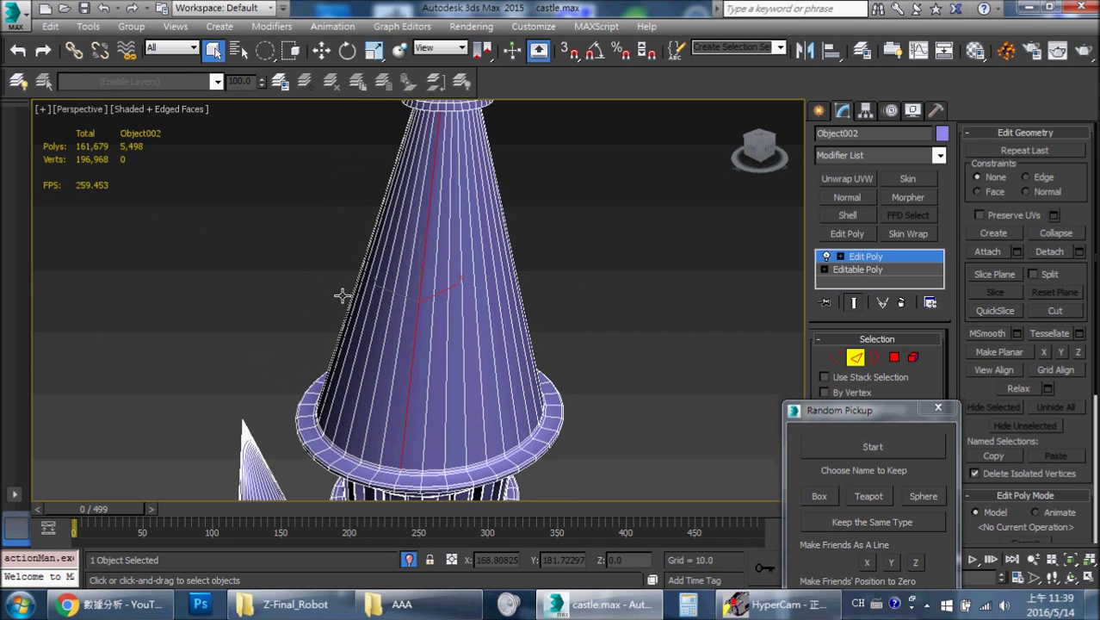
{"action": "mouse_move", "coordinate": [369, 386]}
{"action": "middle_mouse_down", "text": "alt"}
{"action": "mouse_move", "coordinate": [385, 427]}
{"action": "mouse_move", "coordinate": [490, 260]}
{"action": "middle_mouse_up", "text": "alt"}
{"action": "middle_click_drag", "start_coordinate": [431, 298], "coordinate": [445, 262], "text": "alt"}
{"action": "scroll", "coordinate": [312, 349], "scroll_direction": "up", "scroll_amount": 2}
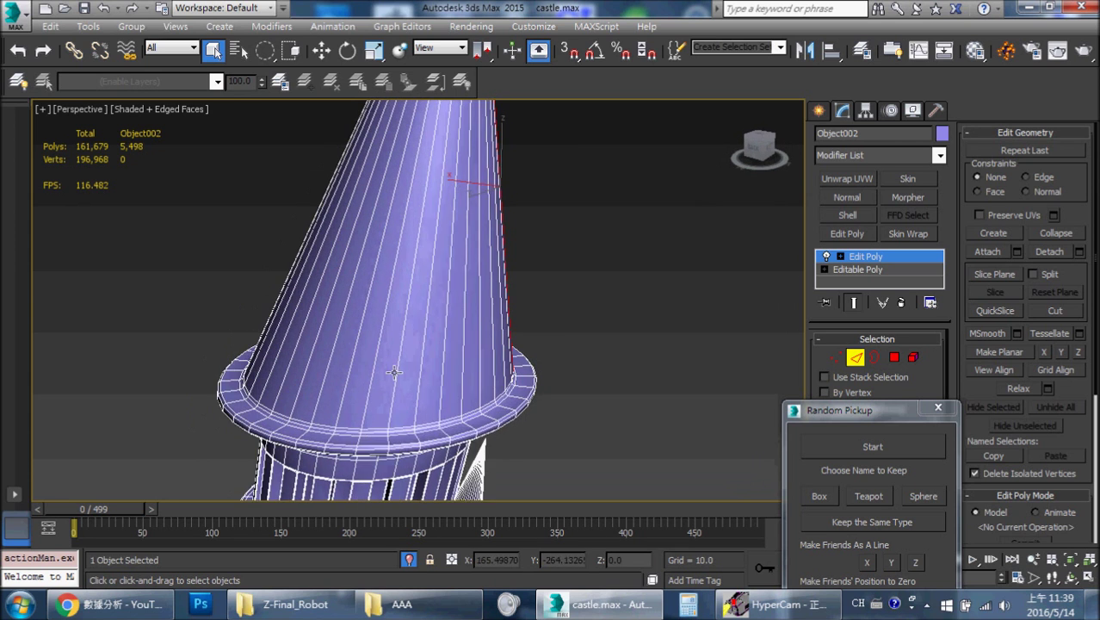
{"action": "scroll", "coordinate": [422, 343], "scroll_direction": "up", "scroll_amount": 2}
{"action": "middle_click_drag", "start_coordinate": [423, 344], "coordinate": [507, 248]}
{"action": "scroll", "coordinate": [468, 313], "scroll_direction": "up", "scroll_amount": 4}
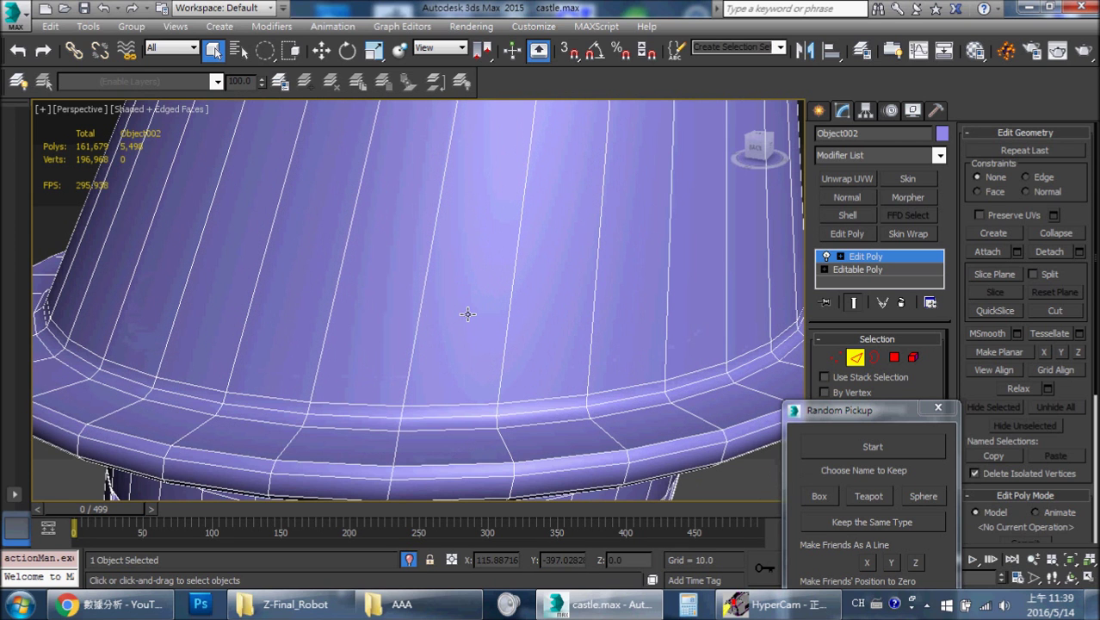
Ring-select the roof rim edges and collapse them
{"action": "left_click", "coordinate": [221, 399]}
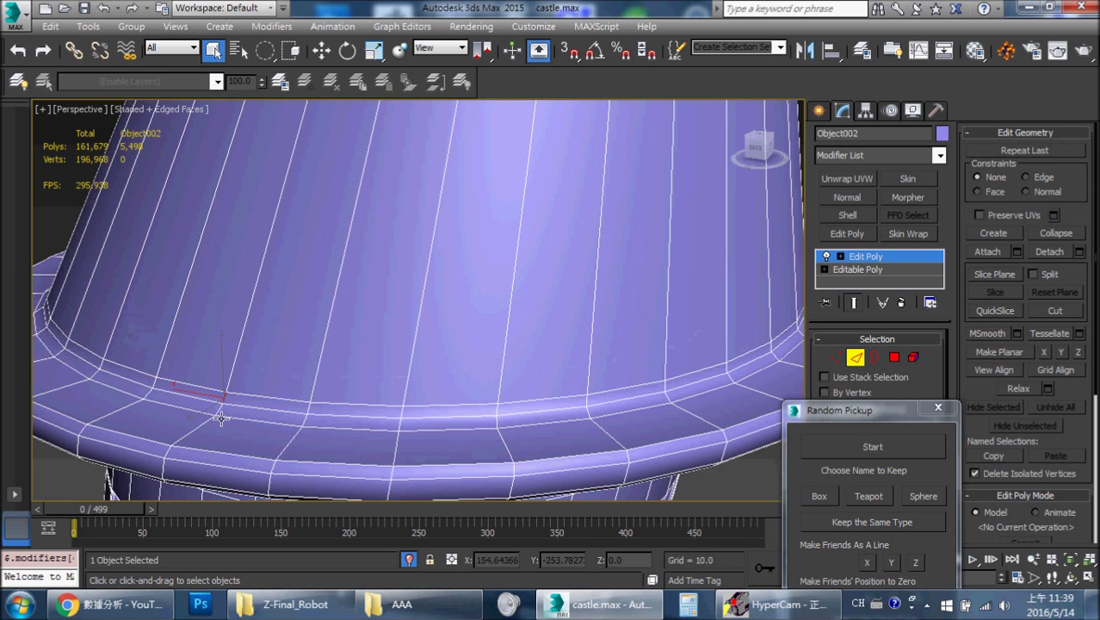
{"action": "key", "text": "alt+r"}
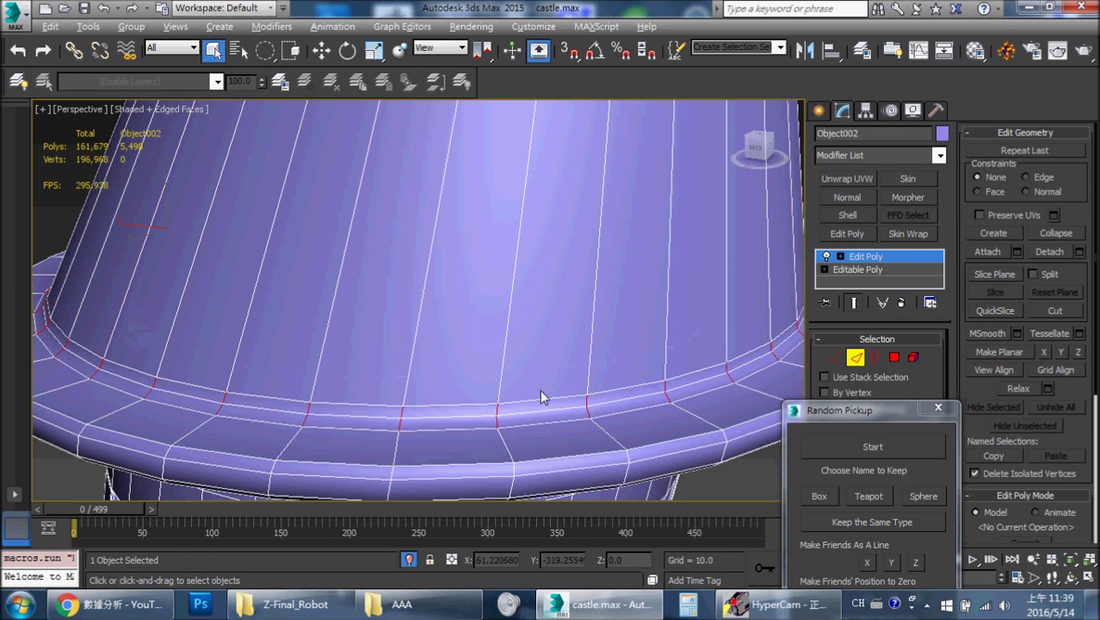
{"action": "left_click", "coordinate": [1054, 232]}
{"action": "scroll", "coordinate": [421, 323], "scroll_direction": "down", "scroll_amount": 3}
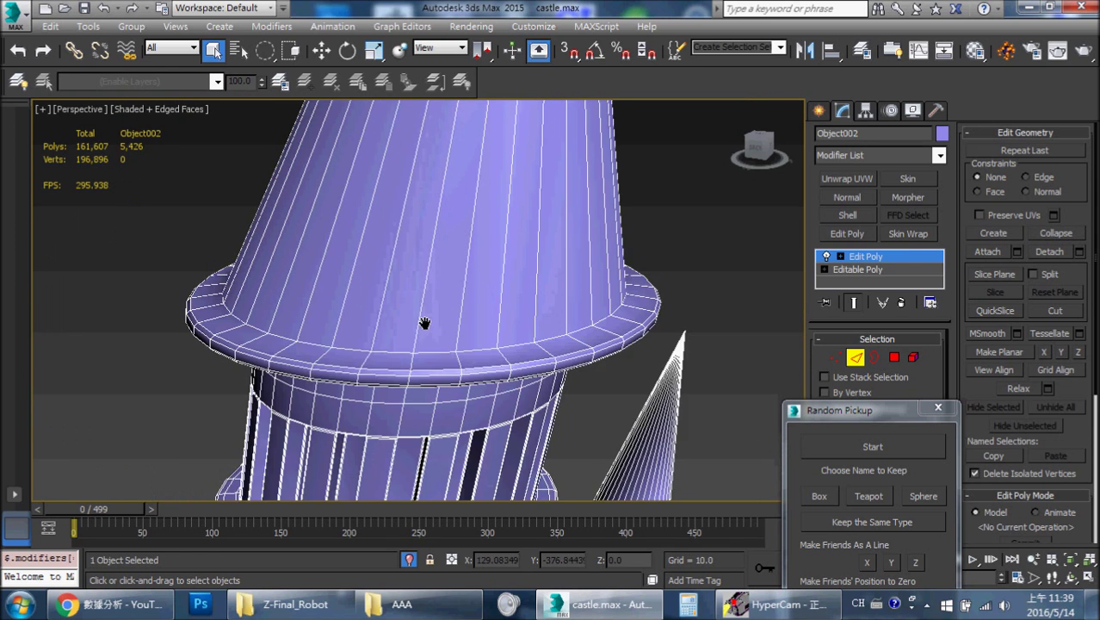
{"action": "scroll", "coordinate": [438, 307], "scroll_direction": "up", "scroll_amount": 1}
{"action": "scroll", "coordinate": [382, 398], "scroll_direction": "up", "scroll_amount": 2}
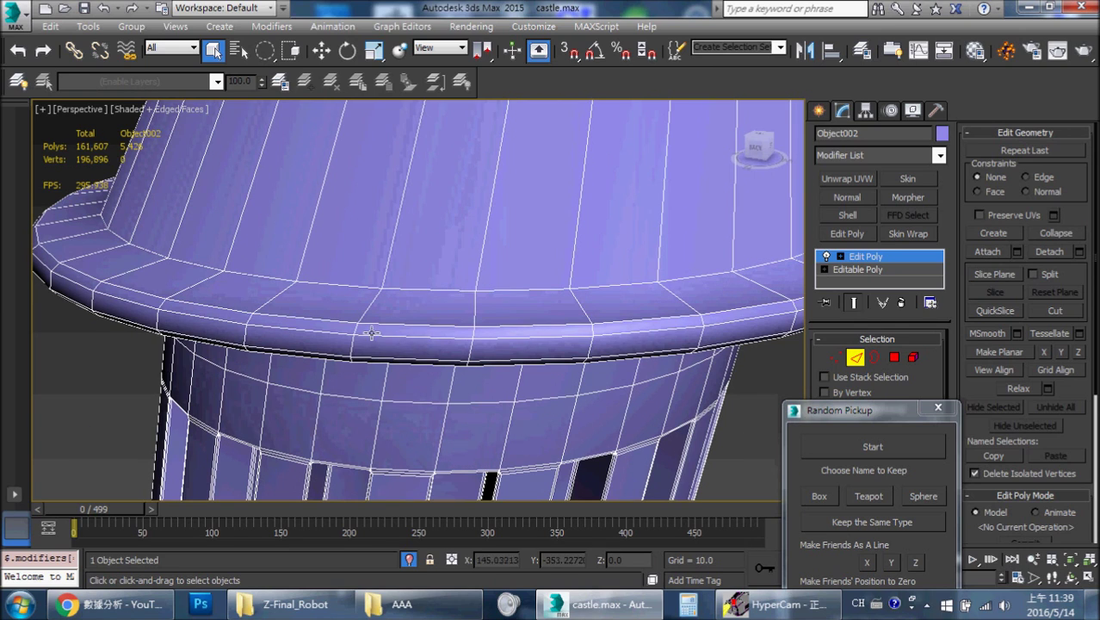
Ring-select the vertical edges on the rim's underside and collapse them
{"action": "mouse_move", "coordinate": [357, 328]}
{"action": "middle_mouse_down", "text": "alt"}
{"action": "mouse_move", "coordinate": [352, 309]}
{"action": "mouse_move", "coordinate": [342, 315]}
{"action": "mouse_move", "coordinate": [385, 323]}
{"action": "middle_mouse_up", "text": "alt"}
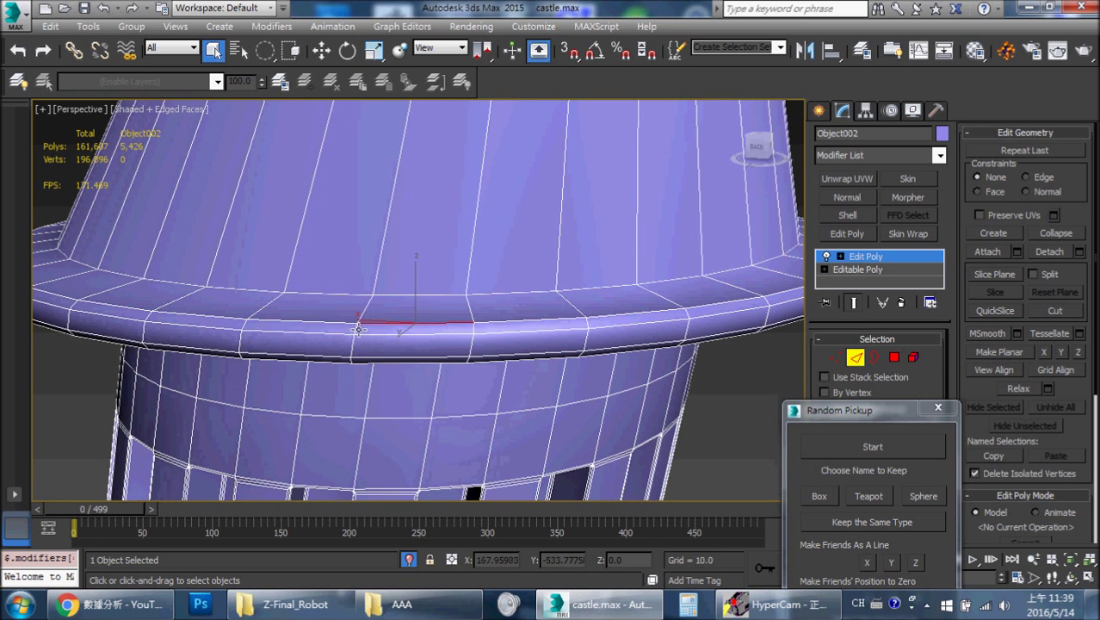
{"action": "middle_click_drag", "start_coordinate": [405, 352], "coordinate": [347, 355], "text": "alt"}
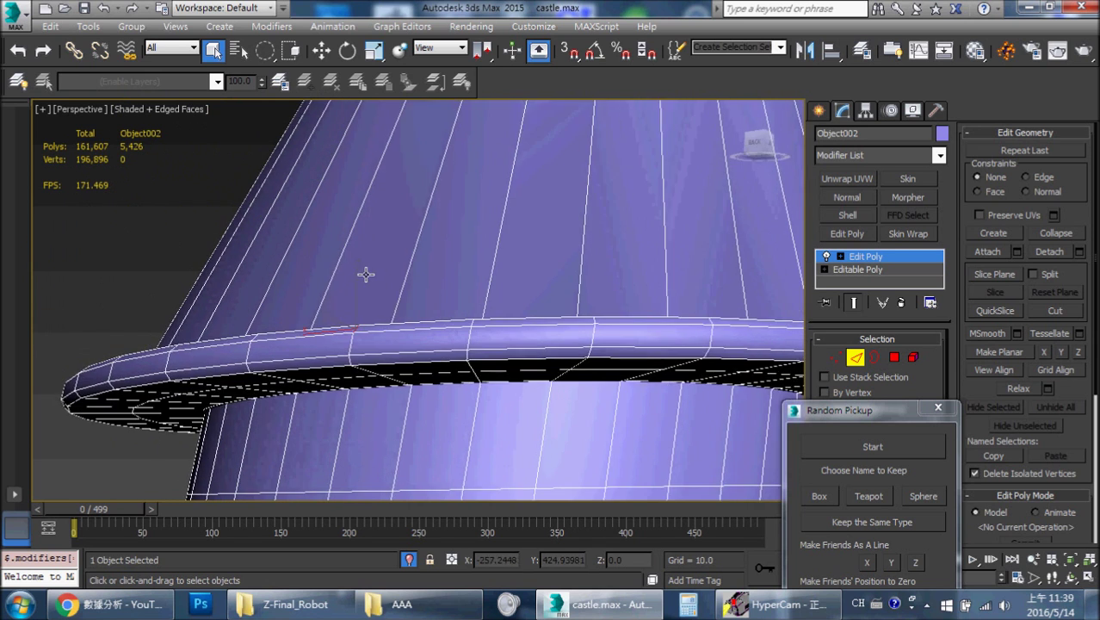
{"action": "left_click", "coordinate": [350, 354]}
{"action": "key", "text": "alt+r"}
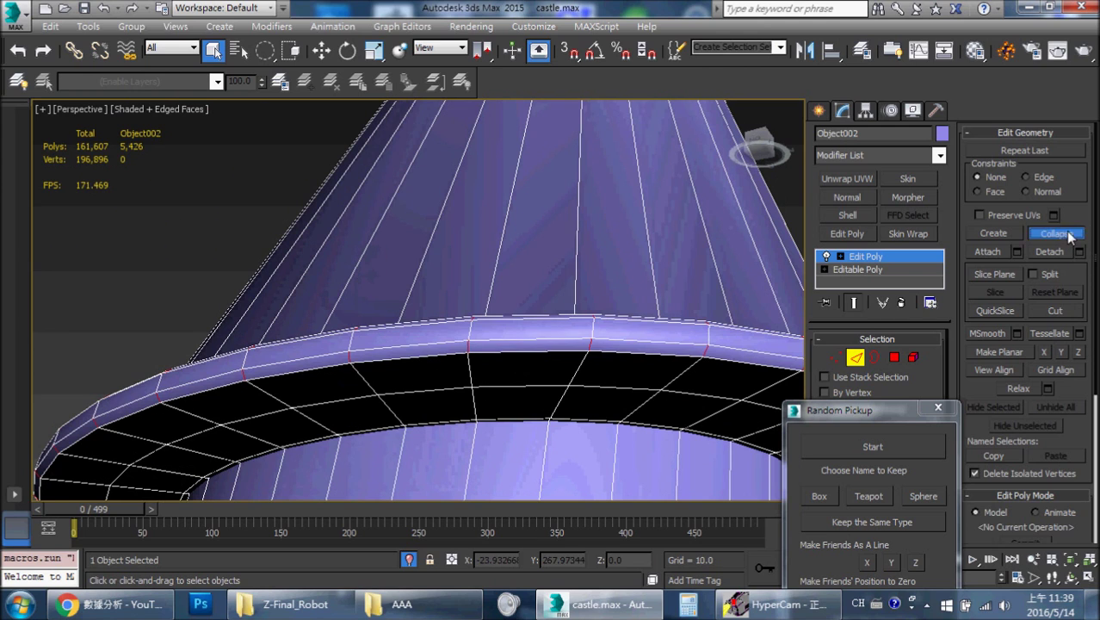
{"action": "left_click", "coordinate": [1055, 232]}
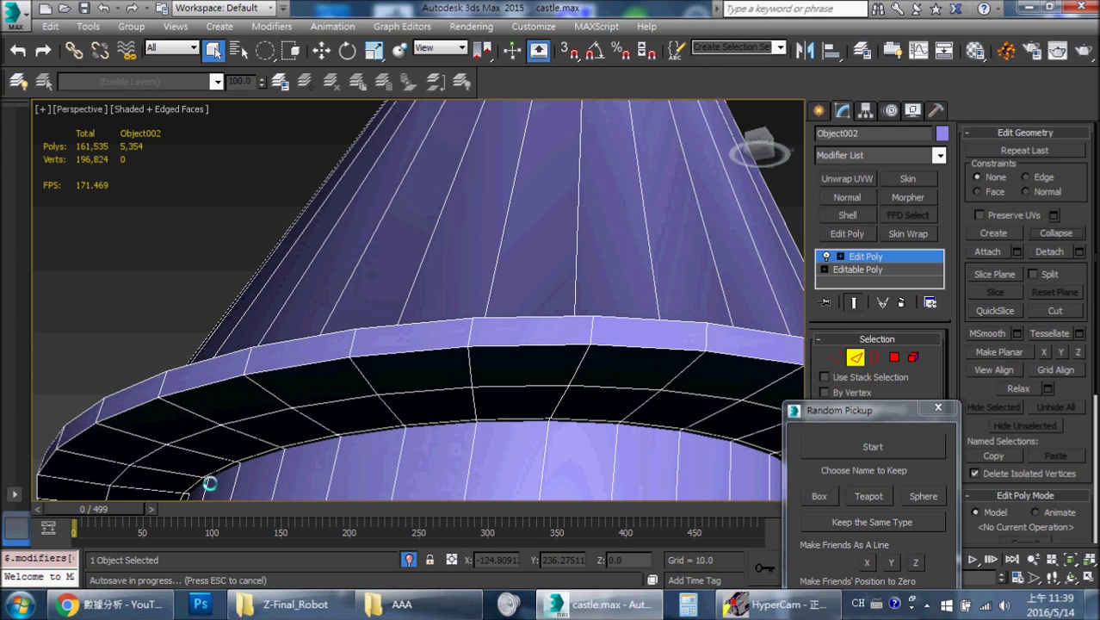
Remove two edge loops, one on the rim underside and one on the ring below the roof
{"action": "left_click", "coordinate": [389, 406]}
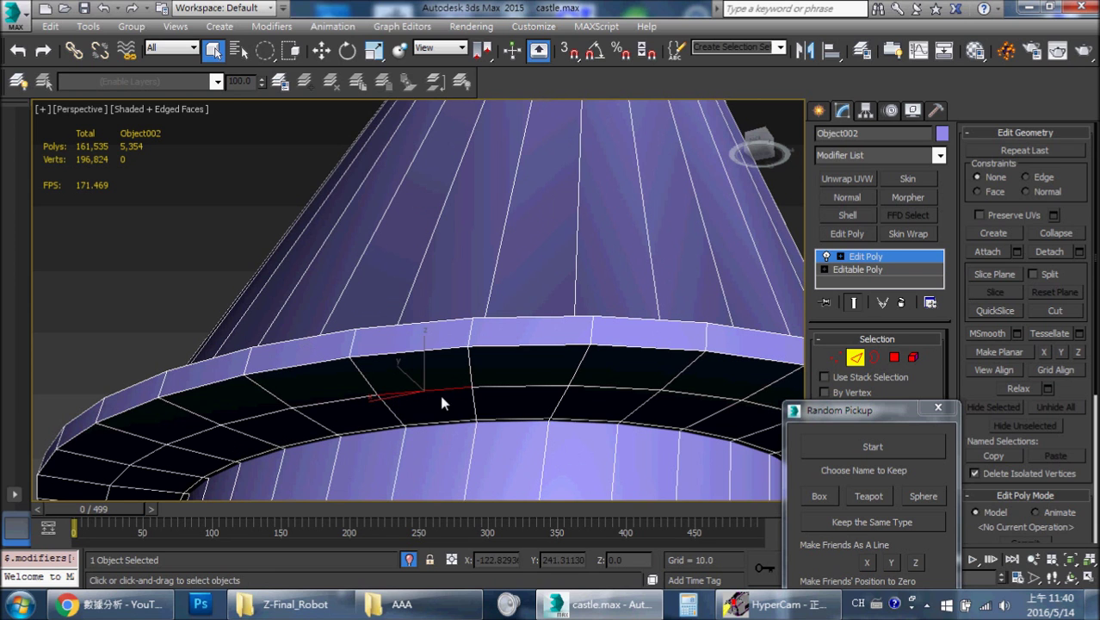
{"action": "middle_click_drag", "start_coordinate": [441, 403], "coordinate": [450, 429], "text": "alt"}
{"action": "key", "text": "alt+l"}
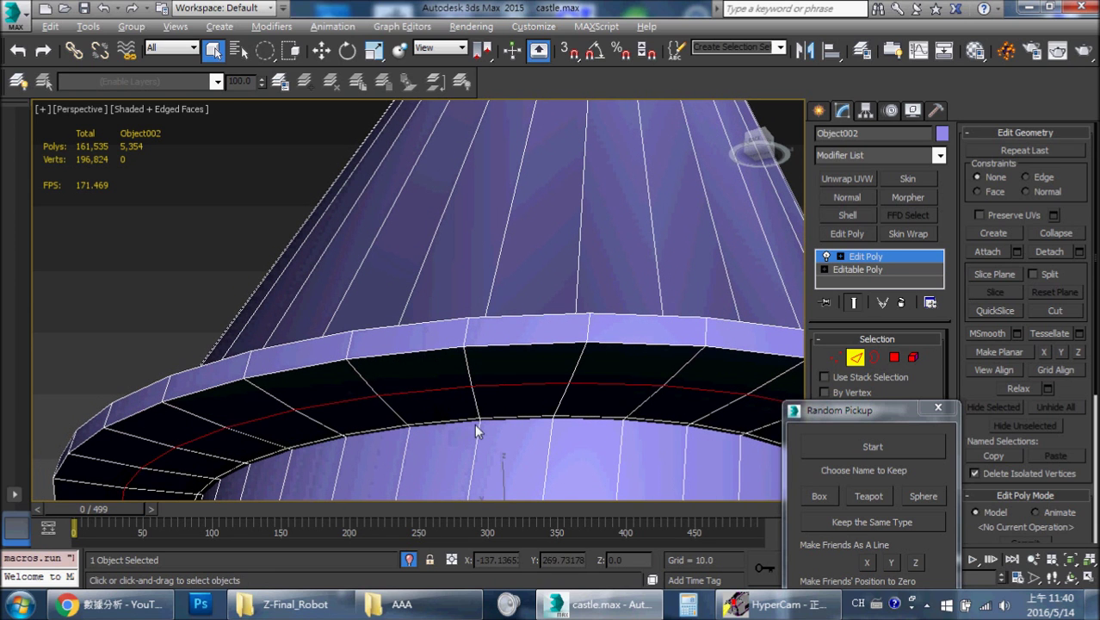
{"action": "key", "text": "ctrl+BackSpace"}
{"action": "middle_click_drag", "start_coordinate": [448, 415], "coordinate": [455, 270], "text": "alt"}
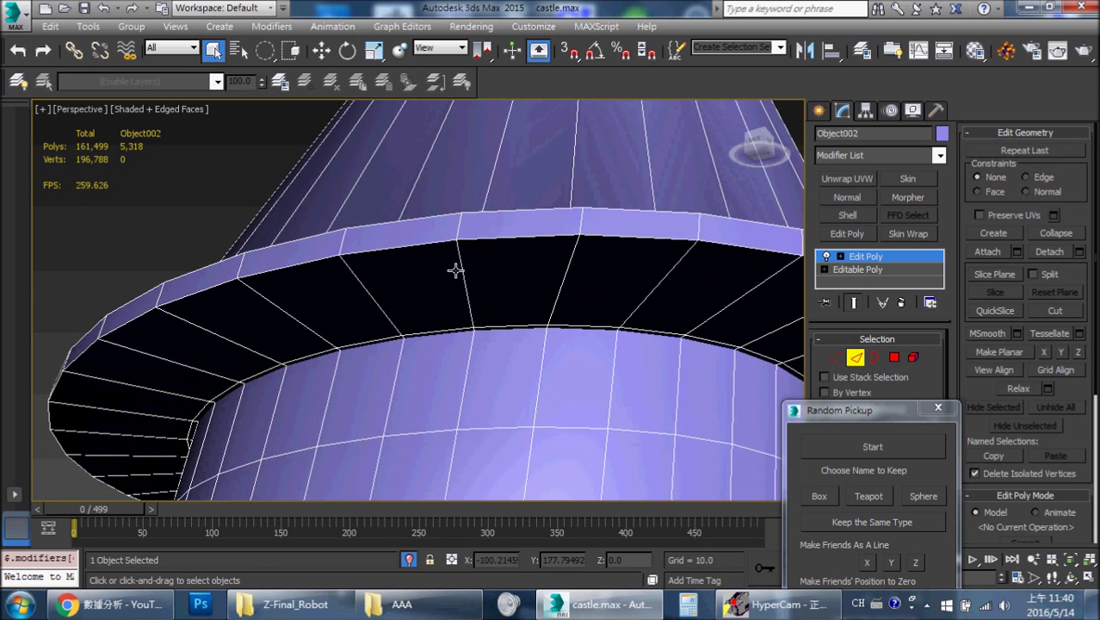
{"action": "left_click", "coordinate": [433, 333]}
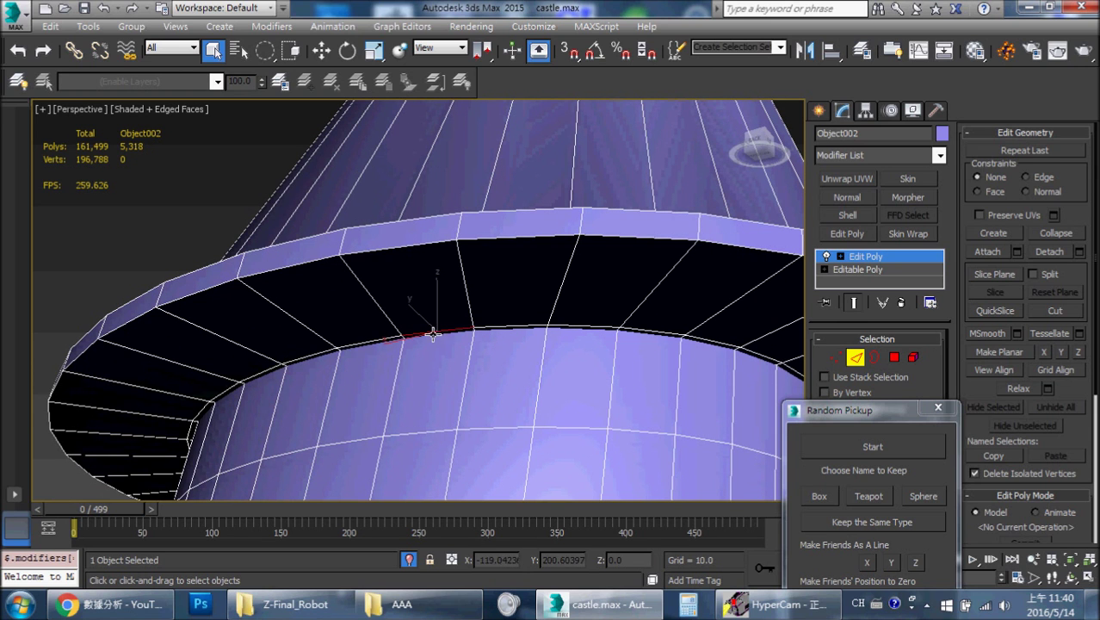
{"action": "key", "text": "alt+l"}
{"action": "key", "text": "ctrl+BackSpace"}
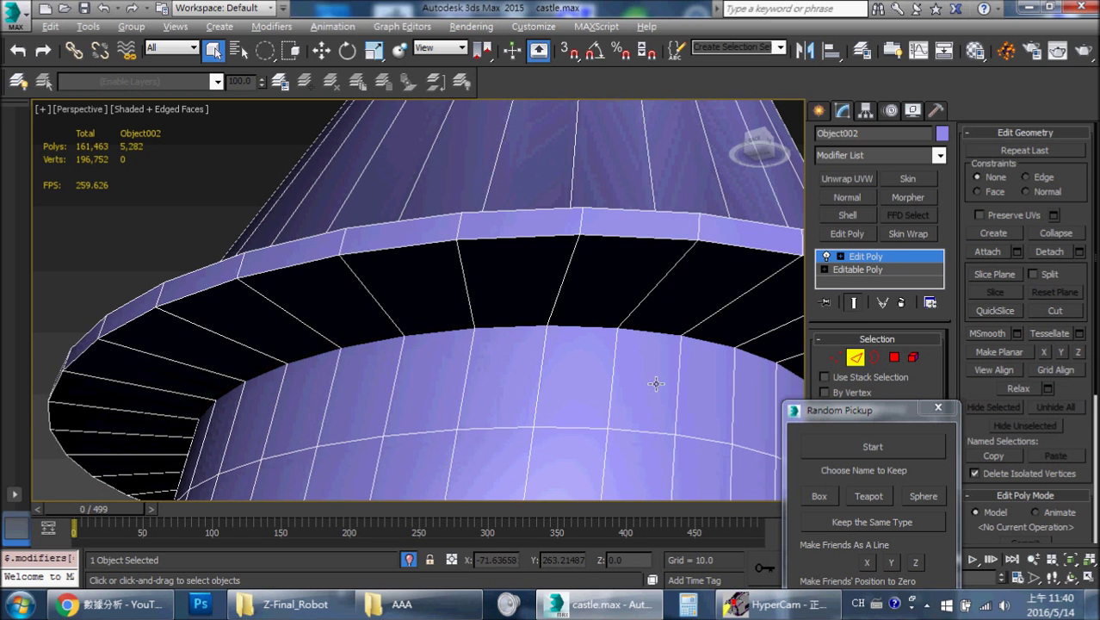
{"action": "middle_click_drag", "start_coordinate": [497, 341], "coordinate": [414, 196]}
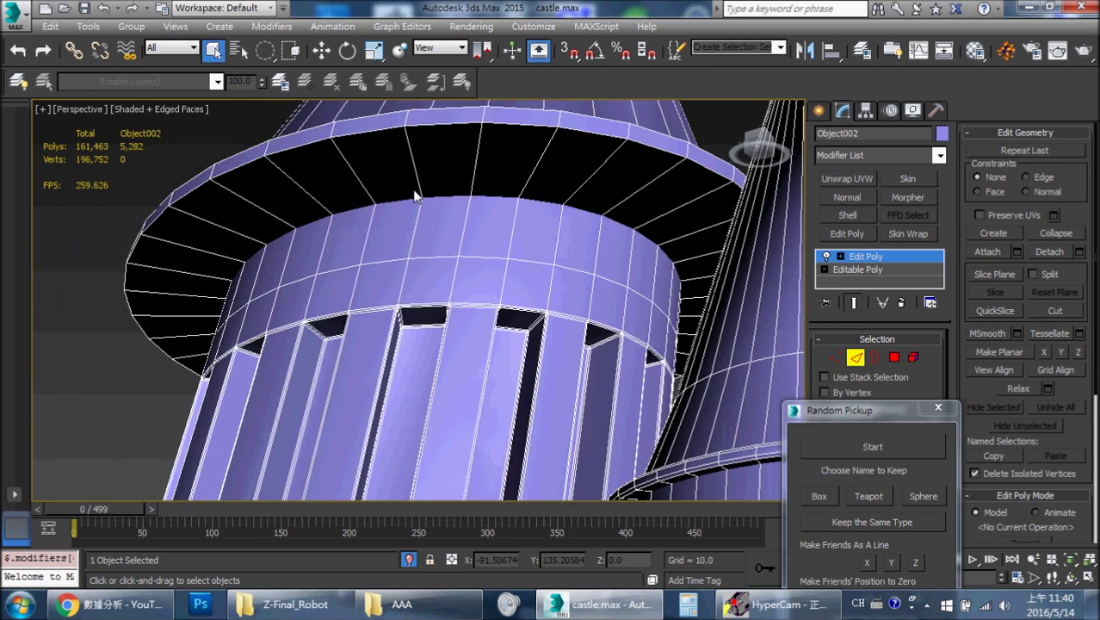
Loop-select an edge on the band above the window slots and remove the loop
{"action": "left_click", "coordinate": [485, 258]}
{"action": "key", "text": "alt+l"}
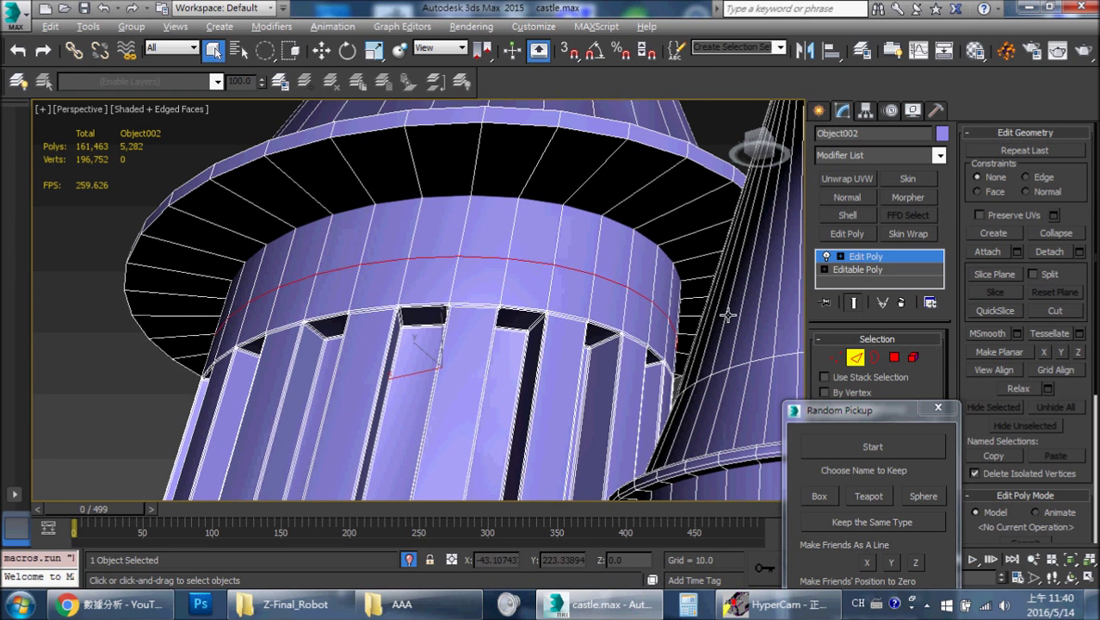
{"action": "key", "text": "ctrl+BackSpace"}
{"action": "scroll", "coordinate": [479, 222], "scroll_direction": "up", "scroll_amount": 2}
{"action": "scroll", "coordinate": [480, 222], "scroll_direction": "up", "scroll_amount": 2}
Check the result by toggling wireframe and shaded-with-edges display around the openings
{"action": "middle_click_drag", "start_coordinate": [479, 222], "coordinate": [510, 182]}
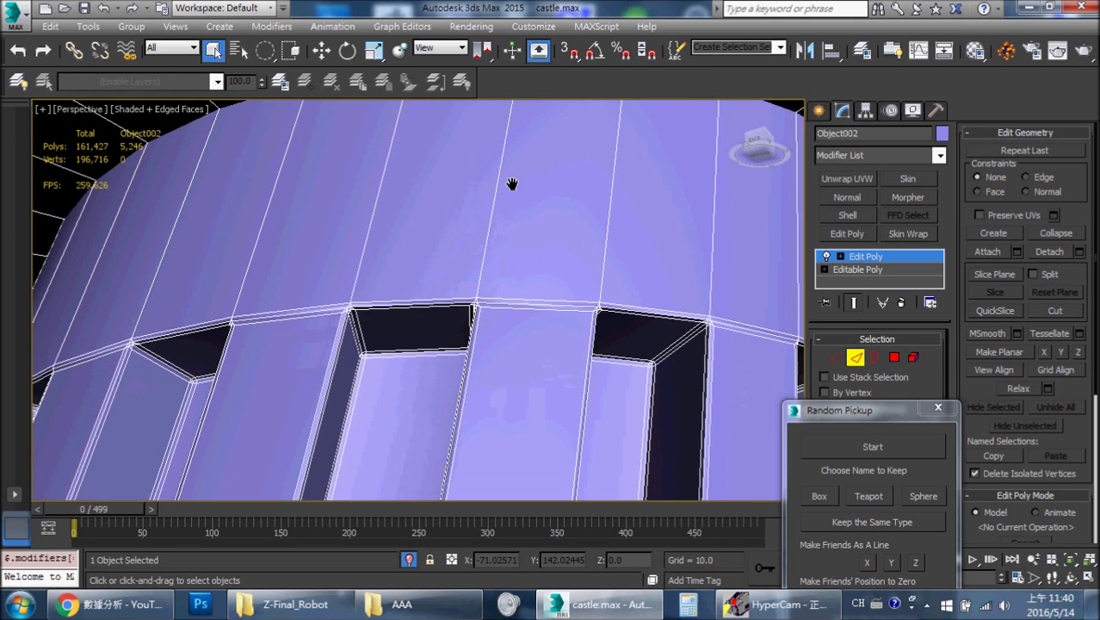
{"action": "scroll", "coordinate": [516, 207], "scroll_direction": "up", "scroll_amount": 2}
{"action": "scroll", "coordinate": [520, 219], "scroll_direction": "up", "scroll_amount": 2}
{"action": "scroll", "coordinate": [527, 315], "scroll_direction": "down", "scroll_amount": 5}
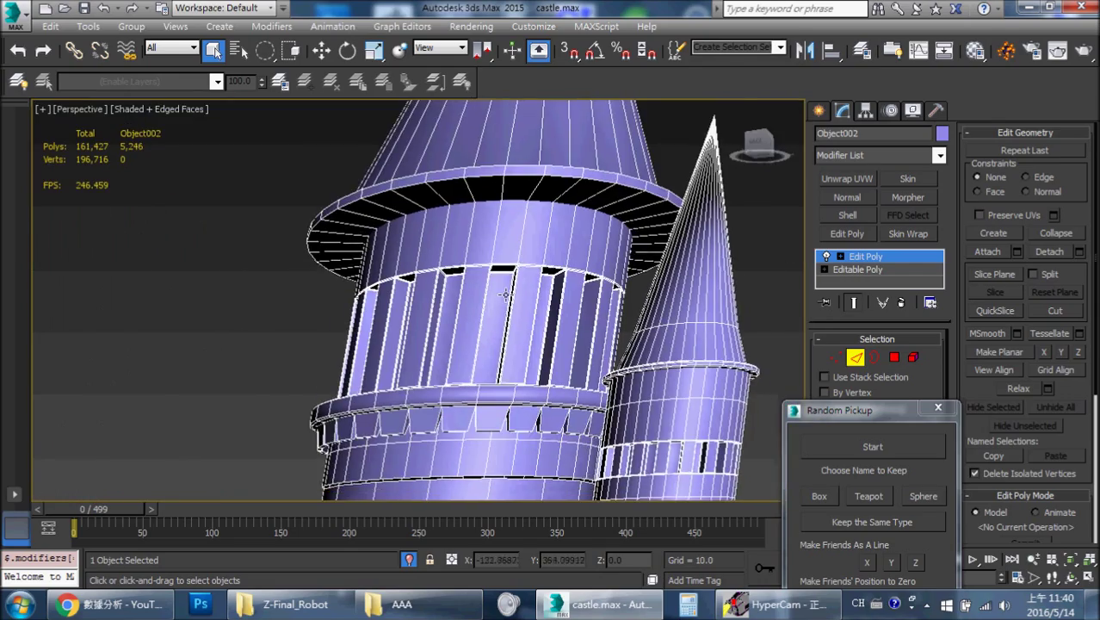
{"action": "scroll", "coordinate": [486, 246], "scroll_direction": "up", "scroll_amount": 3}
{"action": "scroll", "coordinate": [489, 246], "scroll_direction": "up", "scroll_amount": 3}
{"action": "mouse_move", "coordinate": [490, 250]}
{"action": "middle_mouse_down"}
{"action": "mouse_move", "coordinate": [521, 232]}
{"action": "mouse_move", "coordinate": [484, 295]}
{"action": "middle_mouse_up"}
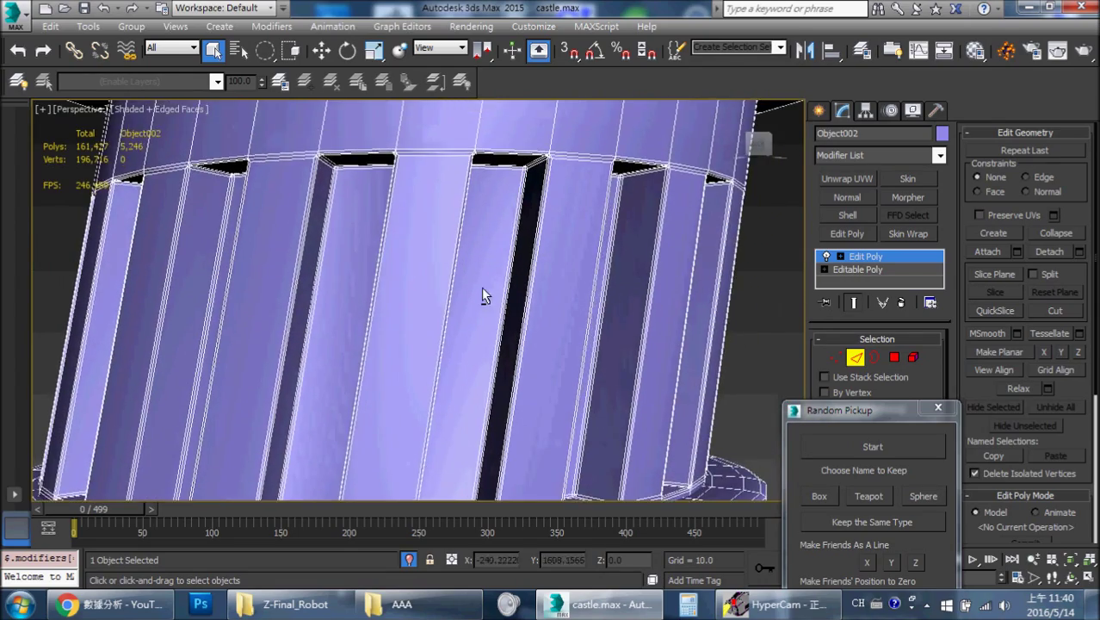
{"action": "scroll", "coordinate": [517, 271], "scroll_direction": "down", "scroll_amount": 5}
{"action": "key", "text": "F3"}
{"action": "key", "text": "F3"}
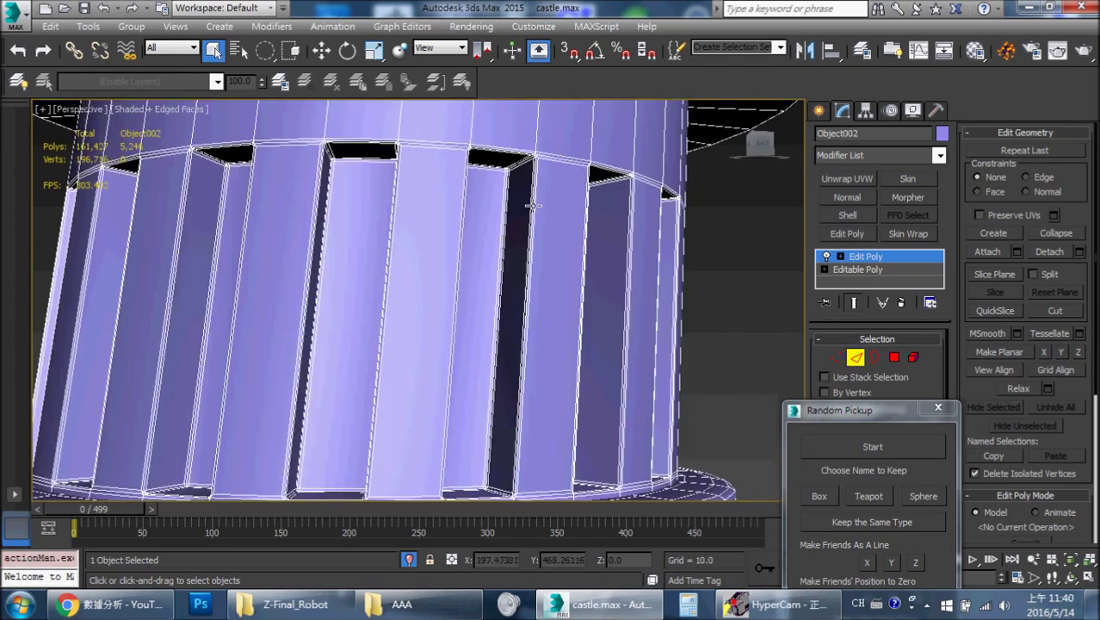
{"action": "key", "text": "F3"}
{"action": "middle_click_drag", "start_coordinate": [610, 193], "coordinate": [585, 171], "text": "alt"}
{"action": "key", "text": "F3"}
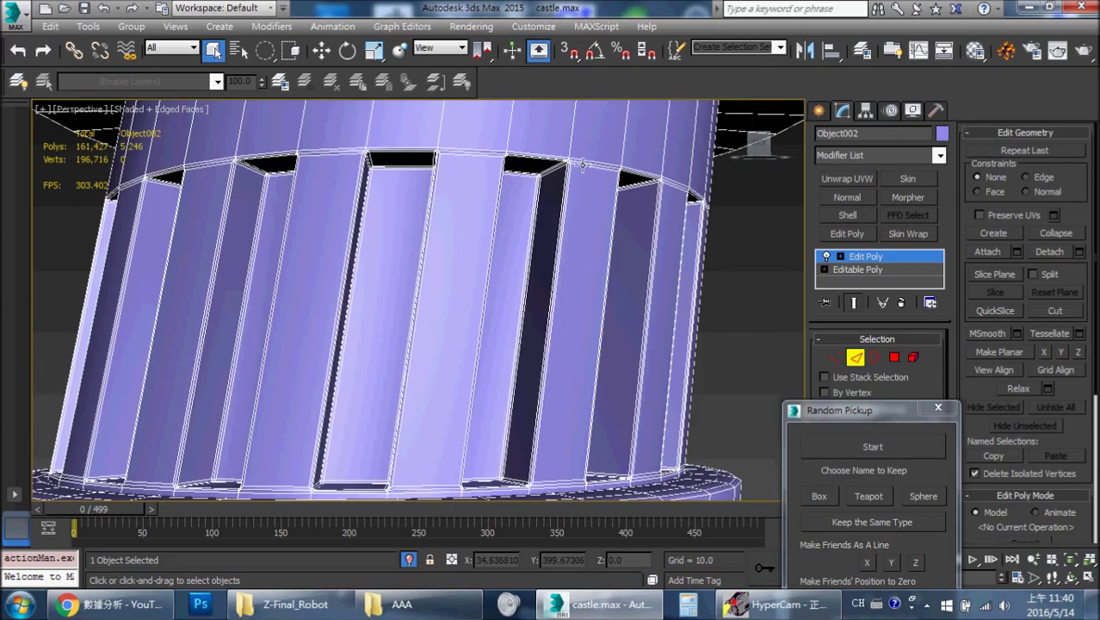
{"action": "key", "text": "F3"}
{"action": "key", "text": "F3"}
{"action": "key", "text": "F3"}
{"action": "key", "text": "F3"}
Orbit closer to the slotted column, briefly switch to vertices, then return to Edge mode
{"action": "mouse_move", "coordinate": [399, 347]}
{"action": "middle_mouse_down", "text": "alt"}
{"action": "mouse_move", "coordinate": [285, 337]}
{"action": "mouse_move", "coordinate": [413, 364]}
{"action": "middle_mouse_up", "text": "alt"}
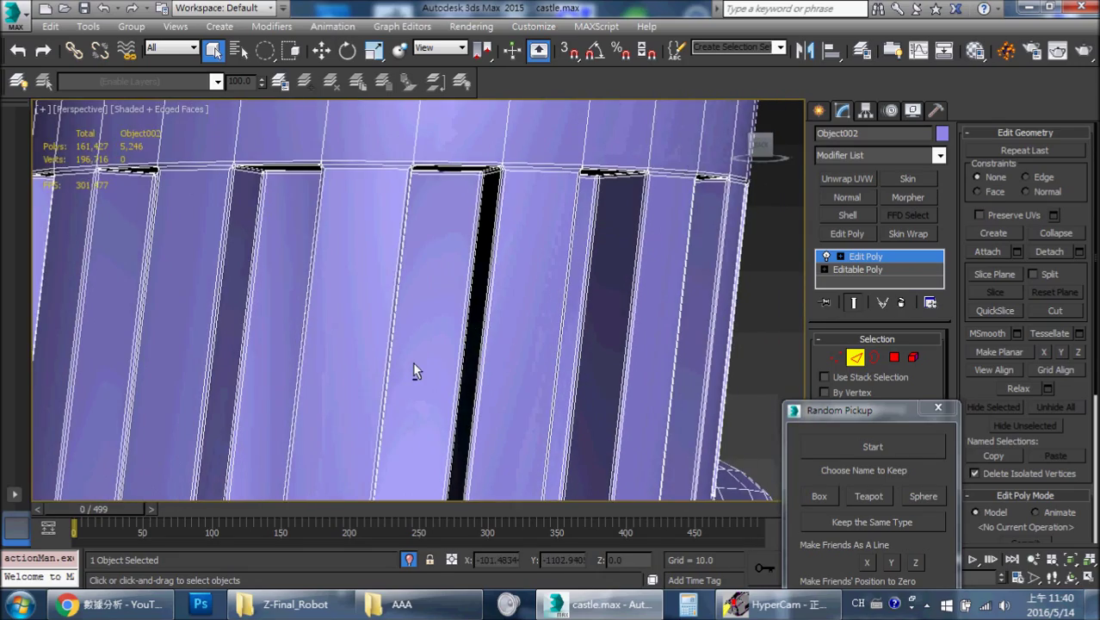
{"action": "scroll", "coordinate": [413, 370], "scroll_direction": "down", "scroll_amount": 5}
{"action": "key", "text": "F3"}
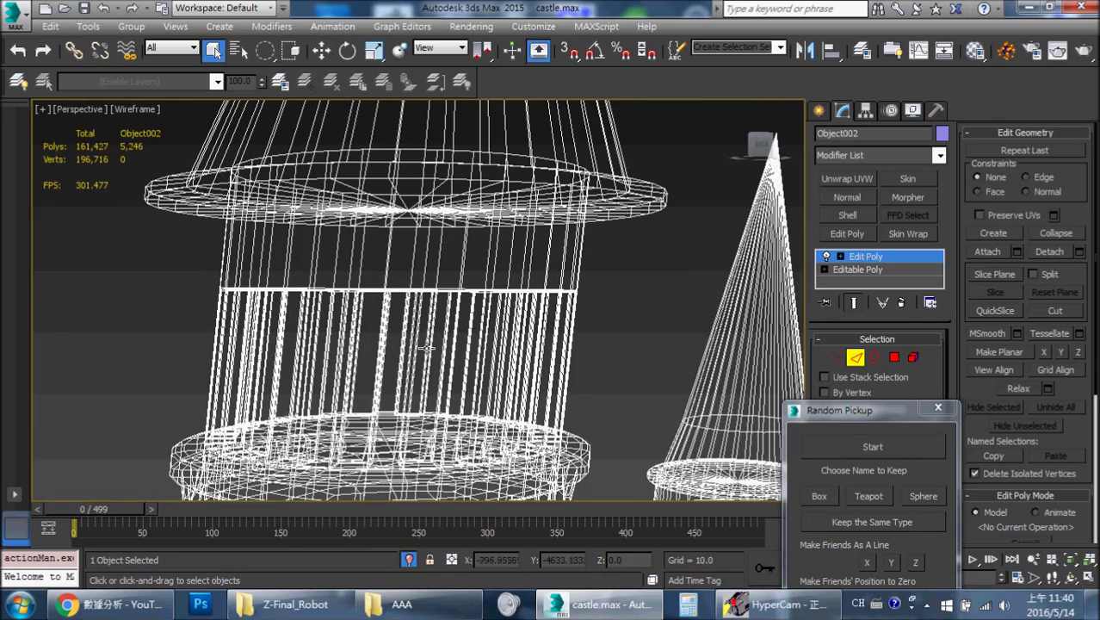
{"action": "key", "text": "1"}
{"action": "key", "text": "F3"}
{"action": "scroll", "coordinate": [611, 275], "scroll_direction": "up", "scroll_amount": 3}
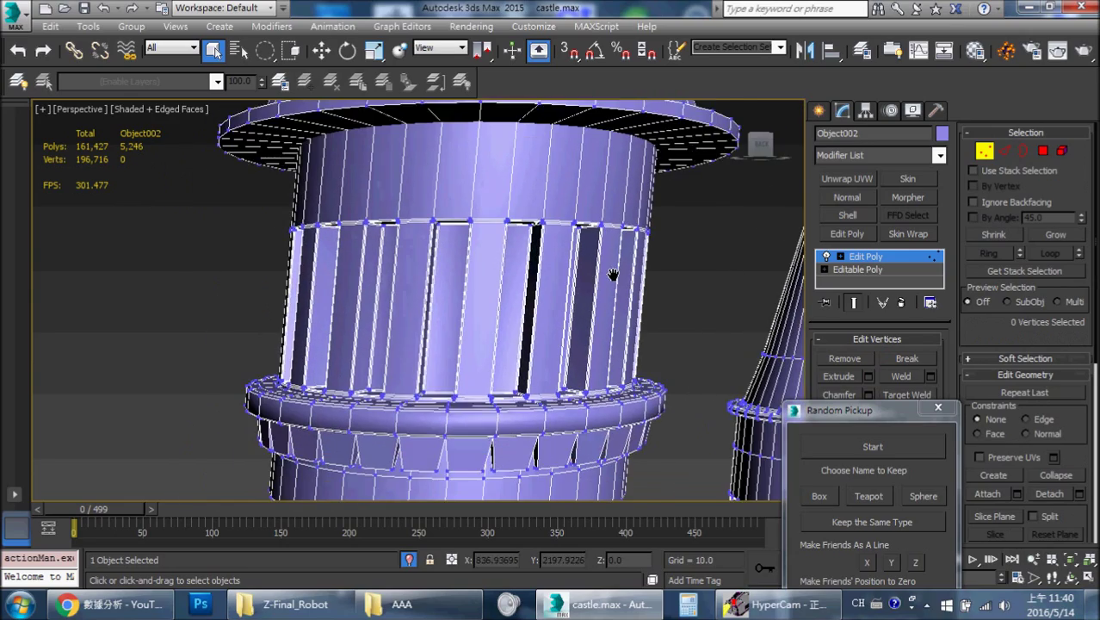
{"action": "scroll", "coordinate": [575, 353], "scroll_direction": "up", "scroll_amount": 2}
{"action": "scroll", "coordinate": [575, 353], "scroll_direction": "up", "scroll_amount": 2}
{"action": "scroll", "coordinate": [560, 246], "scroll_direction": "up", "scroll_amount": 1}
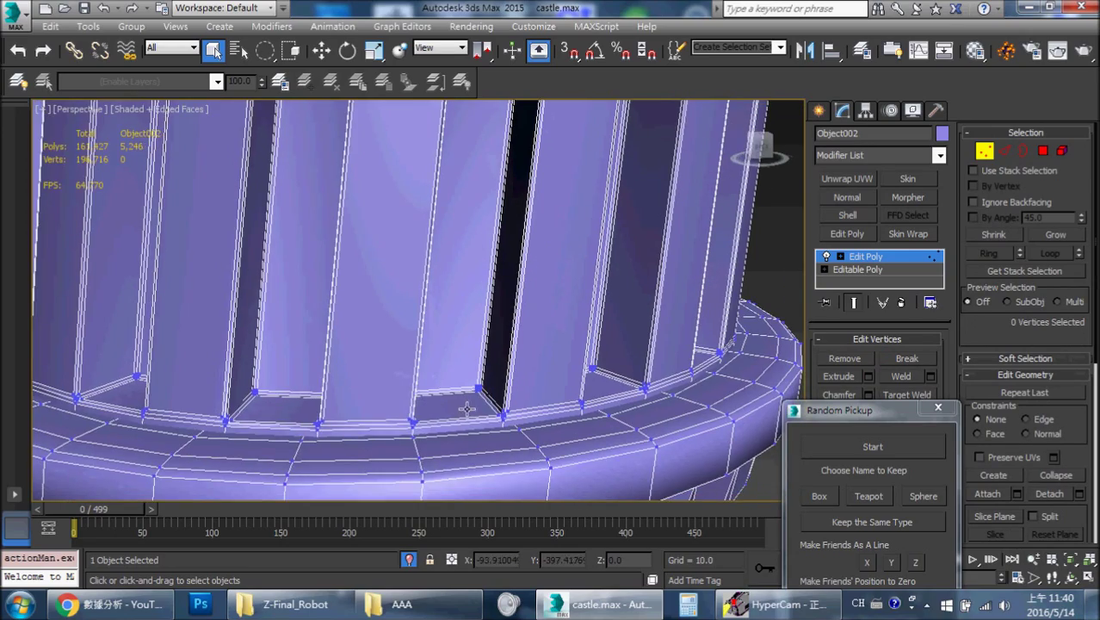
{"action": "scroll", "coordinate": [517, 301], "scroll_direction": "up", "scroll_amount": 2}
{"action": "scroll", "coordinate": [481, 337], "scroll_direction": "up", "scroll_amount": 1}
{"action": "scroll", "coordinate": [502, 360], "scroll_direction": "down", "scroll_amount": 2}
{"action": "scroll", "coordinate": [525, 353], "scroll_direction": "down", "scroll_amount": 2}
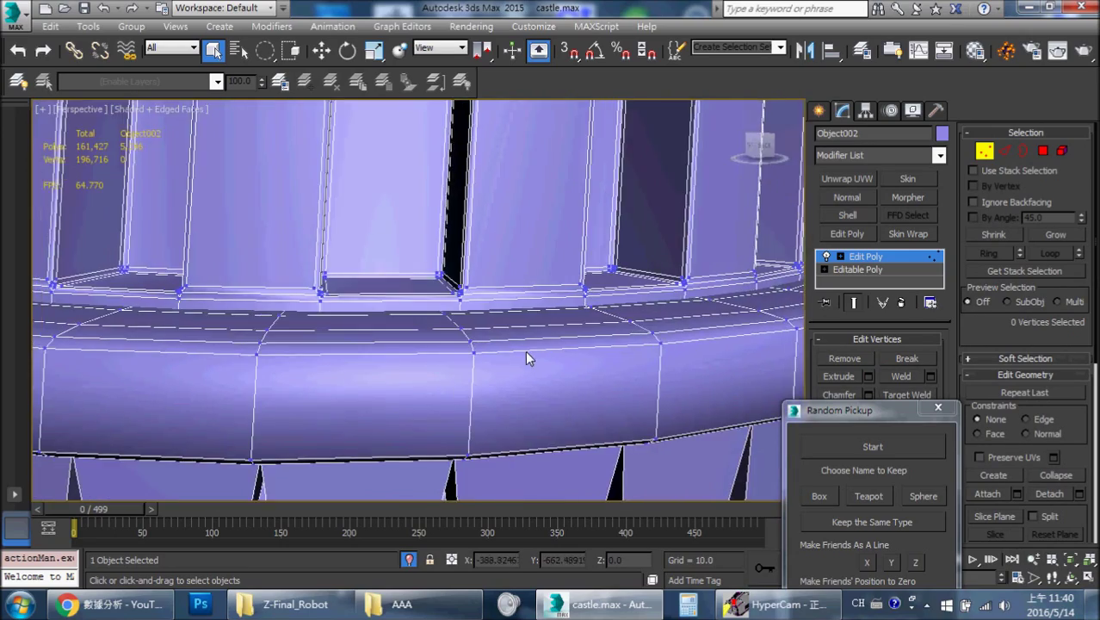
{"action": "key", "text": "2"}
{"action": "scroll", "coordinate": [596, 310], "scroll_direction": "up", "scroll_amount": 2}
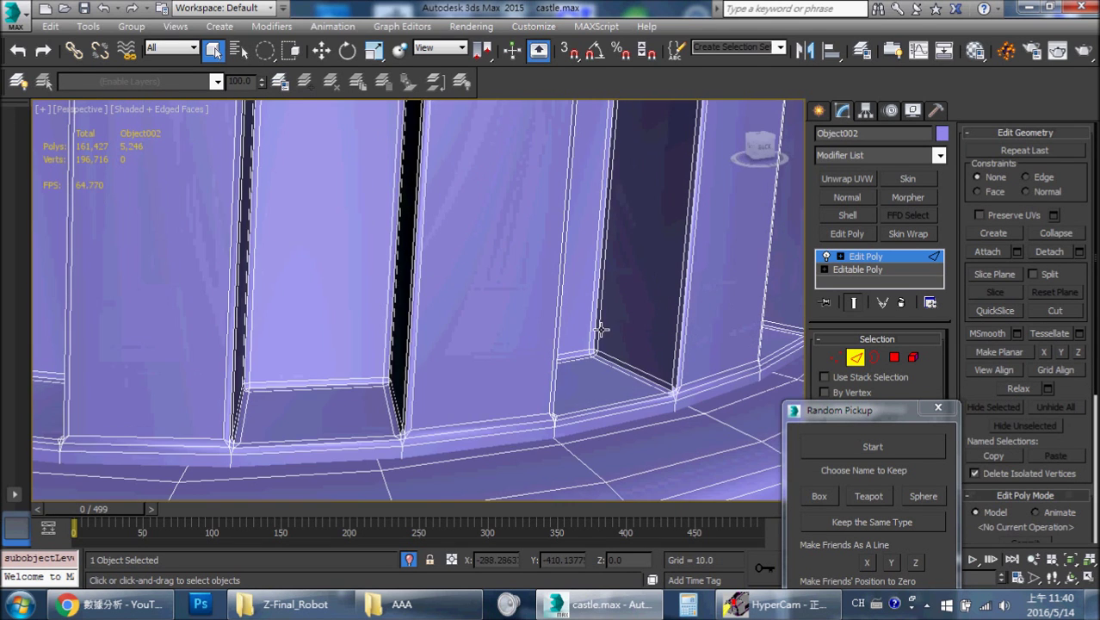
Select two parallel ledge-top edges, expand them into loops and remove both
{"action": "middle_click_drag", "start_coordinate": [602, 346], "coordinate": [630, 391], "text": "alt"}
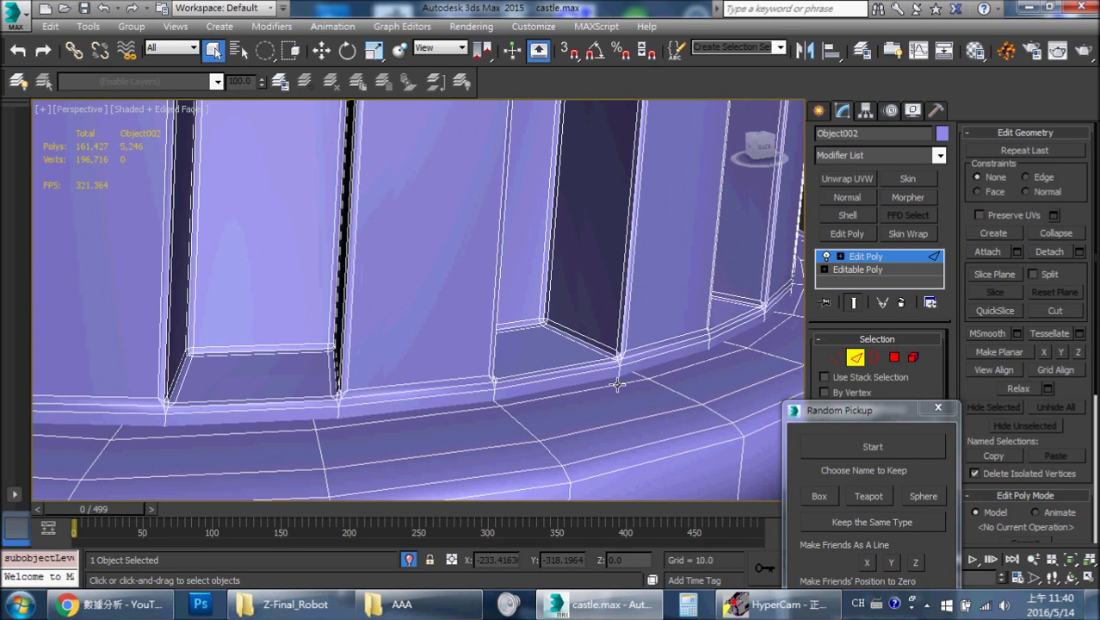
{"action": "left_click", "coordinate": [617, 384]}
{"action": "left_click", "coordinate": [658, 414], "text": "ctrl"}
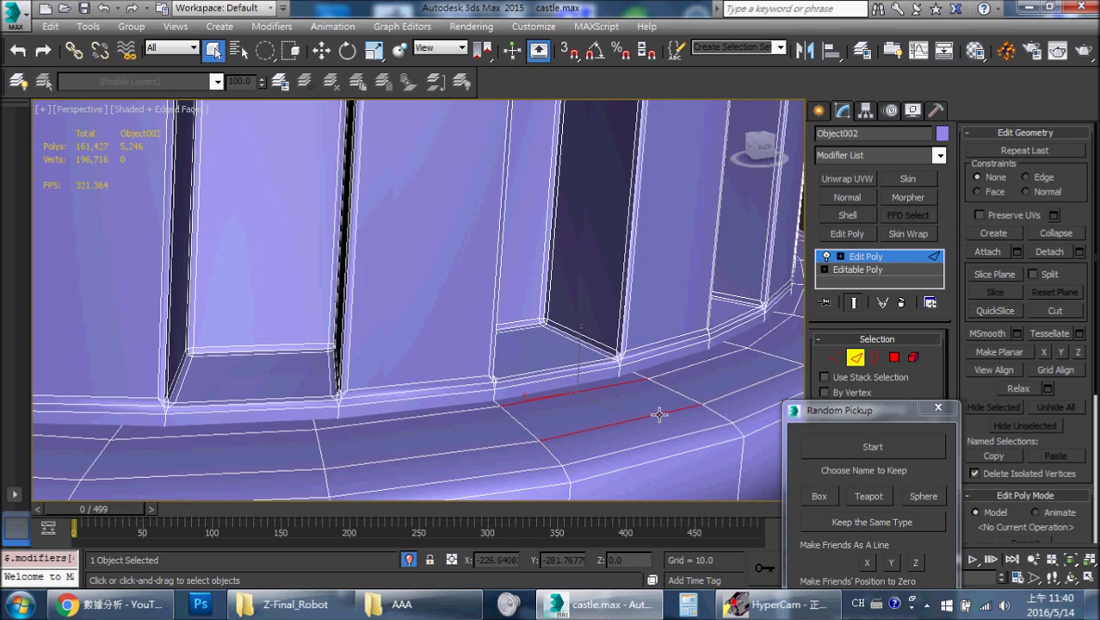
{"action": "scroll", "coordinate": [659, 415], "scroll_direction": "down", "scroll_amount": 5}
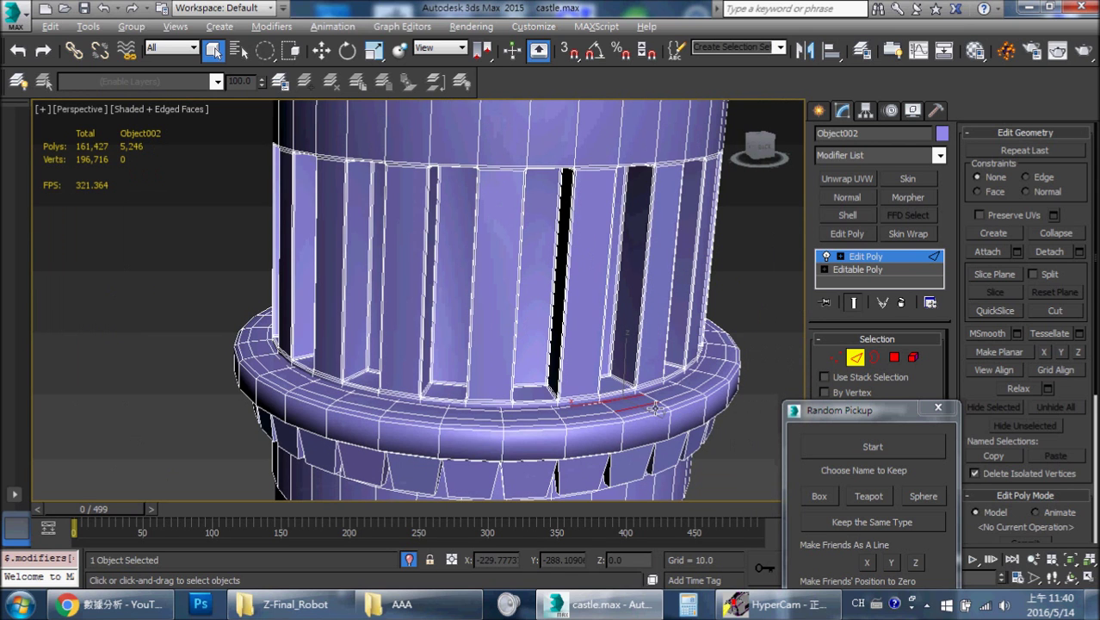
{"action": "key", "text": "alt+l"}
{"action": "key", "text": "ctrl+BackSpace"}
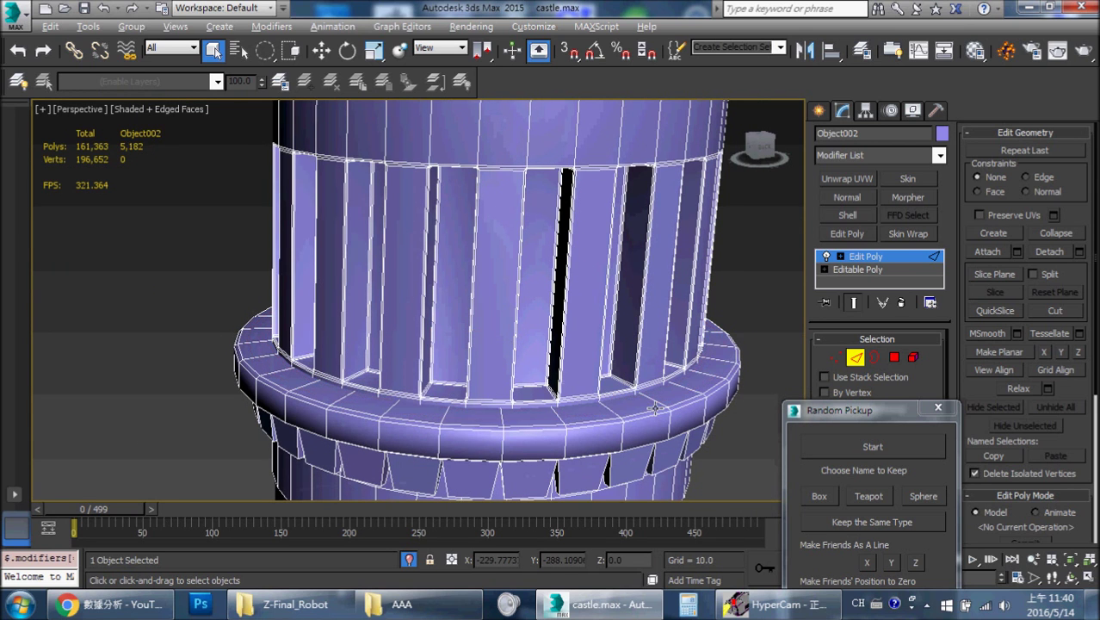
{"action": "scroll", "coordinate": [327, 300], "scroll_direction": "up", "scroll_amount": 4}
Remove and restore another ledge loop to compare, then frame the whole tower with Z
{"action": "mouse_move", "coordinate": [309, 239]}
{"action": "middle_mouse_down"}
{"action": "mouse_move", "coordinate": [341, 268]}
{"action": "mouse_move", "coordinate": [343, 256]}
{"action": "middle_mouse_up"}
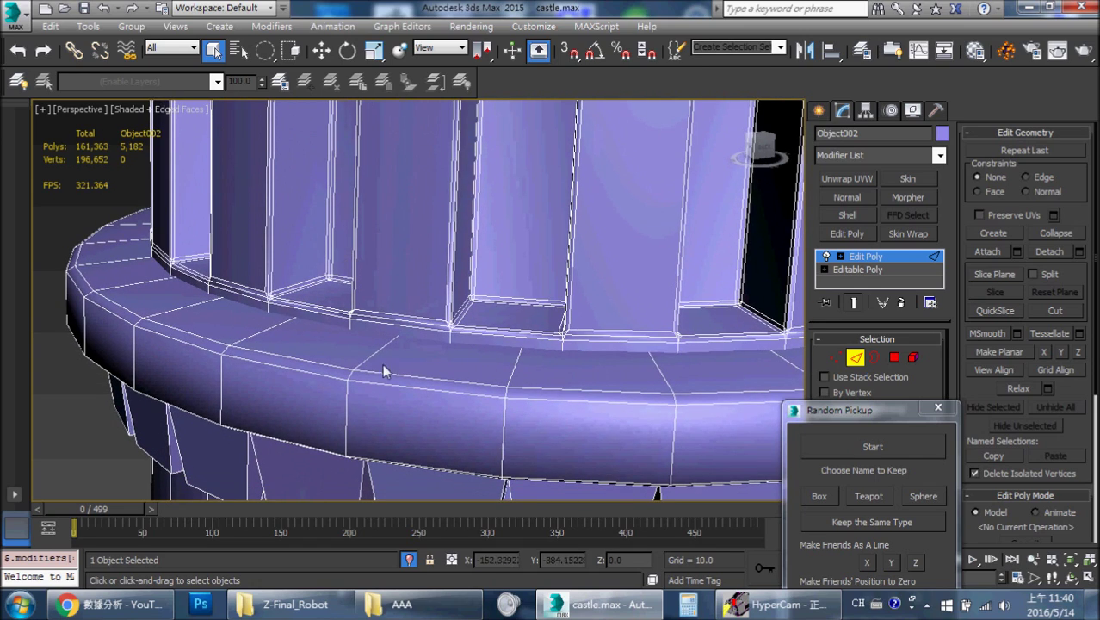
{"action": "scroll", "coordinate": [387, 370], "scroll_direction": "down", "scroll_amount": 3}
{"action": "mouse_move", "coordinate": [396, 353]}
{"action": "middle_mouse_down", "text": "alt"}
{"action": "mouse_move", "coordinate": [405, 226]}
{"action": "mouse_move", "coordinate": [471, 270]}
{"action": "mouse_move", "coordinate": [465, 349]}
{"action": "middle_mouse_up", "text": "alt"}
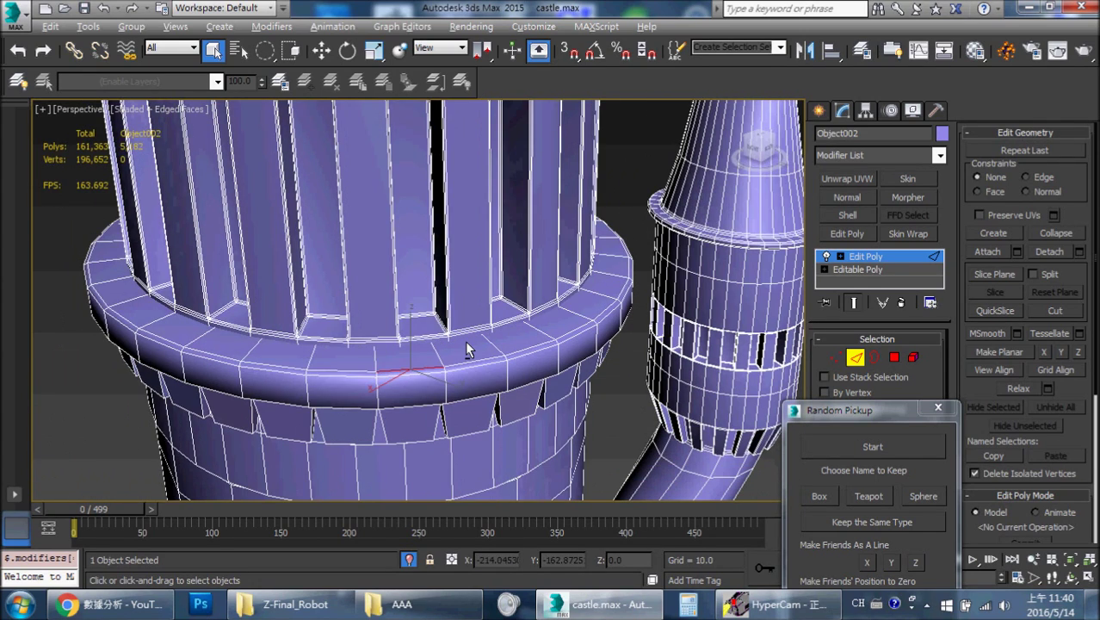
{"action": "key", "text": "ctrl+BackSpace"}
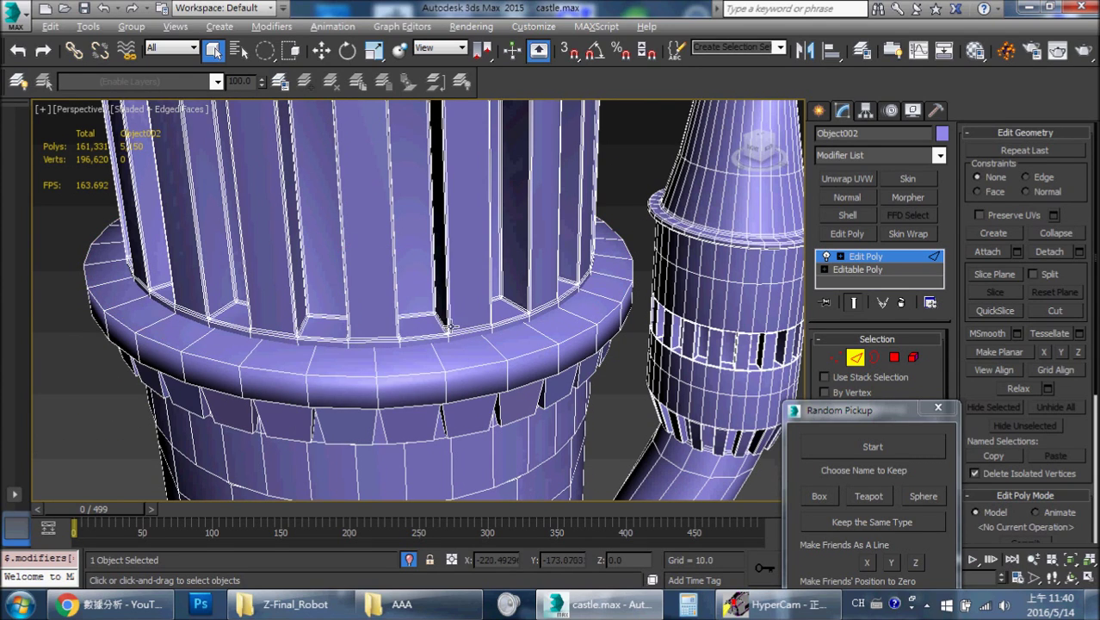
{"action": "key", "text": "ctrl+z"}
{"action": "mouse_move", "coordinate": [451, 327]}
{"action": "middle_mouse_down", "text": "alt"}
{"action": "mouse_move", "coordinate": [363, 282]}
{"action": "mouse_move", "coordinate": [362, 314]}
{"action": "middle_mouse_up", "text": "alt"}
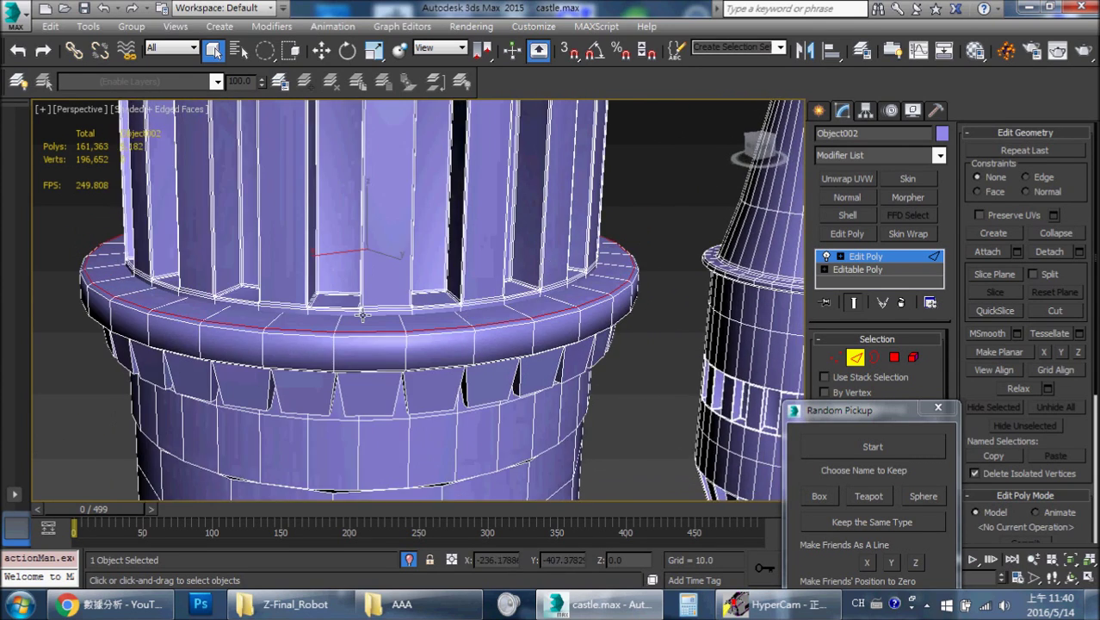
{"action": "scroll", "coordinate": [143, 275], "scroll_direction": "up", "scroll_amount": 5}
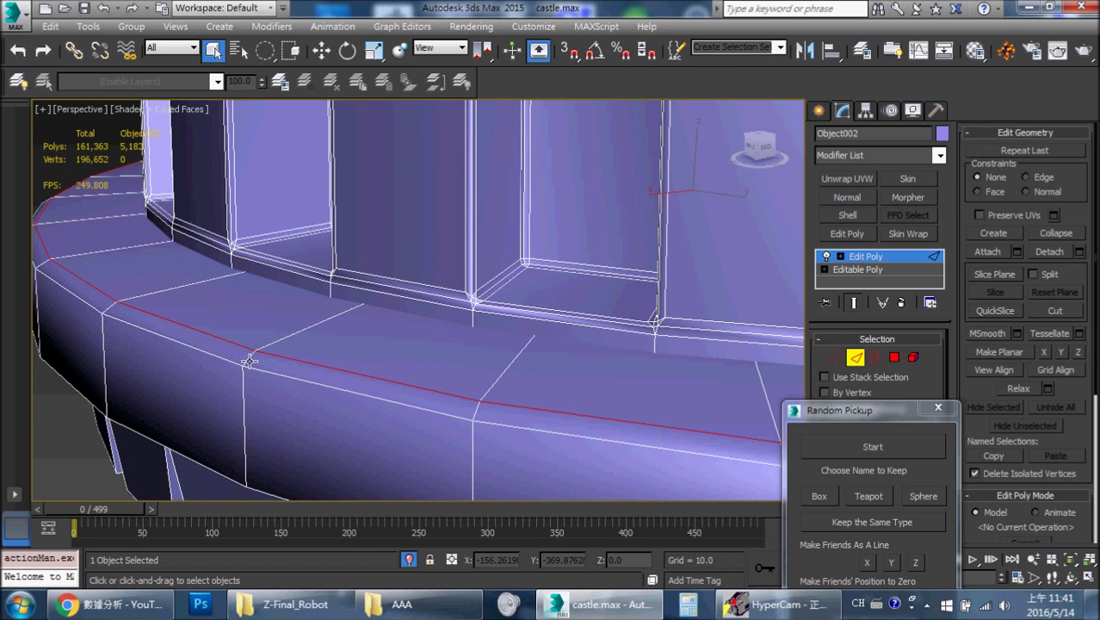
{"action": "key", "text": "BackSpace"}
{"action": "mouse_move", "coordinate": [258, 368]}
{"action": "middle_mouse_down", "text": "alt"}
{"action": "mouse_move", "coordinate": [290, 336]}
{"action": "mouse_move", "coordinate": [658, 258]}
{"action": "middle_mouse_up", "text": "alt"}
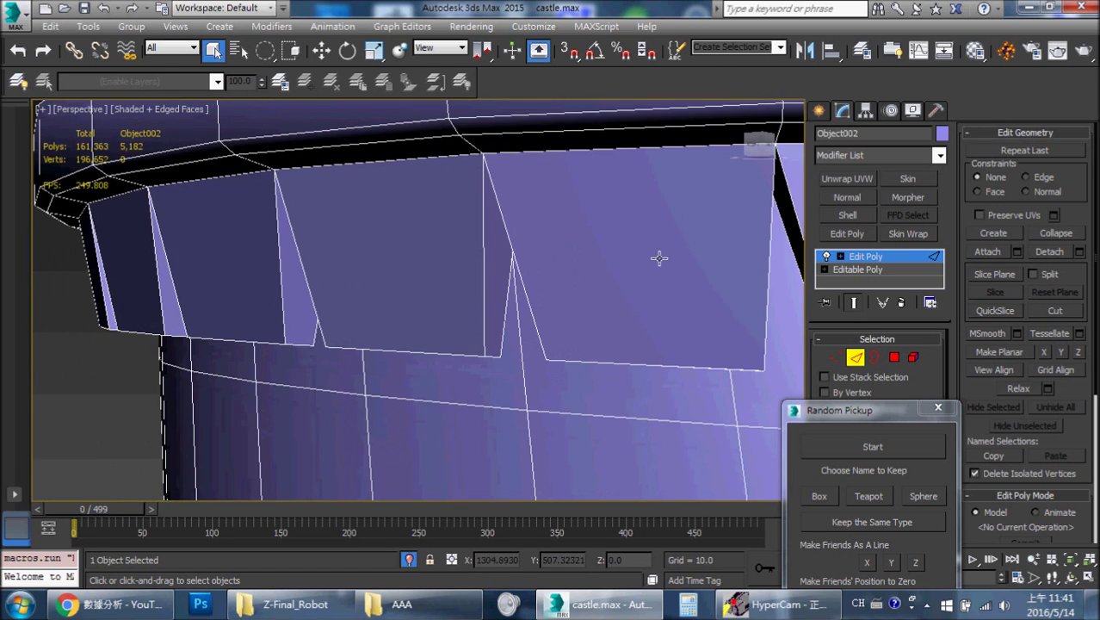
{"action": "key", "text": "z"}
{"action": "middle_click_drag", "start_coordinate": [578, 289], "coordinate": [735, 299], "text": "alt"}
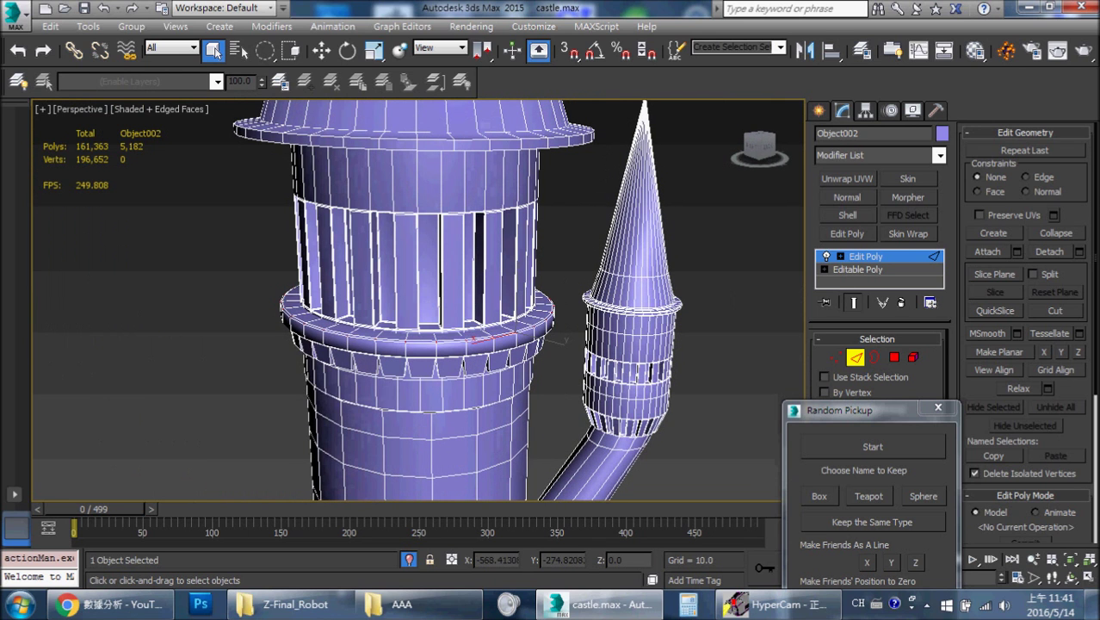
Remove the selected ledge edge loop and frame the whole tower
{"action": "left_click", "coordinate": [1054, 237]}
{"action": "middle_click_drag", "start_coordinate": [565, 279], "coordinate": [519, 209], "text": "alt"}
{"action": "scroll", "coordinate": [520, 207], "scroll_direction": "up", "scroll_amount": 5}
{"action": "key", "text": "z"}
{"action": "scroll", "coordinate": [469, 243], "scroll_direction": "up", "scroll_amount": 5}
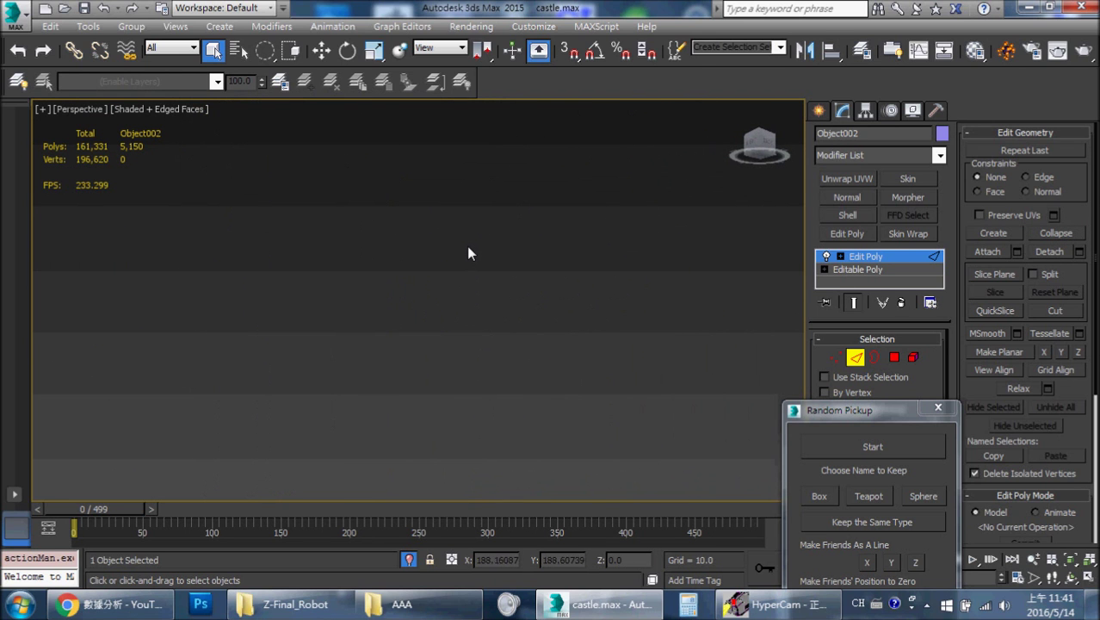
{"action": "scroll", "coordinate": [429, 280], "scroll_direction": "down", "scroll_amount": 5}
Orbit the roof cone into view and select an edge on the curved ledge
{"action": "middle_click_drag", "start_coordinate": [428, 280], "coordinate": [433, 314], "text": "alt"}
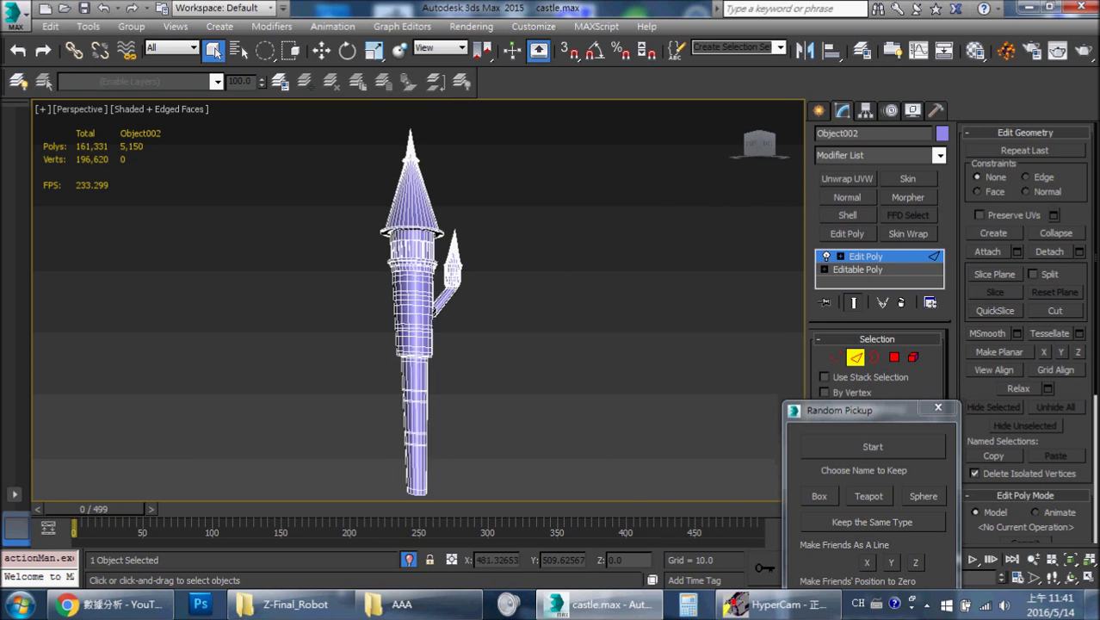
{"action": "scroll", "coordinate": [433, 314], "scroll_direction": "up", "scroll_amount": 3}
{"action": "scroll", "coordinate": [426, 362], "scroll_direction": "up", "scroll_amount": 4}
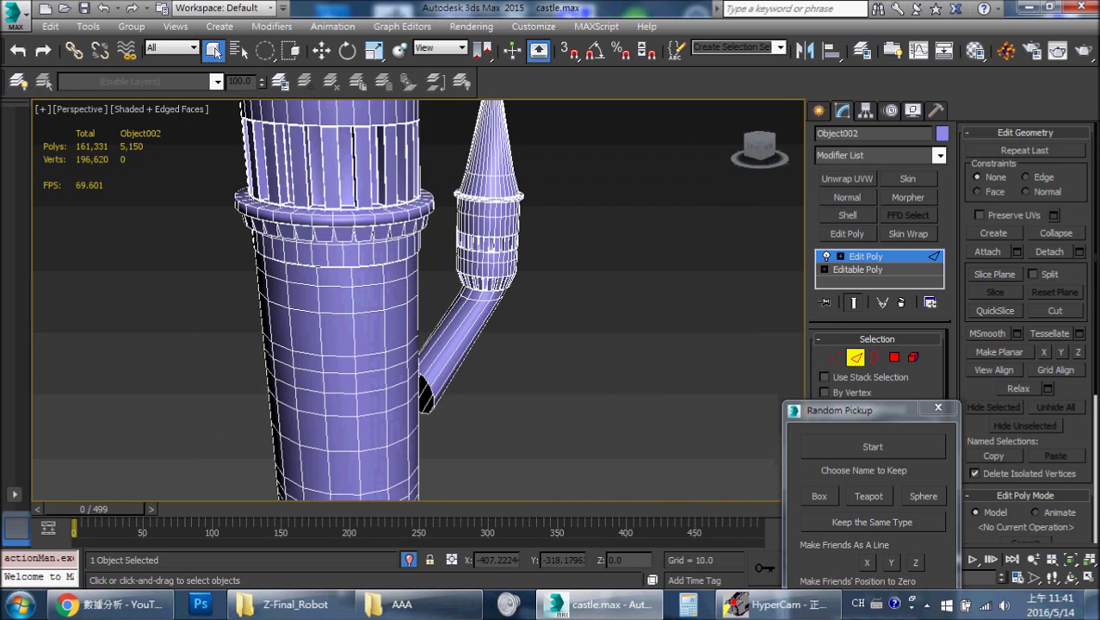
{"action": "scroll", "coordinate": [435, 248], "scroll_direction": "down", "scroll_amount": 2}
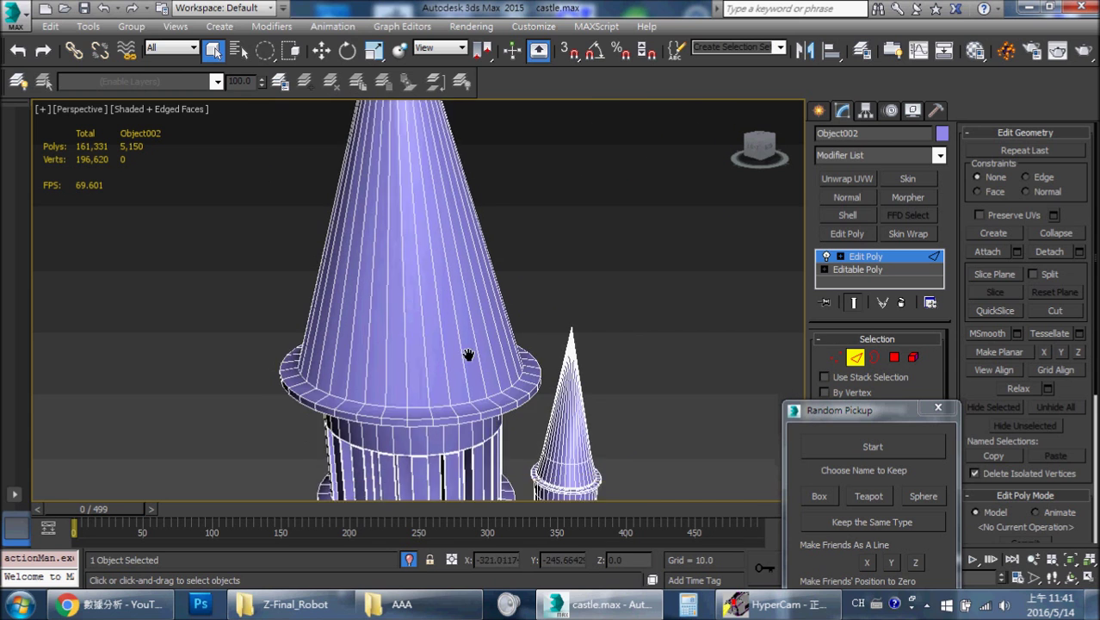
{"action": "middle_click_drag", "start_coordinate": [466, 361], "coordinate": [486, 237], "text": "alt"}
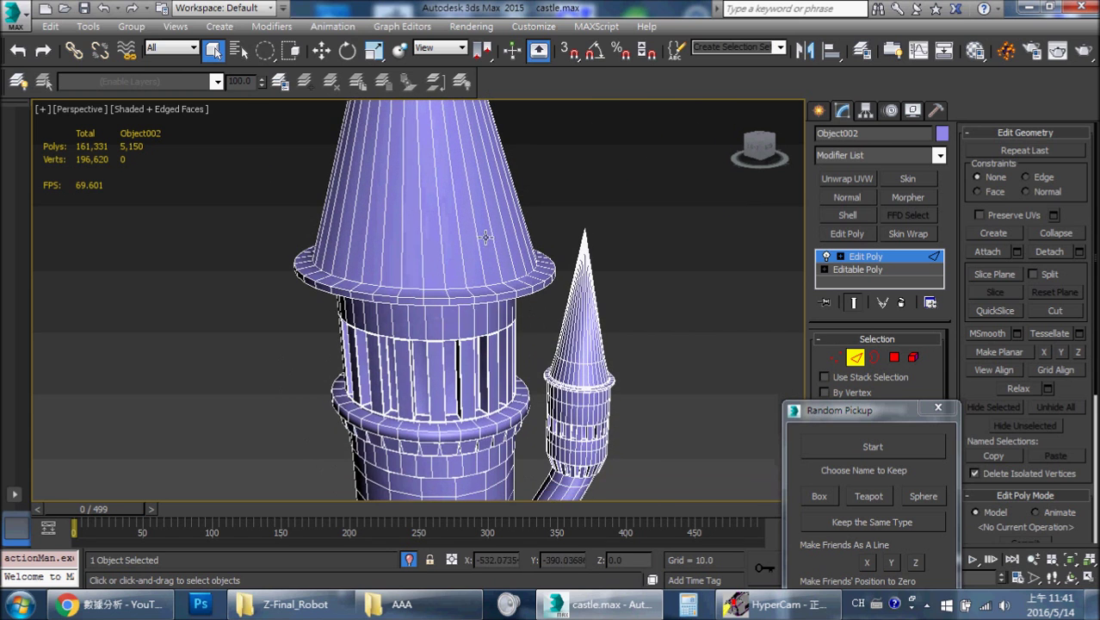
{"action": "left_click", "coordinate": [490, 433]}
{"action": "scroll", "coordinate": [495, 426], "scroll_direction": "up", "scroll_amount": 5}
{"action": "scroll", "coordinate": [508, 361], "scroll_direction": "up", "scroll_amount": 2}
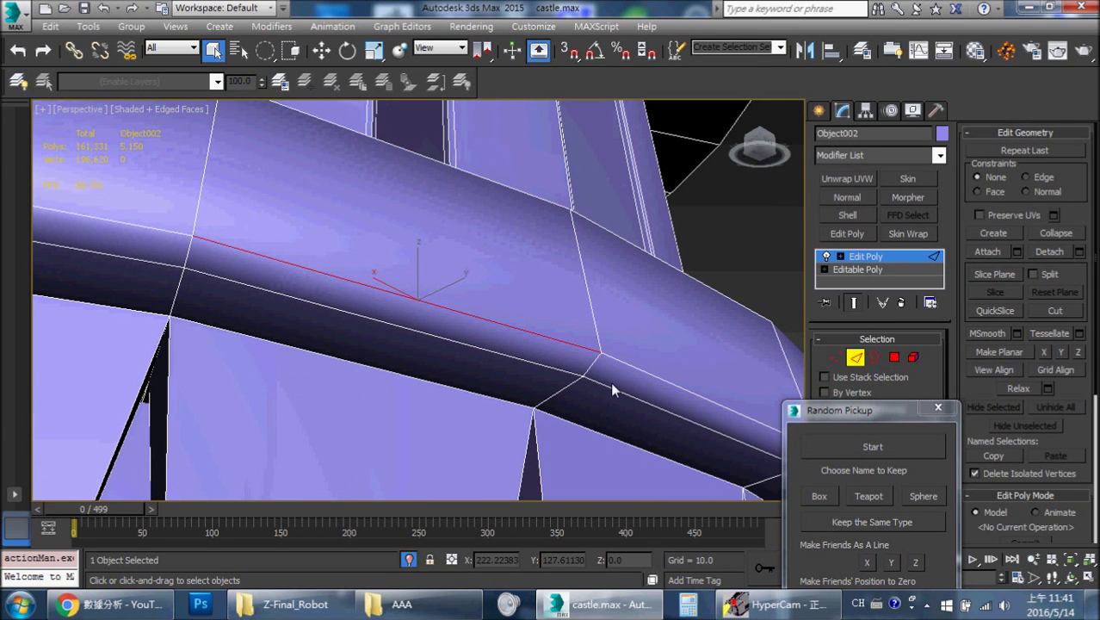
Collapse the short stray edges on the tower's curved ledge
{"action": "left_click", "coordinate": [590, 369]}
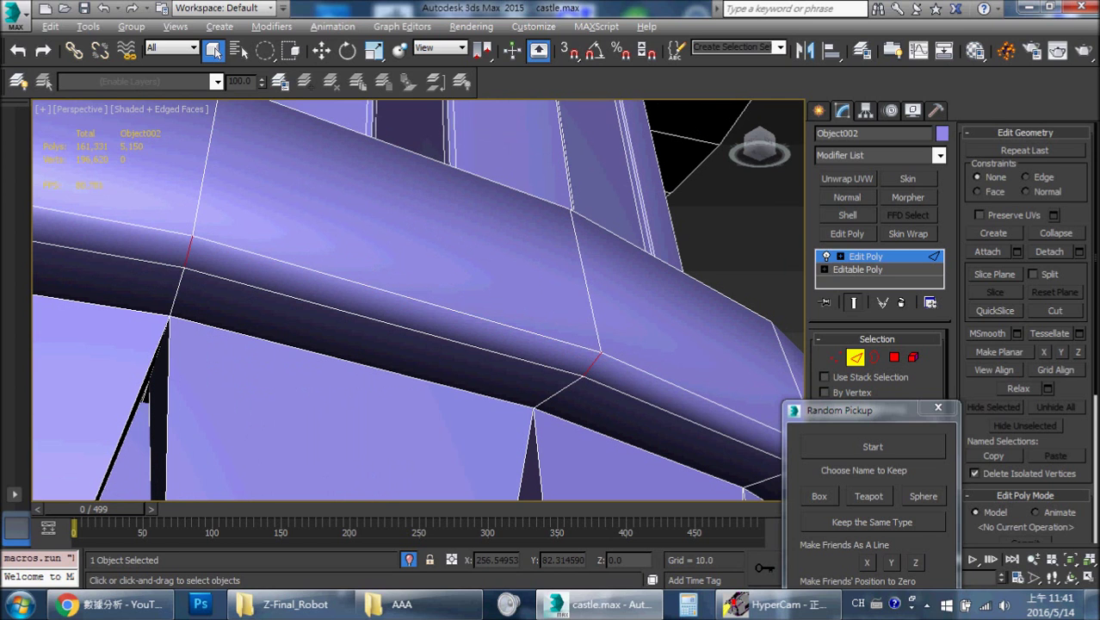
{"action": "left_click", "coordinate": [1071, 233]}
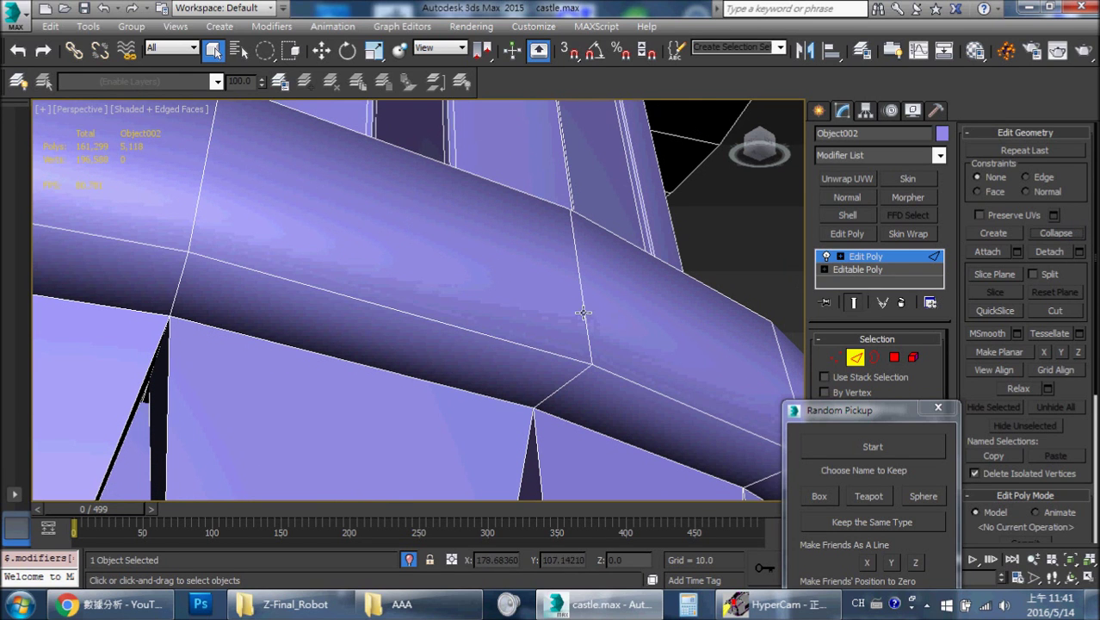
{"action": "middle_click_drag", "start_coordinate": [583, 313], "coordinate": [542, 295], "text": "alt"}
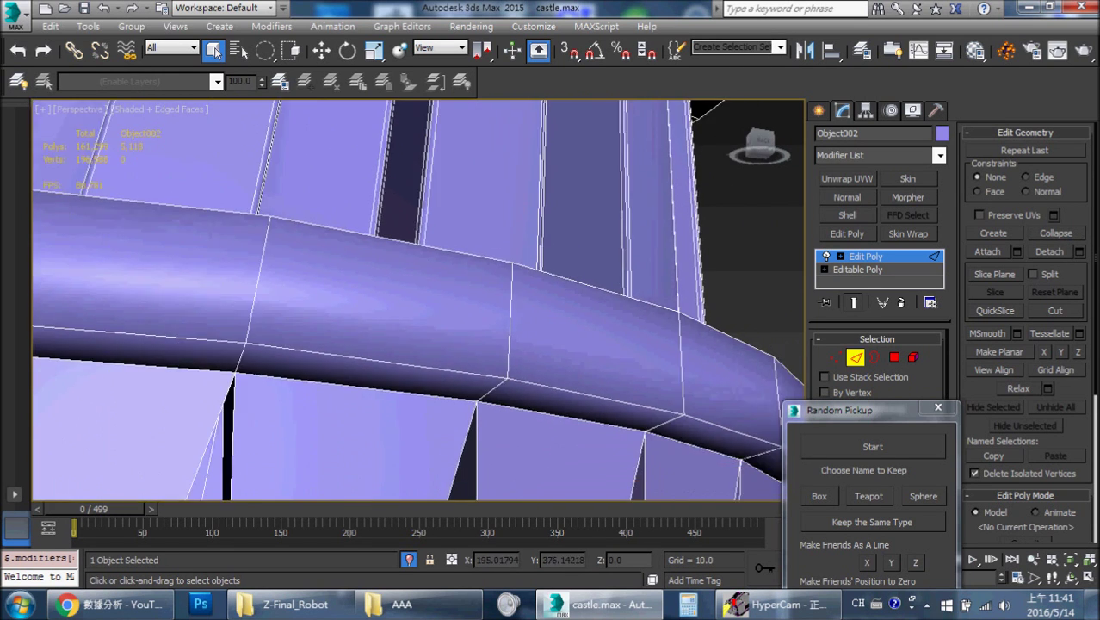
{"action": "scroll", "coordinate": [574, 289], "scroll_direction": "down", "scroll_amount": 3}
{"action": "scroll", "coordinate": [574, 288], "scroll_direction": "up", "scroll_amount": 3}
{"action": "scroll", "coordinate": [574, 289], "scroll_direction": "up", "scroll_amount": 2}
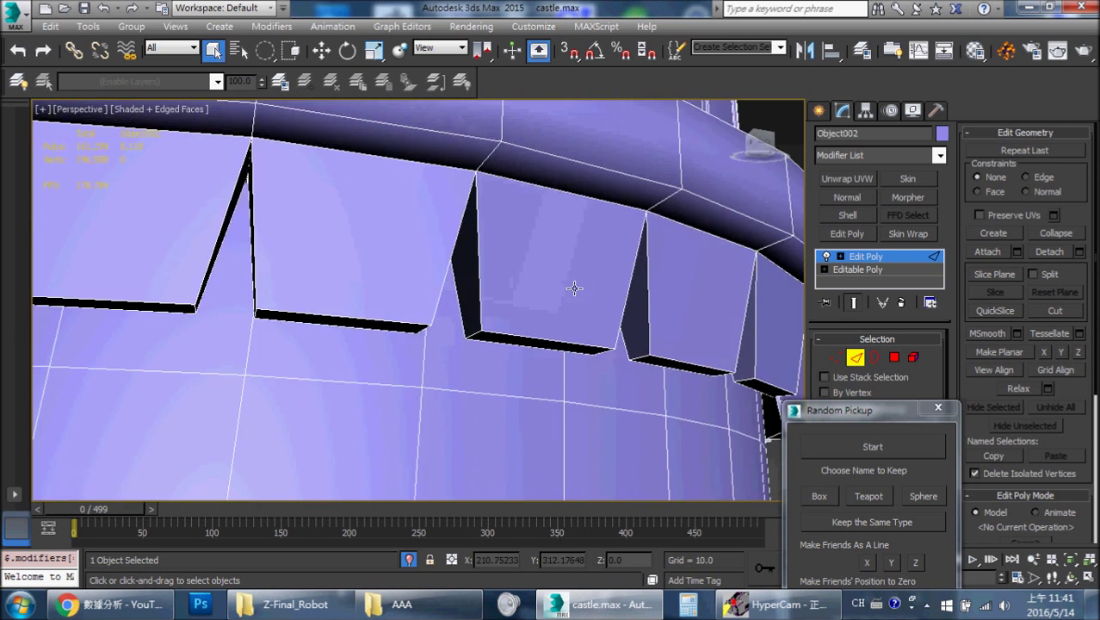
{"action": "scroll", "coordinate": [574, 288], "scroll_direction": "up", "scroll_amount": 3}
{"action": "scroll", "coordinate": [544, 228], "scroll_direction": "down", "scroll_amount": 3}
Extend the tower-wall edge selection into a full loop and inspect it in wireframe
{"action": "middle_click_drag", "start_coordinate": [540, 315], "coordinate": [554, 188]}
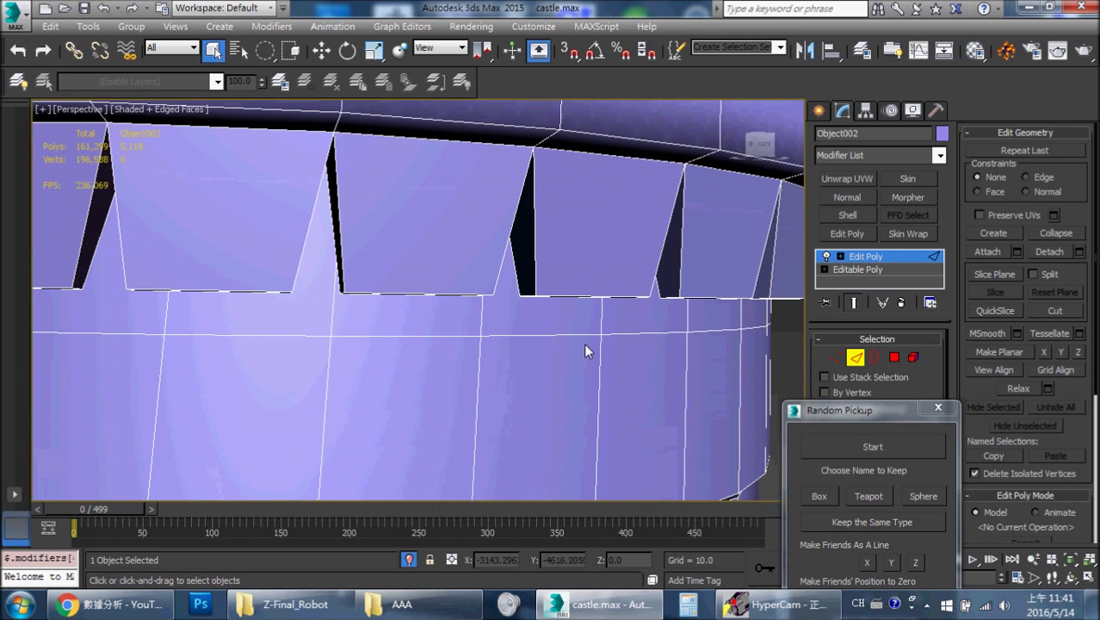
{"action": "scroll", "coordinate": [576, 332], "scroll_direction": "down", "scroll_amount": 3}
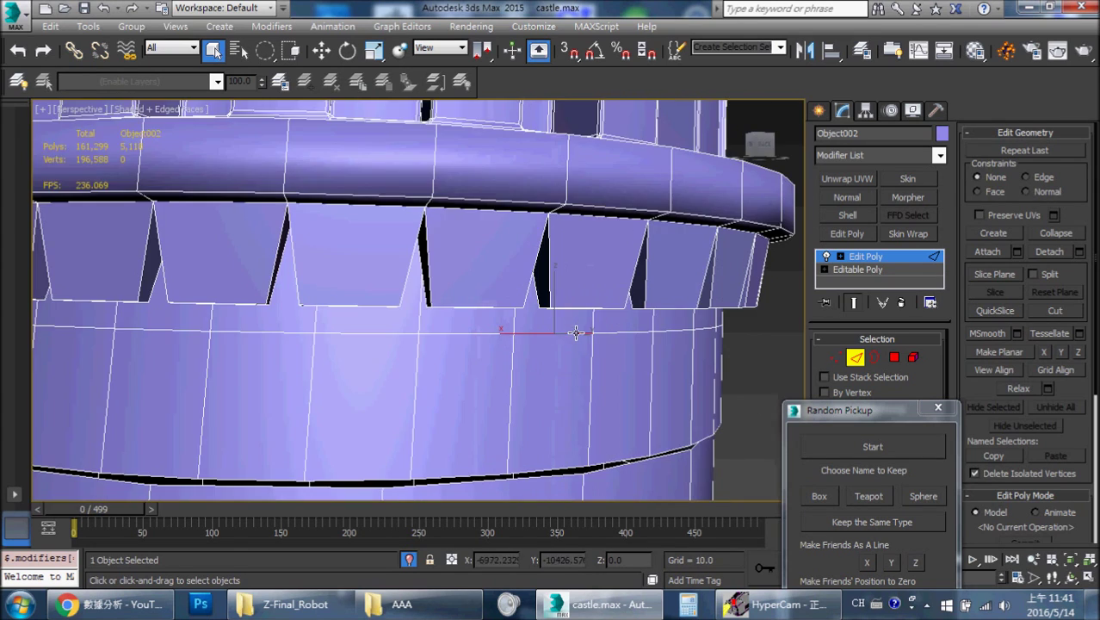
{"action": "mouse_move", "coordinate": [584, 344]}
{"action": "middle_mouse_down", "text": "alt"}
{"action": "mouse_move", "coordinate": [632, 338]}
{"action": "mouse_move", "coordinate": [733, 357]}
{"action": "middle_mouse_up", "text": "alt"}
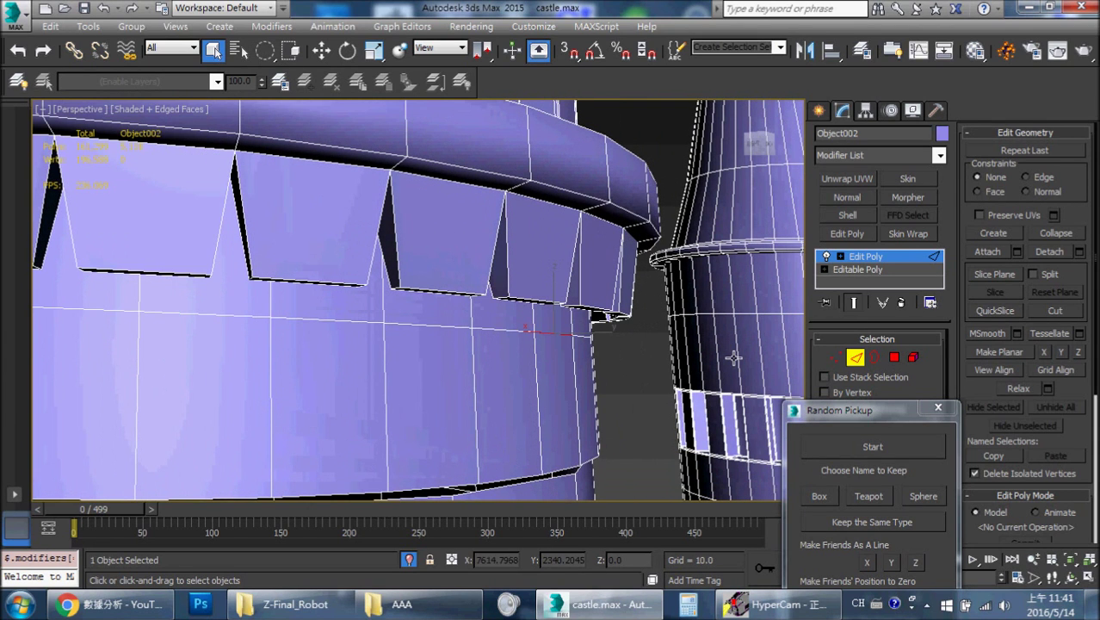
{"action": "key", "text": "alt+l"}
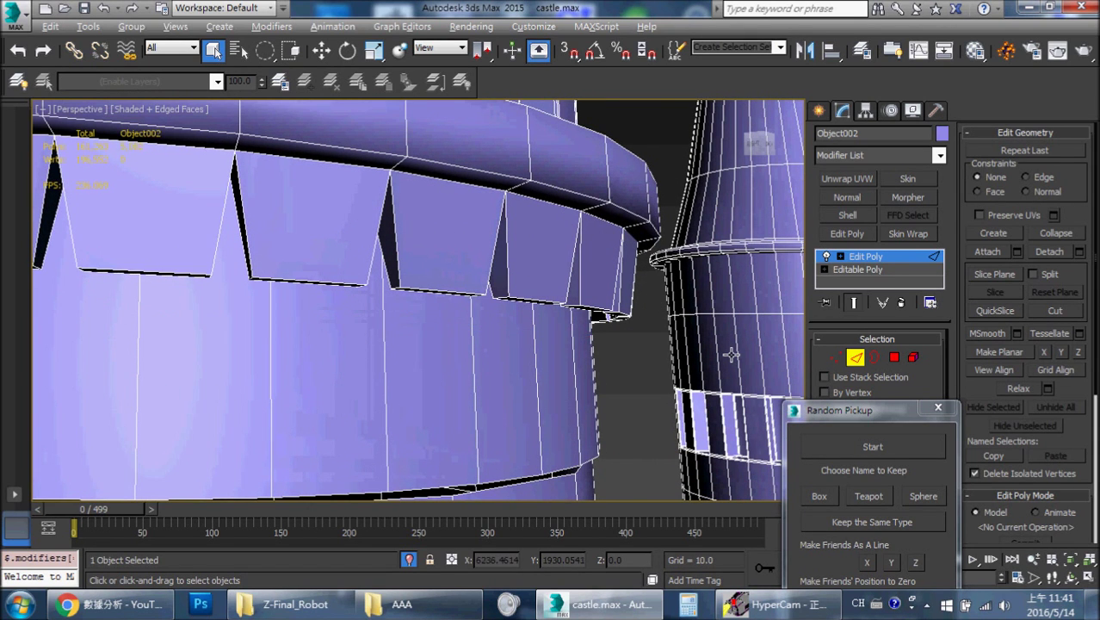
{"action": "scroll", "coordinate": [645, 366], "scroll_direction": "down", "scroll_amount": 3}
{"action": "mouse_move", "coordinate": [645, 366]}
{"action": "middle_mouse_down", "text": "alt"}
{"action": "mouse_move", "coordinate": [457, 274]}
{"action": "mouse_move", "coordinate": [470, 222]}
{"action": "middle_mouse_up", "text": "alt"}
{"action": "key", "text": "F3"}
{"action": "key", "text": "F3"}
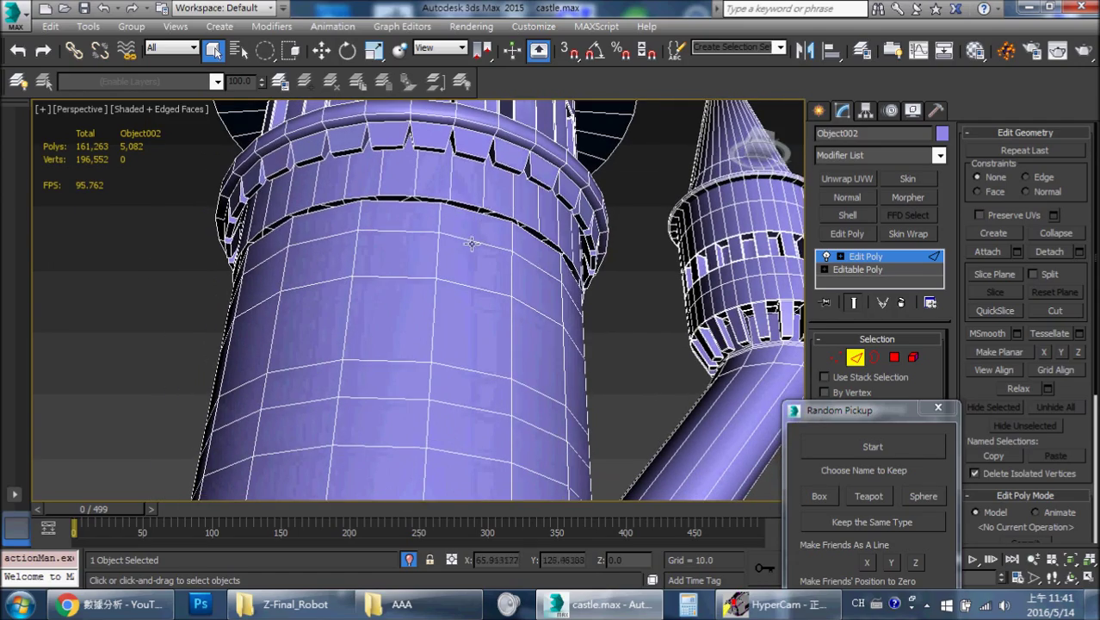
Loop the selected tower-wall edges and remove all three loops, leaving Object002 at 5,034 polygons
{"action": "left_click", "coordinate": [471, 241]}
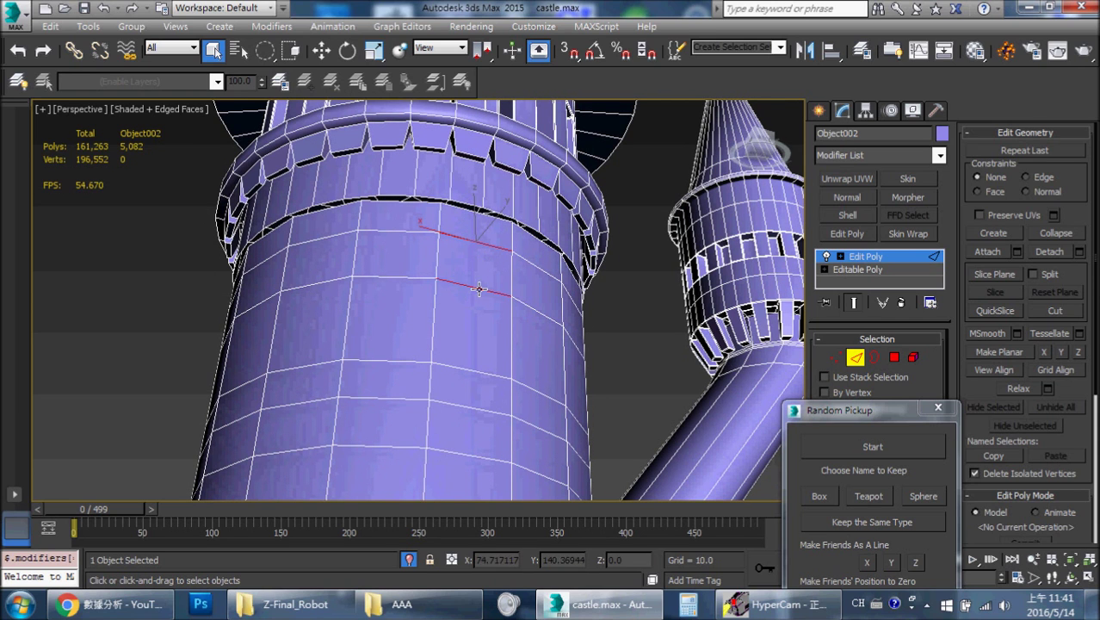
{"action": "middle_click_drag", "start_coordinate": [511, 289], "coordinate": [521, 299], "text": "alt"}
{"action": "mouse_move", "coordinate": [461, 336]}
{"action": "middle_mouse_down", "text": "alt"}
{"action": "mouse_move", "coordinate": [523, 345]}
{"action": "mouse_move", "coordinate": [492, 270]}
{"action": "mouse_move", "coordinate": [559, 276]}
{"action": "mouse_move", "coordinate": [412, 281]}
{"action": "mouse_move", "coordinate": [345, 269]}
{"action": "mouse_move", "coordinate": [280, 282]}
{"action": "middle_mouse_up", "text": "alt"}
{"action": "scroll", "coordinate": [523, 345], "scroll_direction": "down", "scroll_amount": 3}
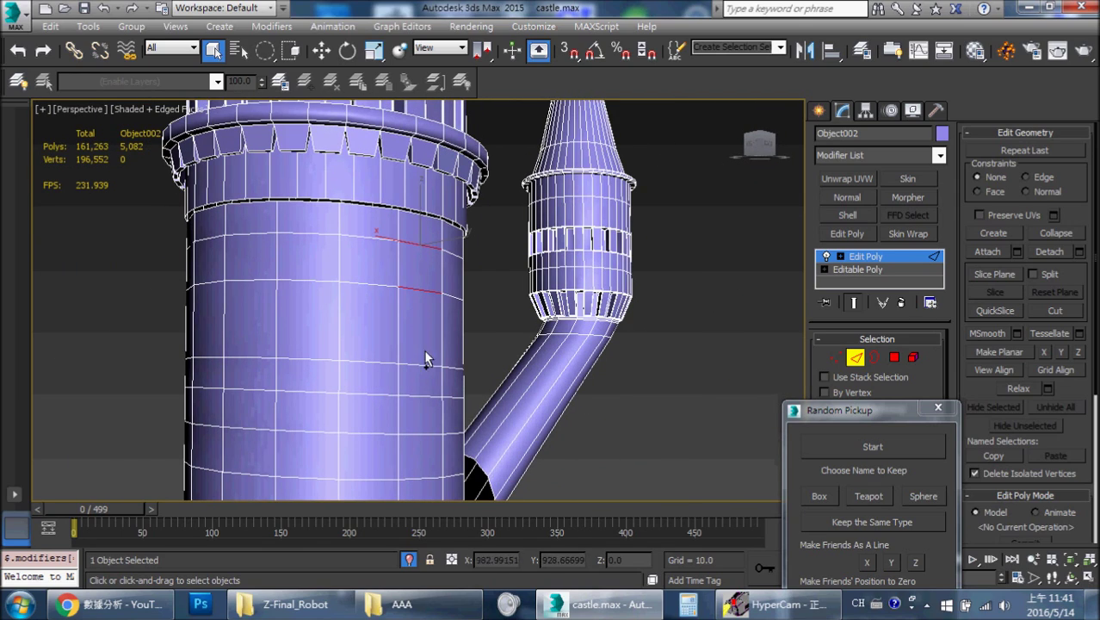
{"action": "key", "text": "F3"}
{"action": "middle_click_drag", "start_coordinate": [495, 323], "coordinate": [585, 306], "text": "alt"}
{"action": "key", "text": "alt+l"}
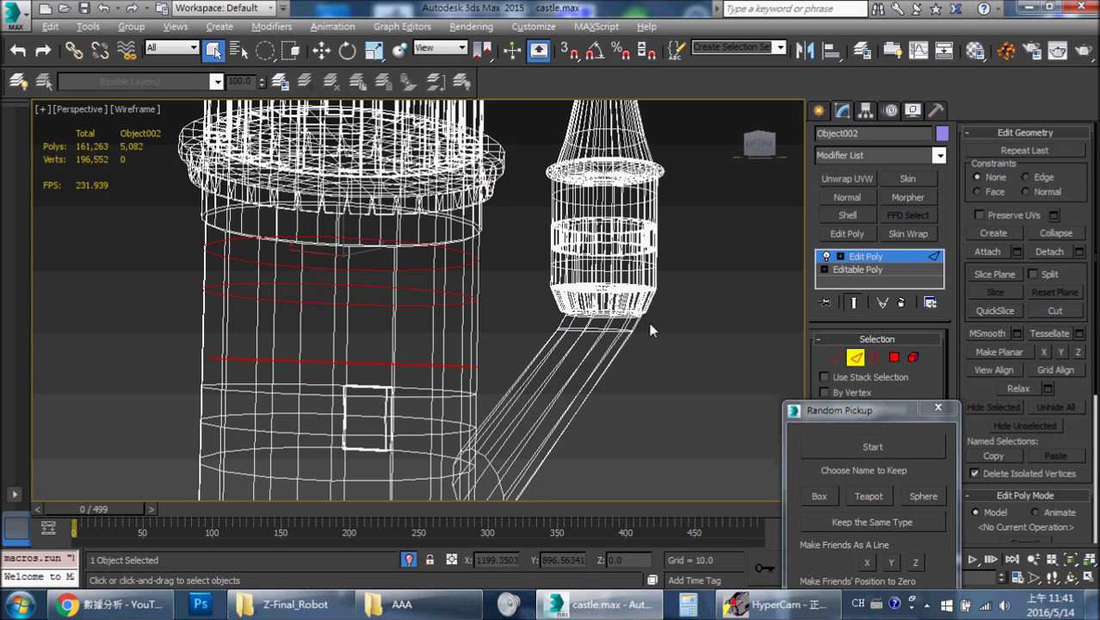
{"action": "key", "text": "ctrl+BackSpace"}
{"action": "key", "text": "F3"}
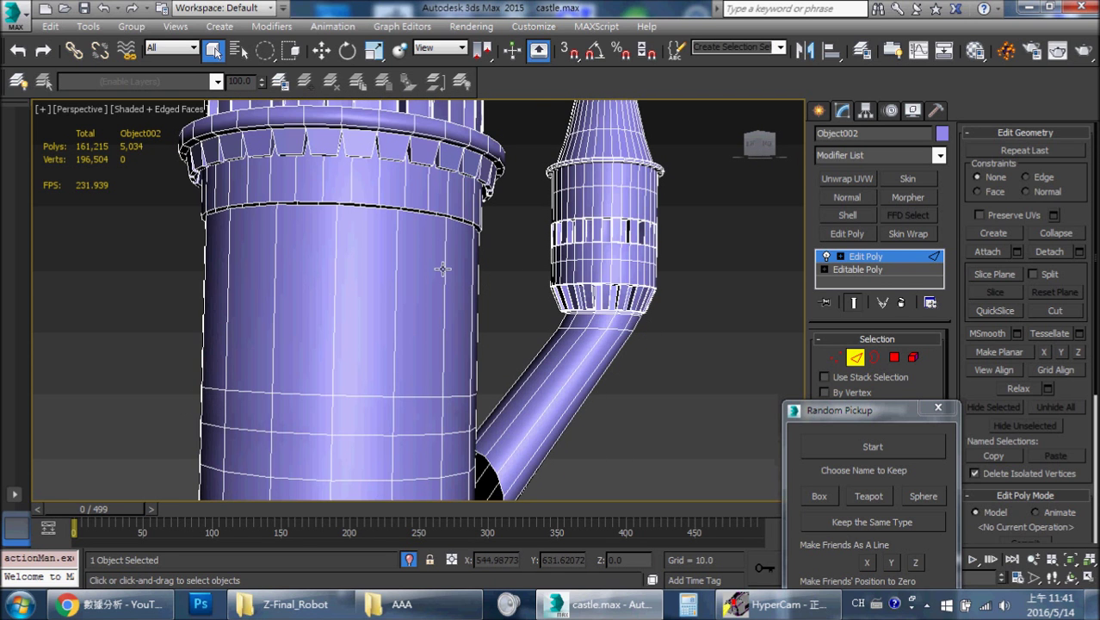
{"action": "middle_click_drag", "start_coordinate": [443, 269], "coordinate": [372, 250], "text": "alt"}
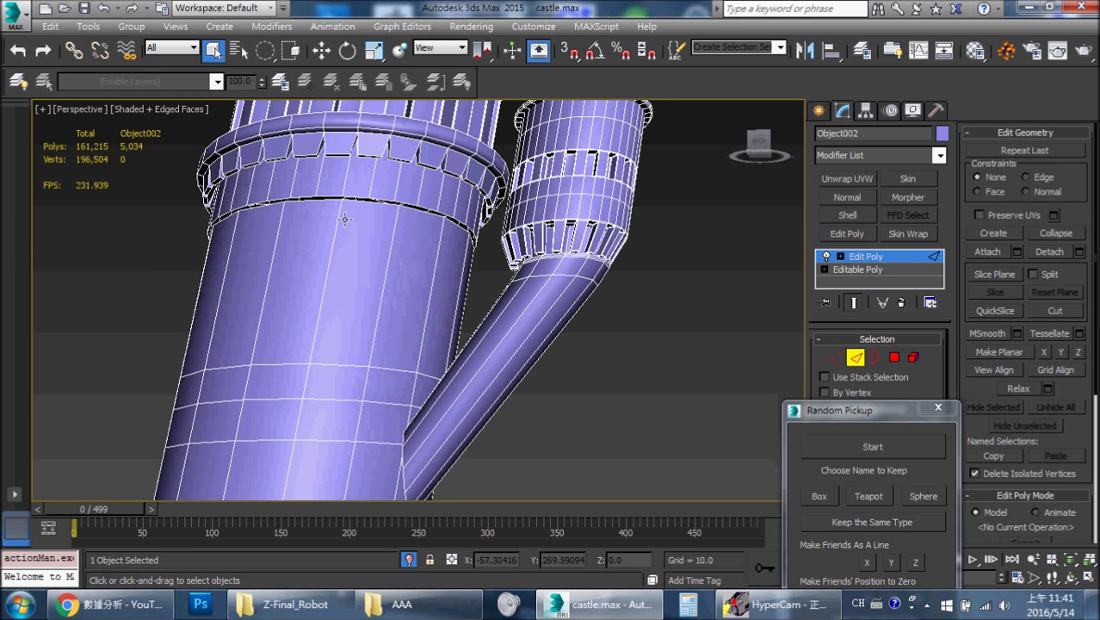
{"action": "mouse_move", "coordinate": [405, 284]}
{"action": "middle_mouse_down", "text": "alt"}
{"action": "mouse_move", "coordinate": [435, 238]}
{"action": "mouse_move", "coordinate": [410, 214]}
{"action": "mouse_move", "coordinate": [382, 225]}
{"action": "middle_mouse_up", "text": "alt"}
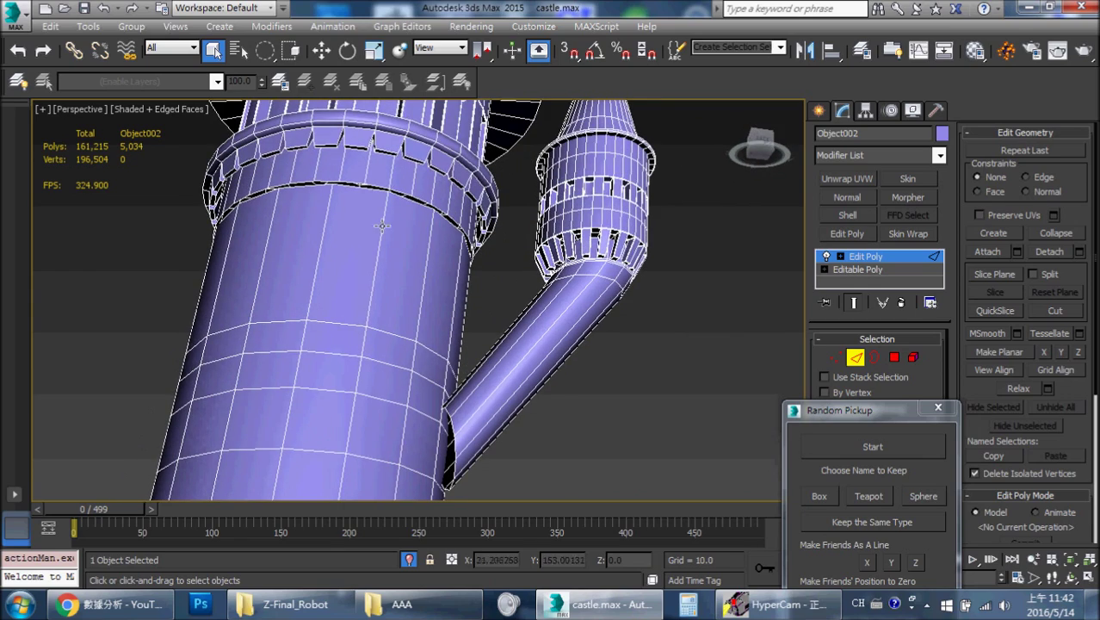
{"action": "mouse_move", "coordinate": [357, 186]}
{"action": "middle_mouse_down", "text": "alt"}
{"action": "mouse_move", "coordinate": [380, 290]}
{"action": "mouse_move", "coordinate": [380, 263]}
{"action": "mouse_move", "coordinate": [354, 332]}
{"action": "mouse_move", "coordinate": [549, 353]}
{"action": "mouse_move", "coordinate": [716, 346]}
{"action": "mouse_move", "coordinate": [552, 360]}
{"action": "middle_mouse_up", "text": "alt"}
Loop the selected wall edge and remove that redundant loop with Ctrl+Backspace
{"action": "key", "text": "alt+c"}
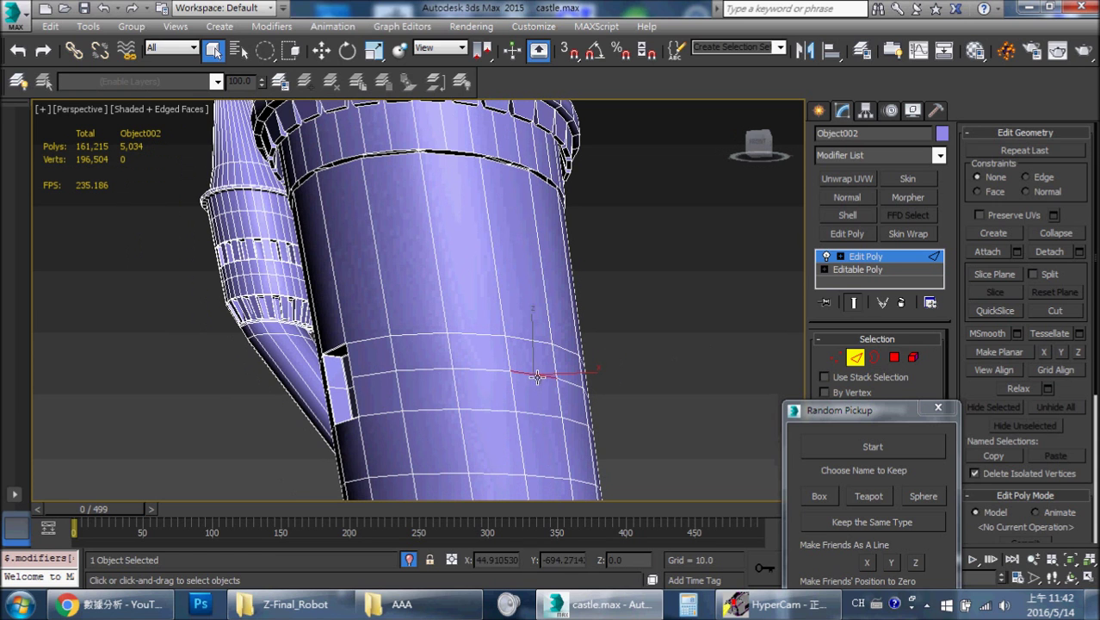
{"action": "key", "text": "alt+l"}
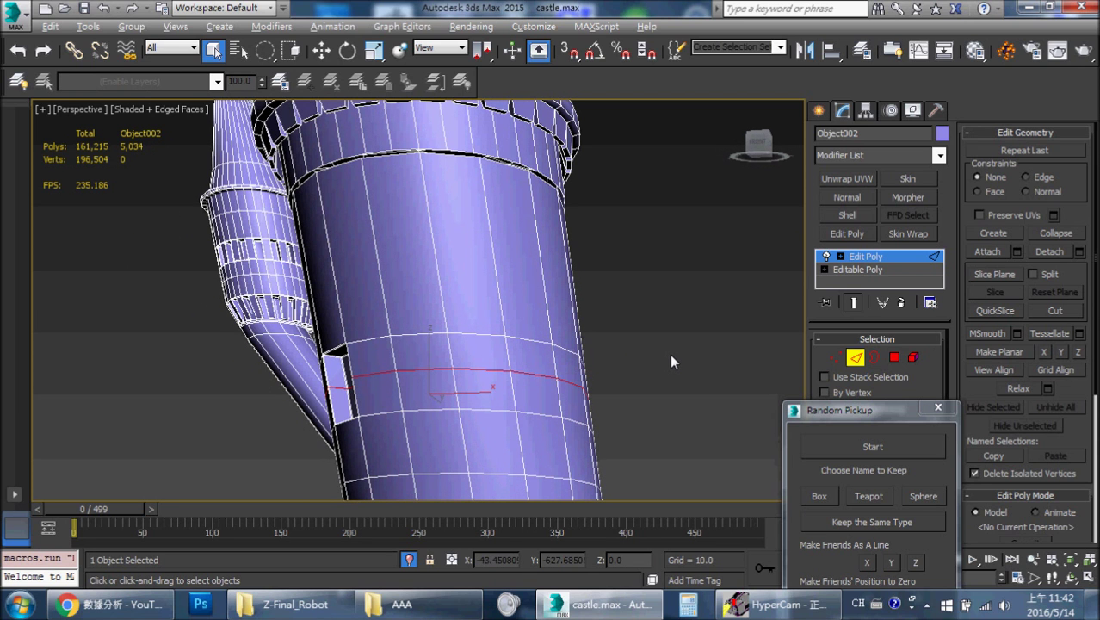
{"action": "key", "text": "ctrl+BackSpace"}
{"action": "mouse_move", "coordinate": [432, 320]}
{"action": "middle_mouse_down", "text": "alt"}
{"action": "mouse_move", "coordinate": [508, 226]}
{"action": "mouse_move", "coordinate": [547, 226]}
{"action": "mouse_move", "coordinate": [514, 288]}
{"action": "mouse_move", "coordinate": [556, 224]}
{"action": "middle_mouse_up", "text": "alt"}
{"action": "scroll", "coordinate": [446, 255], "scroll_direction": "up", "scroll_amount": 3}
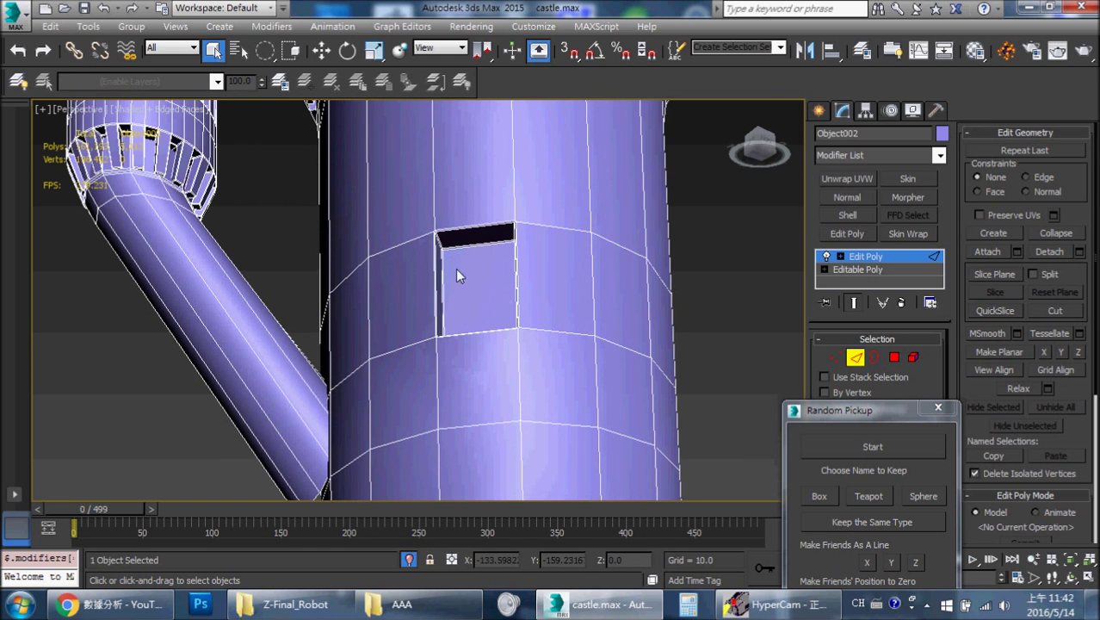
Review the wall around the window hole in wireframe, undo the last edit, and return to shaded
{"action": "mouse_move", "coordinate": [508, 348]}
{"action": "middle_mouse_down", "text": "alt"}
{"action": "mouse_move", "coordinate": [559, 400]}
{"action": "mouse_move", "coordinate": [517, 387]}
{"action": "mouse_move", "coordinate": [473, 265]}
{"action": "middle_mouse_up", "text": "alt"}
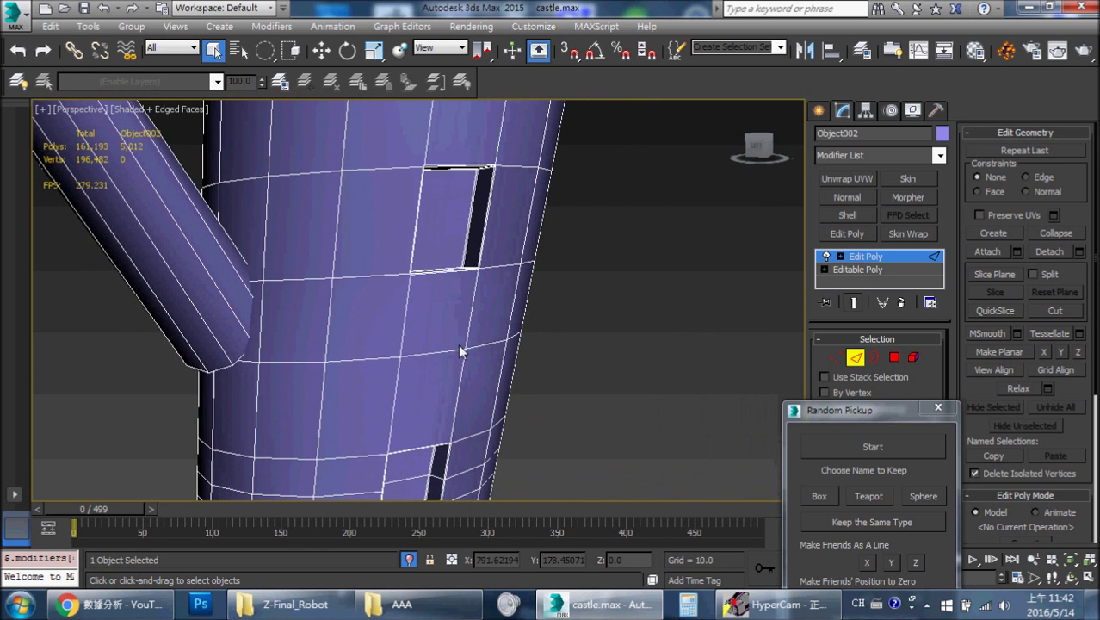
{"action": "middle_click_drag", "start_coordinate": [436, 353], "coordinate": [383, 353], "text": "alt"}
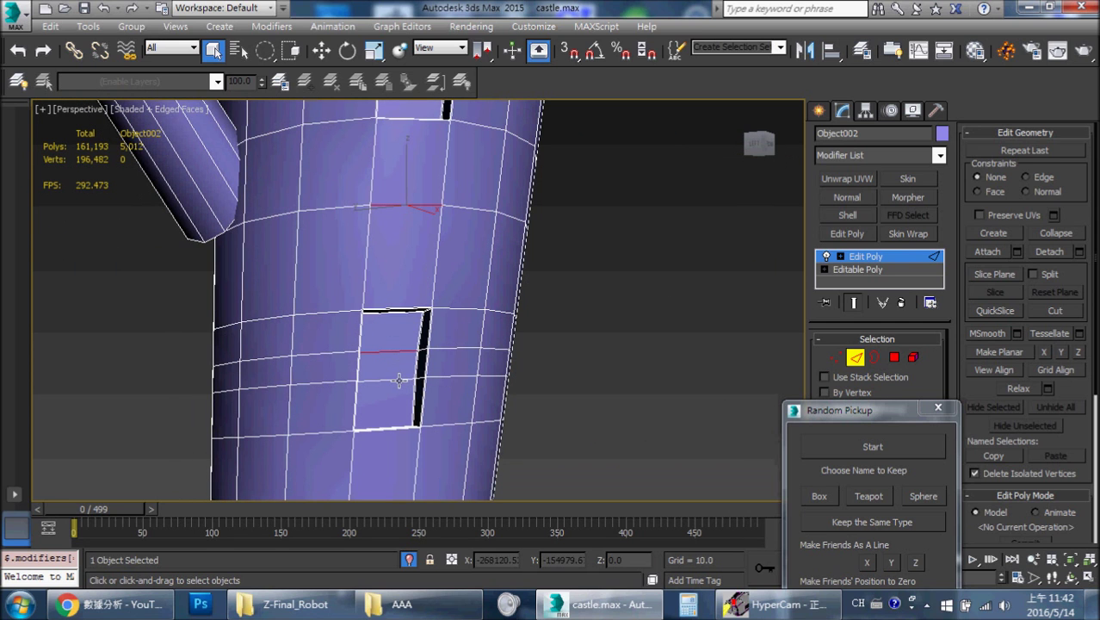
{"action": "key", "text": "F3"}
{"action": "mouse_move", "coordinate": [413, 336]}
{"action": "middle_mouse_down", "text": "alt"}
{"action": "mouse_move", "coordinate": [464, 329]}
{"action": "mouse_move", "coordinate": [478, 344]}
{"action": "middle_mouse_up", "text": "alt"}
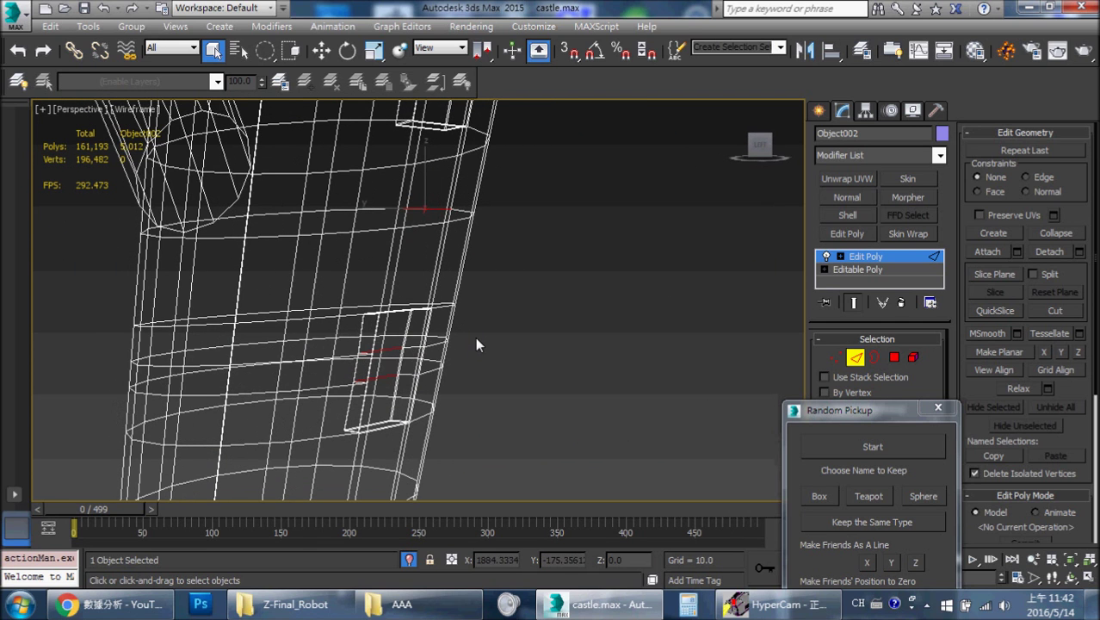
{"action": "key", "text": "ctrl+z"}
{"action": "key", "text": "ctrl+z"}
{"action": "middle_click_drag", "start_coordinate": [355, 308], "coordinate": [244, 267]}
{"action": "key", "text": "F3"}
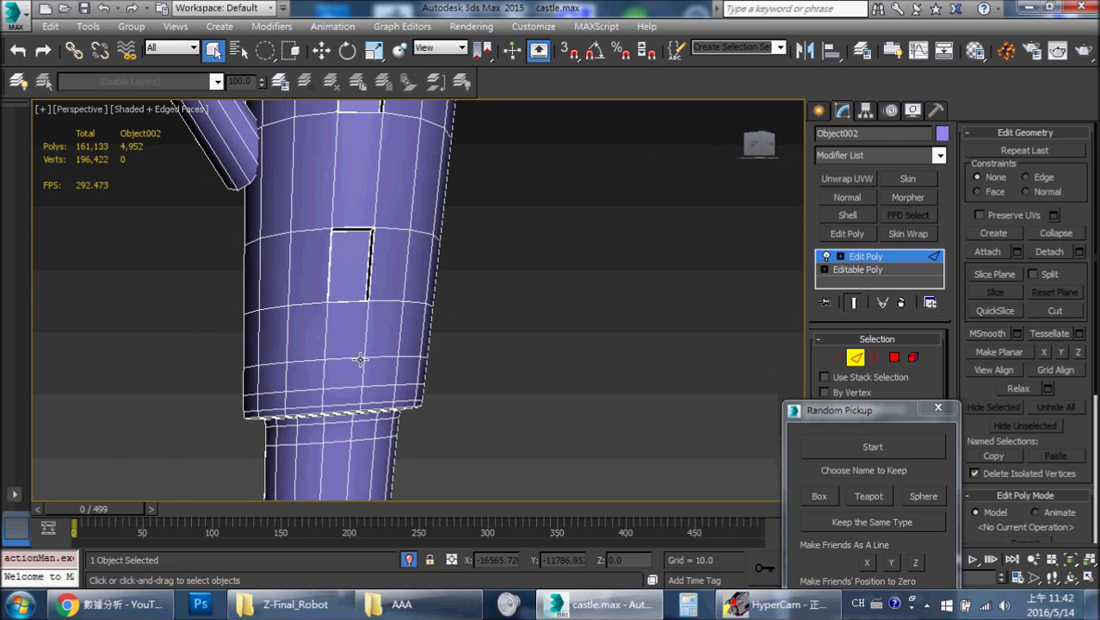
Remove the three loops running through the selected lower-wall edges
{"action": "left_click", "coordinate": [360, 361]}
{"action": "left_click", "coordinate": [355, 389], "text": "ctrl"}
{"action": "scroll", "coordinate": [343, 352], "scroll_direction": "up", "scroll_amount": 2}
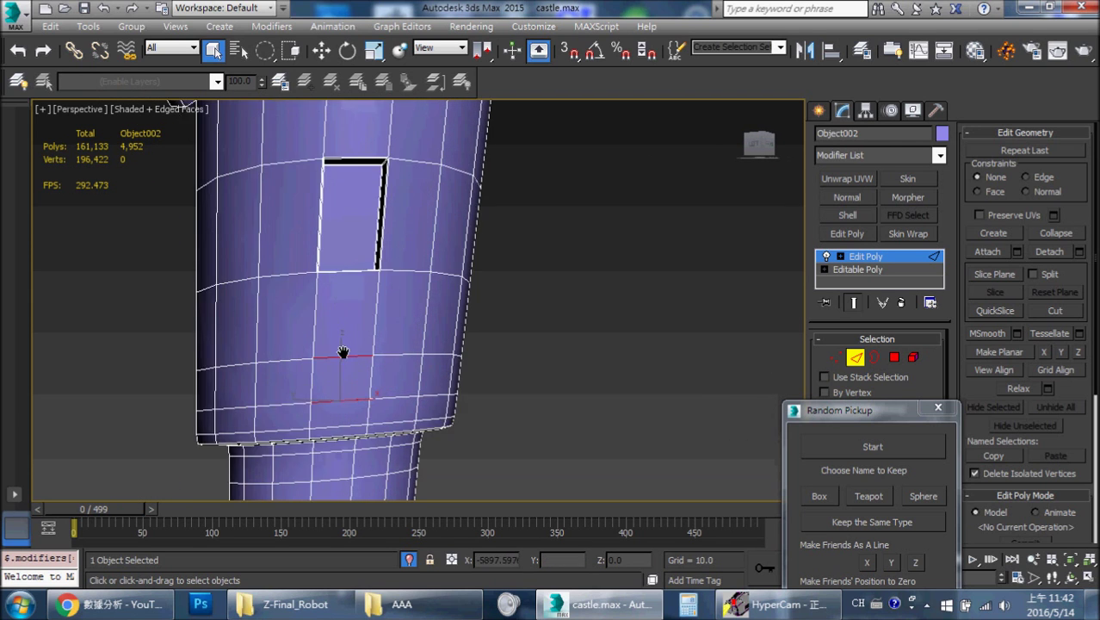
{"action": "scroll", "coordinate": [338, 363], "scroll_direction": "up", "scroll_amount": 3}
{"action": "middle_click_drag", "start_coordinate": [338, 364], "coordinate": [370, 318], "text": "alt"}
{"action": "scroll", "coordinate": [426, 374], "scroll_direction": "up", "scroll_amount": 2}
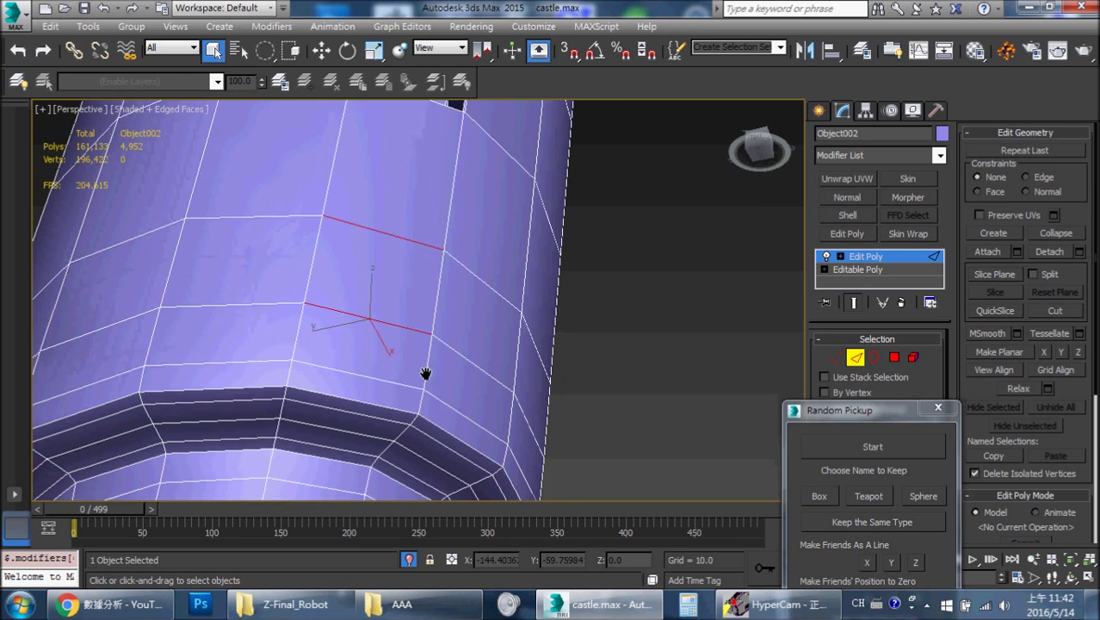
{"action": "middle_click_drag", "start_coordinate": [425, 374], "coordinate": [495, 327]}
{"action": "left_click", "coordinate": [384, 342], "text": "ctrl"}
{"action": "key", "text": "alt+l"}
{"action": "key", "text": "ctrl+BackSpace"}
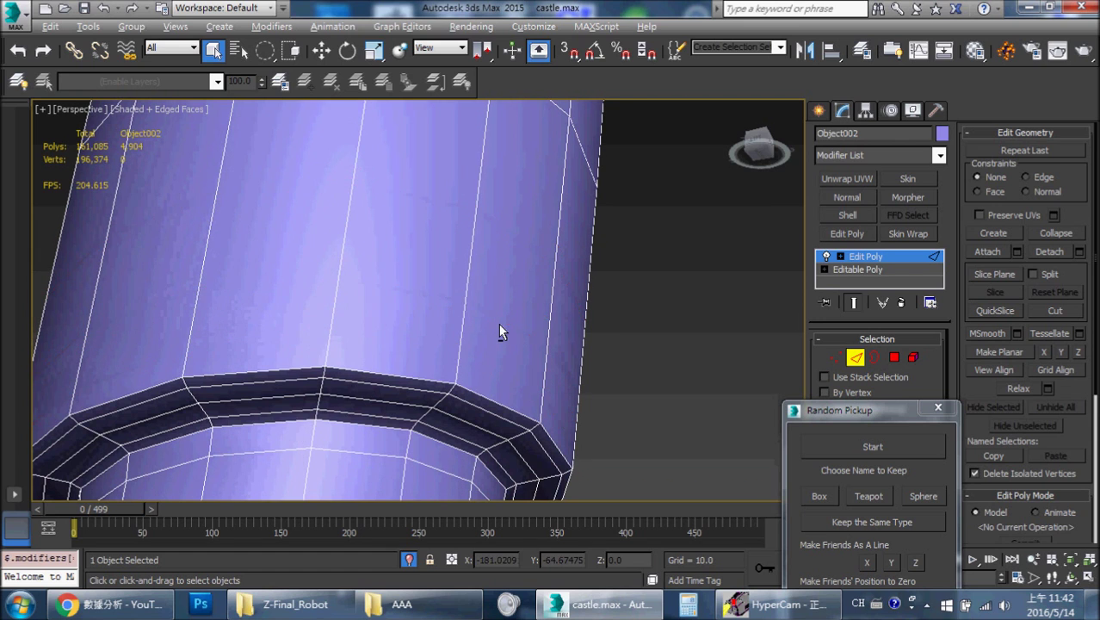
Remove the redundant loops along the dark ring band, reaching 4,824 polygons
{"action": "middle_click_drag", "start_coordinate": [516, 248], "coordinate": [537, 381], "text": "alt"}
{"action": "key", "text": "alt+c"}
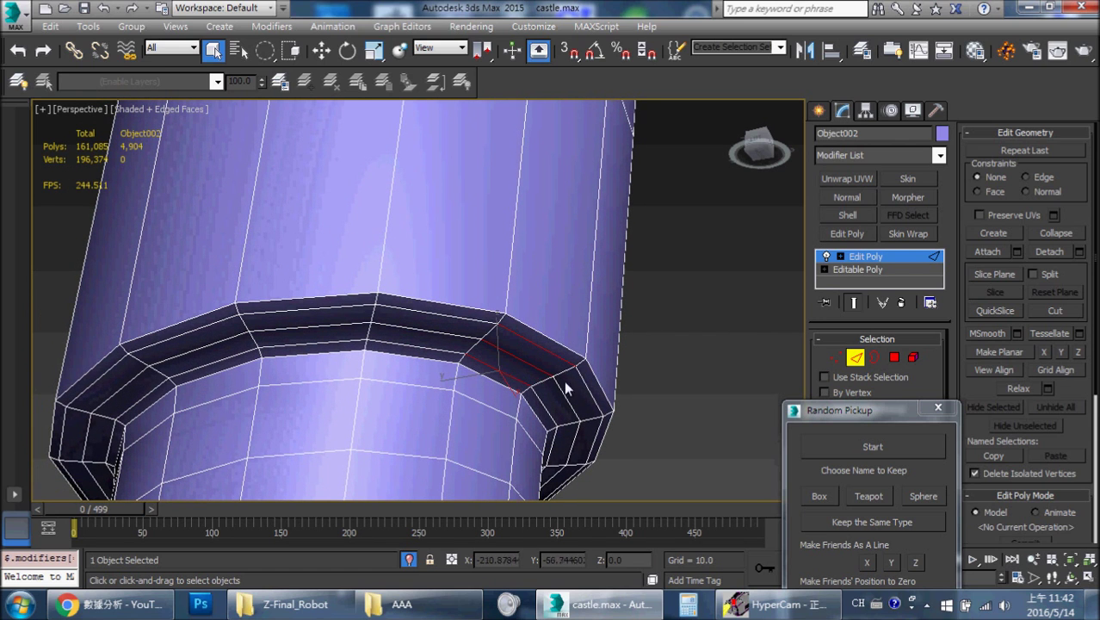
{"action": "key", "text": "ctrl+BackSpace"}
{"action": "middle_click_drag", "start_coordinate": [574, 380], "coordinate": [548, 259]}
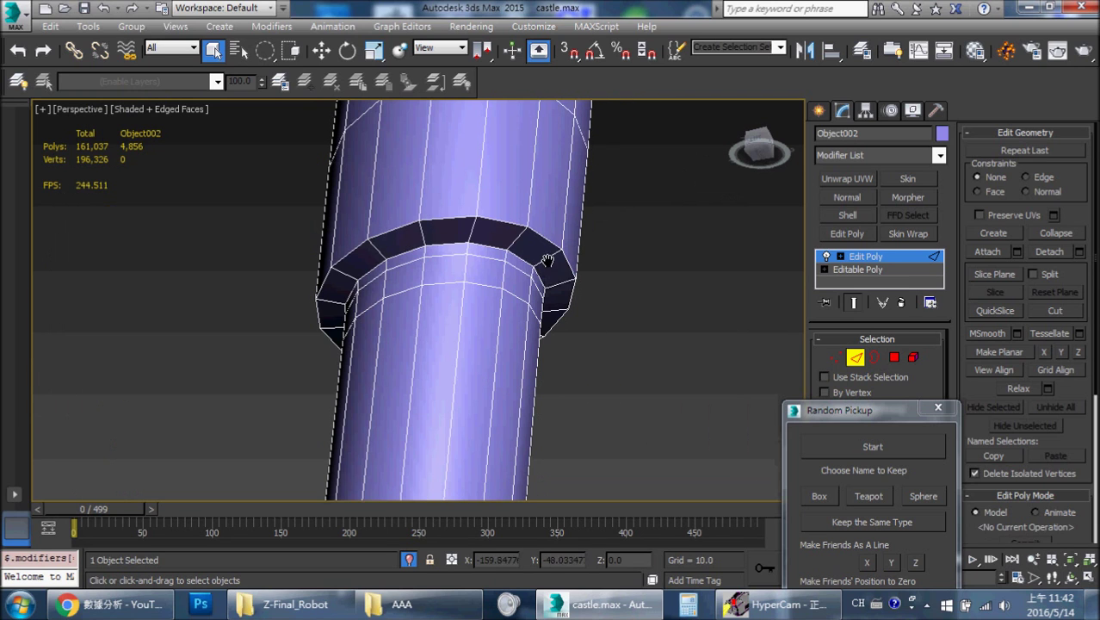
{"action": "left_click", "coordinate": [477, 257]}
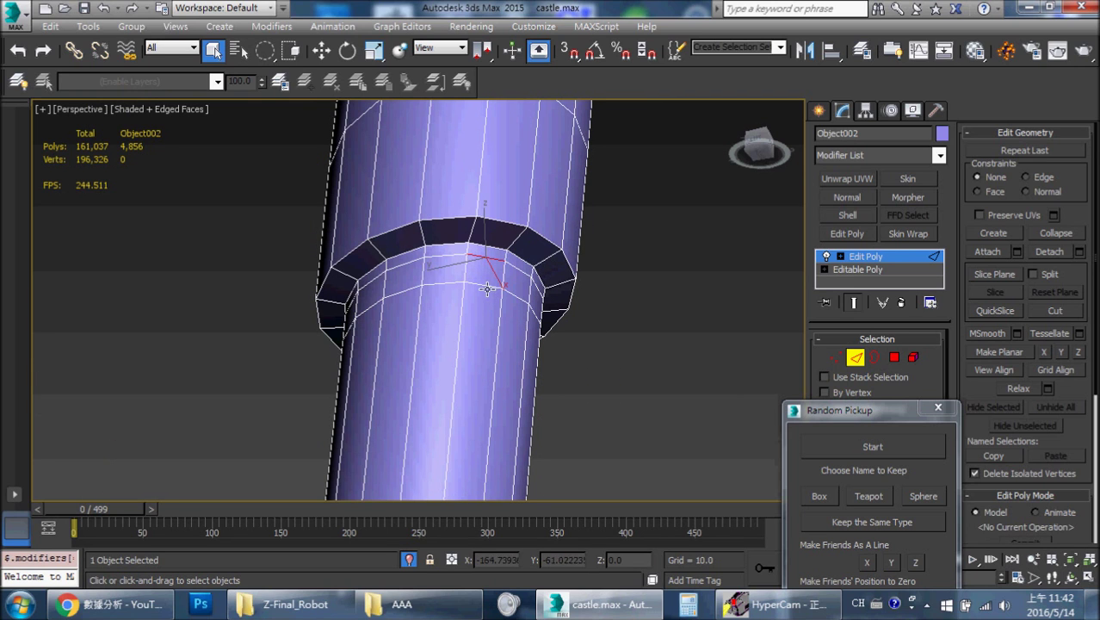
{"action": "key", "text": "alt+l"}
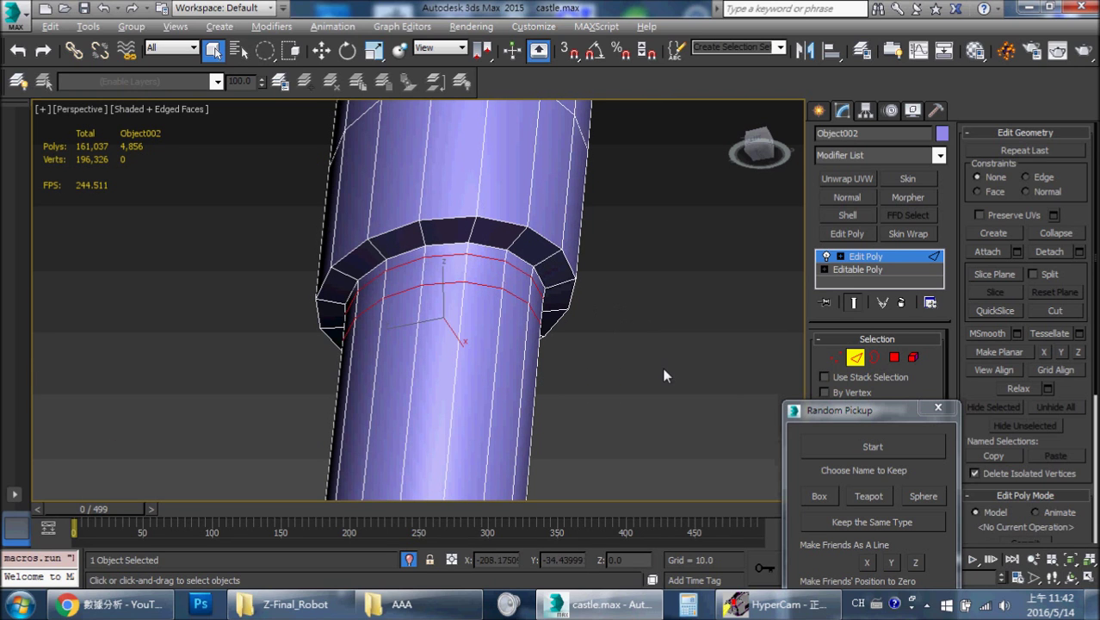
{"action": "key", "text": "ctrl+BackSpace"}
{"action": "scroll", "coordinate": [606, 359], "scroll_direction": "down", "scroll_amount": 5}
Frame the tower and remove the redundant loop on the ring above the window
{"action": "key", "text": "z"}
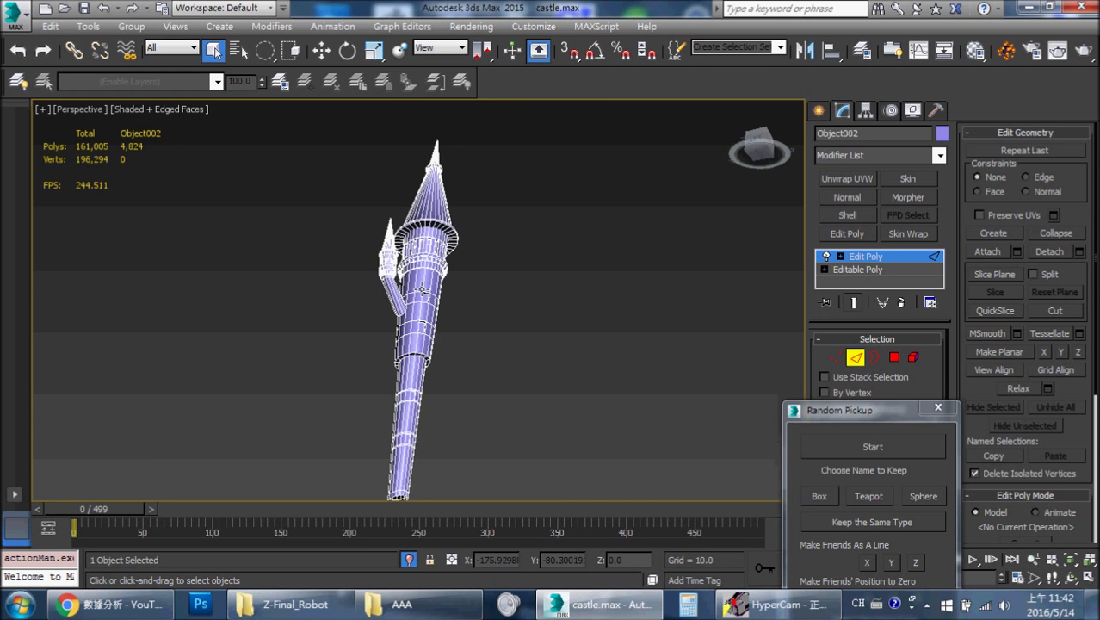
{"action": "scroll", "coordinate": [424, 320], "scroll_direction": "up", "scroll_amount": 5}
{"action": "scroll", "coordinate": [442, 351], "scroll_direction": "up", "scroll_amount": 3}
{"action": "middle_click_drag", "start_coordinate": [431, 447], "coordinate": [496, 161]}
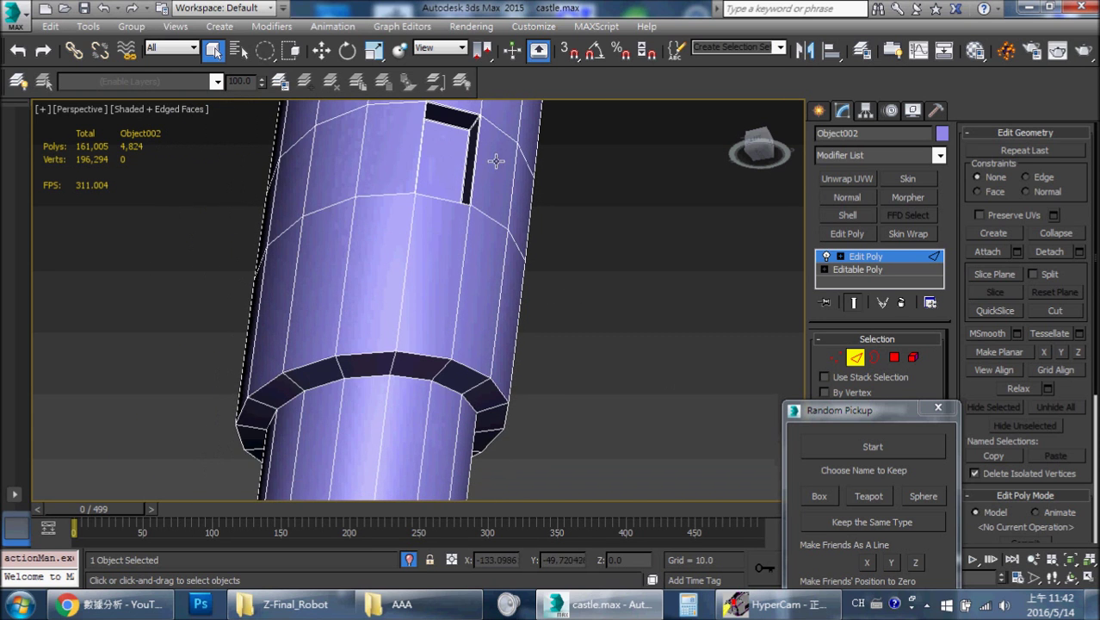
{"action": "middle_click_drag", "start_coordinate": [500, 375], "coordinate": [527, 180]}
{"action": "middle_click_drag", "start_coordinate": [499, 306], "coordinate": [495, 232]}
{"action": "middle_click_drag", "start_coordinate": [483, 380], "coordinate": [490, 246]}
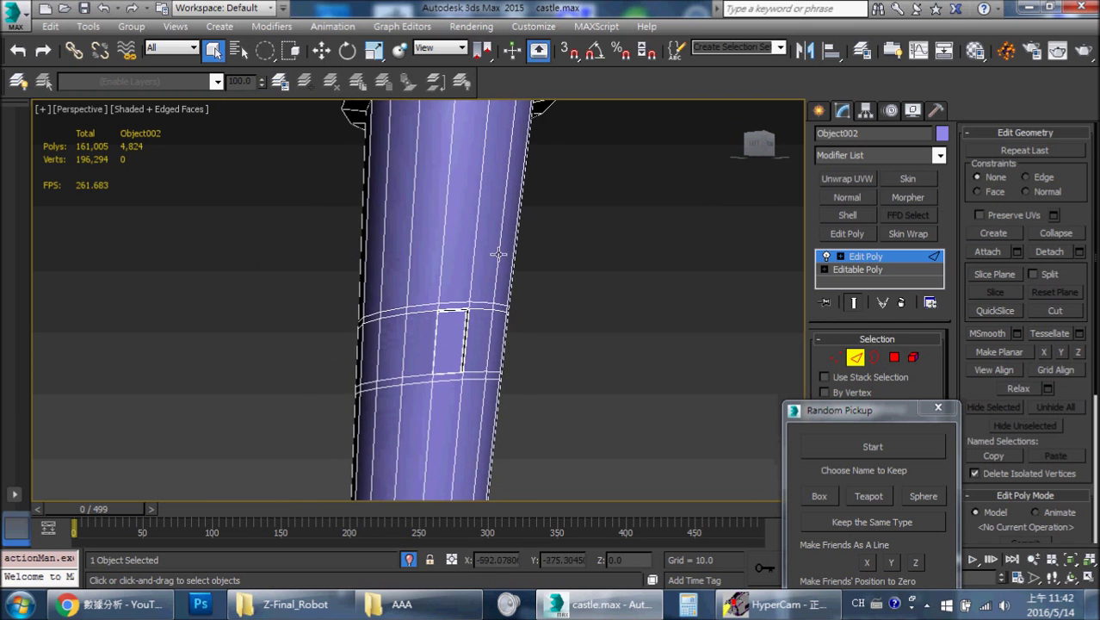
{"action": "scroll", "coordinate": [484, 260], "scroll_direction": "up", "scroll_amount": 1}
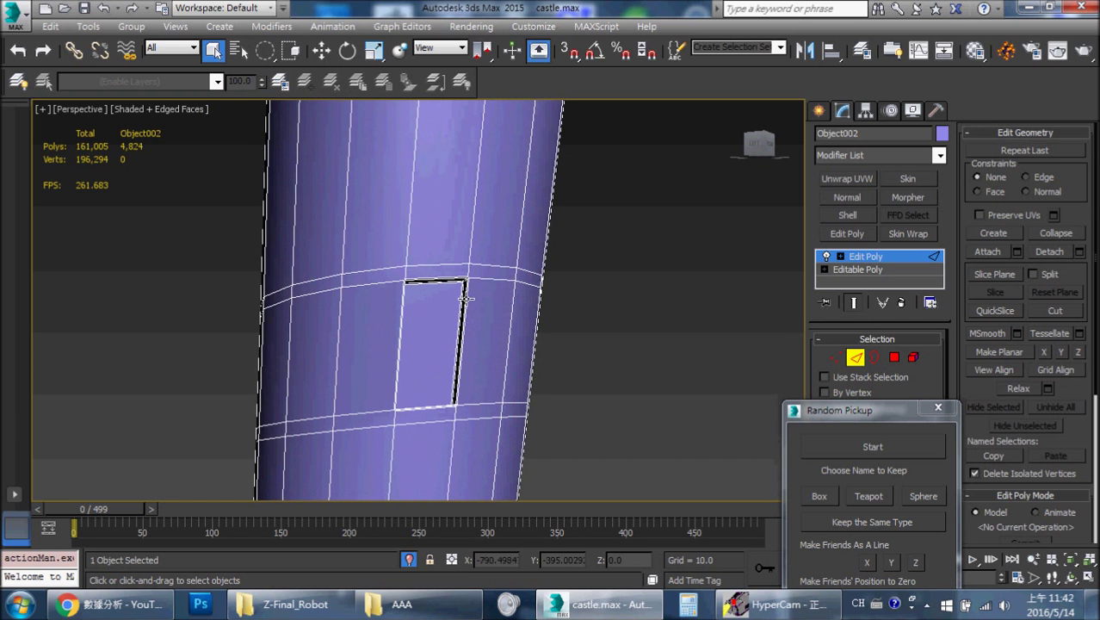
{"action": "left_click", "coordinate": [489, 263]}
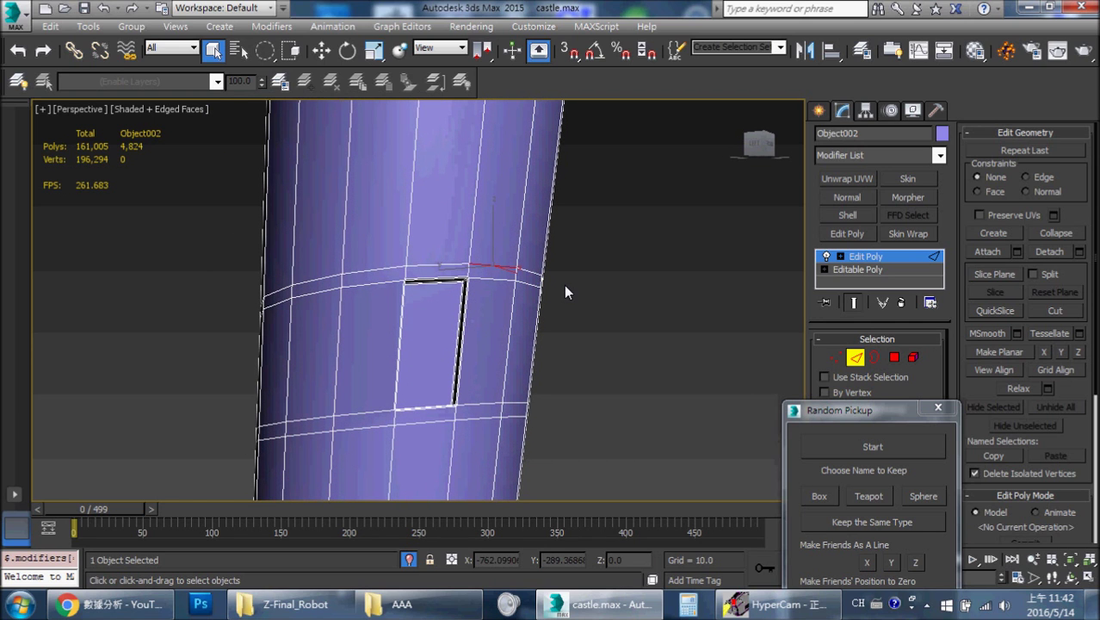
{"action": "key", "text": "alt+l"}
{"action": "key", "text": "ctrl+BackSpace"}
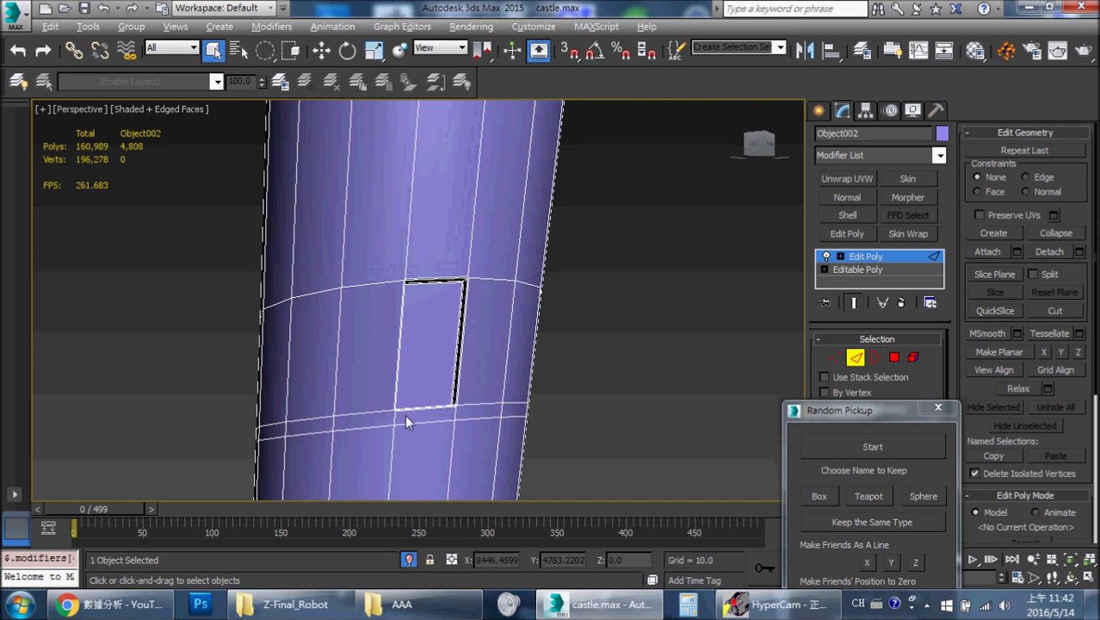
Remove the loops on the ring below the window and on the upper ring
{"action": "left_click", "coordinate": [428, 420]}
{"action": "key", "text": "alt+l"}
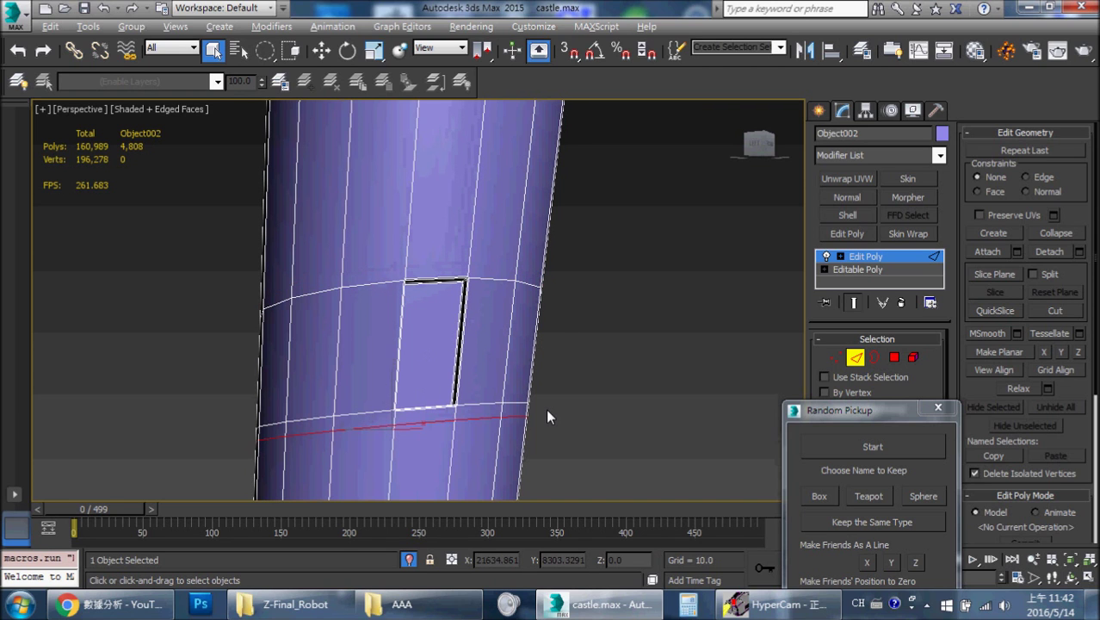
{"action": "key", "text": "ctrl+BackSpace"}
{"action": "scroll", "coordinate": [461, 305], "scroll_direction": "down", "scroll_amount": 3}
{"action": "scroll", "coordinate": [461, 305], "scroll_direction": "up", "scroll_amount": 2}
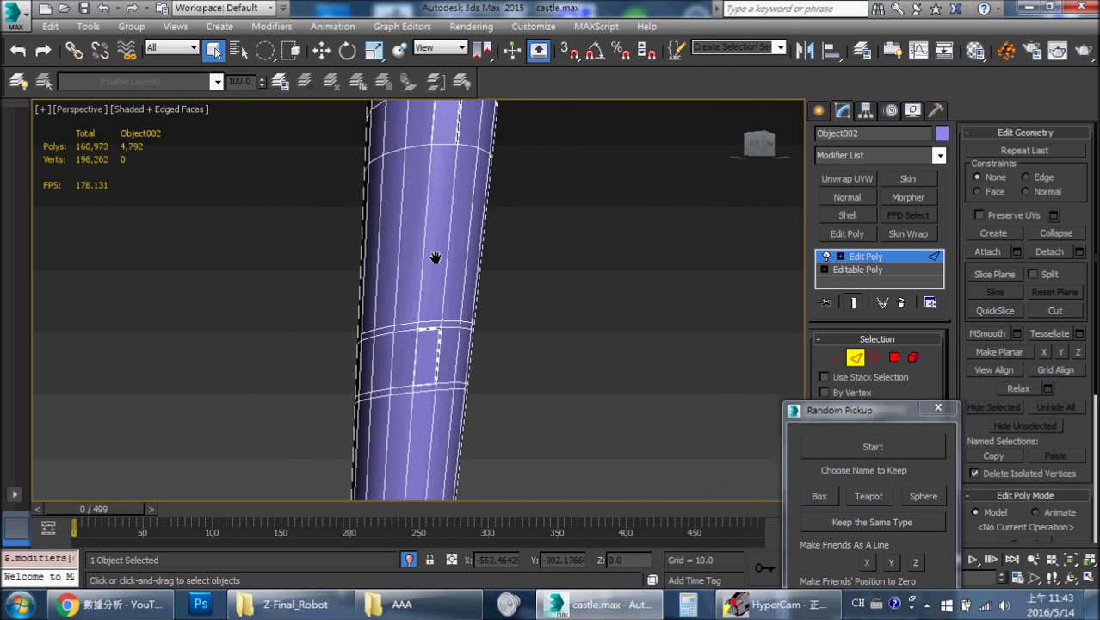
{"action": "scroll", "coordinate": [471, 328], "scroll_direction": "up", "scroll_amount": 2}
{"action": "left_click", "coordinate": [421, 391]}
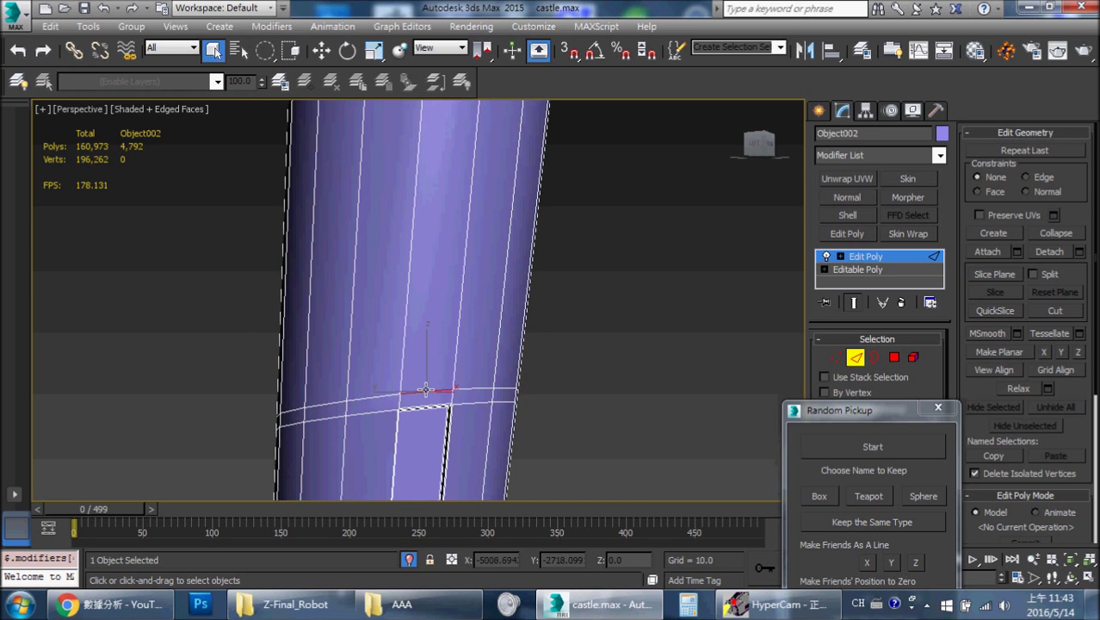
{"action": "key", "text": "alt+l"}
{"action": "key", "text": "ctrl+BackSpace"}
Remove the extra loop from the lower double-loop pair
{"action": "middle_click_drag", "start_coordinate": [427, 391], "coordinate": [425, 254]}
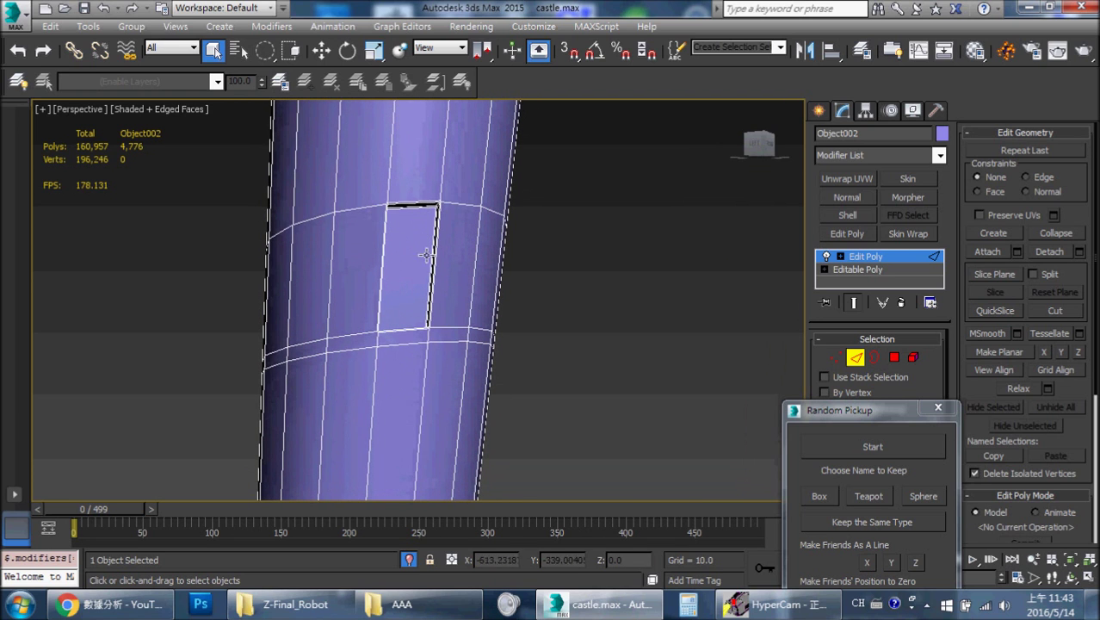
{"action": "left_click", "coordinate": [415, 342]}
{"action": "key", "text": "alt+l"}
{"action": "key", "text": "ctrl+BackSpace"}
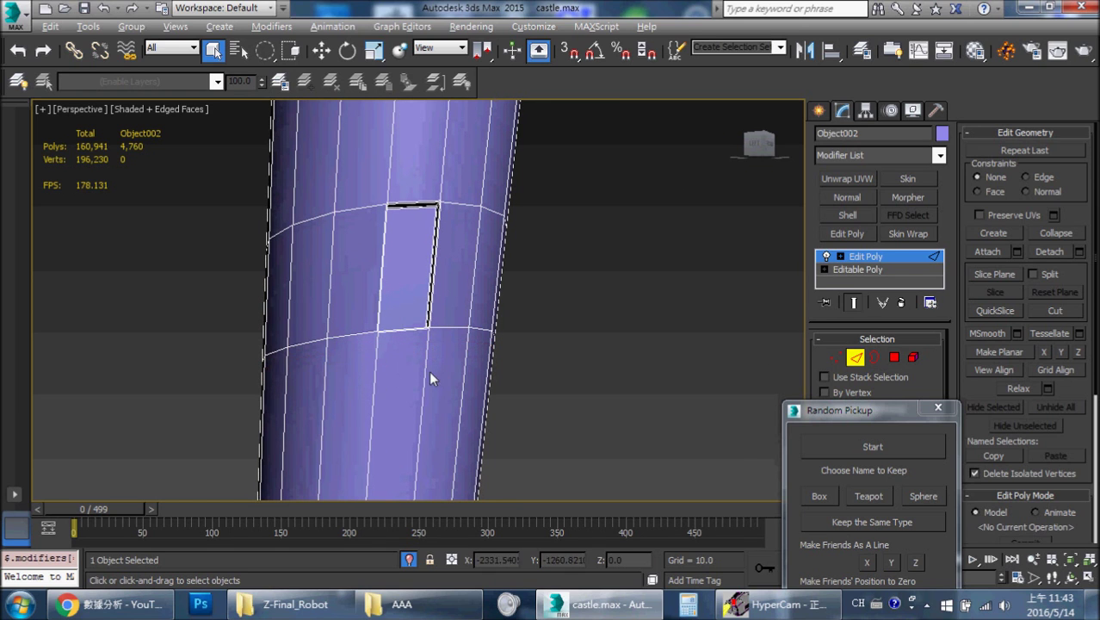
Remove the redundant loop near the cylinder's base, leaving 4,744 polygons
{"action": "scroll", "coordinate": [406, 311], "scroll_direction": "down", "scroll_amount": 2}
{"action": "middle_click_drag", "start_coordinate": [407, 311], "coordinate": [436, 287]}
{"action": "scroll", "coordinate": [425, 291], "scroll_direction": "up", "scroll_amount": 2}
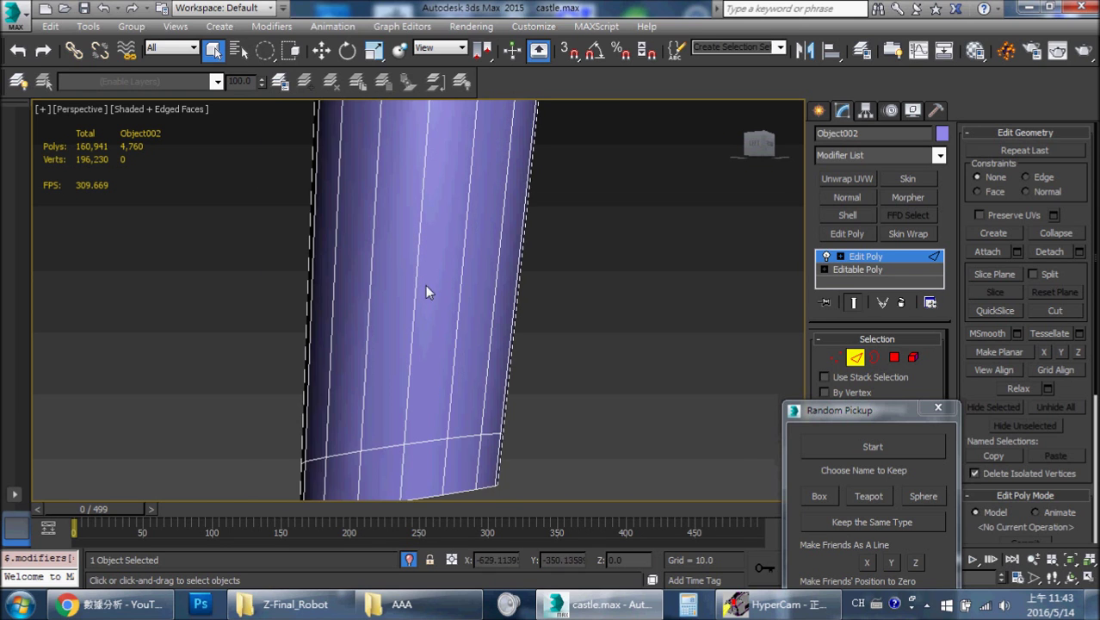
{"action": "middle_click_drag", "start_coordinate": [473, 465], "coordinate": [491, 308]}
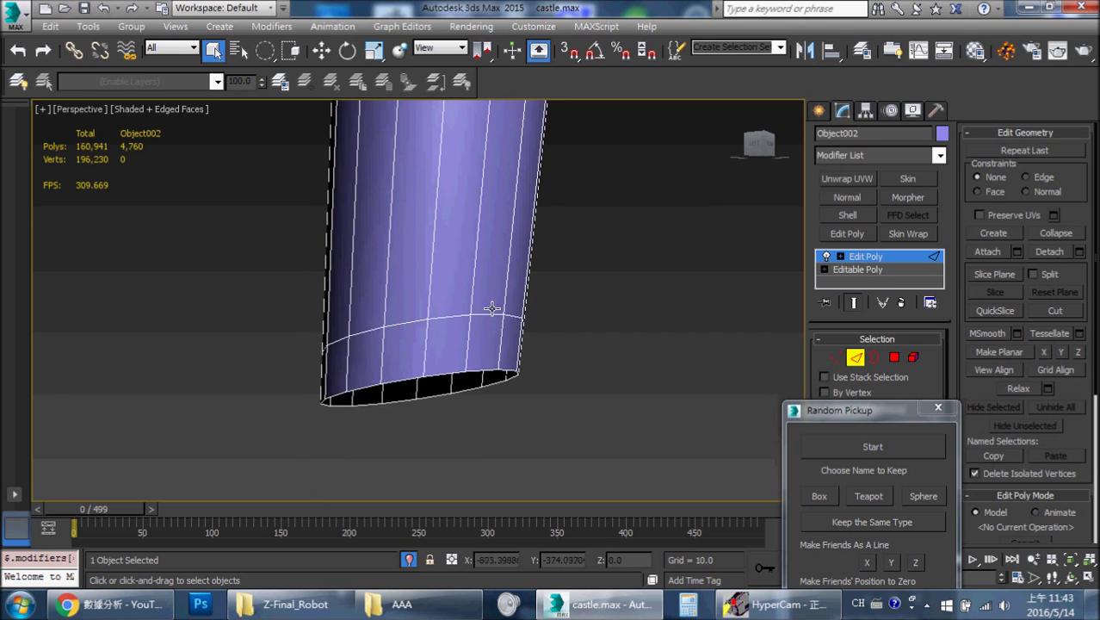
{"action": "left_click", "coordinate": [450, 319]}
{"action": "key", "text": "alt+l"}
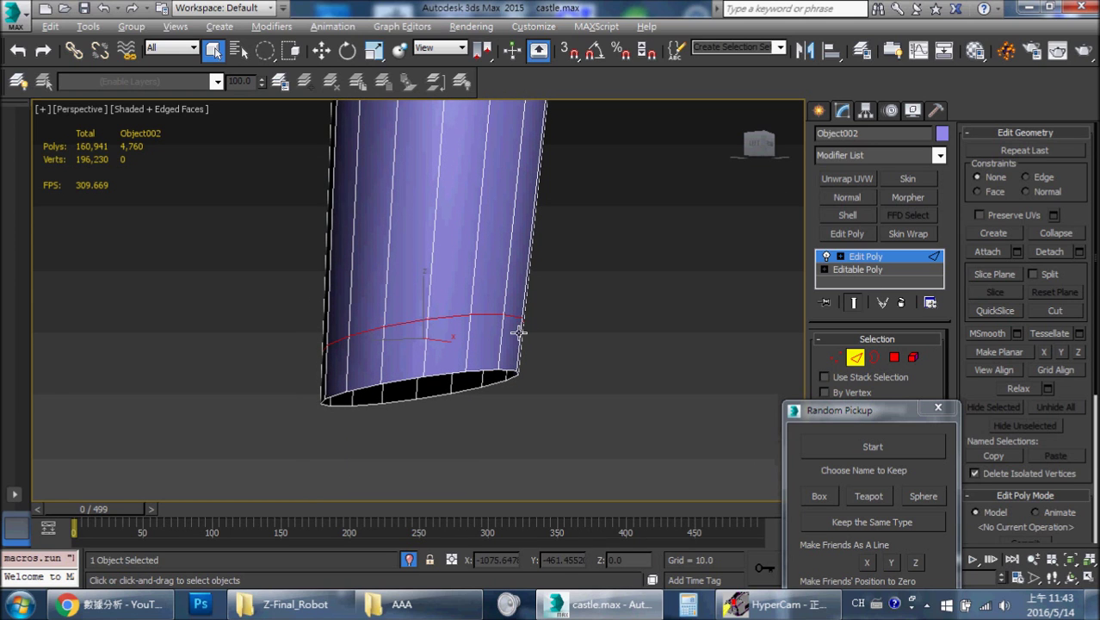
{"action": "key", "text": "ctrl+BackSpace"}
{"action": "scroll", "coordinate": [331, 231], "scroll_direction": "down", "scroll_amount": 5}
{"action": "mouse_move", "coordinate": [332, 231]}
{"action": "middle_mouse_down"}
{"action": "mouse_move", "coordinate": [339, 296]}
{"action": "mouse_move", "coordinate": [346, 240]}
{"action": "middle_mouse_up"}
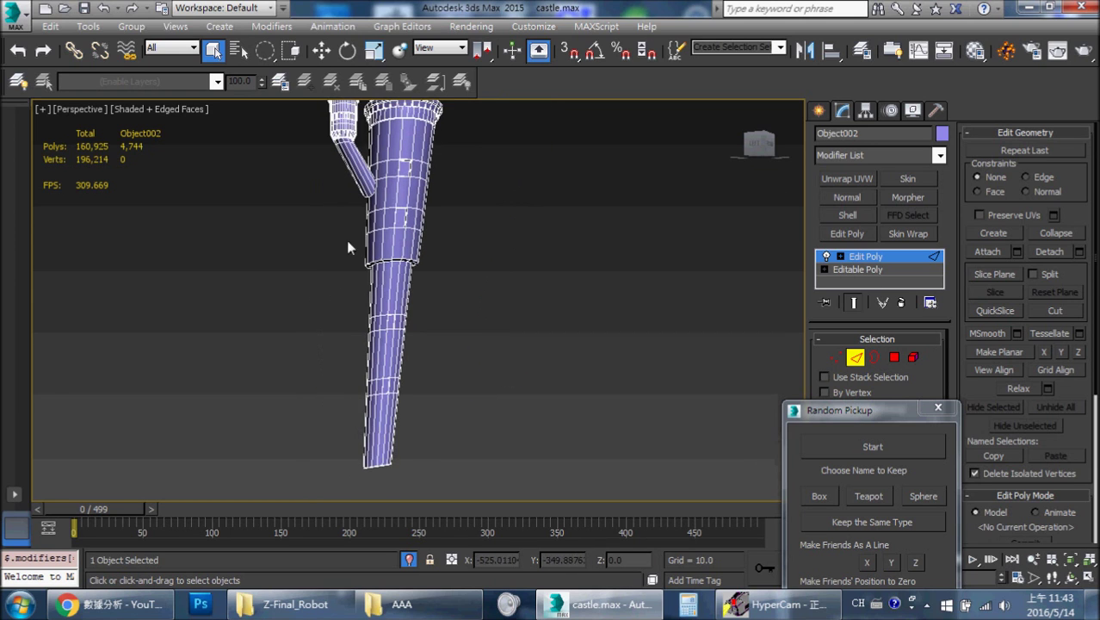
Remove the redundant branch-pipe loop, undoing once to compare before removing it again
{"action": "scroll", "coordinate": [346, 240], "scroll_direction": "up", "scroll_amount": 3}
{"action": "scroll", "coordinate": [364, 367], "scroll_direction": "up", "scroll_amount": 1}
{"action": "scroll", "coordinate": [373, 331], "scroll_direction": "up", "scroll_amount": 2}
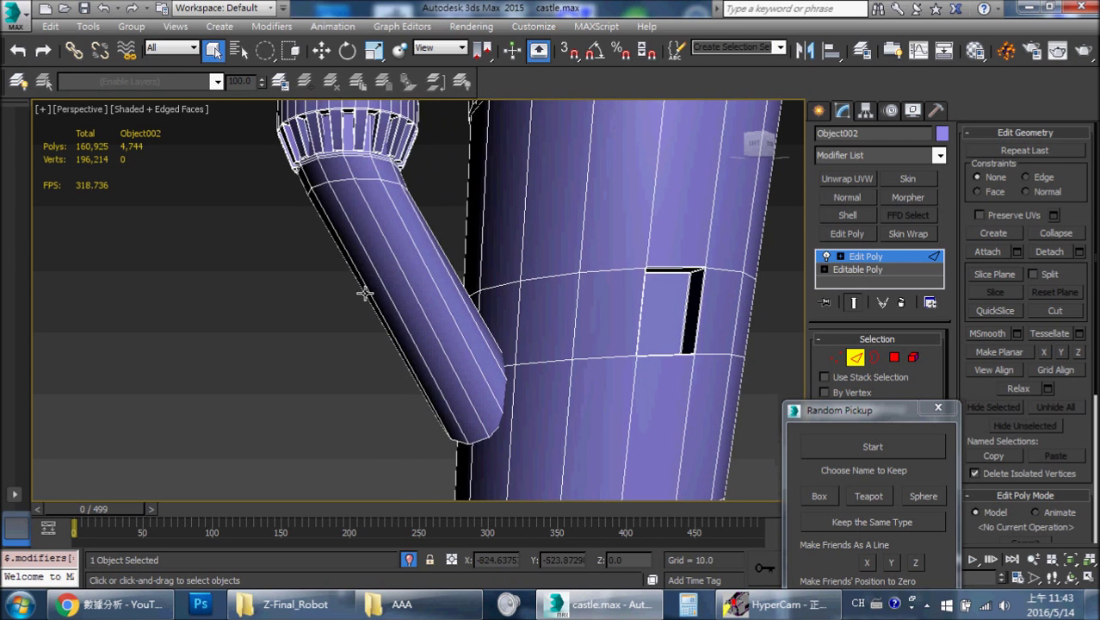
{"action": "scroll", "coordinate": [362, 293], "scroll_direction": "up", "scroll_amount": 2}
{"action": "scroll", "coordinate": [336, 302], "scroll_direction": "up", "scroll_amount": 1}
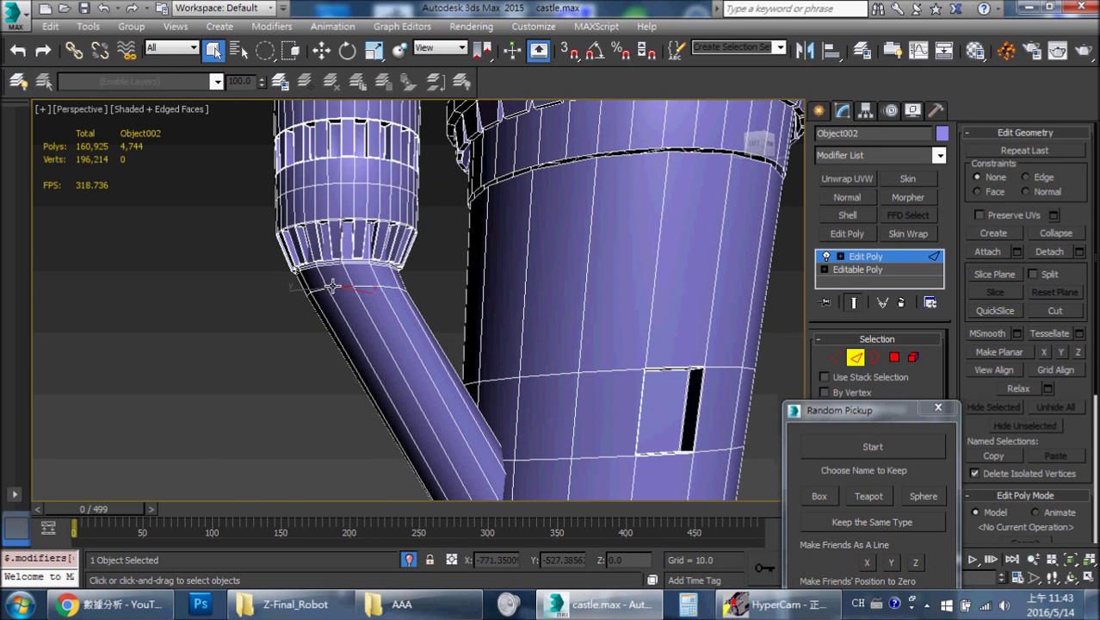
{"action": "middle_click_drag", "start_coordinate": [405, 303], "coordinate": [507, 310], "text": "alt"}
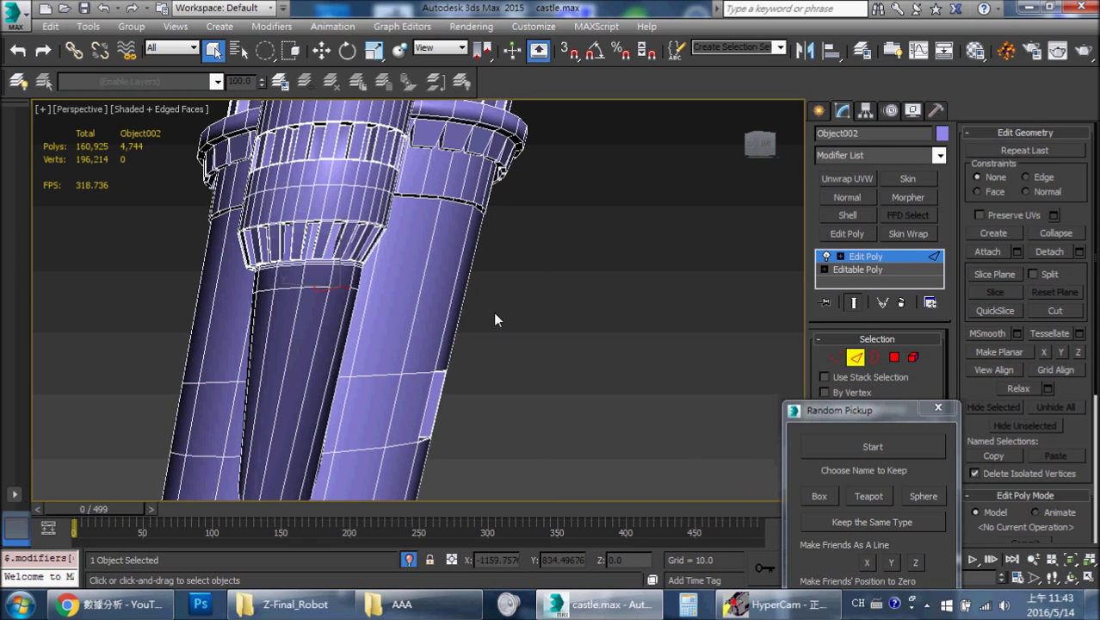
{"action": "key", "text": "alt+l"}
{"action": "key", "text": "ctrl+BackSpace"}
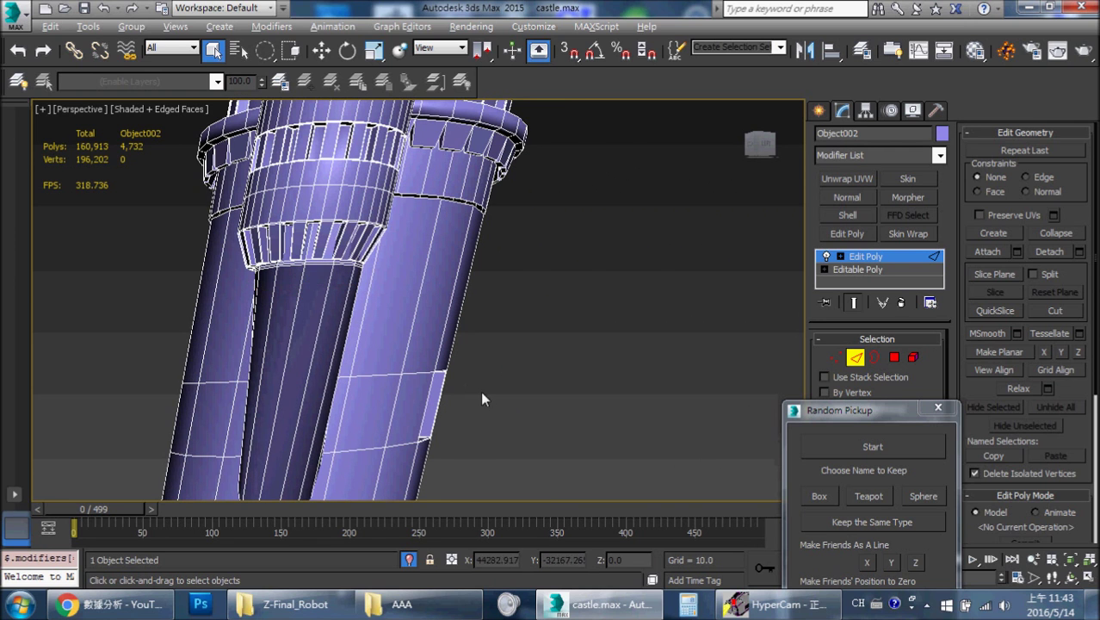
{"action": "mouse_move", "coordinate": [480, 390]}
{"action": "middle_mouse_down", "text": "alt"}
{"action": "mouse_move", "coordinate": [389, 353]}
{"action": "mouse_move", "coordinate": [516, 333]}
{"action": "mouse_move", "coordinate": [579, 376]}
{"action": "mouse_move", "coordinate": [577, 350]}
{"action": "middle_mouse_up", "text": "alt"}
{"action": "key", "text": "ctrl+z"}
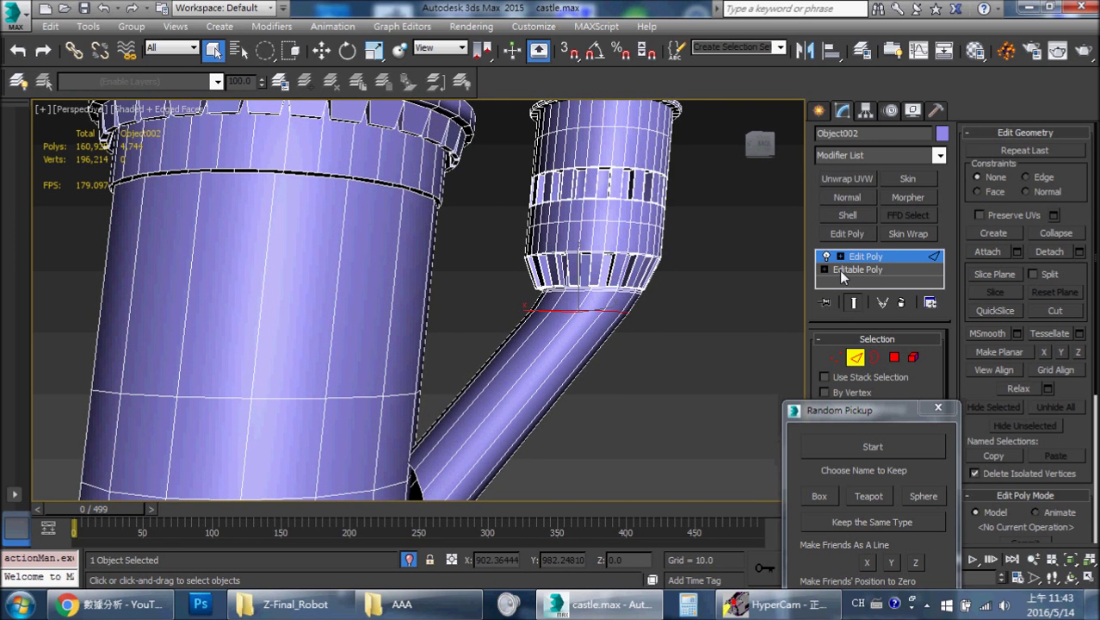
{"action": "key", "text": "ctrl+BackSpace"}
Select the full edge loop around the pipe collar
{"action": "middle_click_drag", "start_coordinate": [799, 278], "coordinate": [719, 302], "text": "alt"}
{"action": "scroll", "coordinate": [538, 237], "scroll_direction": "up", "scroll_amount": 3}
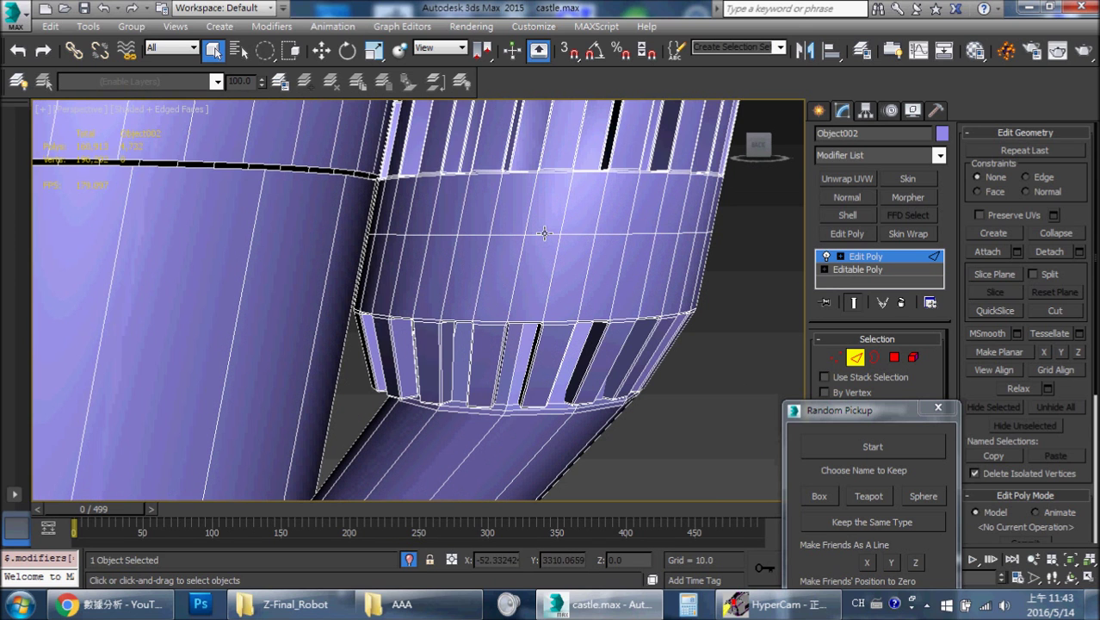
{"action": "left_click", "coordinate": [544, 234]}
{"action": "key", "text": "alt+l"}
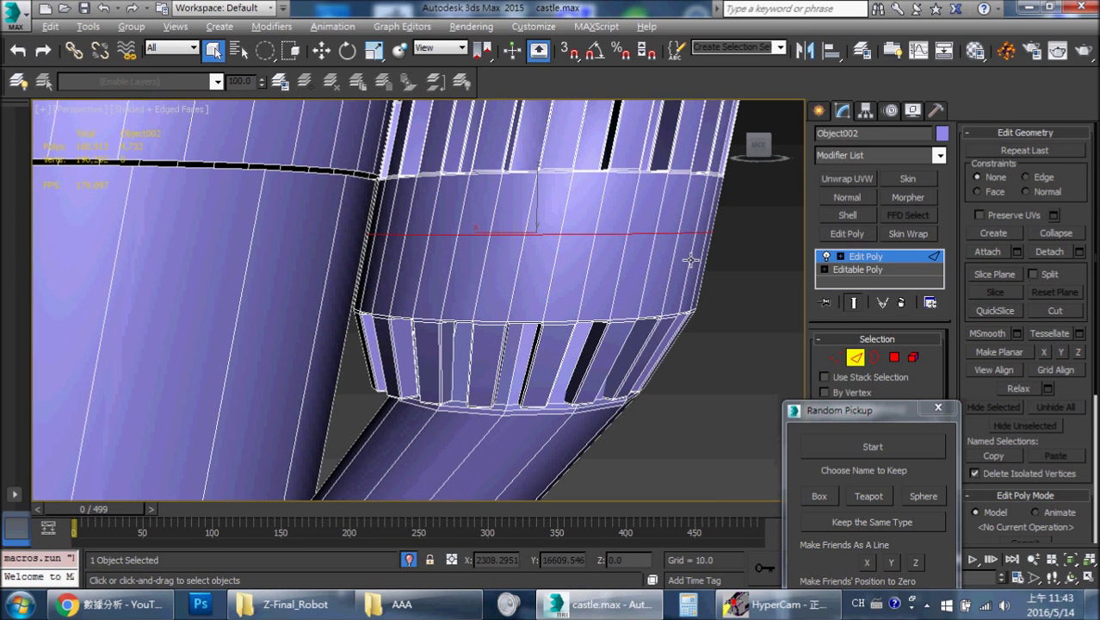
{"action": "scroll", "coordinate": [642, 214], "scroll_direction": "down", "scroll_amount": 2}
{"action": "scroll", "coordinate": [616, 241], "scroll_direction": "down", "scroll_amount": 2}
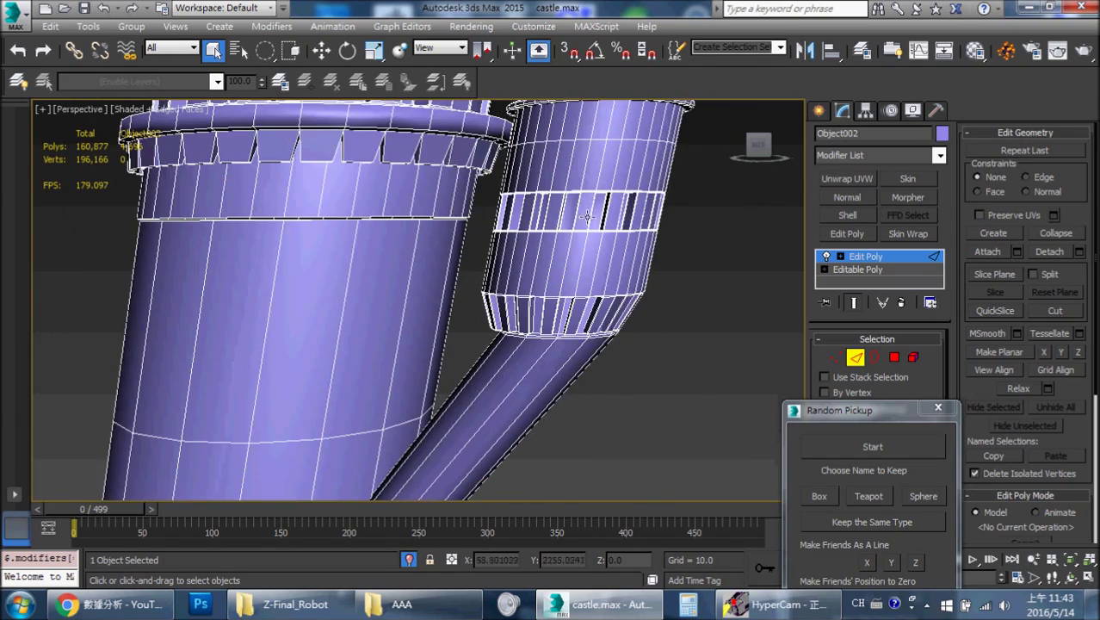
{"action": "middle_click_drag", "start_coordinate": [589, 219], "coordinate": [559, 291]}
{"action": "scroll", "coordinate": [559, 291], "scroll_direction": "up", "scroll_amount": 3}
{"action": "mouse_move", "coordinate": [541, 337]}
{"action": "middle_mouse_down", "text": "alt"}
{"action": "mouse_move", "coordinate": [621, 299]}
{"action": "mouse_move", "coordinate": [579, 243]}
{"action": "mouse_move", "coordinate": [640, 280]}
{"action": "middle_mouse_up", "text": "alt"}
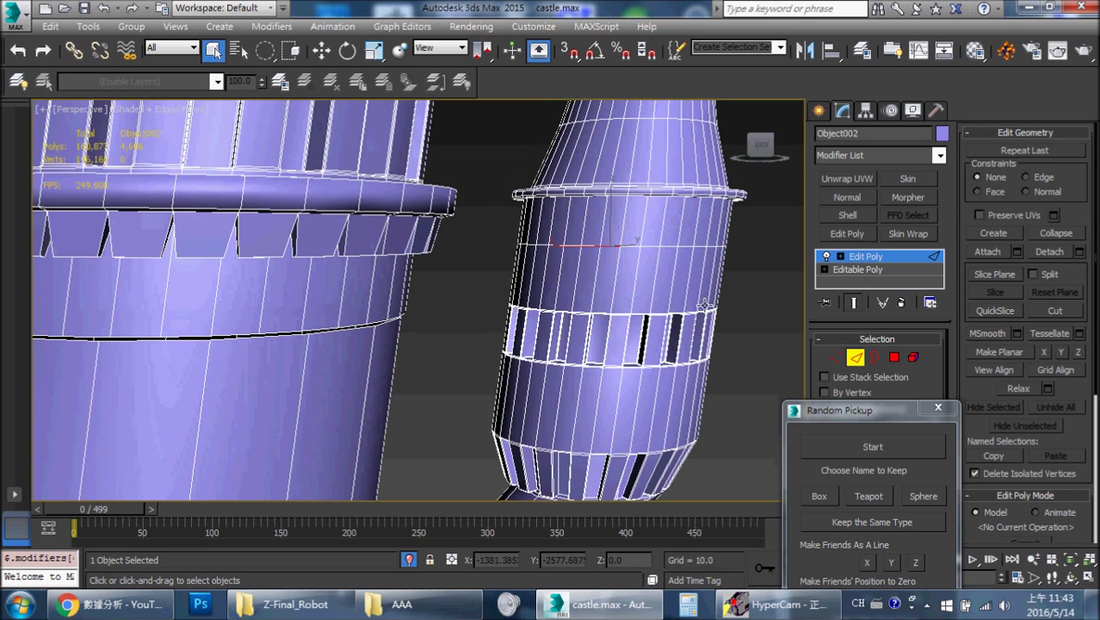
Grow the rim edge into a ring and collapse those rim edges
{"action": "mouse_move", "coordinate": [704, 303]}
{"action": "middle_mouse_down", "text": "alt"}
{"action": "mouse_move", "coordinate": [760, 368]}
{"action": "mouse_move", "coordinate": [781, 373]}
{"action": "middle_mouse_up", "text": "alt"}
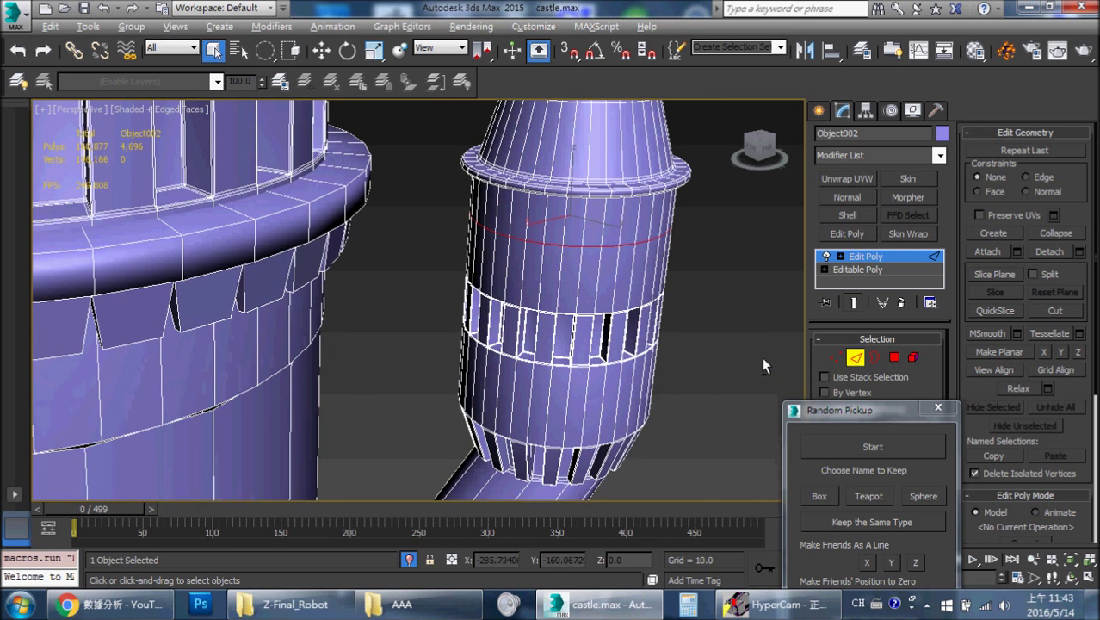
{"action": "scroll", "coordinate": [549, 398], "scroll_direction": "up", "scroll_amount": 3}
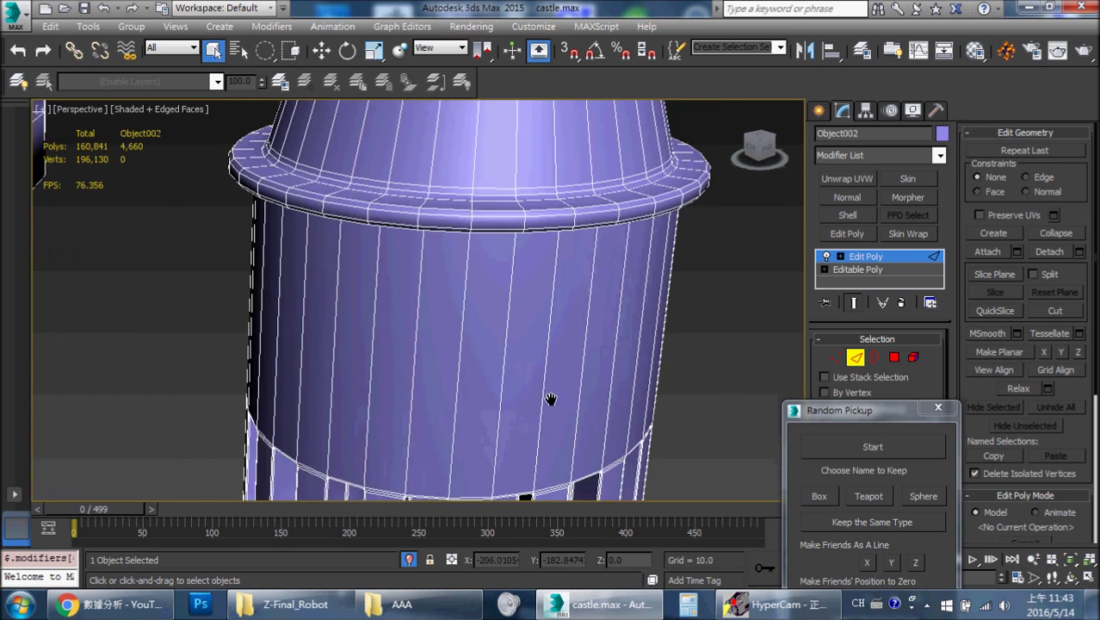
{"action": "scroll", "coordinate": [542, 407], "scroll_direction": "up", "scroll_amount": 2}
{"action": "scroll", "coordinate": [542, 408], "scroll_direction": "up", "scroll_amount": 2}
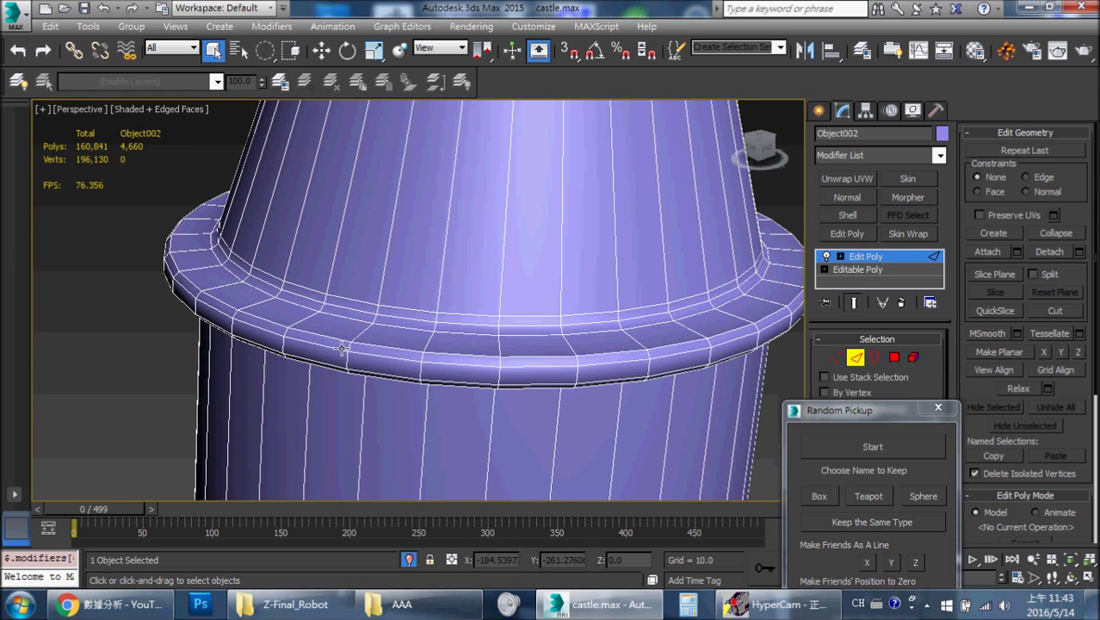
{"action": "mouse_move", "coordinate": [461, 367]}
{"action": "middle_mouse_down", "text": "alt"}
{"action": "mouse_move", "coordinate": [446, 319]}
{"action": "mouse_move", "coordinate": [377, 364]}
{"action": "middle_mouse_up", "text": "alt"}
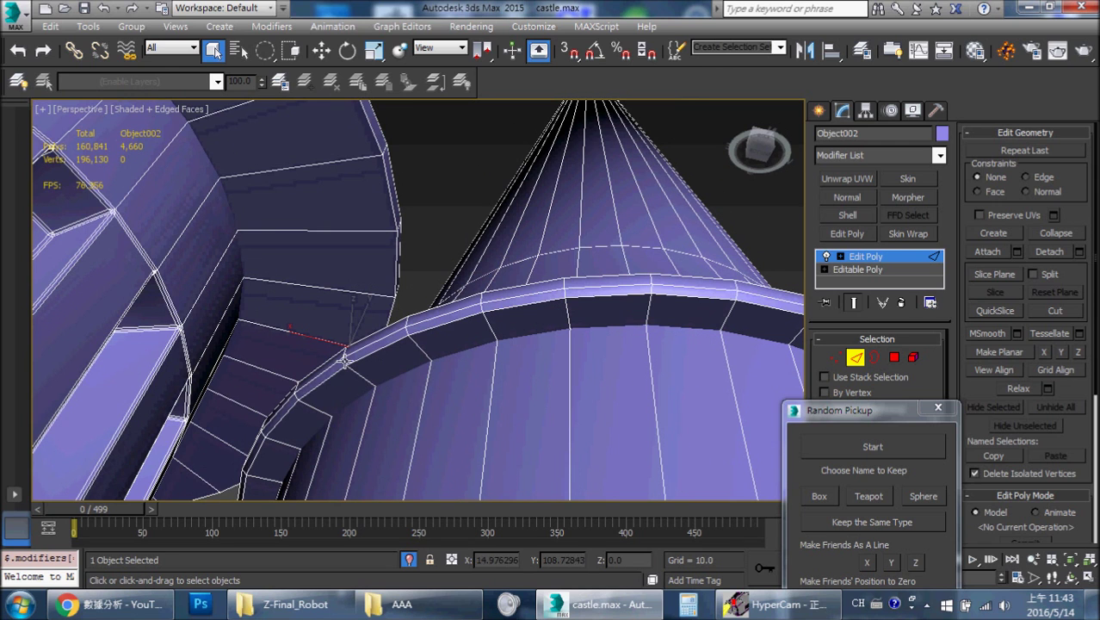
{"action": "middle_click_drag", "start_coordinate": [341, 349], "coordinate": [354, 378], "text": "alt"}
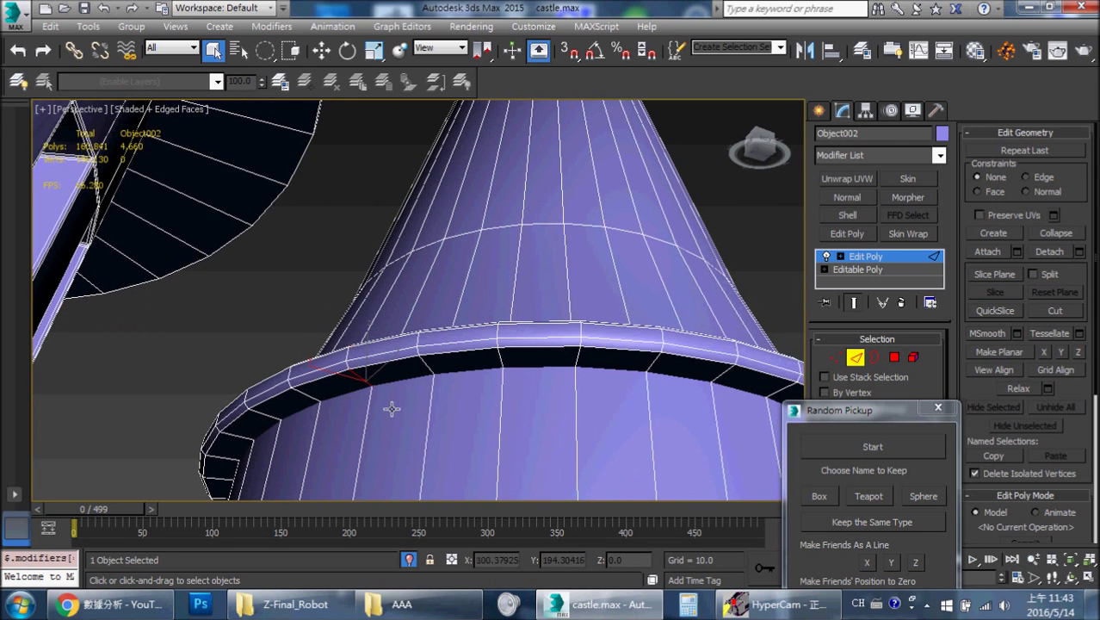
{"action": "scroll", "coordinate": [354, 377], "scroll_direction": "up", "scroll_amount": 2}
{"action": "scroll", "coordinate": [355, 376], "scroll_direction": "up", "scroll_amount": 2}
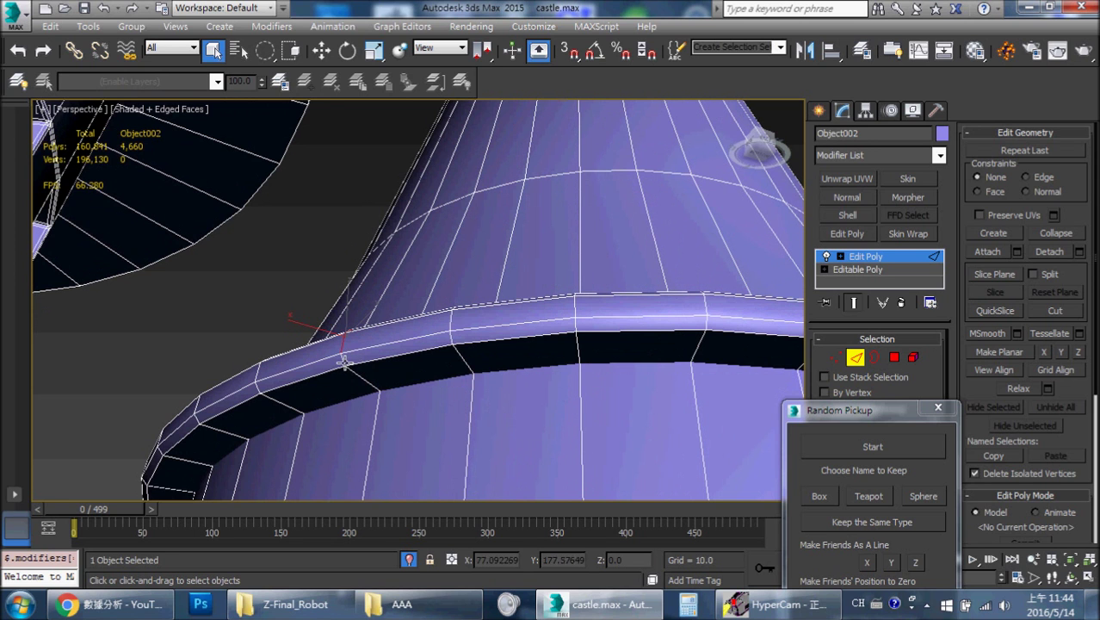
{"action": "middle_click_drag", "start_coordinate": [344, 344], "coordinate": [416, 422], "text": "alt"}
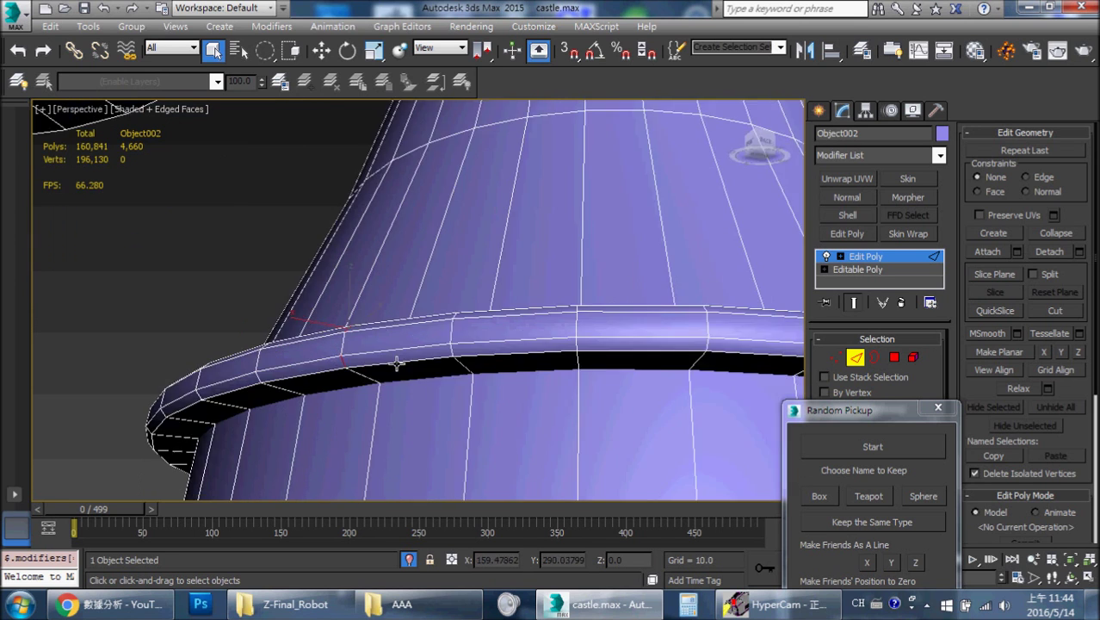
{"action": "key", "text": "alt+r"}
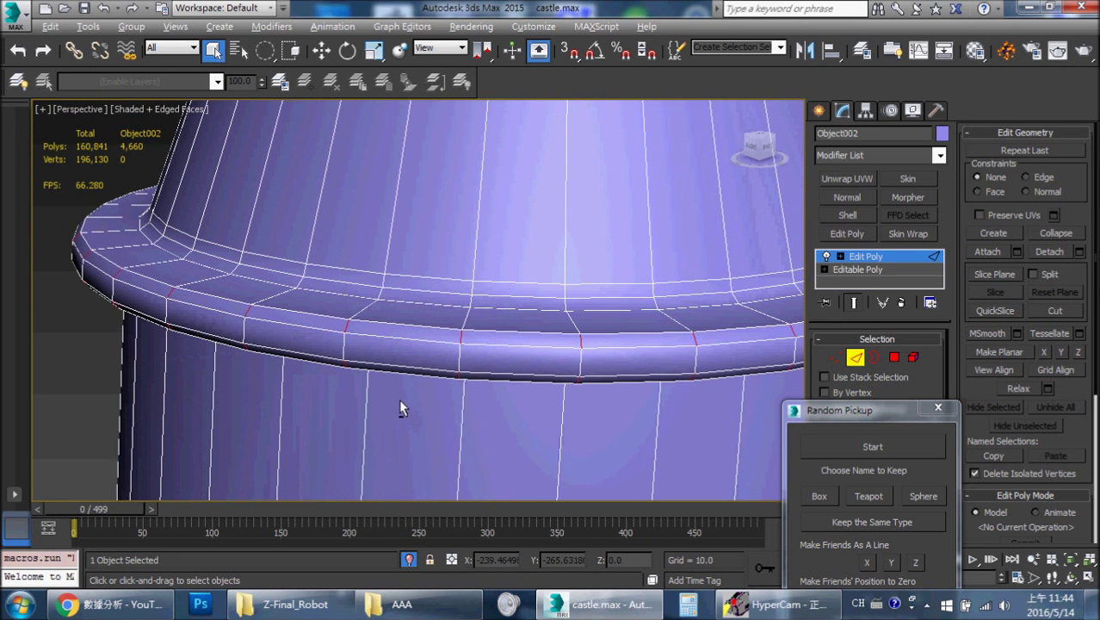
{"action": "left_click", "coordinate": [1051, 232]}
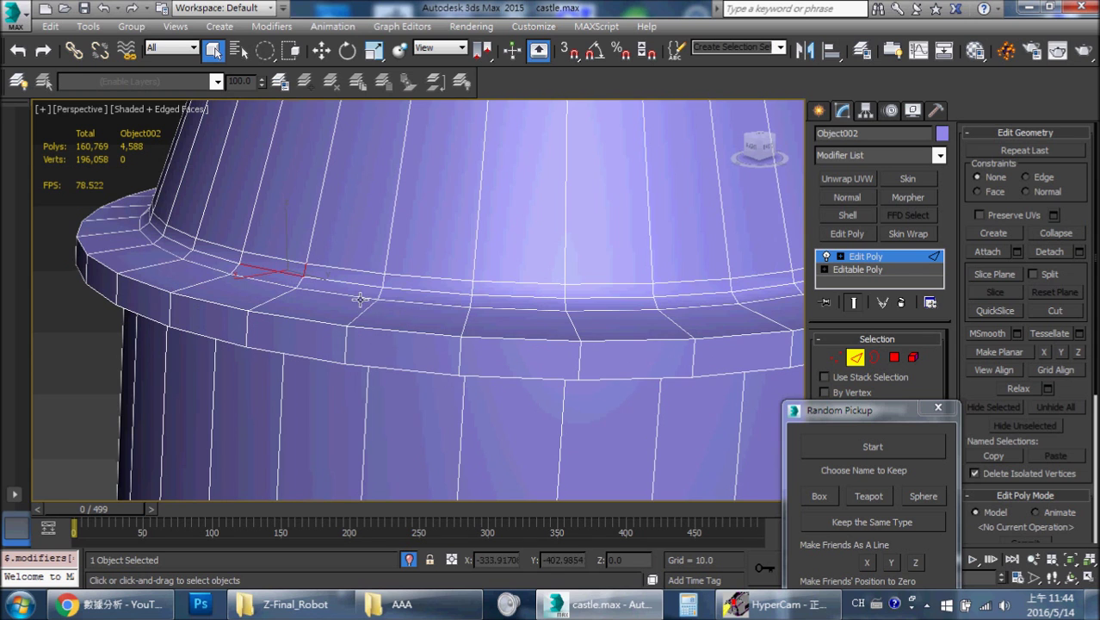
Pick a rim edge and collapse the redundant rim loop, bringing Object002 to about 4,516 polygons
{"action": "key", "text": "F3"}
{"action": "key", "text": "F3"}
{"action": "left_click", "coordinate": [303, 268]}
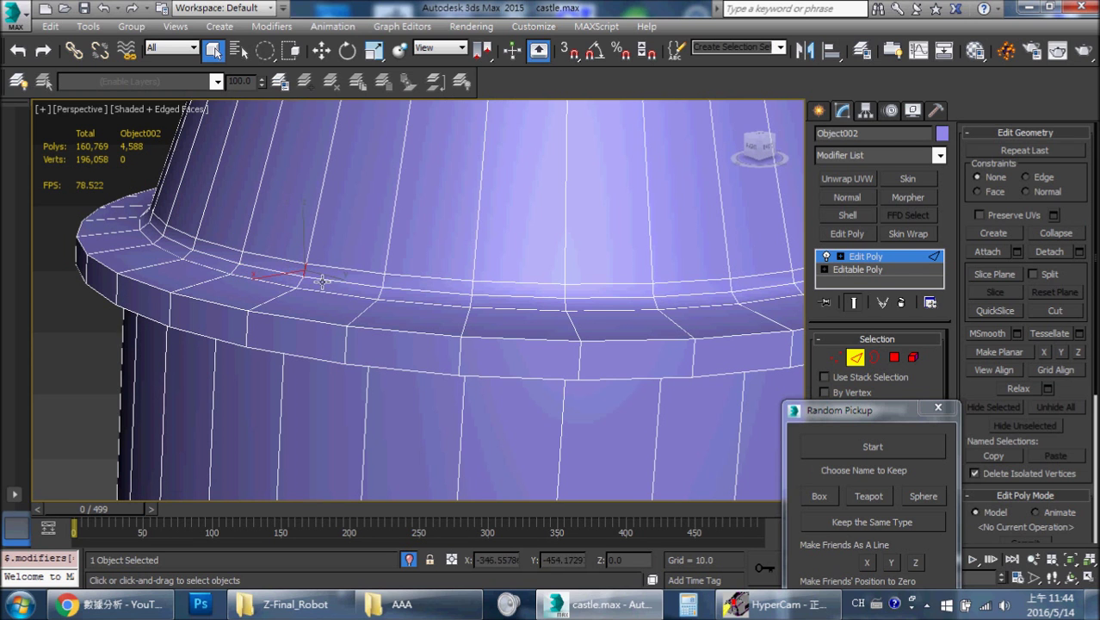
{"action": "key", "text": "F3"}
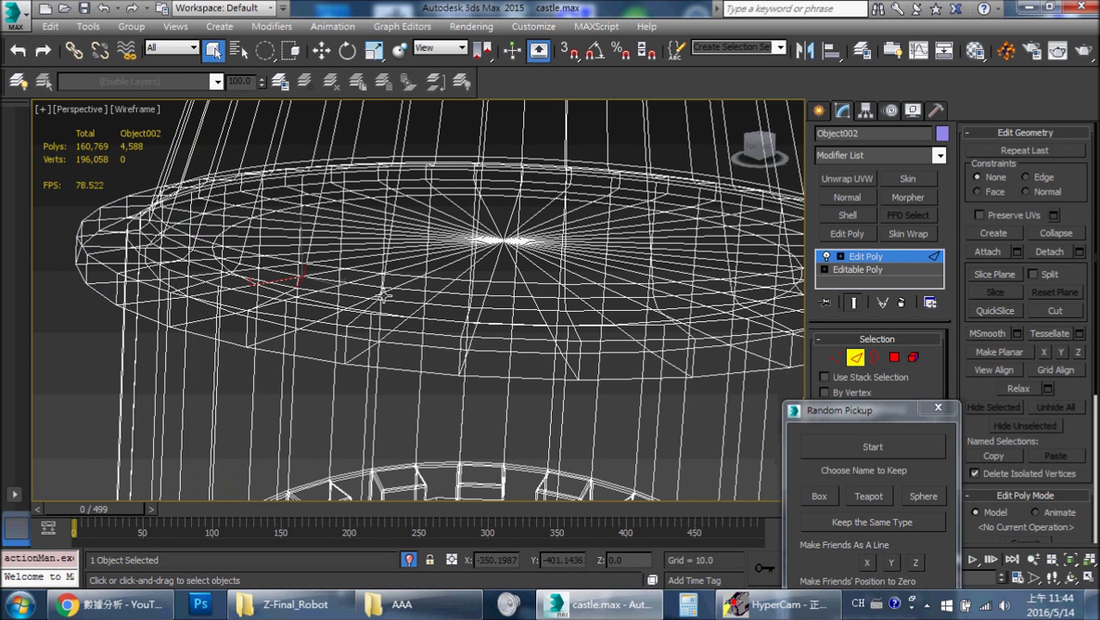
{"action": "key", "text": "F3"}
{"action": "key", "text": "F3"}
{"action": "key", "text": "F3"}
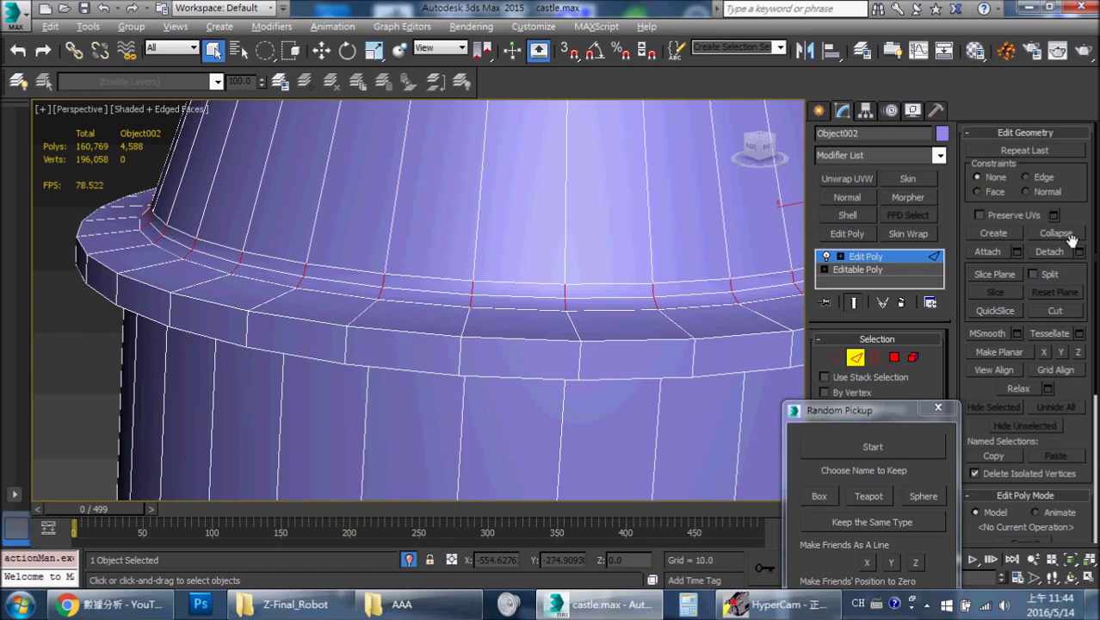
{"action": "left_click", "coordinate": [1069, 237]}
Extend the spire's edge selection into a full loop with Alt+L
{"action": "middle_click_drag", "start_coordinate": [415, 203], "coordinate": [415, 240], "text": "alt"}
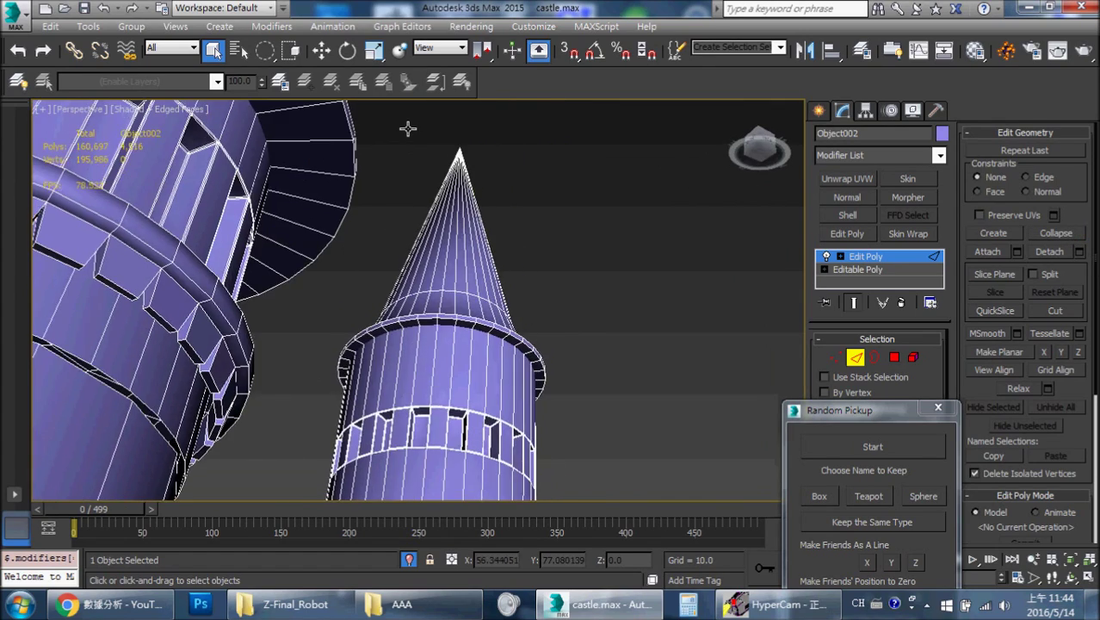
{"action": "scroll", "coordinate": [415, 240], "scroll_direction": "up", "scroll_amount": 3}
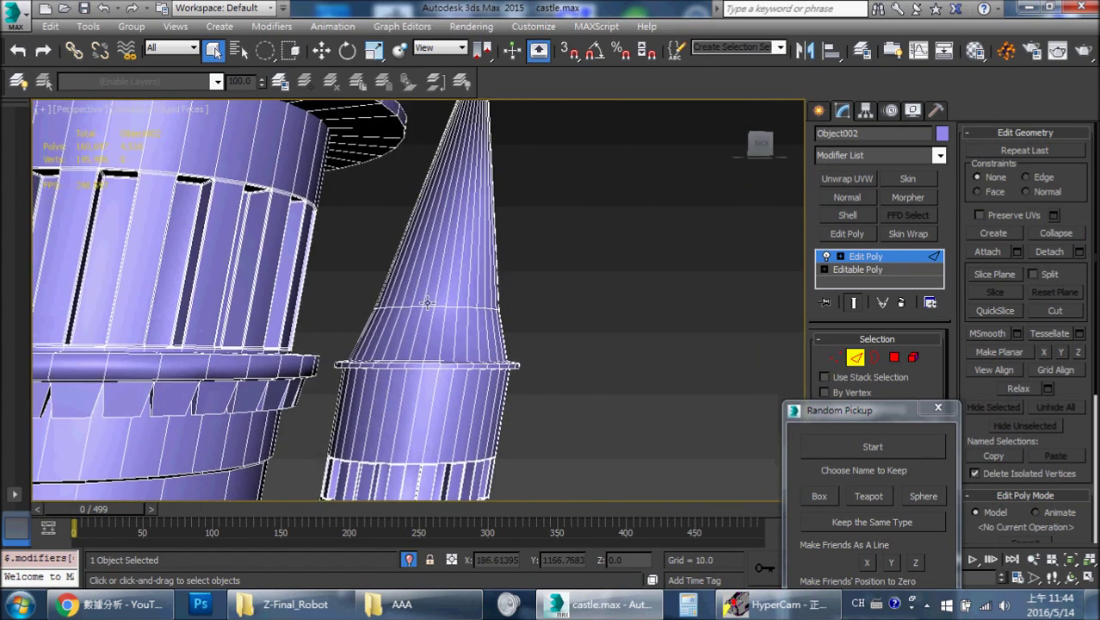
{"action": "scroll", "coordinate": [436, 291], "scroll_direction": "up", "scroll_amount": 3}
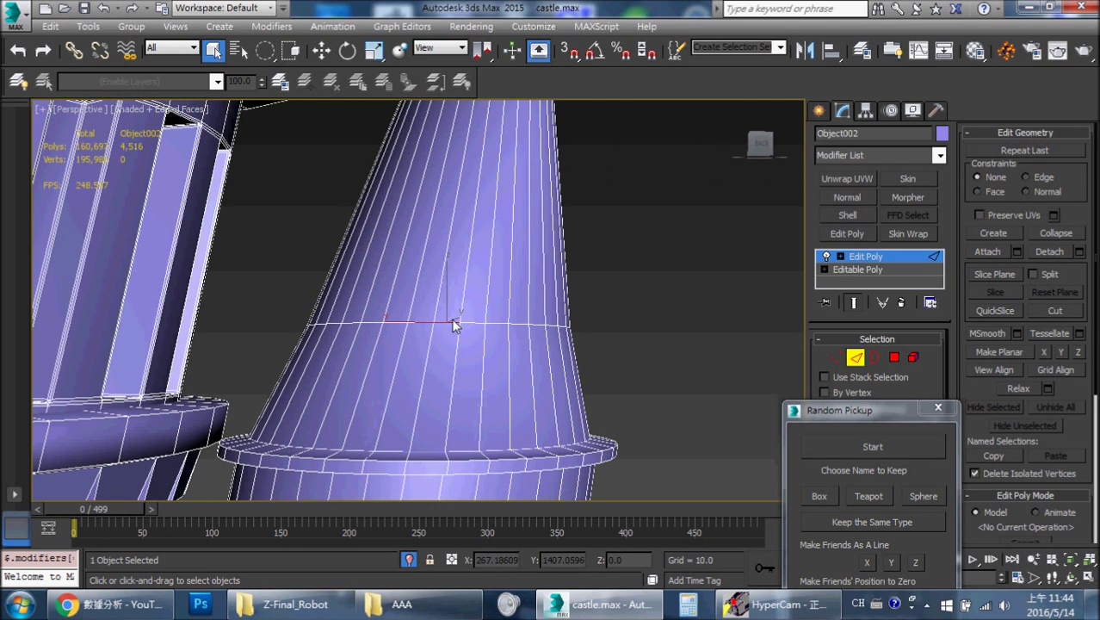
{"action": "scroll", "coordinate": [454, 324], "scroll_direction": "down", "scroll_amount": 5}
{"action": "scroll", "coordinate": [491, 273], "scroll_direction": "up", "scroll_amount": 2}
{"action": "scroll", "coordinate": [492, 276], "scroll_direction": "down", "scroll_amount": 2}
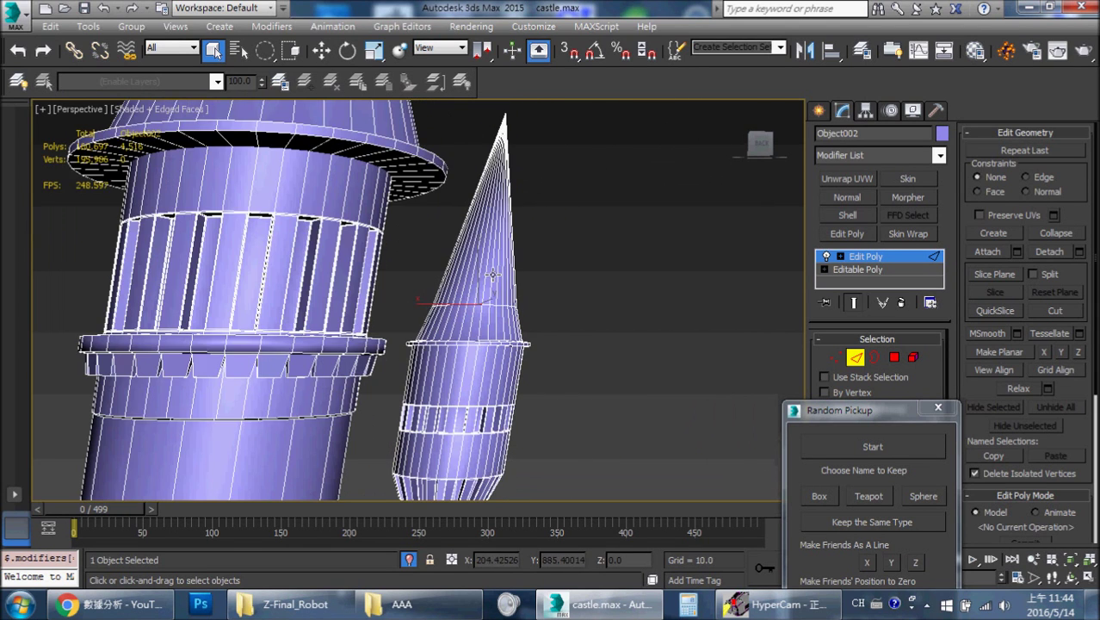
{"action": "scroll", "coordinate": [493, 275], "scroll_direction": "down", "scroll_amount": 1}
{"action": "key", "text": "alt+l"}
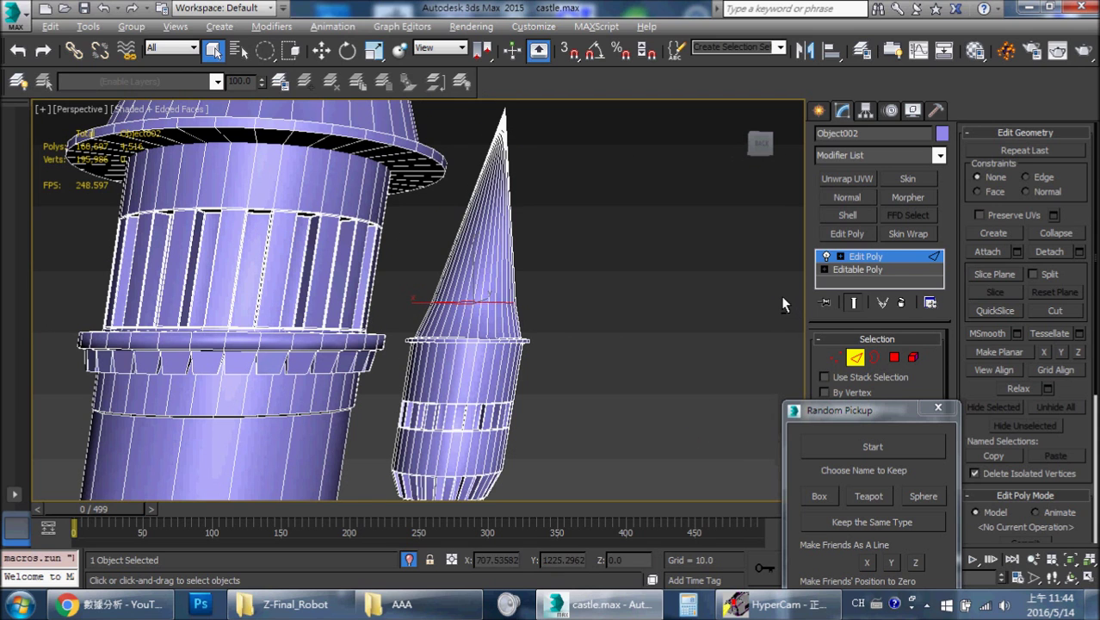
Hide edged faces, select the edge loop around the spire cone and frame it
{"action": "mouse_move", "coordinate": [594, 241]}
{"action": "middle_mouse_down", "text": "alt"}
{"action": "mouse_move", "coordinate": [410, 234]}
{"action": "mouse_move", "coordinate": [493, 277]}
{"action": "middle_mouse_up", "text": "alt"}
{"action": "key", "text": "F4"}
{"action": "key", "text": "ctrl+shift+e"}
{"action": "key", "text": "z"}
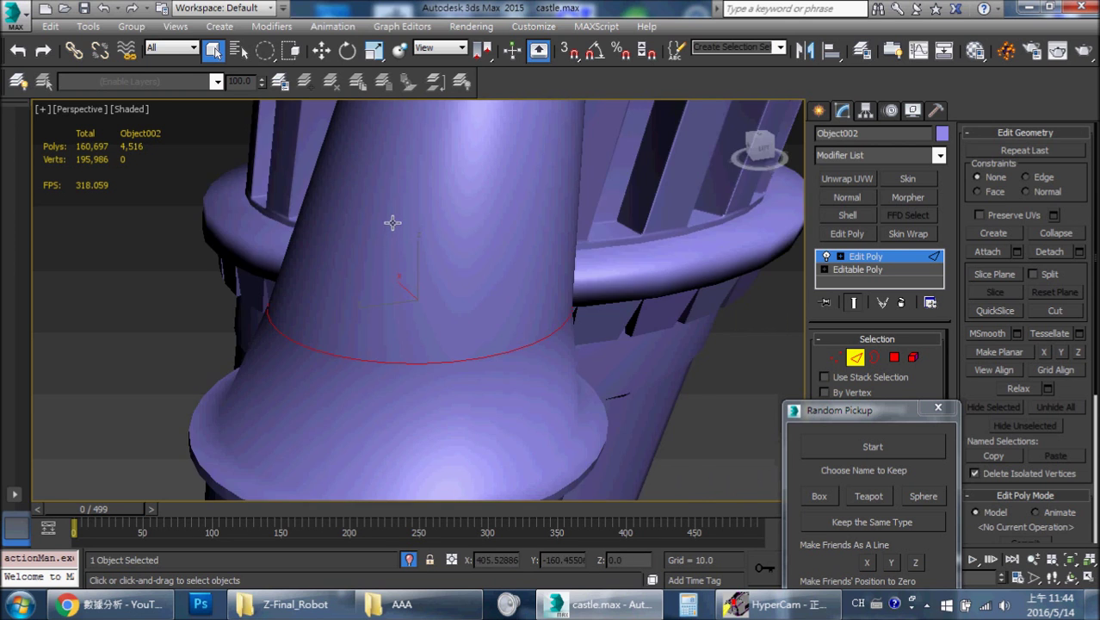
{"action": "scroll", "coordinate": [377, 149], "scroll_direction": "down", "scroll_amount": 5}
{"action": "scroll", "coordinate": [431, 215], "scroll_direction": "down", "scroll_amount": 3}
{"action": "scroll", "coordinate": [500, 284], "scroll_direction": "down", "scroll_amount": 4}
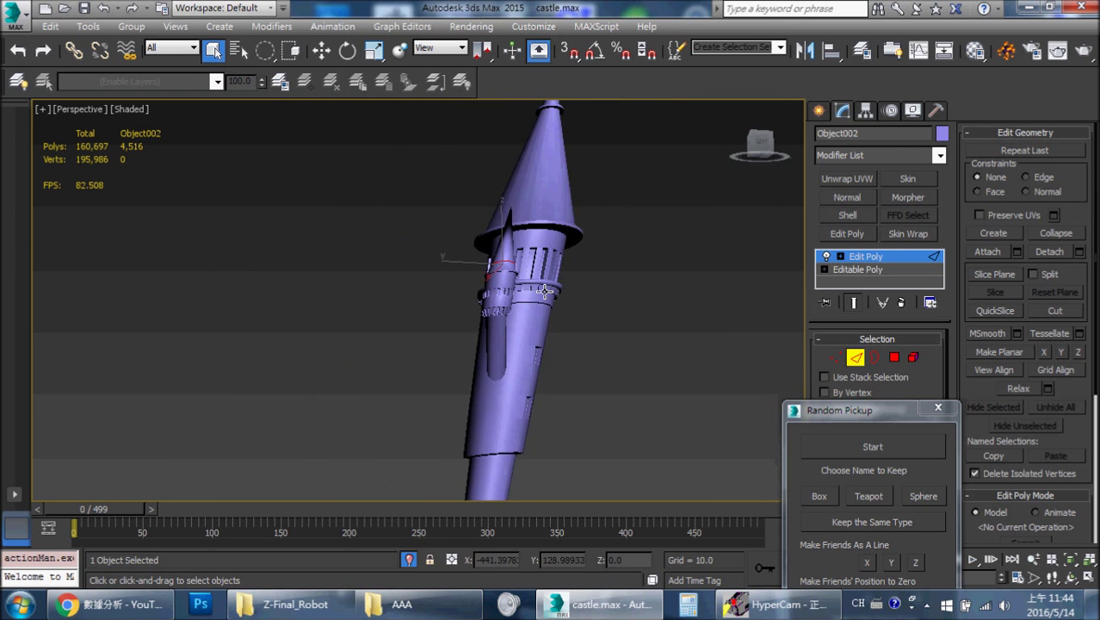
{"action": "scroll", "coordinate": [546, 335], "scroll_direction": "down", "scroll_amount": 2}
Stand the tower upright and inspect the spire cone with edged faces shown, then hidden
{"action": "mouse_move", "coordinate": [547, 336]}
{"action": "middle_mouse_down", "text": "alt"}
{"action": "mouse_move", "coordinate": [388, 329]}
{"action": "mouse_move", "coordinate": [680, 371]}
{"action": "mouse_move", "coordinate": [635, 350]}
{"action": "middle_mouse_up", "text": "alt"}
{"action": "scroll", "coordinate": [635, 349], "scroll_direction": "up", "scroll_amount": 5}
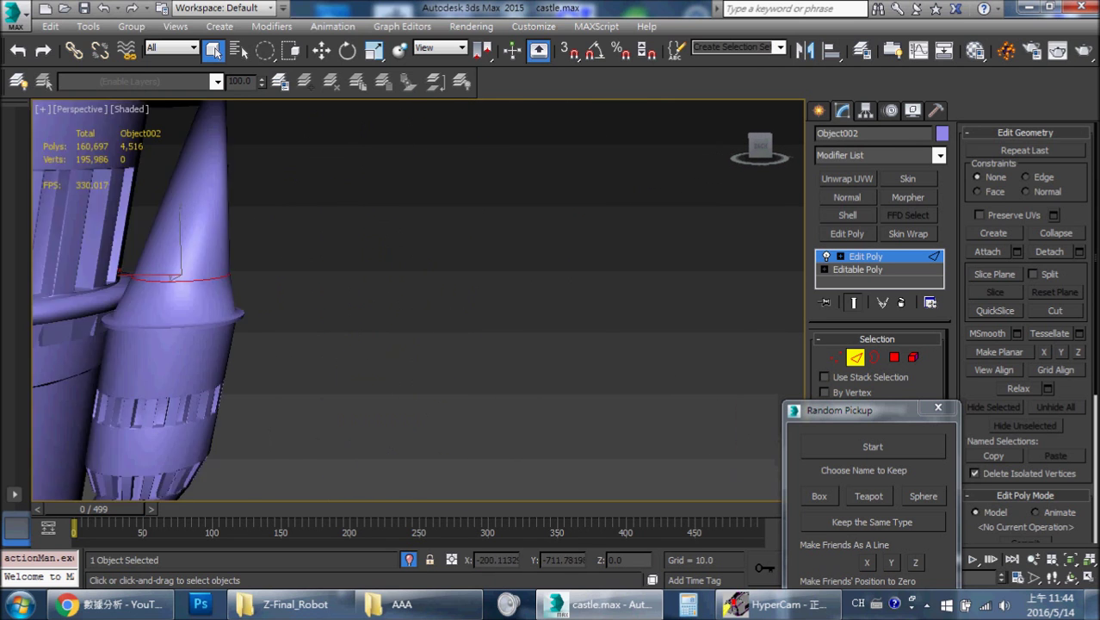
{"action": "scroll", "coordinate": [635, 349], "scroll_direction": "down", "scroll_amount": 3}
{"action": "scroll", "coordinate": [554, 370], "scroll_direction": "up", "scroll_amount": 1}
{"action": "scroll", "coordinate": [555, 370], "scroll_direction": "up", "scroll_amount": 2}
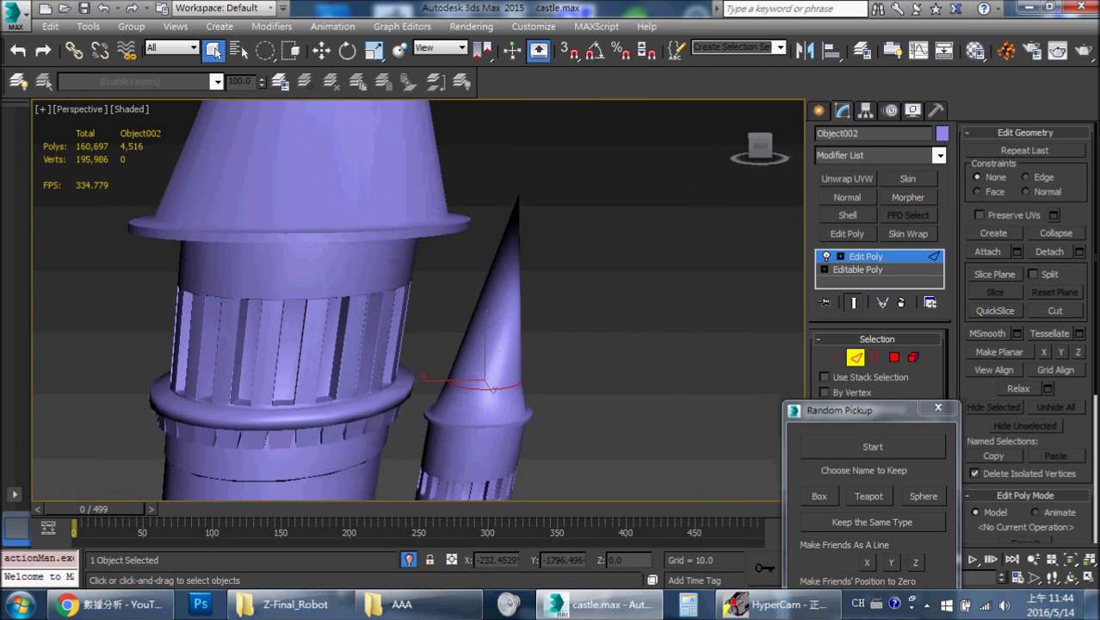
{"action": "scroll", "coordinate": [554, 370], "scroll_direction": "up", "scroll_amount": 3}
{"action": "scroll", "coordinate": [555, 370], "scroll_direction": "up", "scroll_amount": 2}
{"action": "key", "text": "F4"}
{"action": "scroll", "coordinate": [560, 315], "scroll_direction": "up", "scroll_amount": 2}
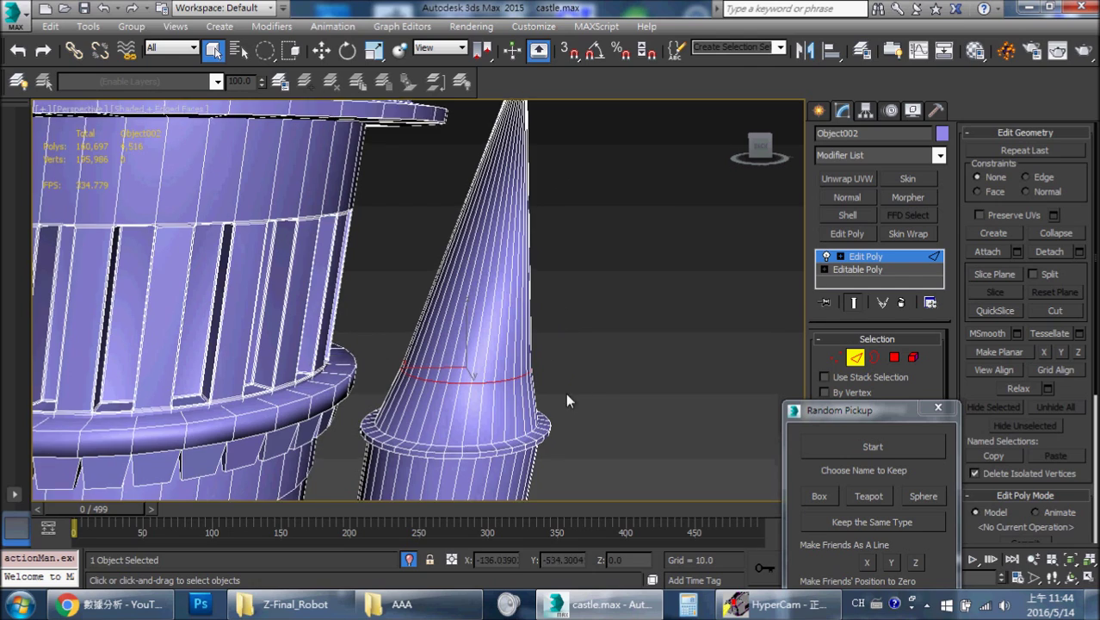
{"action": "mouse_move", "coordinate": [564, 316]}
{"action": "middle_mouse_down"}
{"action": "mouse_move", "coordinate": [568, 344]}
{"action": "mouse_move", "coordinate": [528, 337]}
{"action": "mouse_move", "coordinate": [491, 364]}
{"action": "middle_mouse_up"}
{"action": "scroll", "coordinate": [568, 344], "scroll_direction": "down", "scroll_amount": 2}
{"action": "scroll", "coordinate": [570, 364], "scroll_direction": "down", "scroll_amount": 4}
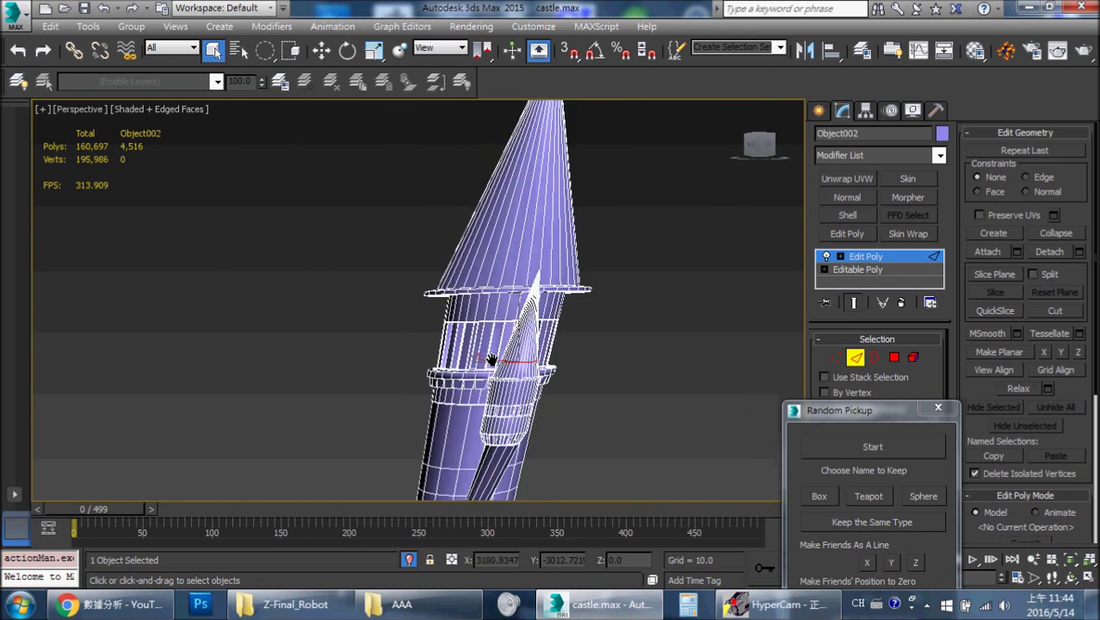
{"action": "scroll", "coordinate": [492, 364], "scroll_direction": "down", "scroll_amount": 3}
{"action": "key", "text": "F4"}
{"action": "key", "text": "F4"}
{"action": "key", "text": "F4"}
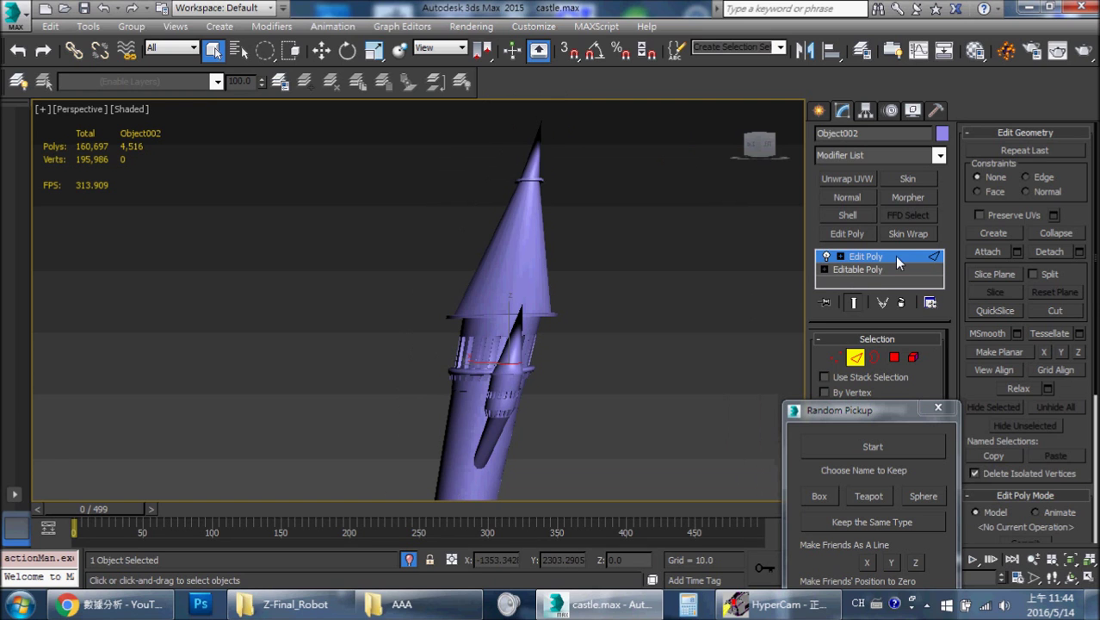
{"action": "left_click", "coordinate": [894, 255]}
{"action": "left_click", "coordinate": [827, 256]}
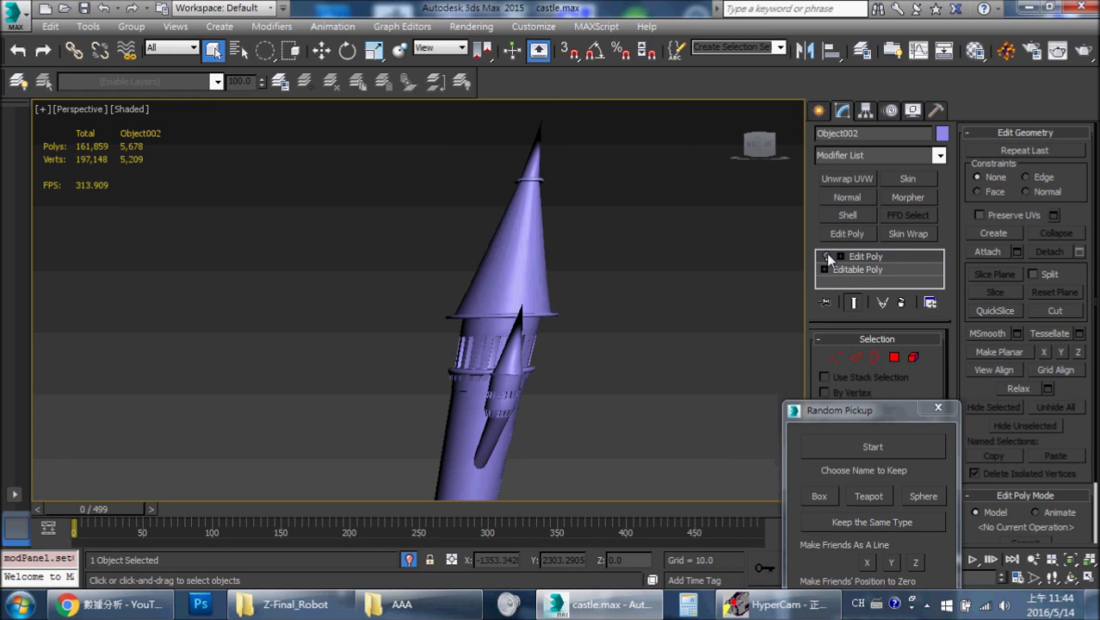
{"action": "left_click", "coordinate": [827, 256]}
{"action": "left_click", "coordinate": [827, 256]}
{"action": "left_click", "coordinate": [827, 256]}
{"action": "left_click", "coordinate": [827, 256]}
{"action": "key", "text": "F4"}
{"action": "left_click", "coordinate": [827, 256]}
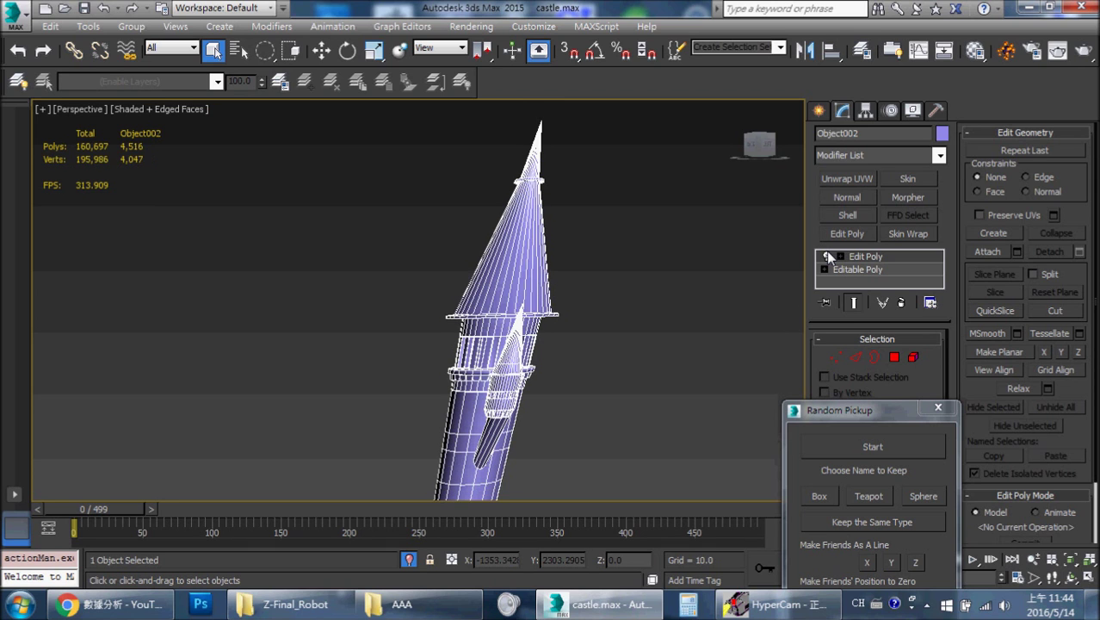
{"action": "left_click", "coordinate": [827, 257]}
{"action": "left_click", "coordinate": [827, 256]}
{"action": "left_click", "coordinate": [827, 256]}
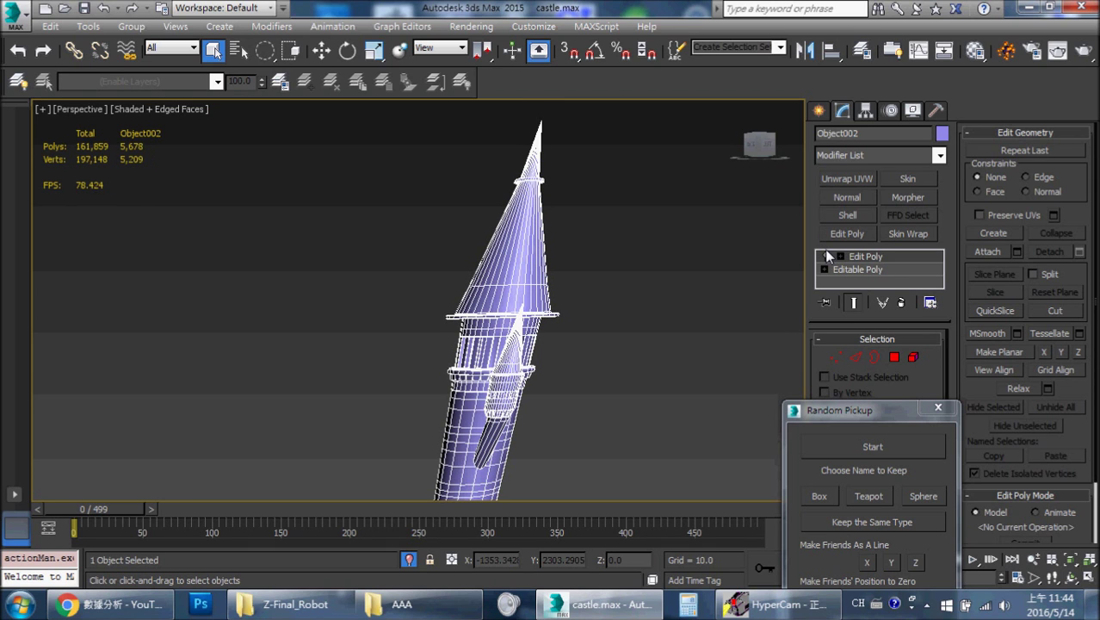
{"action": "left_click", "coordinate": [827, 257]}
{"action": "left_click", "coordinate": [827, 257]}
{"action": "left_click", "coordinate": [827, 257]}
{"action": "left_click", "coordinate": [827, 256]}
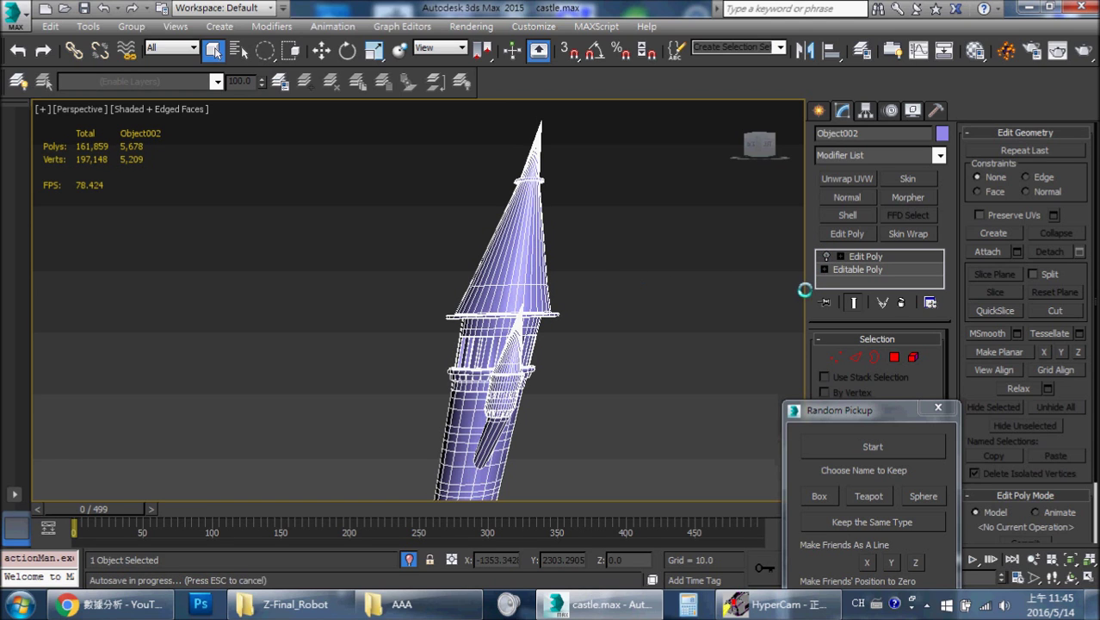
{"action": "scroll", "coordinate": [658, 238], "scroll_direction": "up", "scroll_amount": 3}
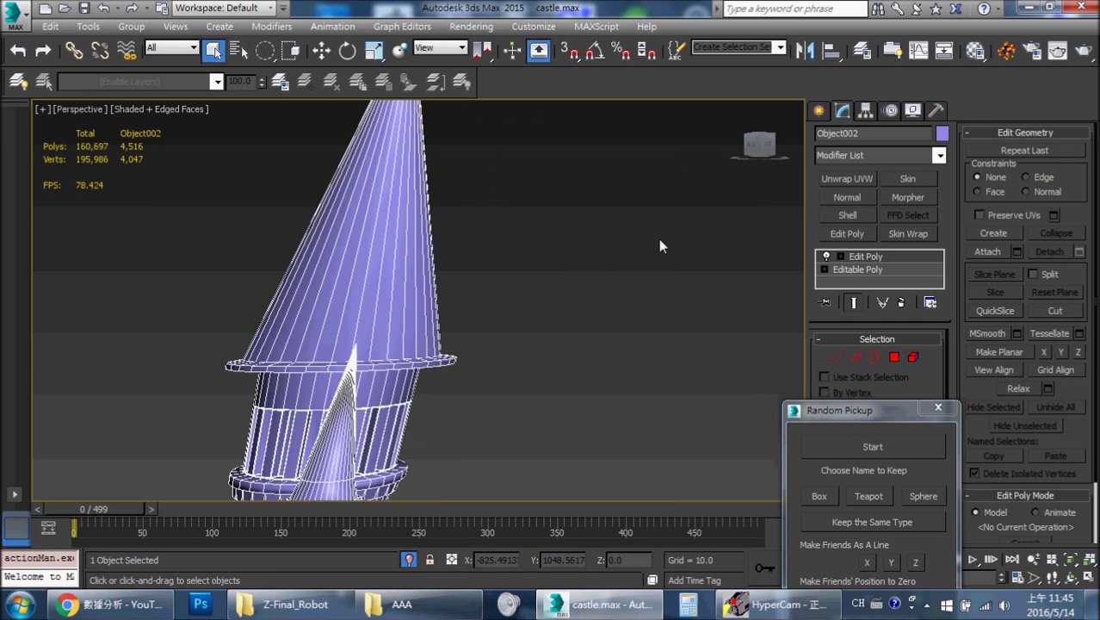
{"action": "scroll", "coordinate": [546, 256], "scroll_direction": "down", "scroll_amount": 3}
{"action": "key", "text": "F4"}
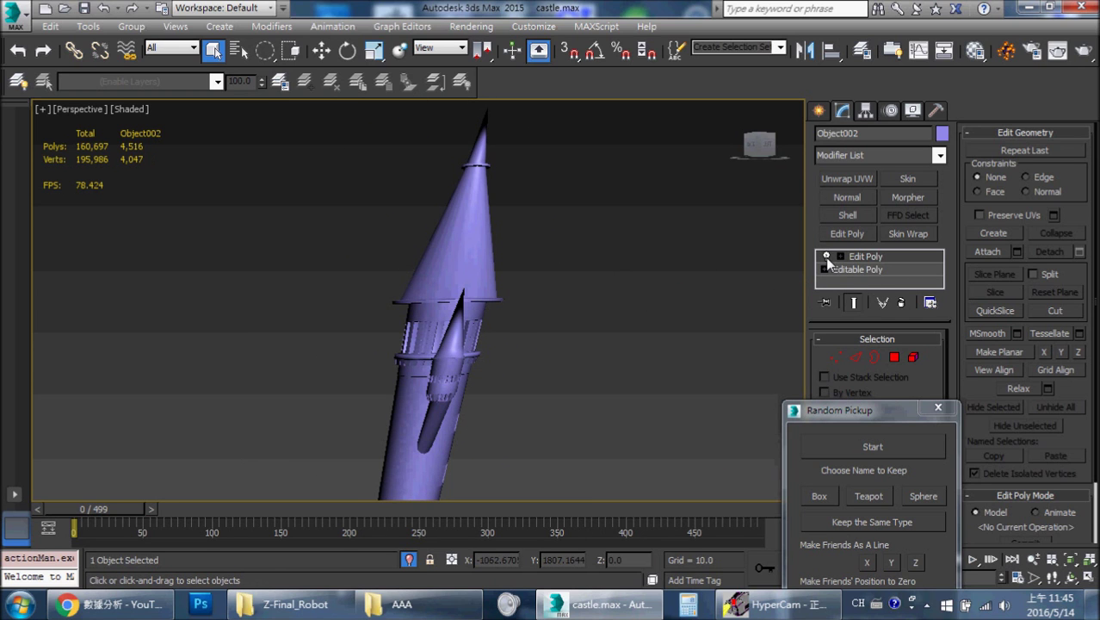
{"action": "left_click", "coordinate": [826, 258]}
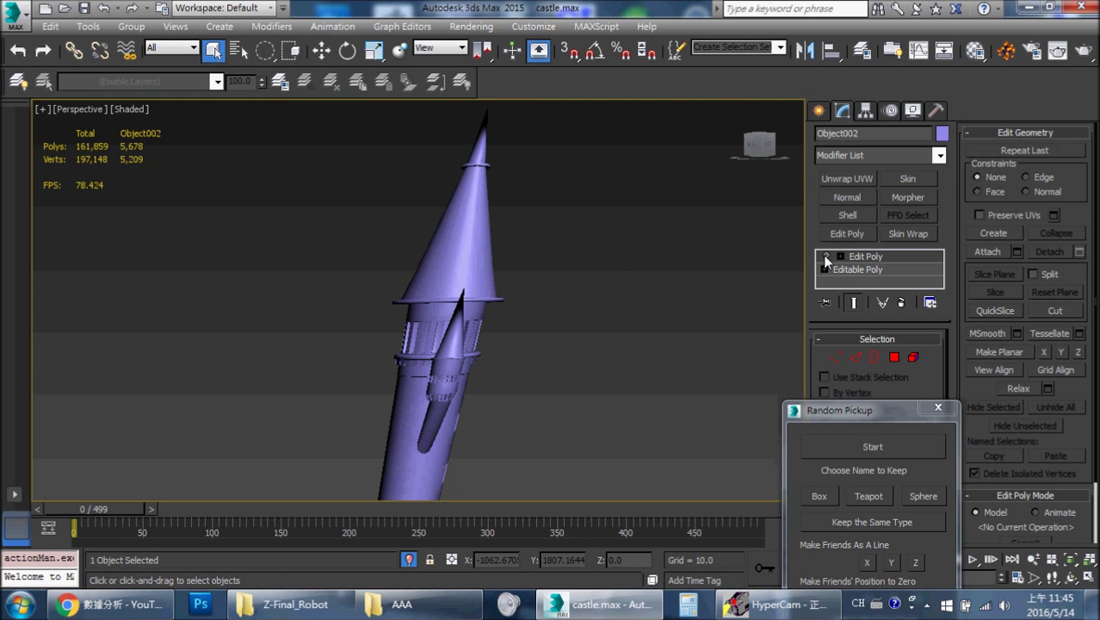
{"action": "middle_click_drag", "start_coordinate": [518, 244], "coordinate": [602, 241]}
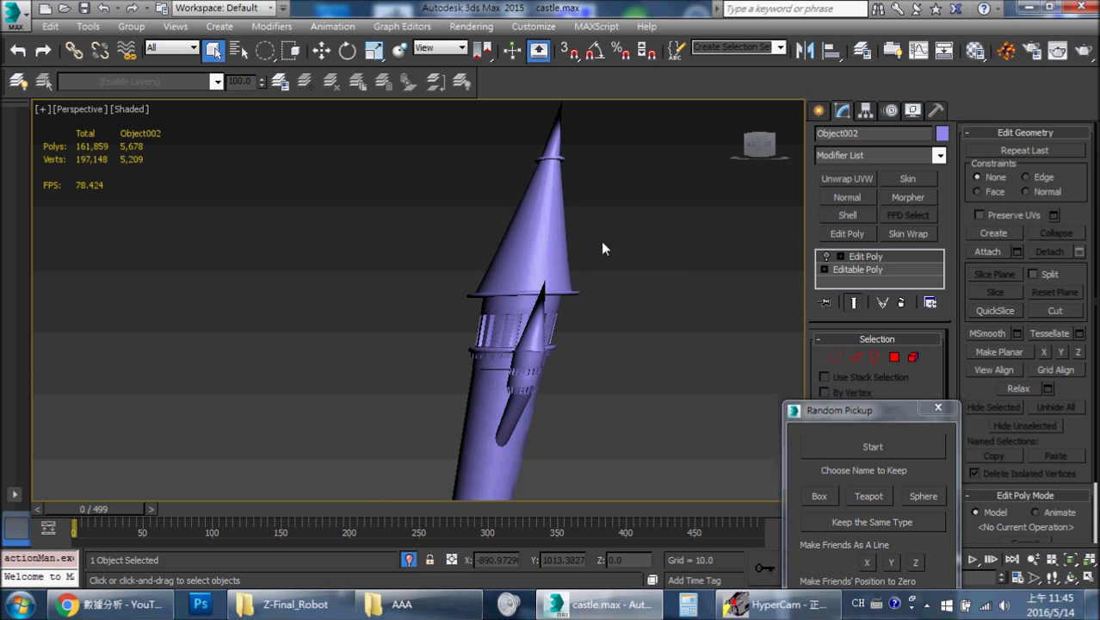
{"action": "left_click", "coordinate": [826, 258]}
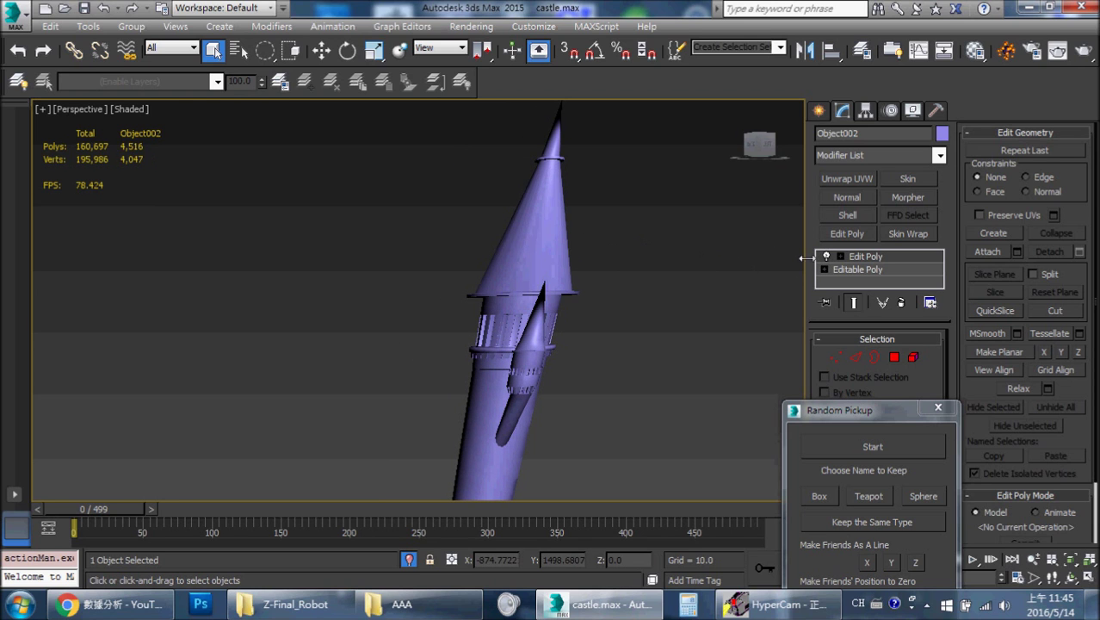
{"action": "key", "text": "F4"}
{"action": "mouse_move", "coordinate": [625, 258]}
{"action": "middle_mouse_down"}
{"action": "mouse_move", "coordinate": [590, 259]}
{"action": "mouse_move", "coordinate": [591, 276]}
{"action": "middle_mouse_up"}
Clone the tower as an independent copy, Object003, and remove its Edit Poly modifier
{"action": "key", "text": "ctrl+v"}
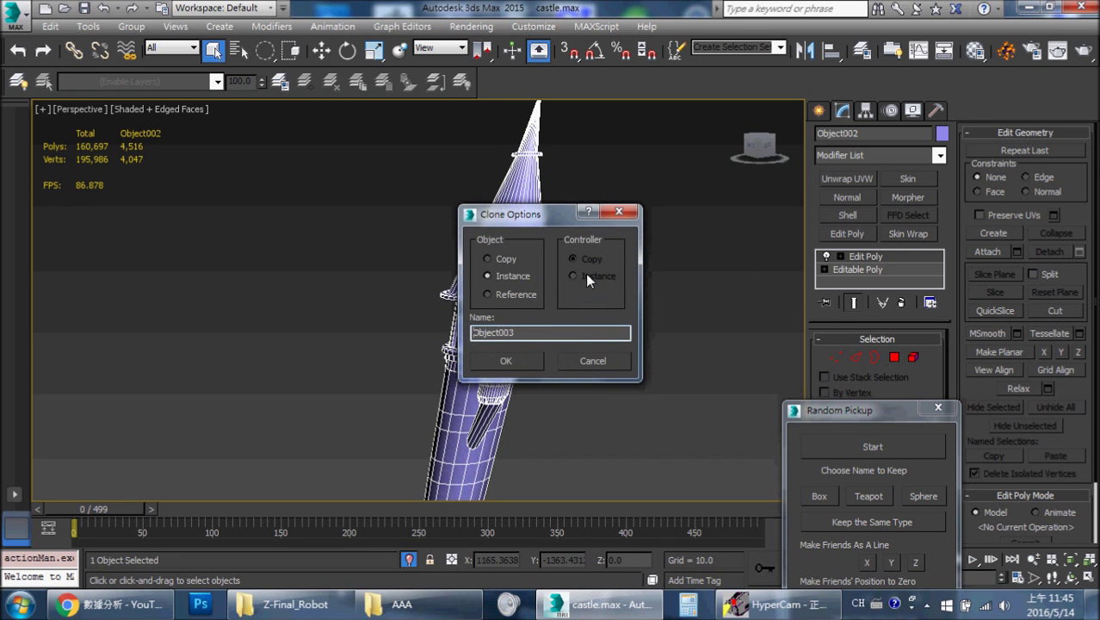
{"action": "left_click", "coordinate": [487, 259]}
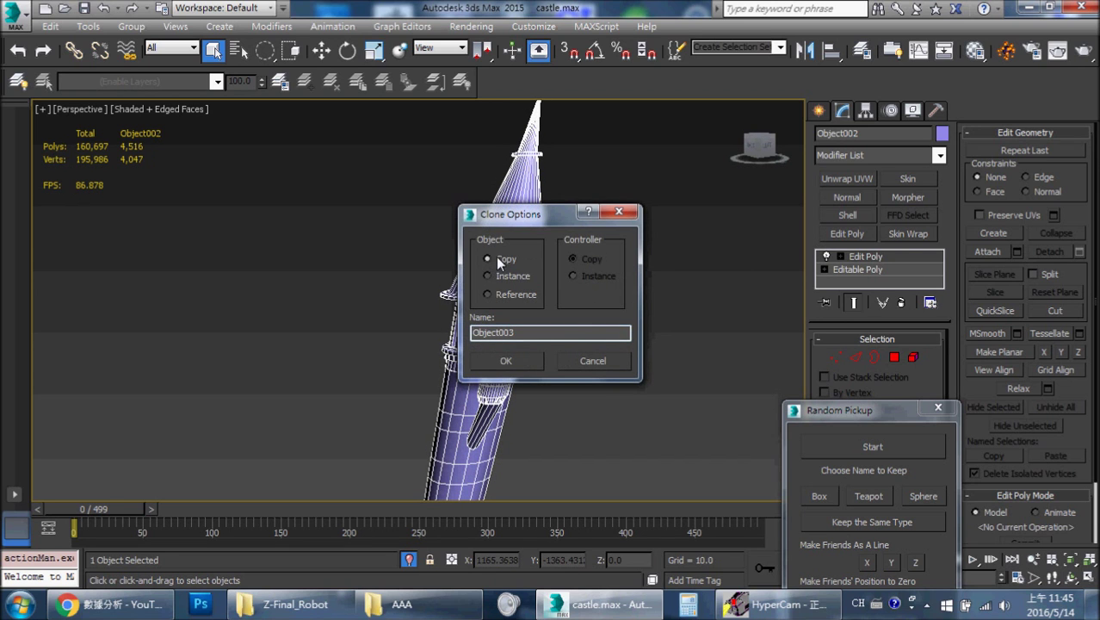
{"action": "left_click", "coordinate": [512, 362]}
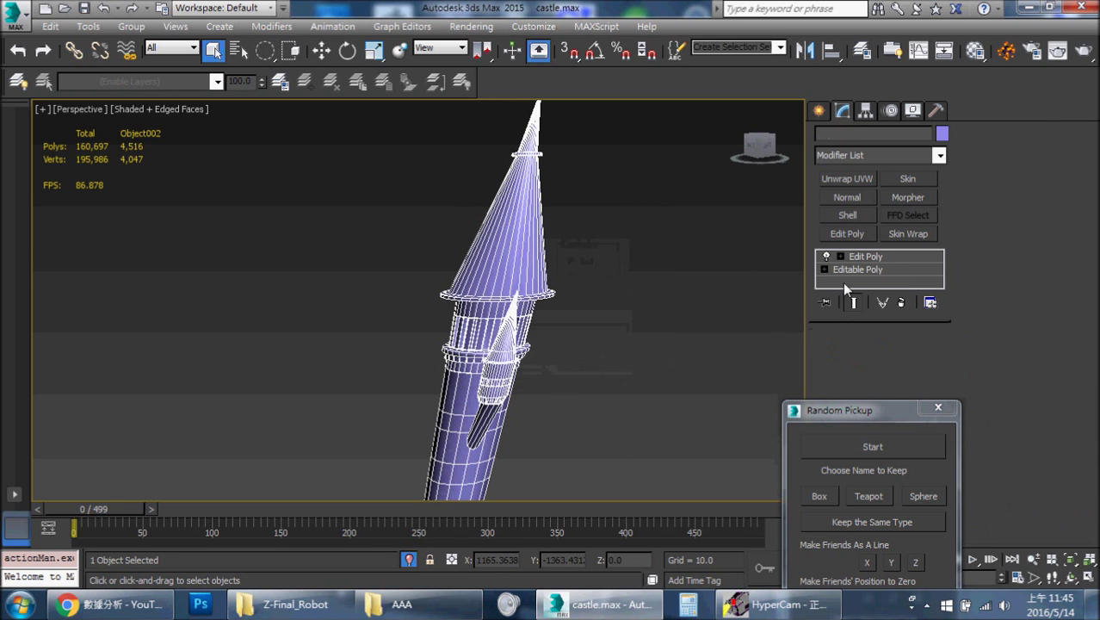
{"action": "left_click", "coordinate": [901, 304]}
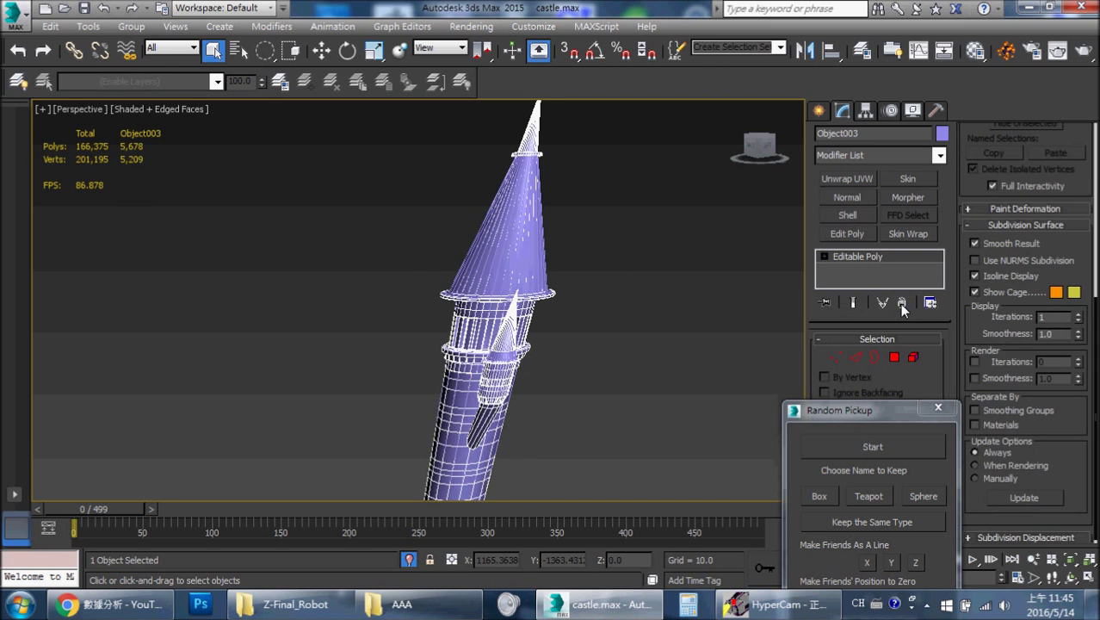
Select Object003's cone roof element in Element mode and frame it with edged shading
{"action": "key", "text": "F3"}
{"action": "scroll", "coordinate": [531, 237], "scroll_direction": "up", "scroll_amount": 5}
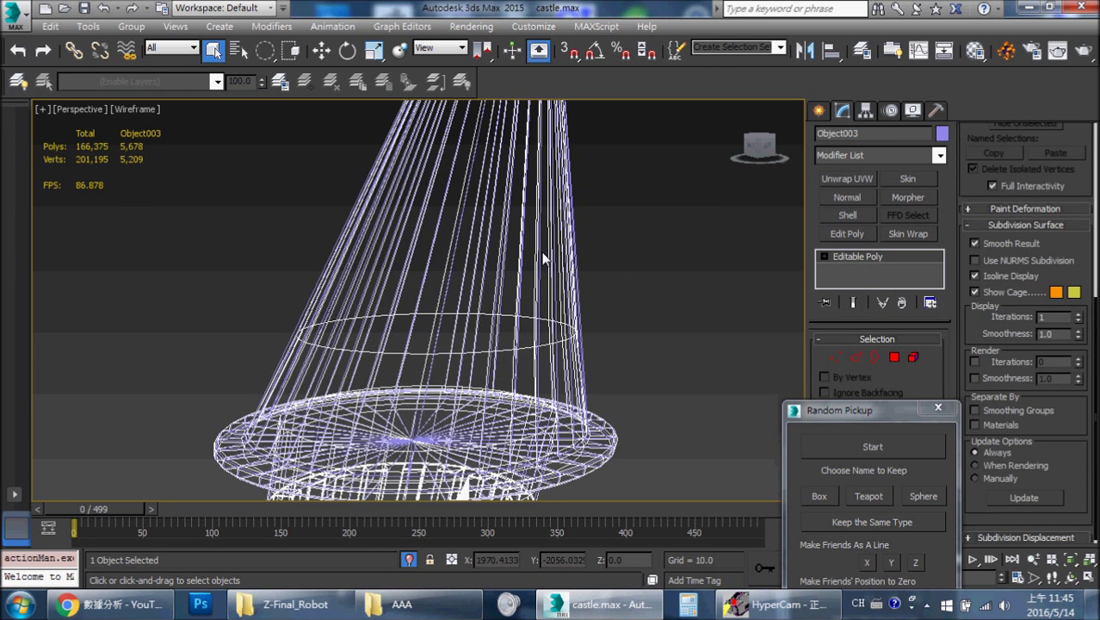
{"action": "middle_click_drag", "start_coordinate": [544, 259], "coordinate": [622, 310], "text": "alt"}
{"action": "key", "text": "F3"}
{"action": "key", "text": "F3"}
{"action": "key", "text": "F3"}
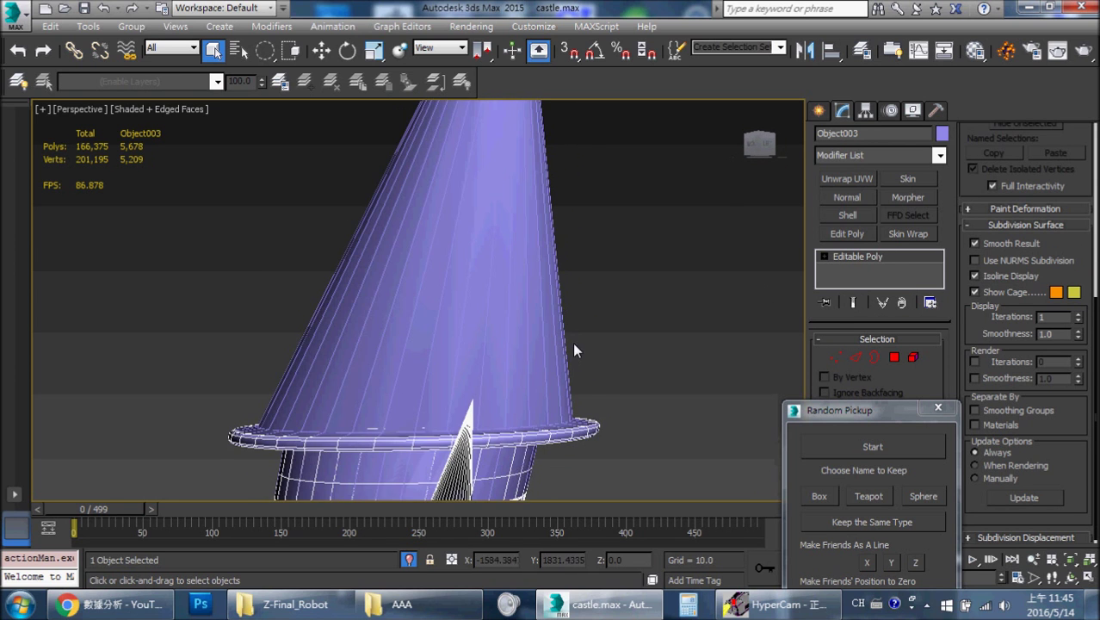
{"action": "scroll", "coordinate": [588, 290], "scroll_direction": "down", "scroll_amount": 4}
{"action": "key", "text": "F3"}
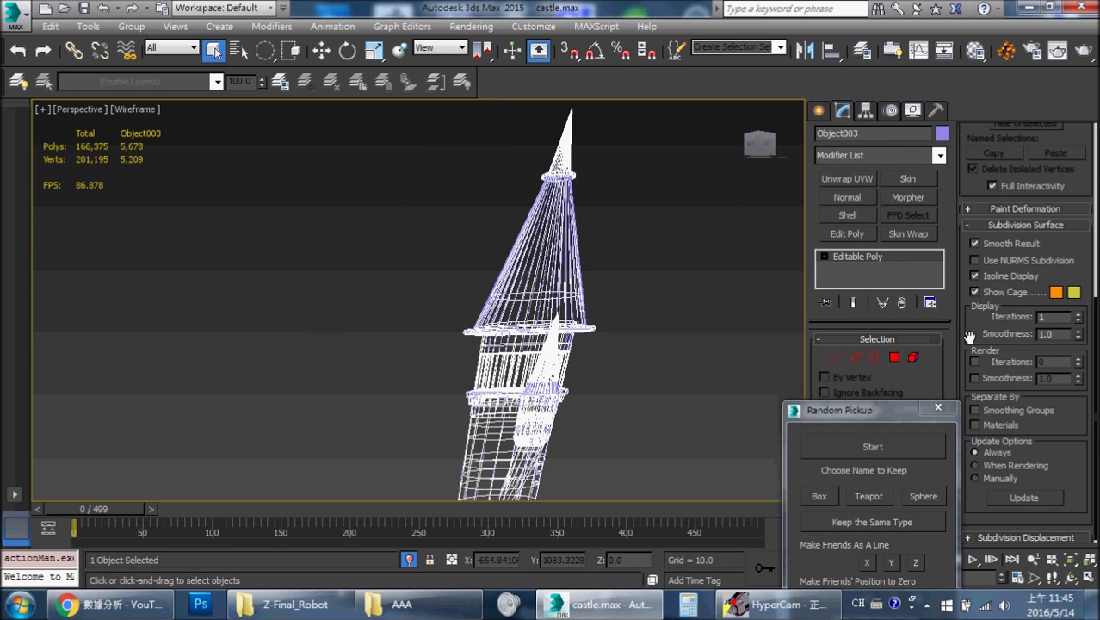
{"action": "left_click", "coordinate": [914, 358]}
{"action": "left_click", "coordinate": [562, 259]}
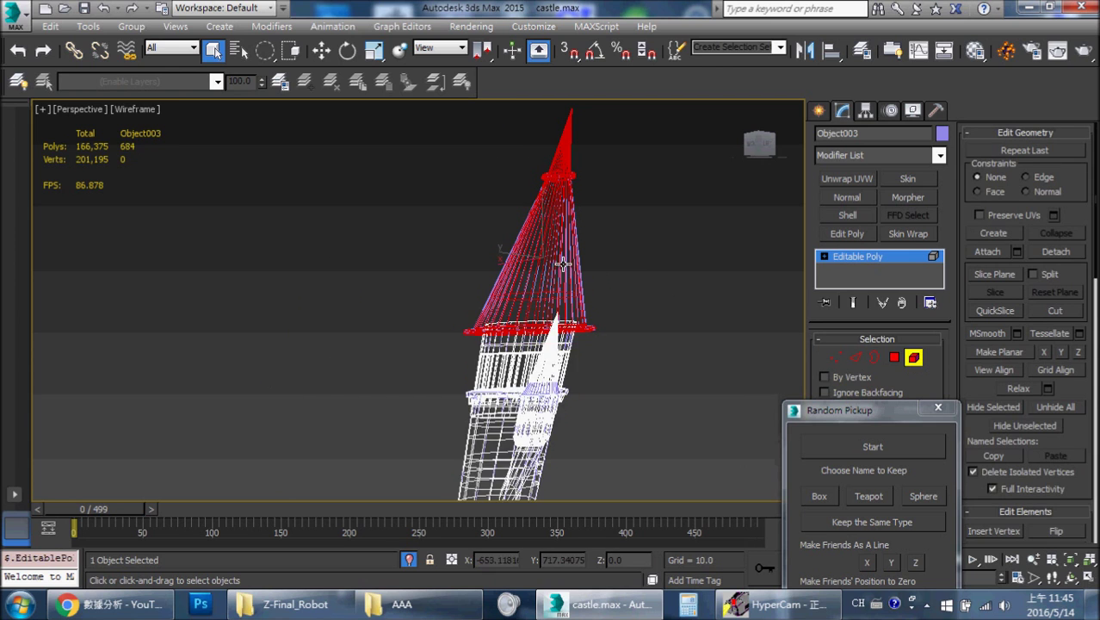
{"action": "key", "text": "F3"}
{"action": "key", "text": "z"}
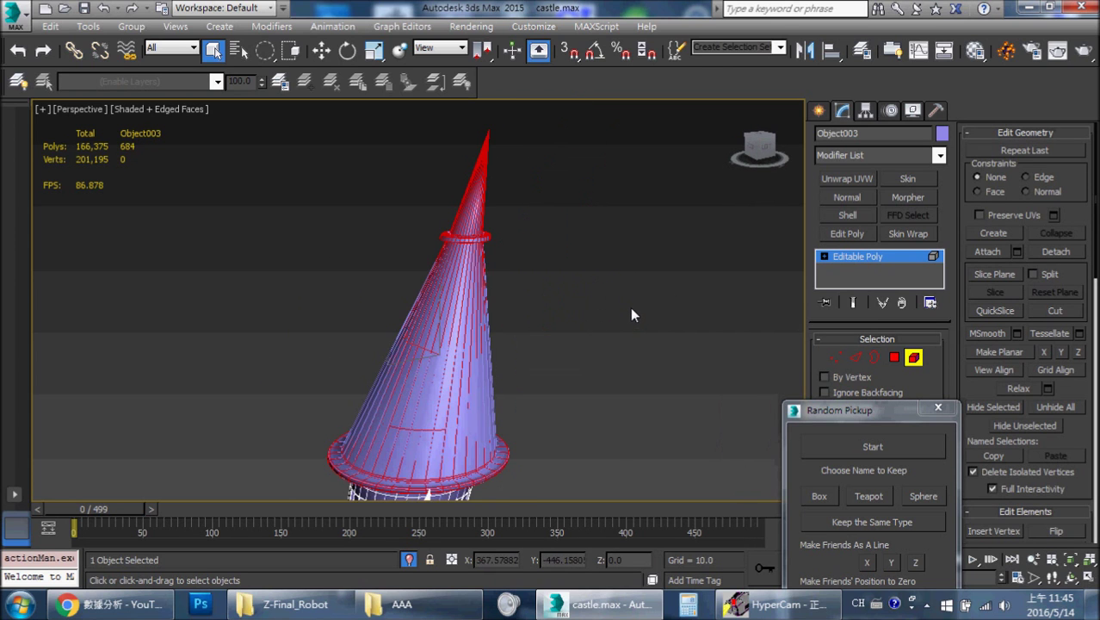
{"action": "middle_click_drag", "start_coordinate": [633, 304], "coordinate": [662, 275], "text": "alt"}
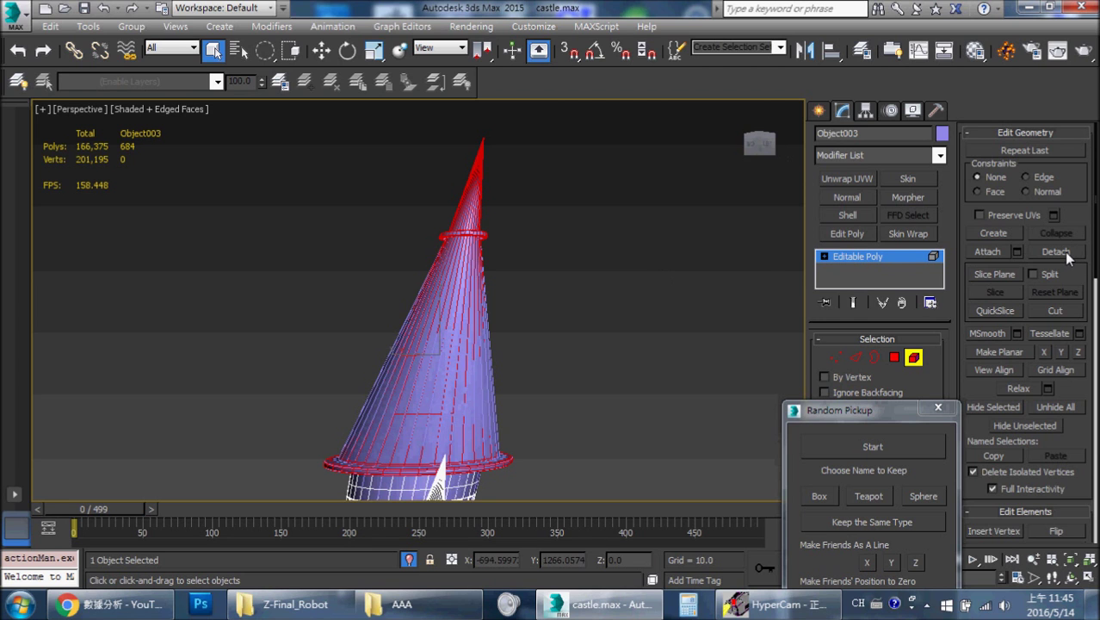
In Polygon mode, restore the full roof cone selection and frame it in the viewport
{"action": "middle_click_drag", "start_coordinate": [625, 255], "coordinate": [697, 199], "text": "alt"}
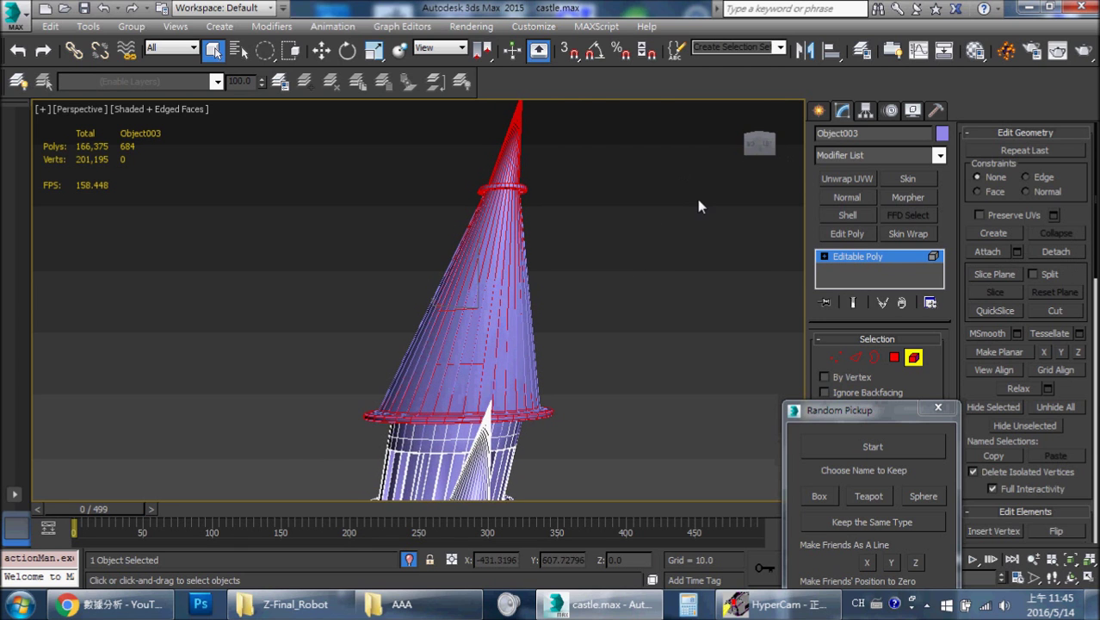
{"action": "key", "text": "F3"}
{"action": "scroll", "coordinate": [522, 229], "scroll_direction": "up", "scroll_amount": 3}
{"action": "middle_click_drag", "start_coordinate": [522, 226], "coordinate": [571, 427], "text": "alt"}
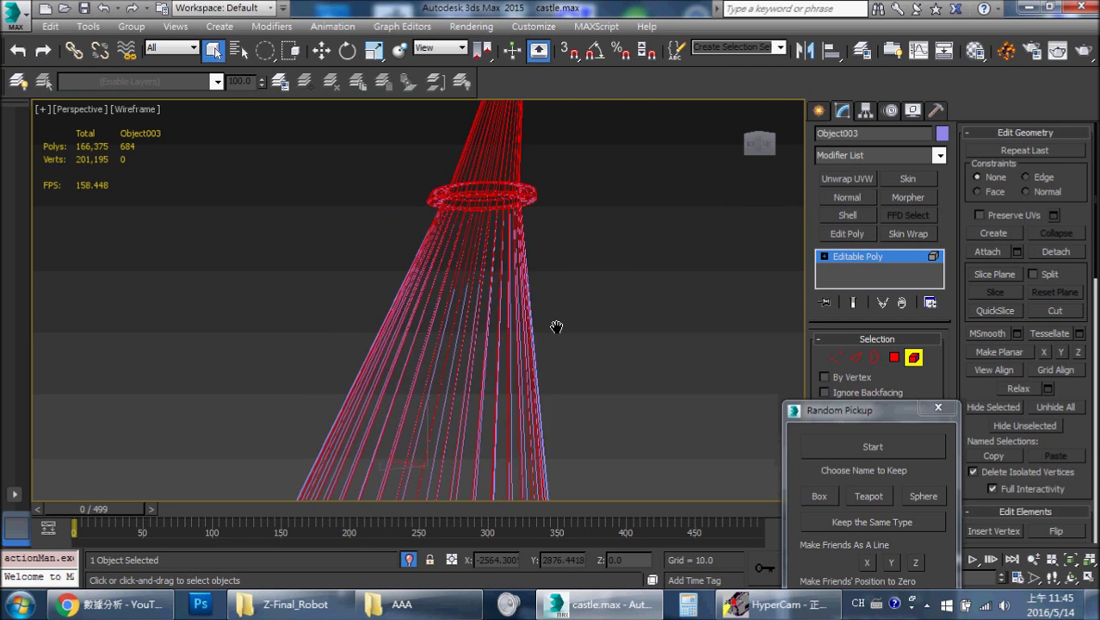
{"action": "mouse_move", "coordinate": [362, 307]}
{"action": "middle_mouse_down", "text": "alt"}
{"action": "mouse_move", "coordinate": [544, 255]}
{"action": "mouse_move", "coordinate": [531, 253]}
{"action": "mouse_move", "coordinate": [514, 192]}
{"action": "middle_mouse_up", "text": "alt"}
{"action": "key", "text": "F3"}
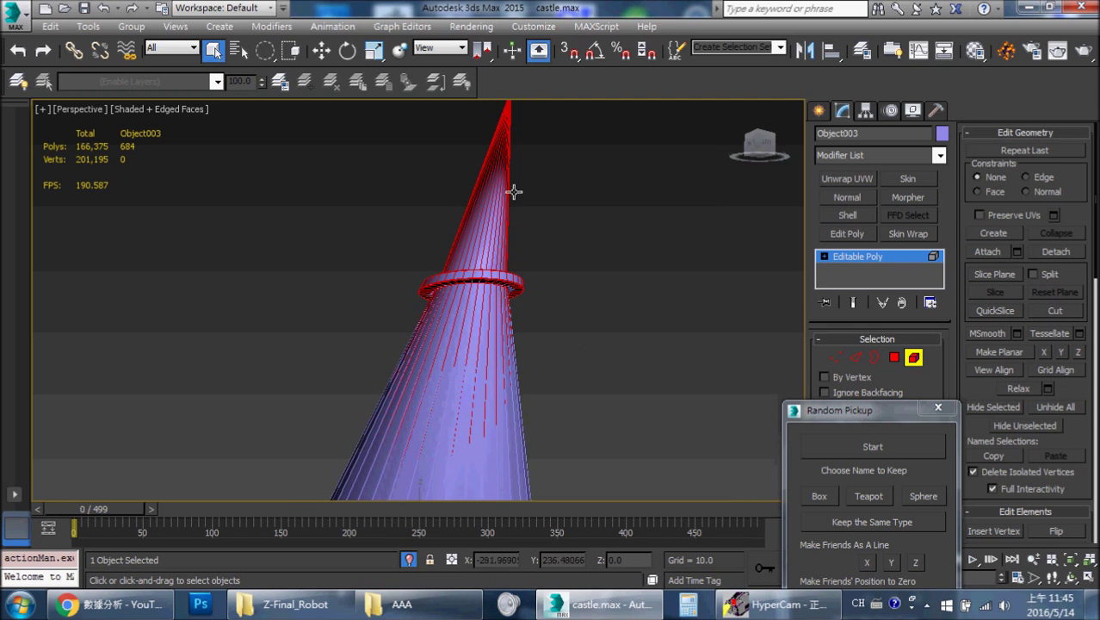
{"action": "key", "text": "4"}
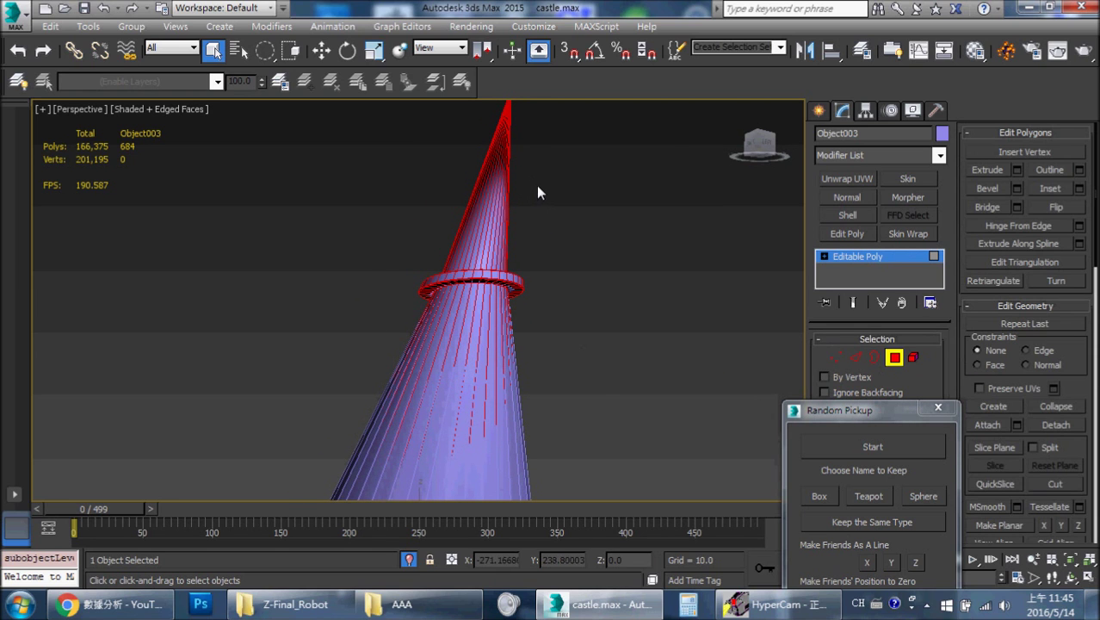
{"action": "left_click", "coordinate": [430, 283]}
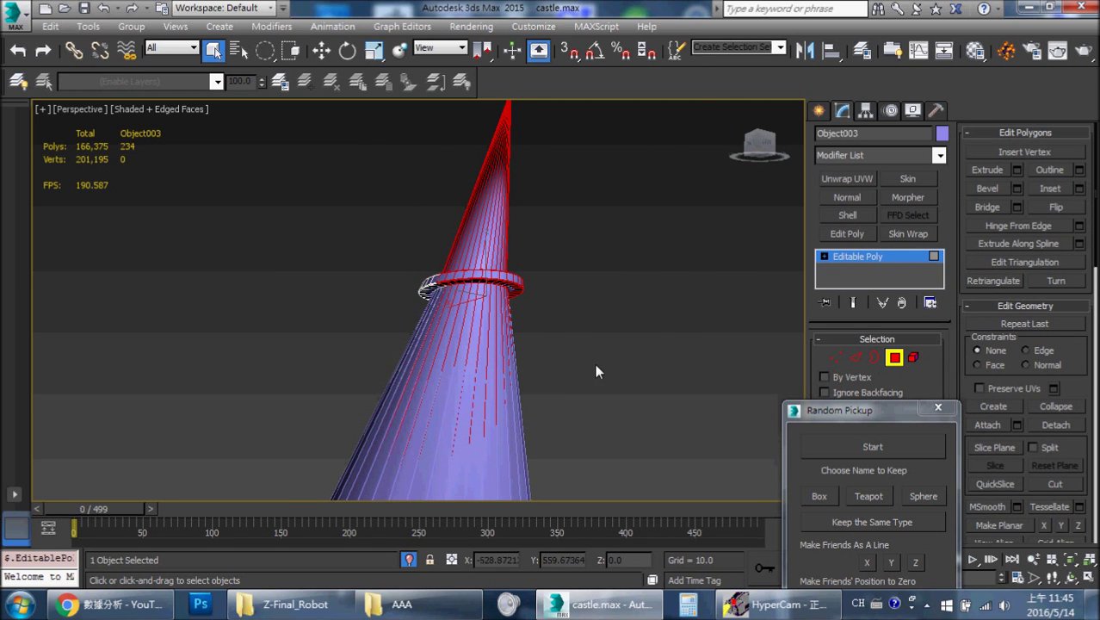
{"action": "scroll", "coordinate": [596, 327], "scroll_direction": "down", "scroll_amount": 5}
{"action": "key", "text": "ctrl+z"}
{"action": "scroll", "coordinate": [587, 297], "scroll_direction": "up", "scroll_amount": 3}
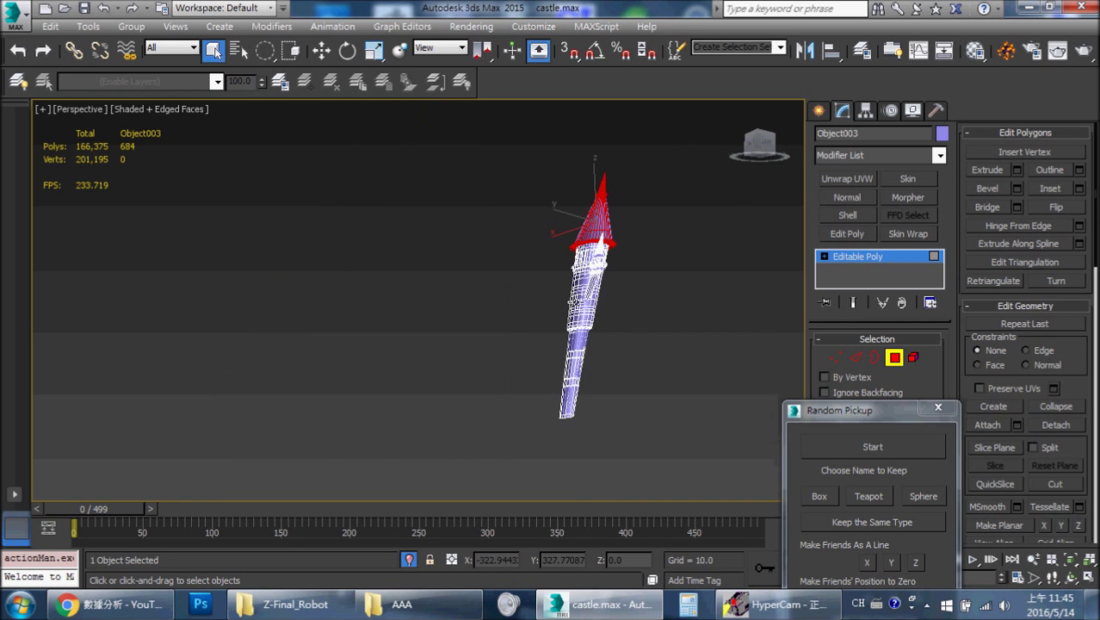
{"action": "key", "text": "z"}
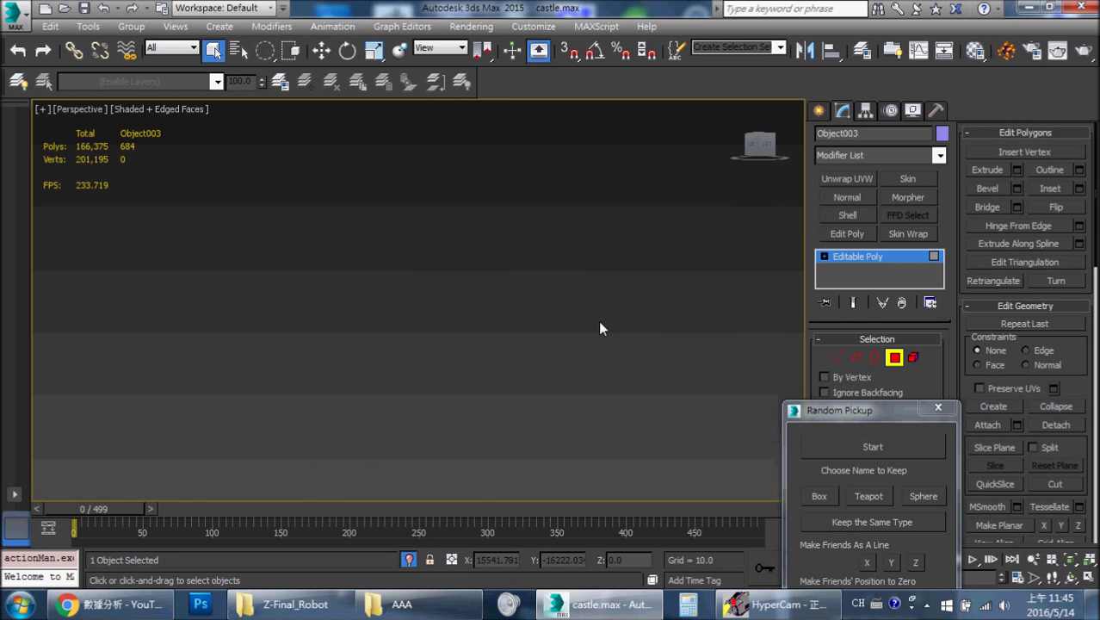
Deselect the spire tip faces with a rectangular selection region
{"action": "left_click", "coordinate": [914, 357]}
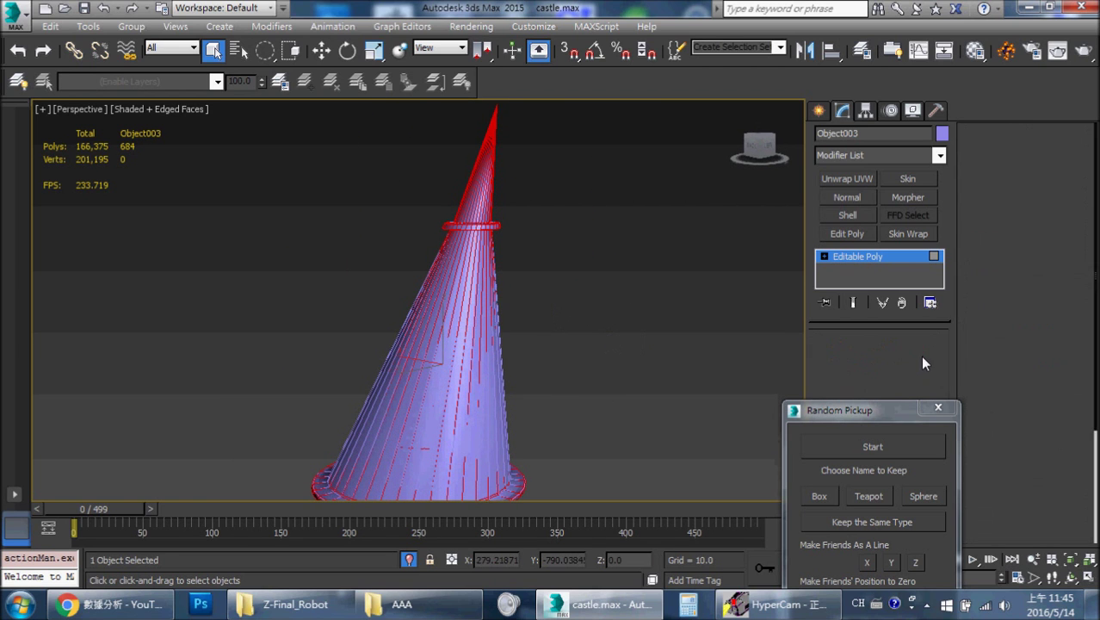
{"action": "mouse_move", "coordinate": [512, 341]}
{"action": "middle_mouse_down", "text": "alt"}
{"action": "mouse_move", "coordinate": [507, 308]}
{"action": "mouse_move", "coordinate": [503, 319]}
{"action": "middle_mouse_up", "text": "alt"}
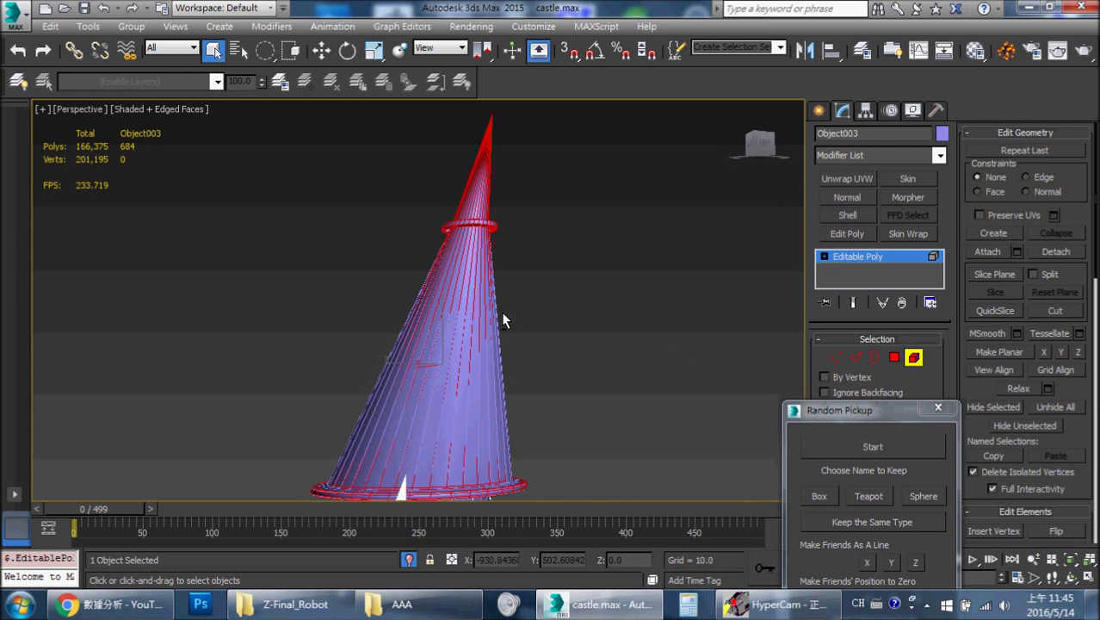
{"action": "left_click", "coordinate": [895, 357]}
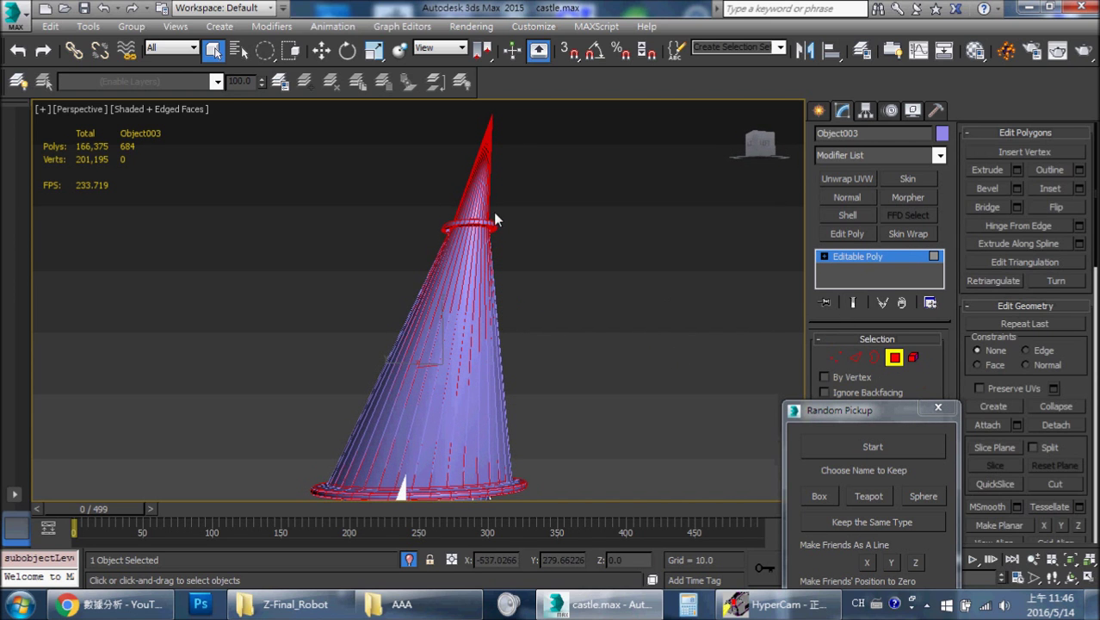
{"action": "middle_click_drag", "start_coordinate": [378, 133], "coordinate": [383, 163]}
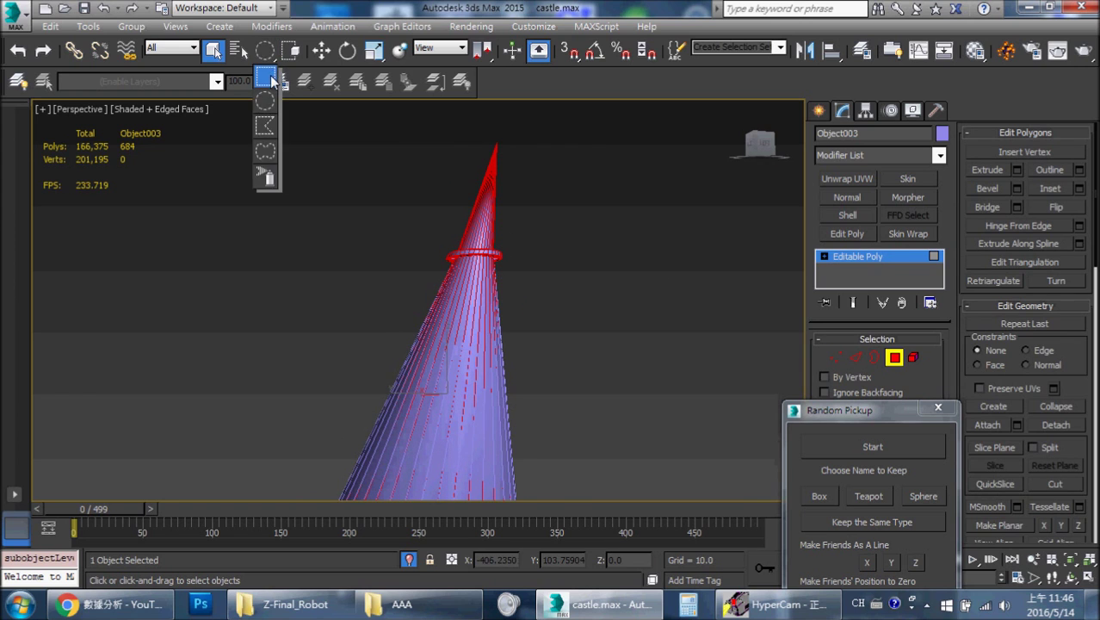
{"action": "left_click_drag", "start_coordinate": [265, 50], "coordinate": [265, 52]}
{"action": "left_click_drag", "start_coordinate": [534, 150], "coordinate": [601, 111], "text": "alt"}
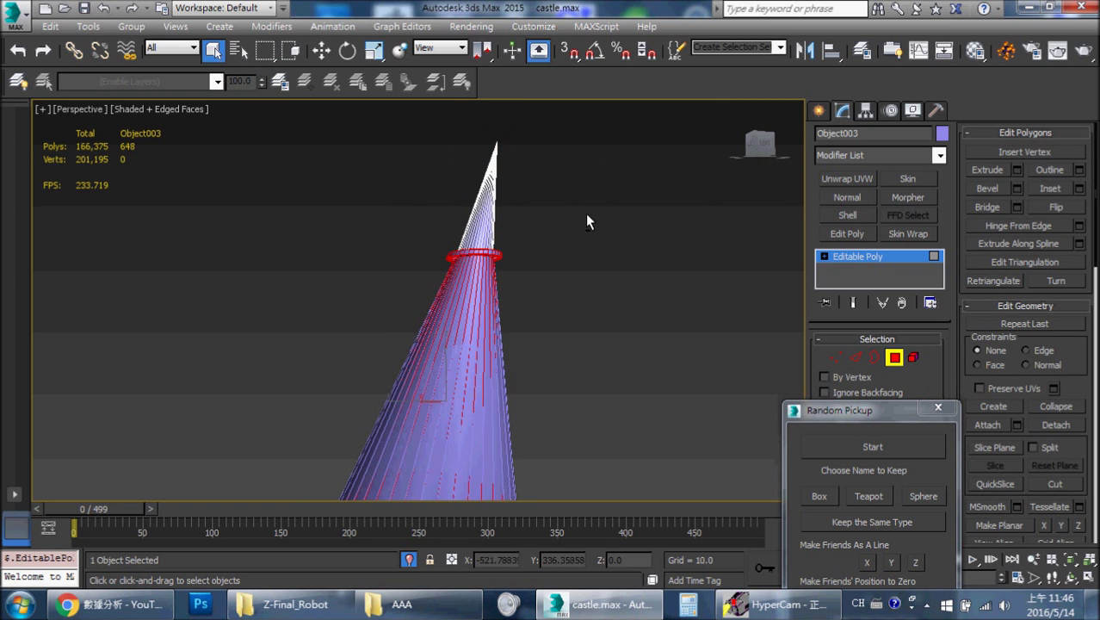
In Window selection mode, deselect the upper ring and brim faces, leaving 72 sloped faces
{"action": "middle_click_drag", "start_coordinate": [602, 222], "coordinate": [625, 240], "text": "alt"}
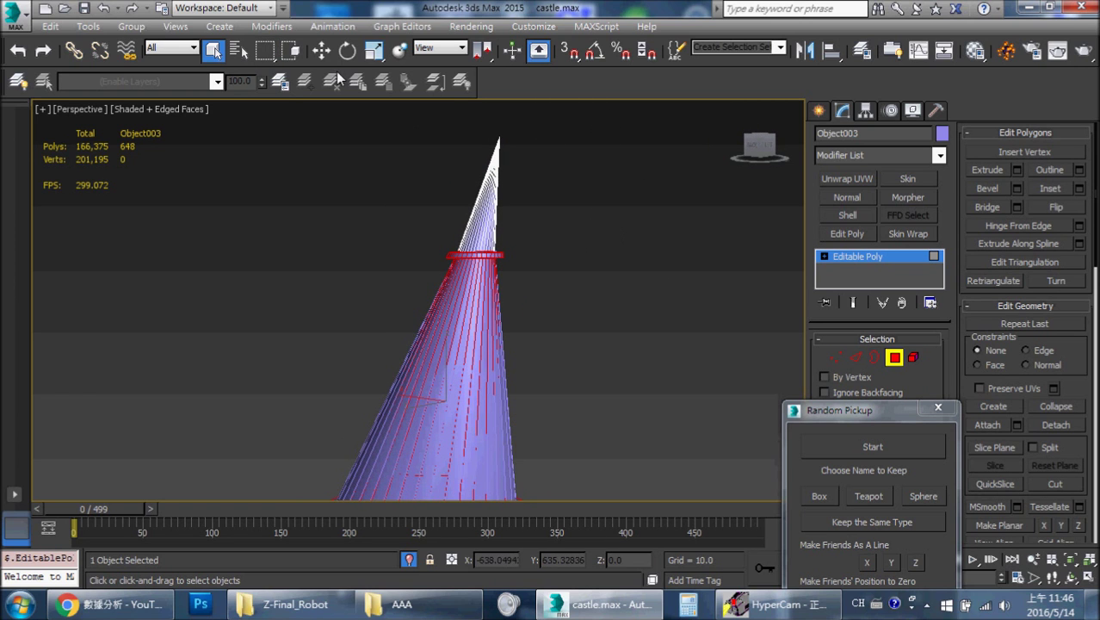
{"action": "left_click", "coordinate": [293, 53]}
{"action": "mouse_move", "coordinate": [340, 183]}
{"action": "left_mouse_down"}
{"action": "mouse_move", "coordinate": [447, 243]}
{"action": "mouse_move", "coordinate": [619, 290]}
{"action": "left_mouse_up"}
{"action": "mouse_move", "coordinate": [611, 305]}
{"action": "middle_mouse_down", "text": "alt"}
{"action": "mouse_move", "coordinate": [633, 274]}
{"action": "mouse_move", "coordinate": [552, 340]}
{"action": "mouse_move", "coordinate": [553, 304]}
{"action": "mouse_move", "coordinate": [544, 329]}
{"action": "mouse_move", "coordinate": [555, 343]}
{"action": "middle_mouse_up", "text": "alt"}
{"action": "key", "text": "F3"}
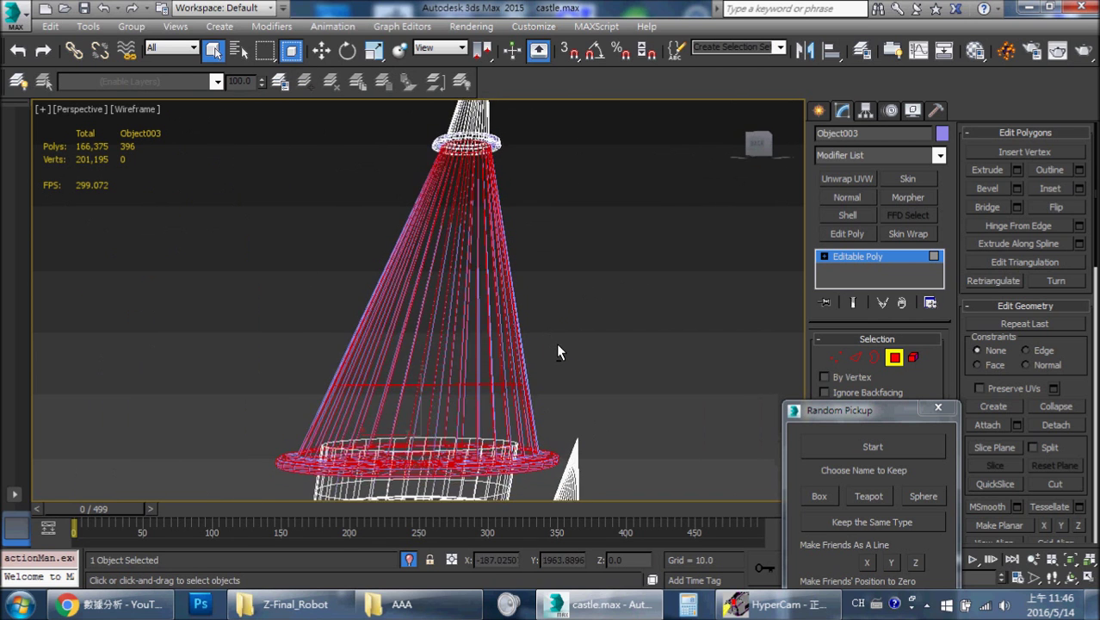
{"action": "left_click_drag", "start_coordinate": [573, 418], "coordinate": [144, 466], "text": "alt"}
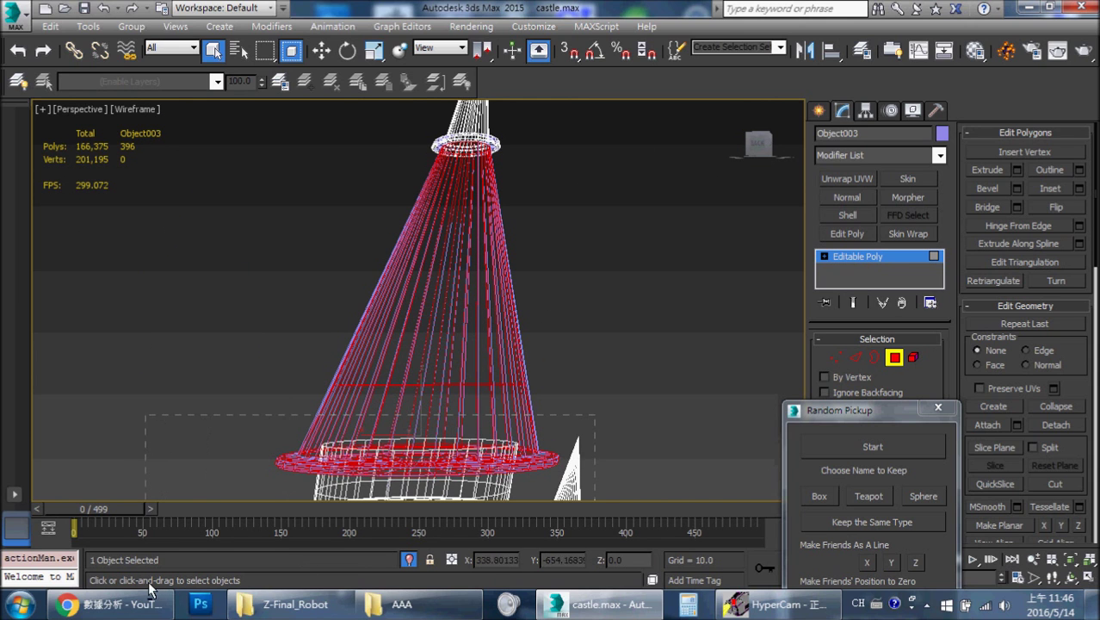
{"action": "middle_click_drag", "start_coordinate": [683, 391], "coordinate": [689, 404], "text": "alt"}
{"action": "key", "text": "F3"}
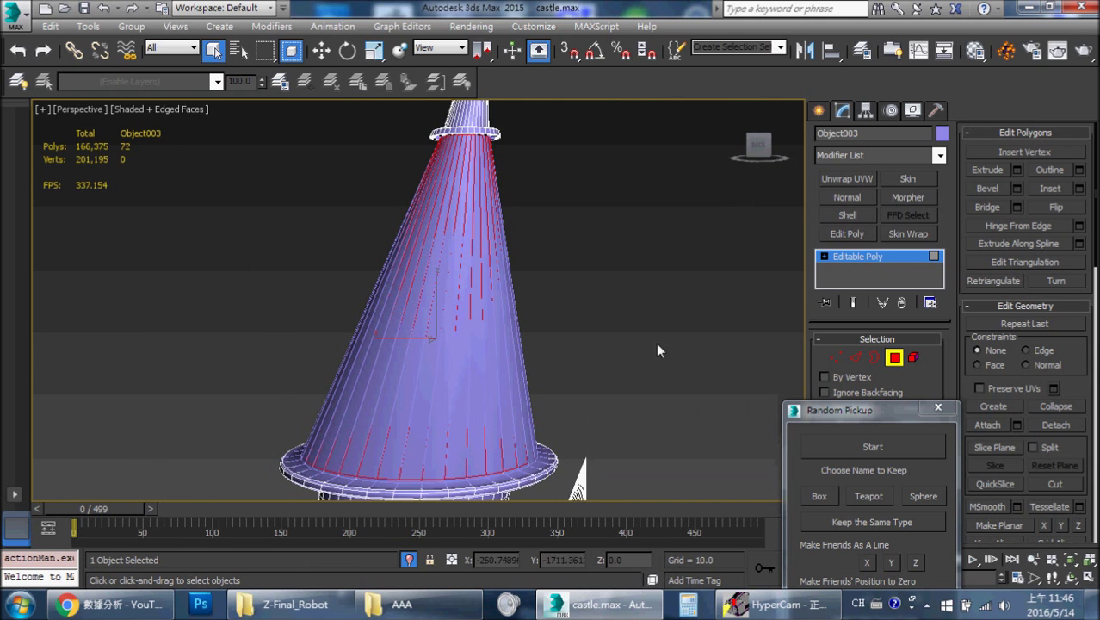
{"action": "key", "text": "F3"}
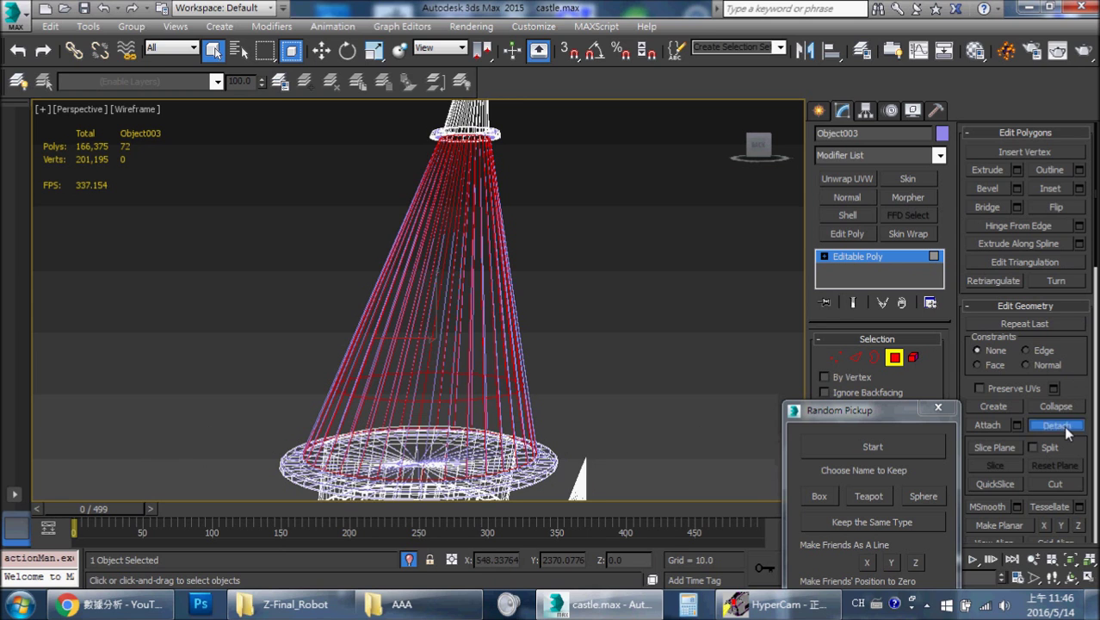
Detach the 72 selected roof faces as a new object
{"action": "left_click", "coordinate": [1060, 428]}
{"action": "left_click", "coordinate": [601, 309]}
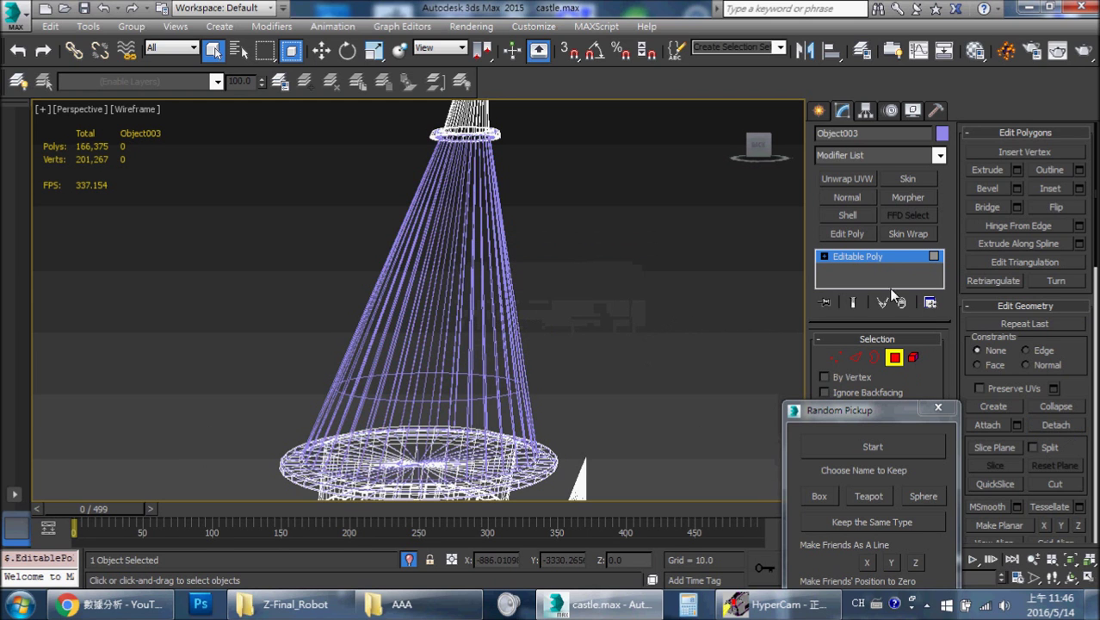
{"action": "left_click", "coordinate": [878, 258]}
{"action": "key", "text": "ctrl+d"}
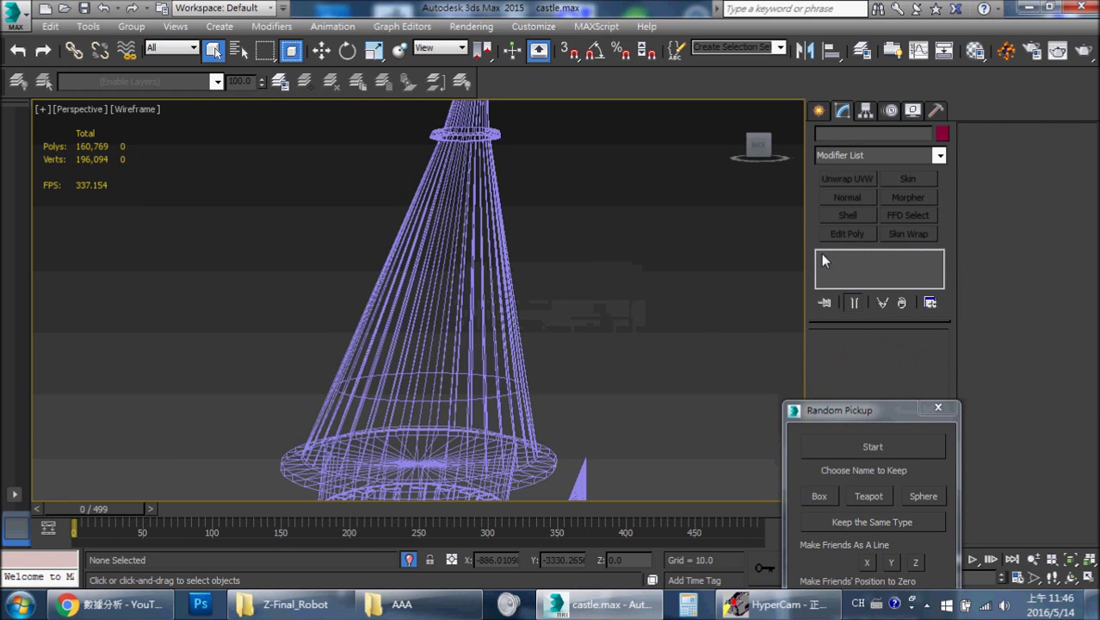
{"action": "key", "text": "F3"}
Remove an edge loop from the Object002 cone in Edge mode
{"action": "left_click", "coordinate": [459, 186]}
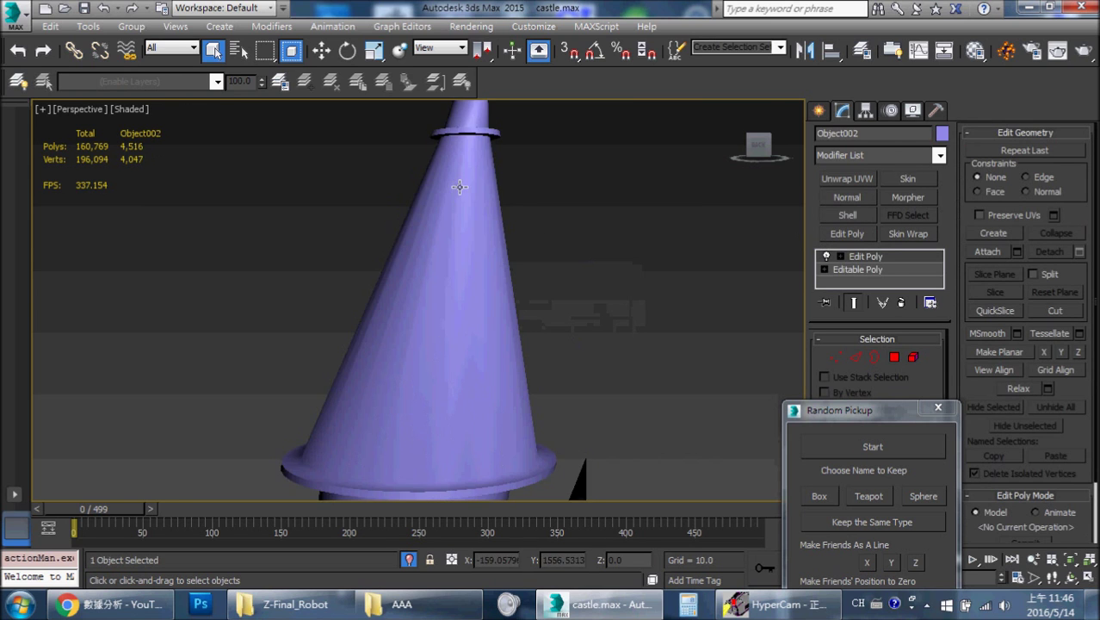
{"action": "key", "text": "2"}
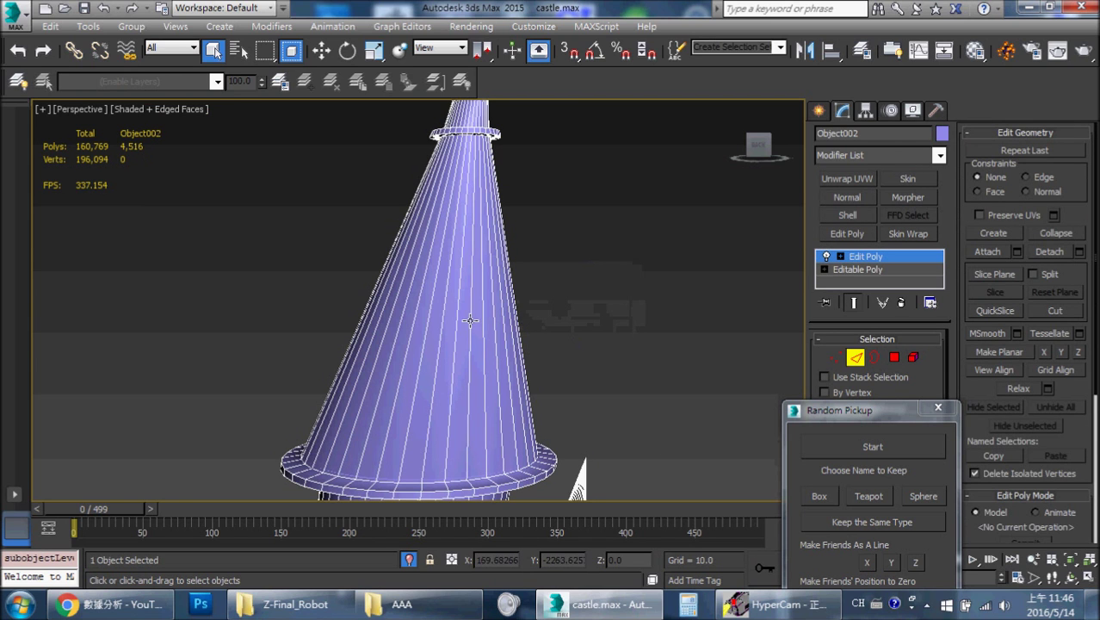
{"action": "double_click", "coordinate": [470, 315]}
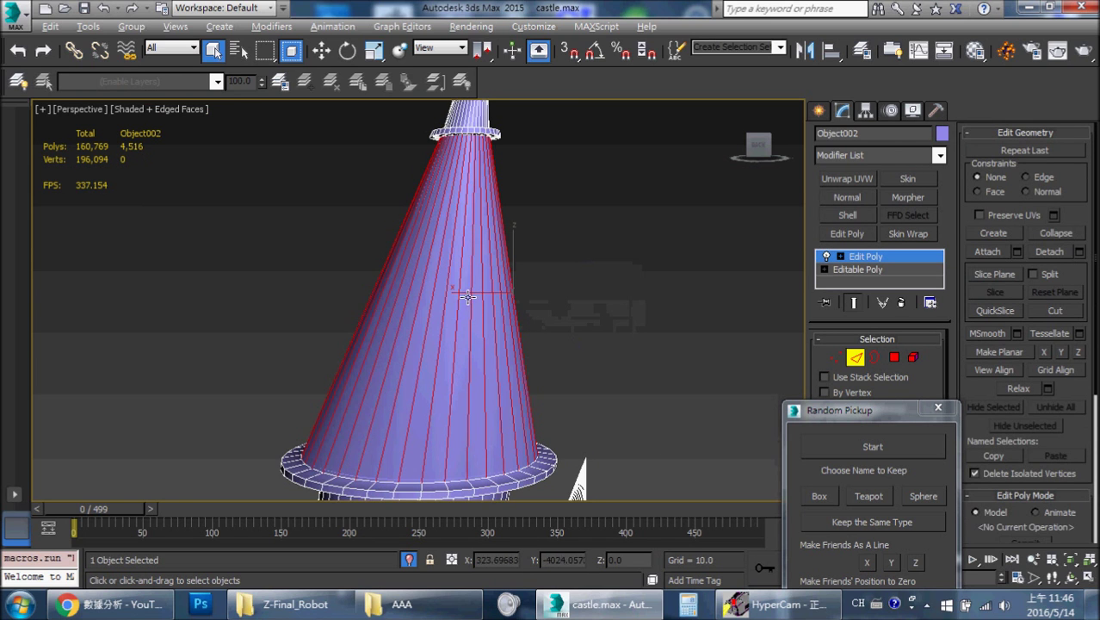
{"action": "key", "text": "ctrl+BackSpace"}
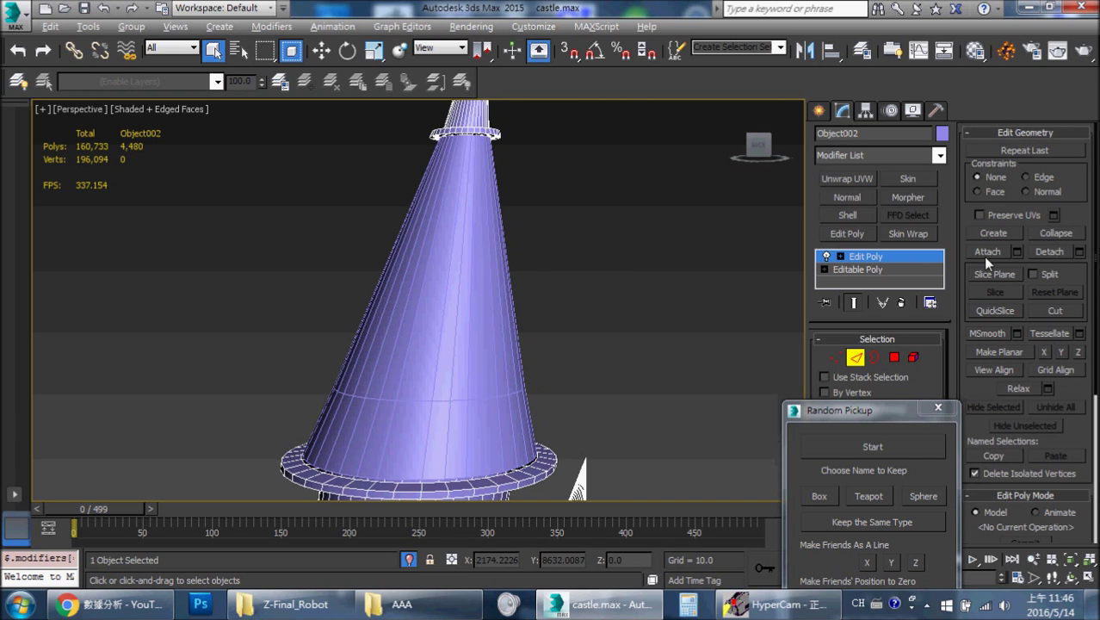
Attach the detached roof to Object002, bringing it to 4,552 polygons
{"action": "left_click", "coordinate": [986, 253]}
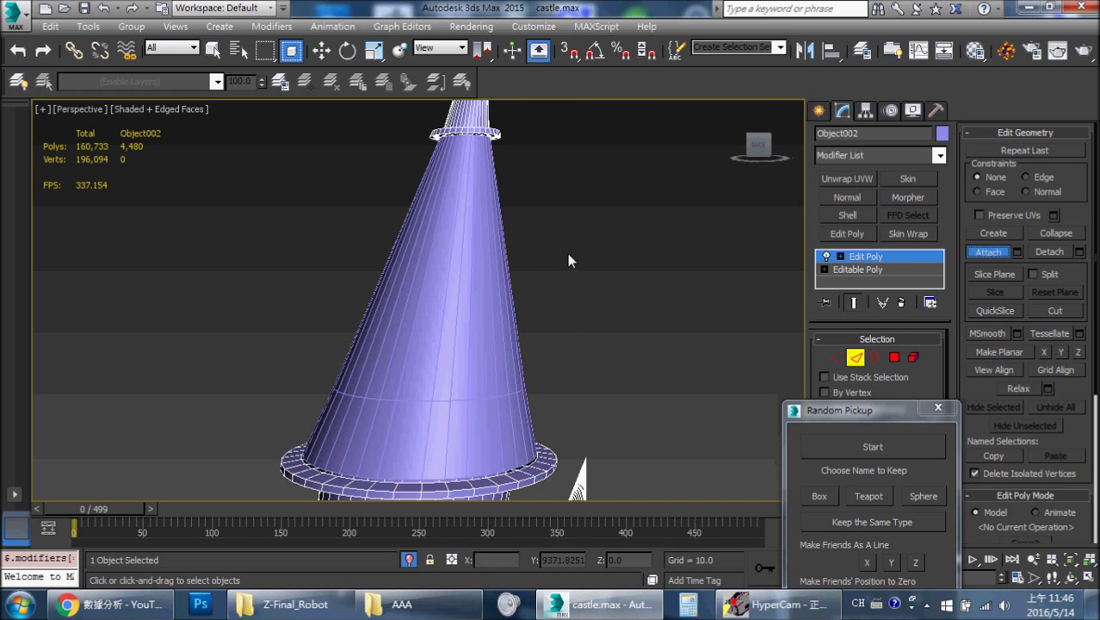
{"action": "left_click", "coordinate": [494, 251]}
{"action": "key", "text": "w"}
{"action": "scroll", "coordinate": [622, 197], "scroll_direction": "down", "scroll_amount": 2}
Leave edge editing and orbit the view so the whole tower is visible
{"action": "scroll", "coordinate": [615, 194], "scroll_direction": "down", "scroll_amount": 3}
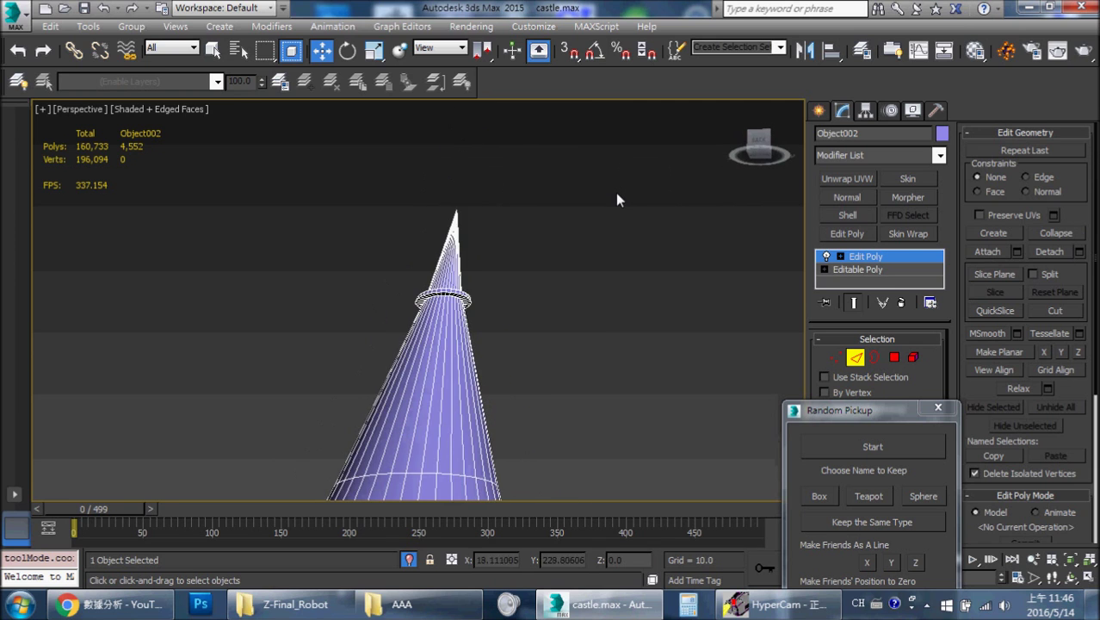
{"action": "key", "text": "F4"}
{"action": "key", "text": "F4"}
{"action": "left_click", "coordinate": [886, 256]}
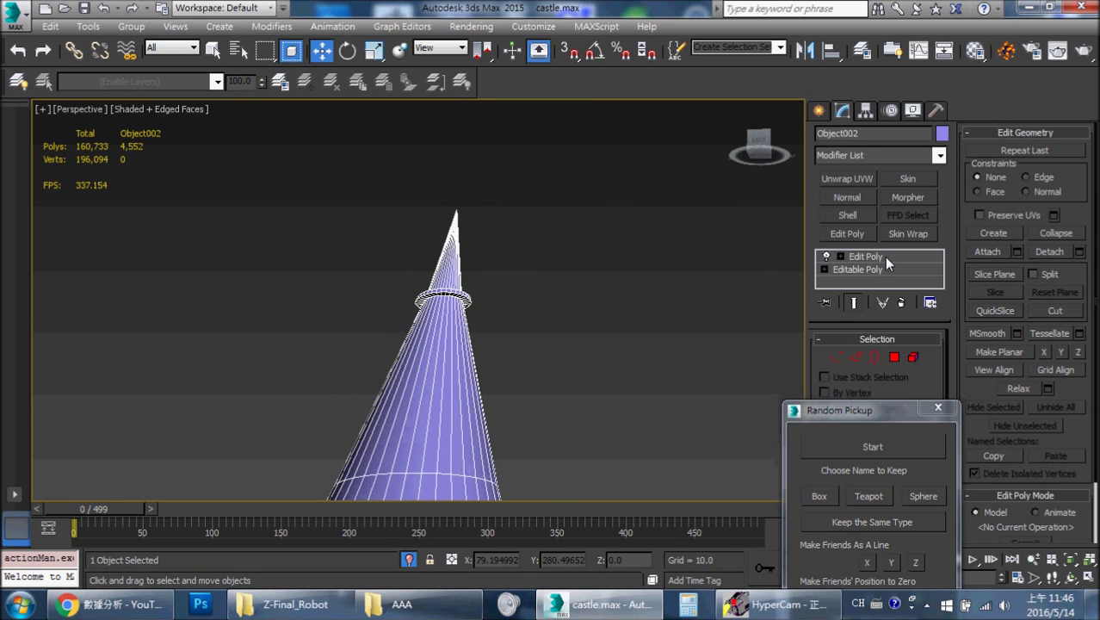
{"action": "scroll", "coordinate": [688, 233], "scroll_direction": "down", "scroll_amount": 3}
{"action": "mouse_move", "coordinate": [653, 204]}
{"action": "middle_mouse_down", "text": "alt"}
{"action": "mouse_move", "coordinate": [645, 238]}
{"action": "mouse_move", "coordinate": [540, 264]}
{"action": "middle_mouse_up", "text": "alt"}
{"action": "key", "text": "F4"}
{"action": "scroll", "coordinate": [640, 249], "scroll_direction": "up", "scroll_amount": 2}
{"action": "scroll", "coordinate": [640, 250], "scroll_direction": "up", "scroll_amount": 2}
{"action": "key", "text": "F4"}
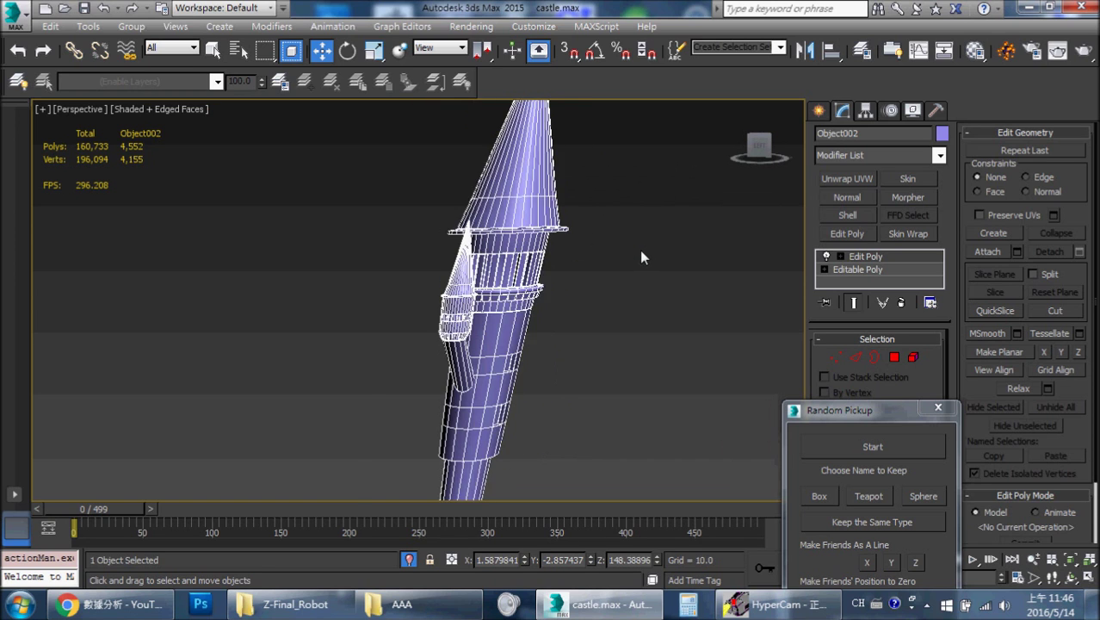
{"action": "scroll", "coordinate": [639, 249], "scroll_direction": "up", "scroll_amount": 3}
{"action": "middle_click_drag", "start_coordinate": [638, 257], "coordinate": [776, 265], "text": "alt"}
{"action": "scroll", "coordinate": [545, 216], "scroll_direction": "up", "scroll_amount": 2}
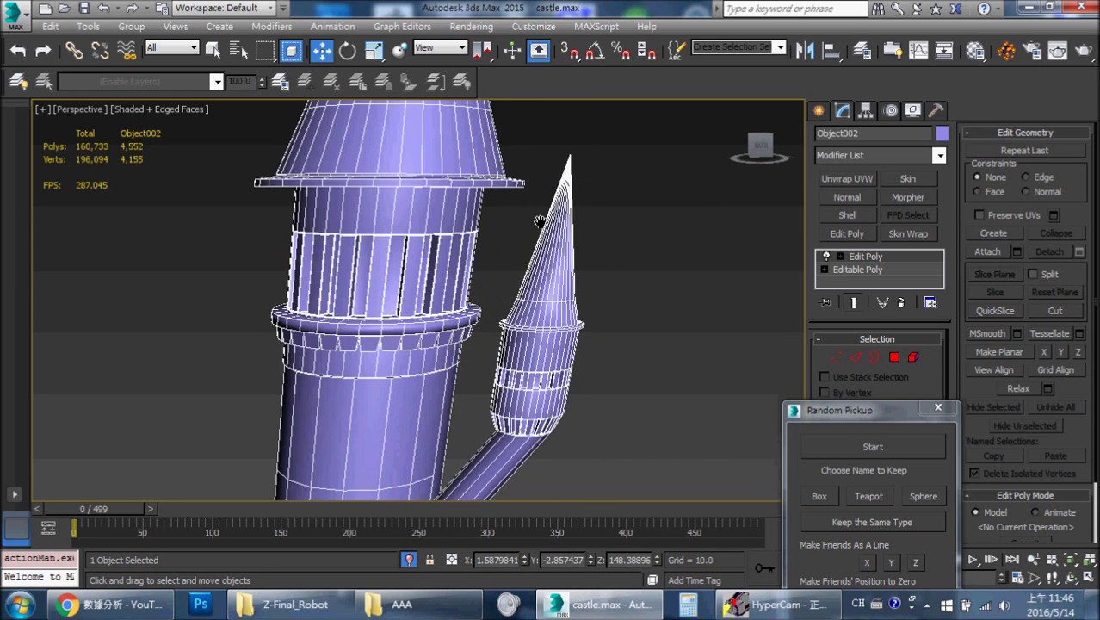
{"action": "scroll", "coordinate": [550, 217], "scroll_direction": "up", "scroll_amount": 2}
{"action": "scroll", "coordinate": [479, 220], "scroll_direction": "up", "scroll_amount": 2}
{"action": "scroll", "coordinate": [566, 195], "scroll_direction": "down", "scroll_amount": 2}
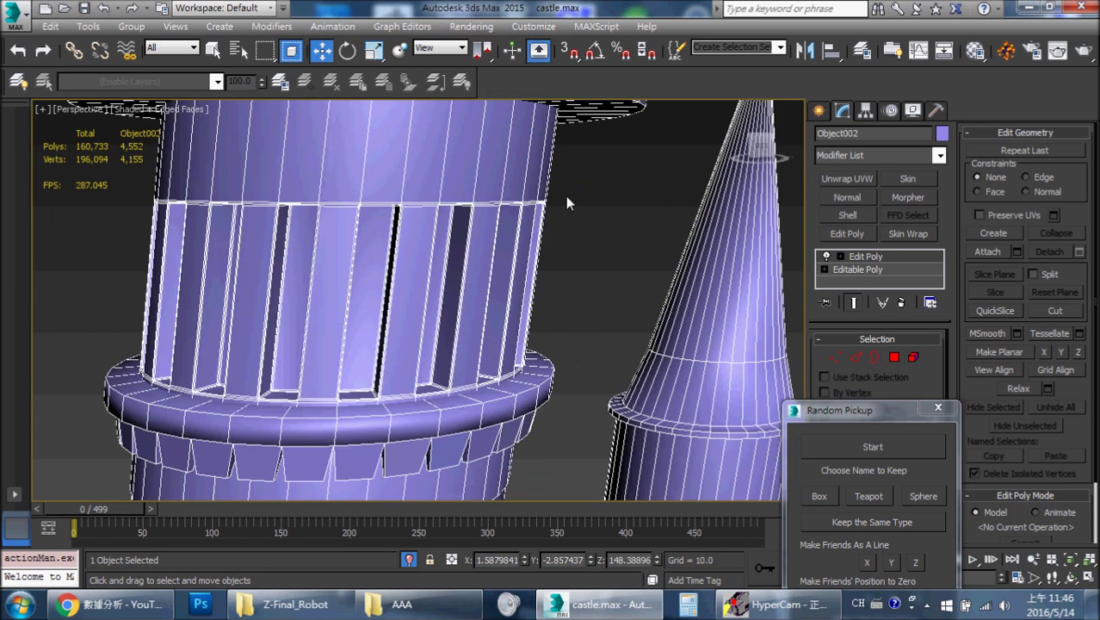
{"action": "scroll", "coordinate": [594, 193], "scroll_direction": "down", "scroll_amount": 1}
Select all 4,155 vertices in Vertex mode and move the Random Pickup dialog aside
{"action": "key", "text": "1"}
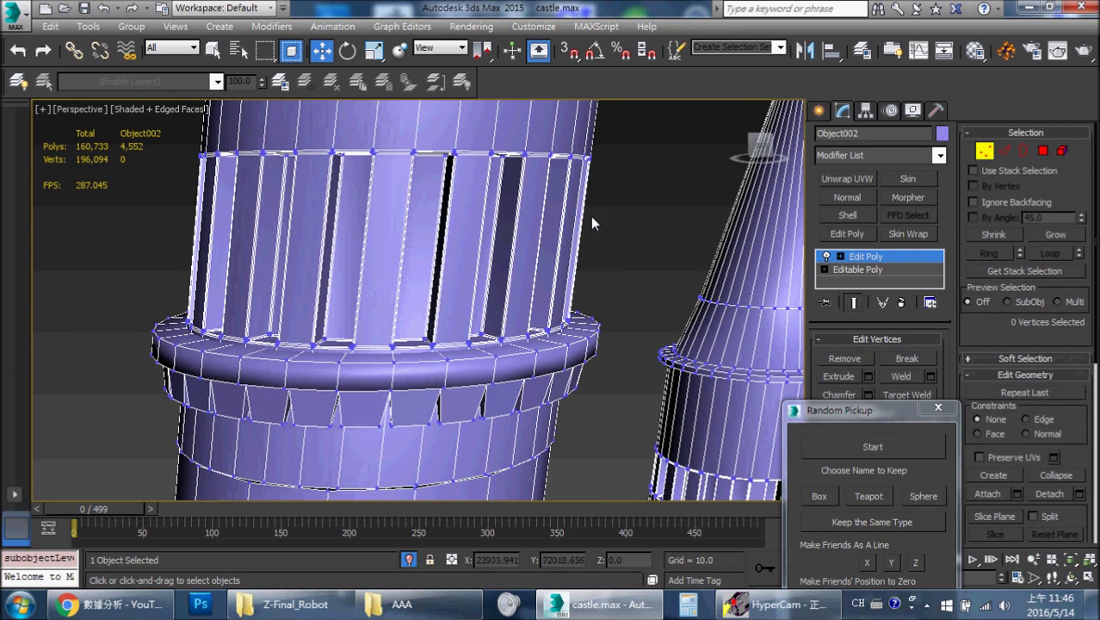
{"action": "key", "text": "ctrl+a"}
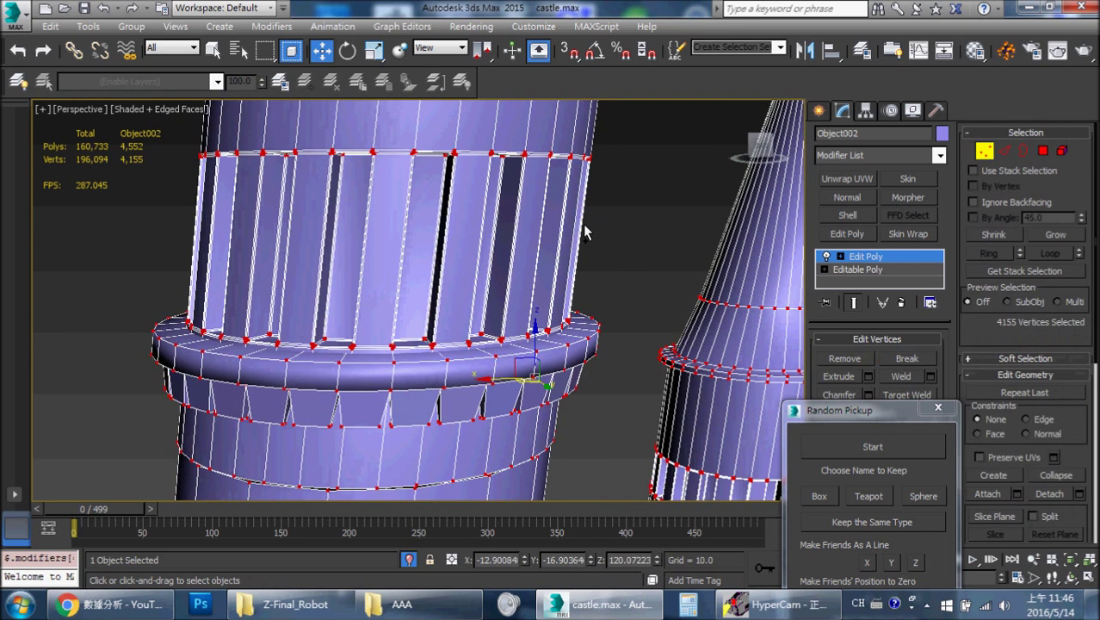
{"action": "middle_click_drag", "start_coordinate": [544, 231], "coordinate": [614, 246], "text": "alt"}
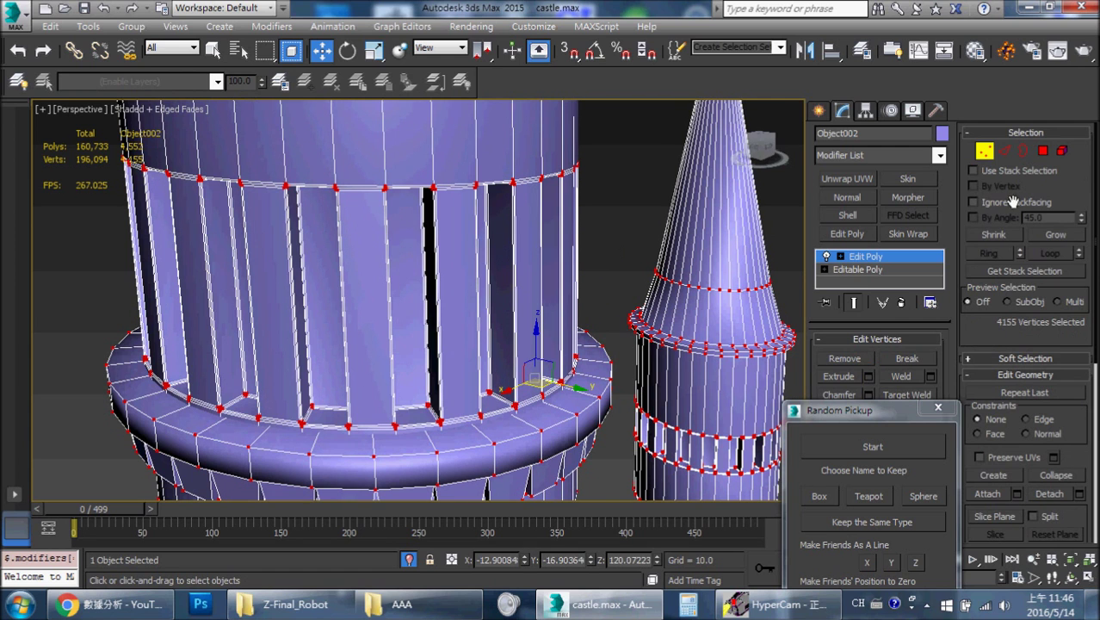
{"action": "left_click_drag", "start_coordinate": [919, 421], "coordinate": [695, 477]}
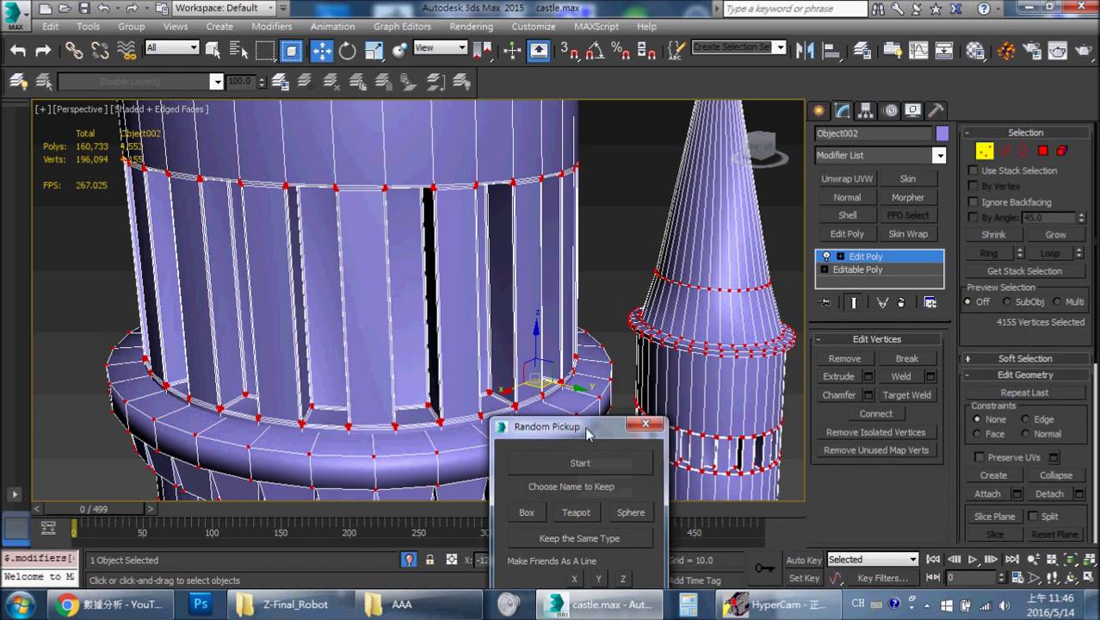
{"action": "middle_click_drag", "start_coordinate": [721, 293], "coordinate": [709, 270]}
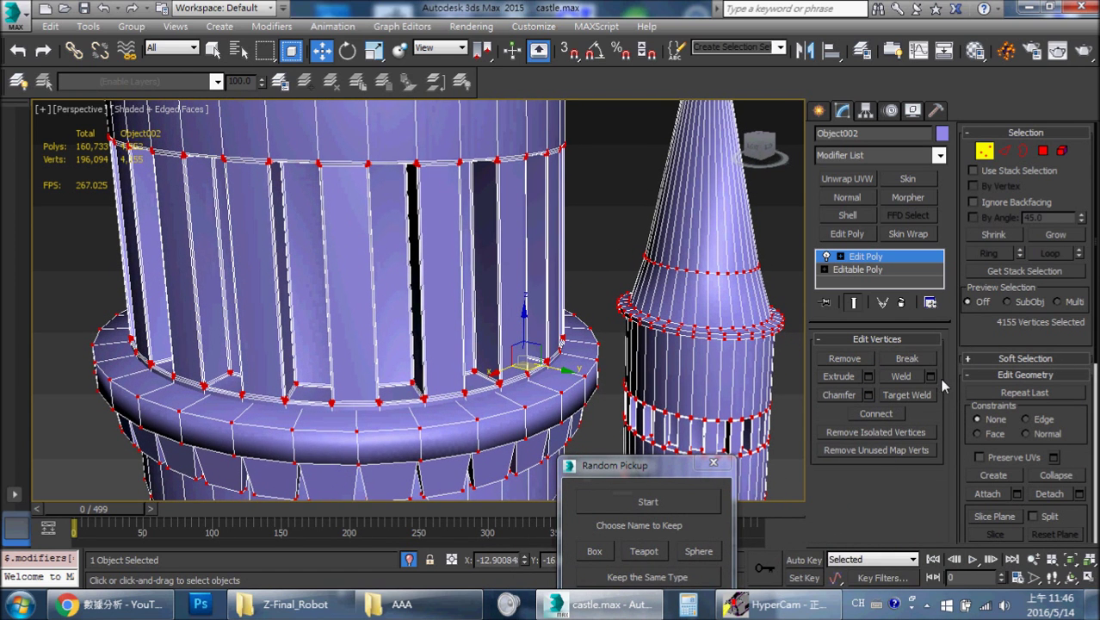
Open the Weld settings at a 0.1 threshold and inspect the tower's top rim
{"action": "left_click", "coordinate": [931, 375]}
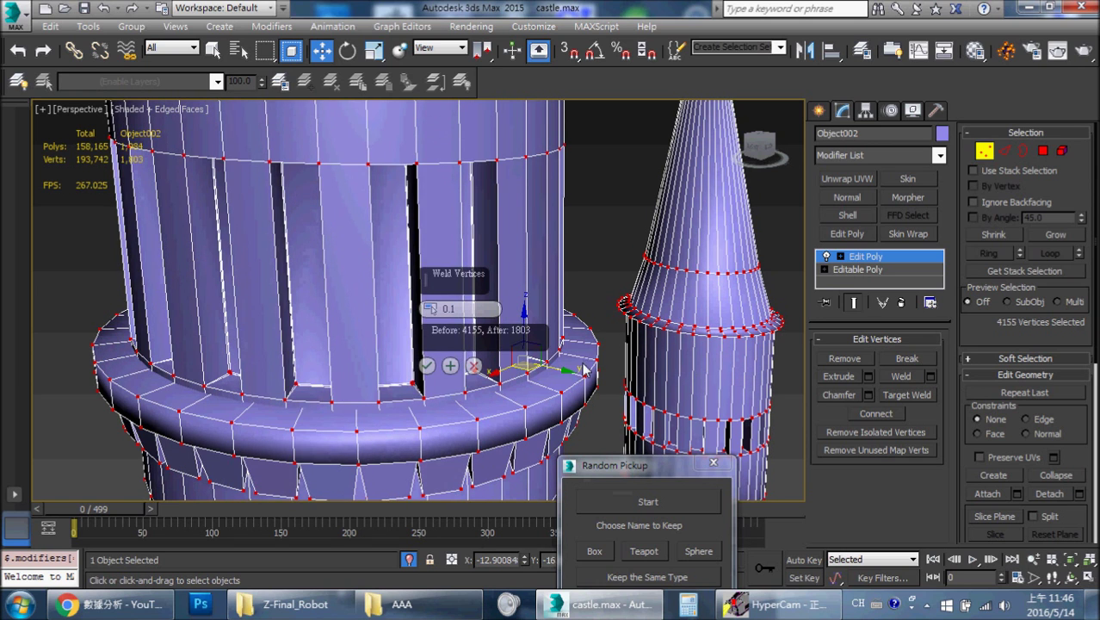
{"action": "scroll", "coordinate": [653, 254], "scroll_direction": "up", "scroll_amount": 3}
{"action": "scroll", "coordinate": [623, 204], "scroll_direction": "down", "scroll_amount": 8}
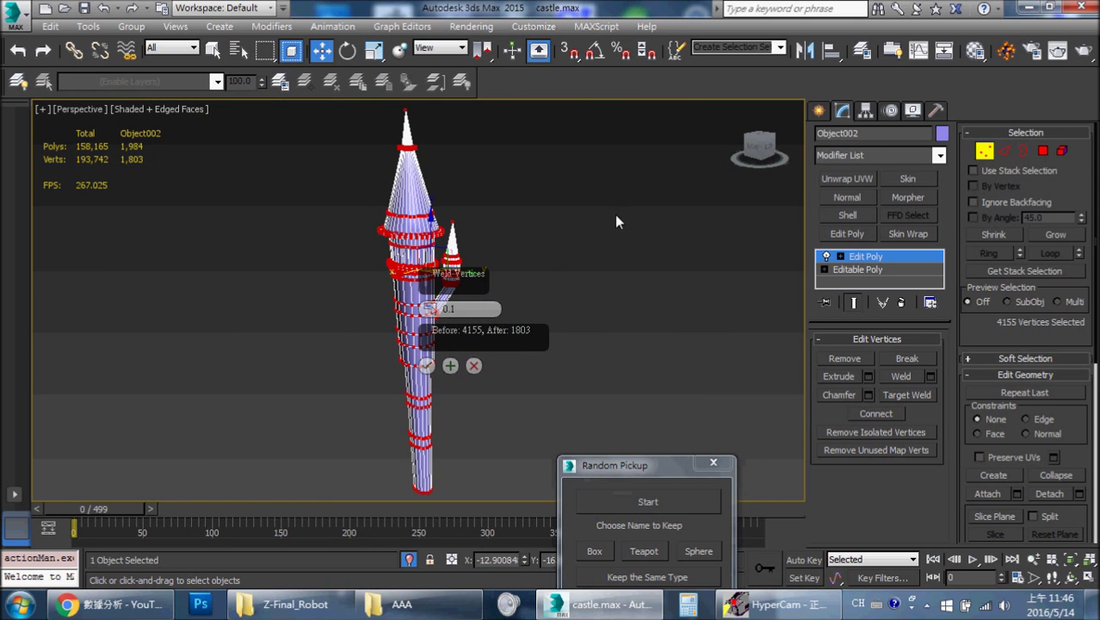
{"action": "scroll", "coordinate": [614, 215], "scroll_direction": "up", "scroll_amount": 8}
{"action": "scroll", "coordinate": [602, 246], "scroll_direction": "up", "scroll_amount": 5}
{"action": "scroll", "coordinate": [601, 245], "scroll_direction": "down", "scroll_amount": 2}
{"action": "scroll", "coordinate": [590, 238], "scroll_direction": "down", "scroll_amount": 2}
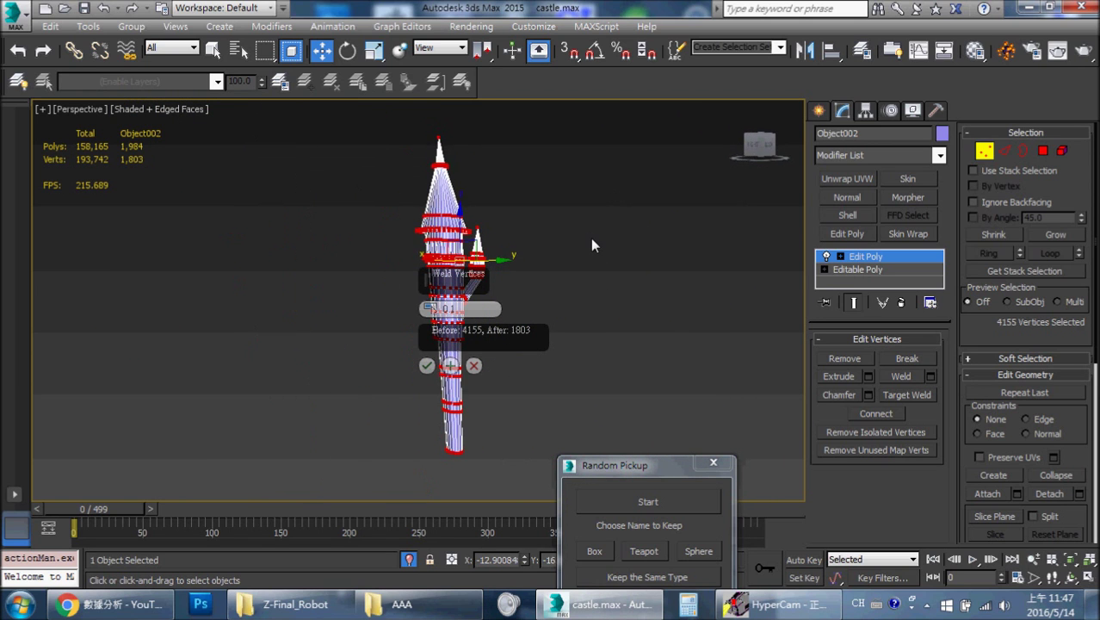
{"action": "scroll", "coordinate": [591, 237], "scroll_direction": "down", "scroll_amount": 3}
{"action": "scroll", "coordinate": [602, 250], "scroll_direction": "up", "scroll_amount": 5}
{"action": "scroll", "coordinate": [654, 267], "scroll_direction": "down", "scroll_amount": 1}
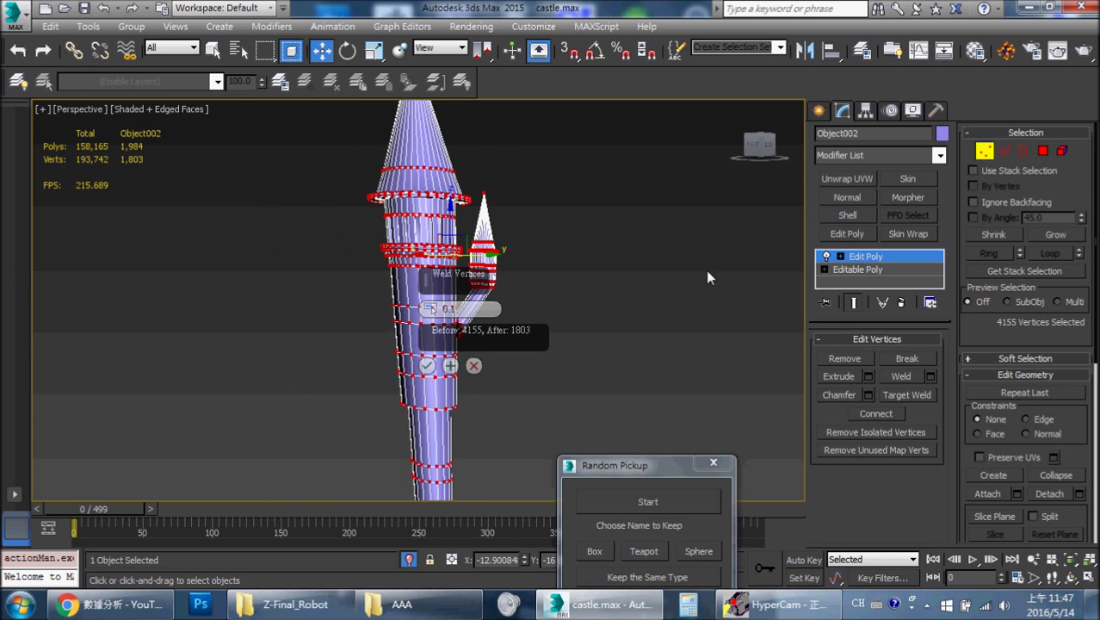
{"action": "scroll", "coordinate": [706, 270], "scroll_direction": "down", "scroll_amount": 4}
{"action": "scroll", "coordinate": [709, 284], "scroll_direction": "up", "scroll_amount": 5}
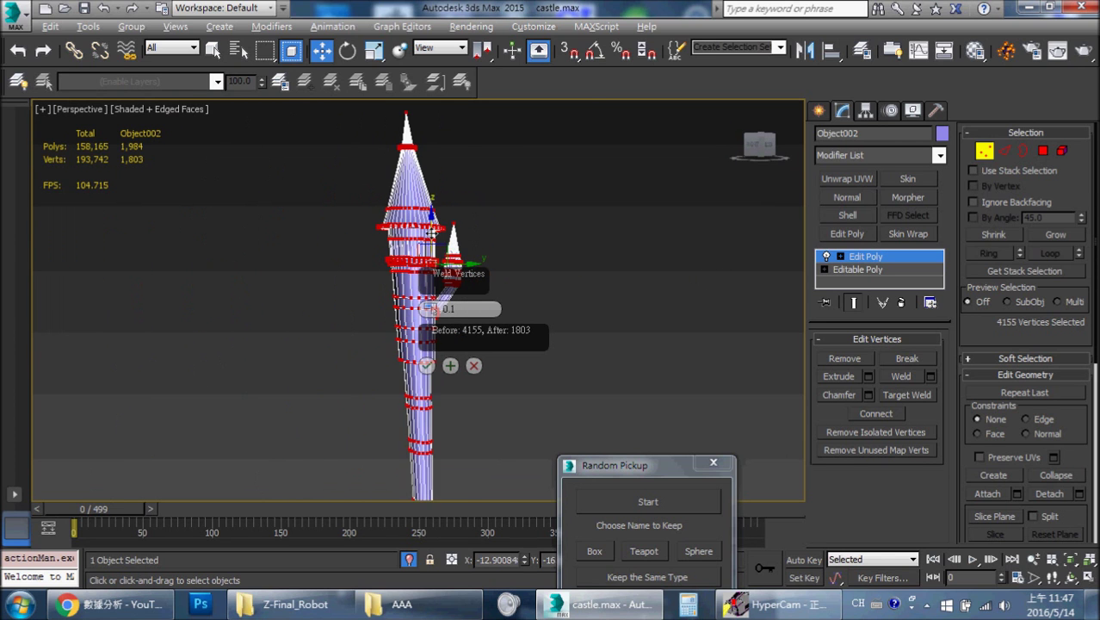
{"action": "scroll", "coordinate": [401, 251], "scroll_direction": "down", "scroll_amount": 1}
{"action": "scroll", "coordinate": [401, 251], "scroll_direction": "up", "scroll_amount": 2}
{"action": "scroll", "coordinate": [370, 241], "scroll_direction": "up", "scroll_amount": 2}
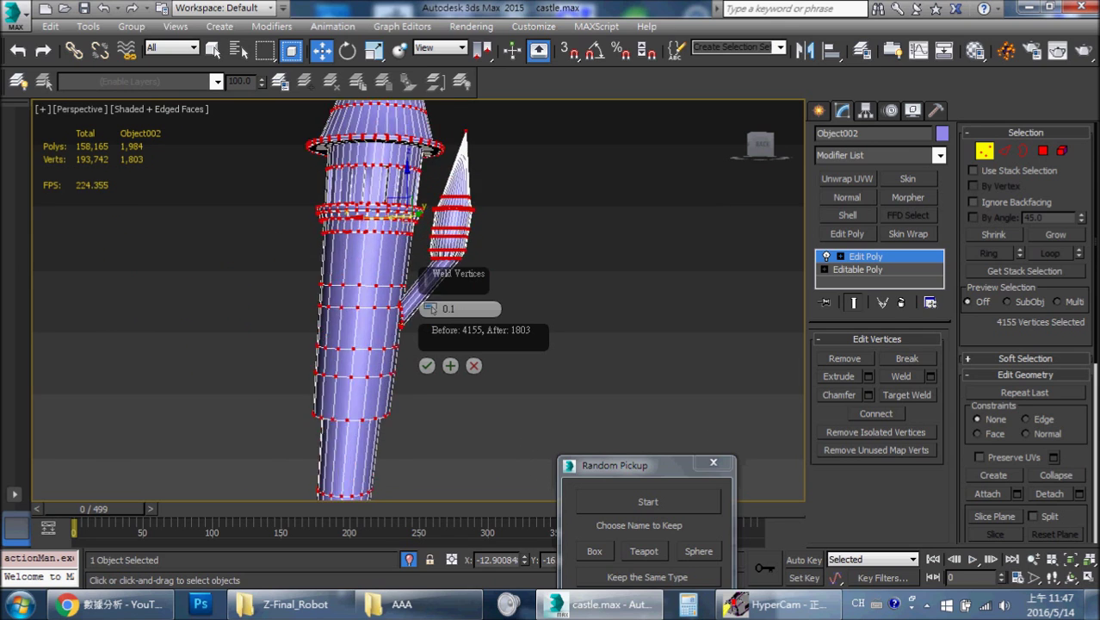
{"action": "scroll", "coordinate": [353, 230], "scroll_direction": "up", "scroll_amount": 2}
{"action": "mouse_move", "coordinate": [325, 272]}
{"action": "middle_mouse_down"}
{"action": "mouse_move", "coordinate": [861, 339]}
{"action": "mouse_move", "coordinate": [783, 296]}
{"action": "mouse_move", "coordinate": [727, 226]}
{"action": "mouse_move", "coordinate": [724, 270]}
{"action": "mouse_move", "coordinate": [654, 280]}
{"action": "middle_mouse_up"}
{"action": "mouse_move", "coordinate": [633, 214]}
{"action": "middle_mouse_down"}
{"action": "mouse_move", "coordinate": [604, 284]}
{"action": "mouse_move", "coordinate": [621, 297]}
{"action": "middle_mouse_up"}
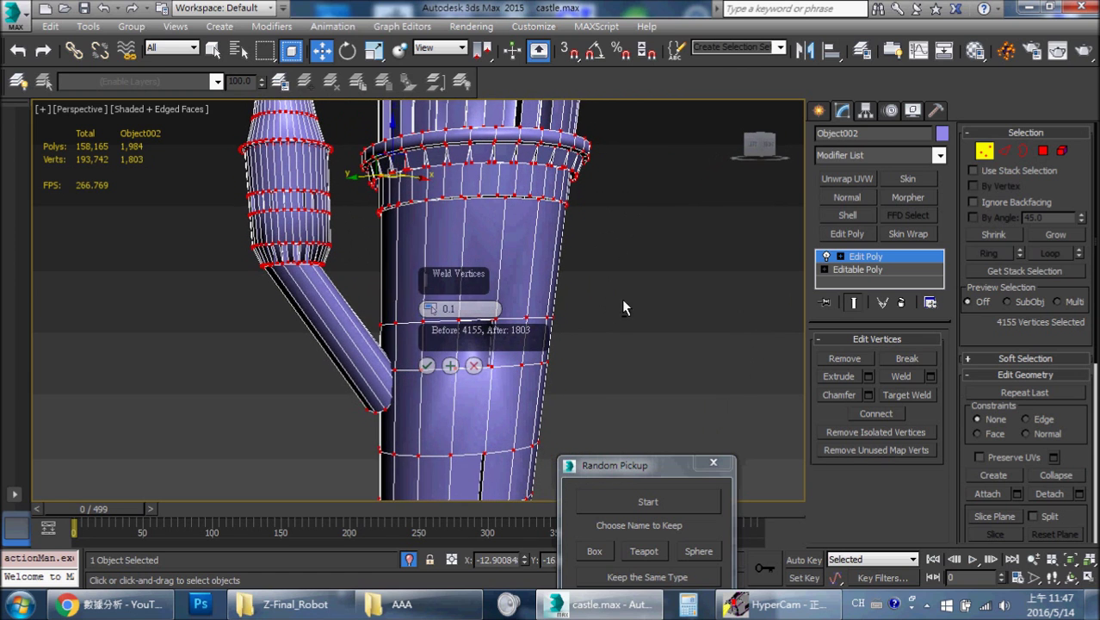
Confirm the 0.1 weld, cutting vertices from 4,155 to 1,803, and hide edged faces
{"action": "left_click", "coordinate": [426, 368]}
{"action": "scroll", "coordinate": [608, 297], "scroll_direction": "up", "scroll_amount": 3}
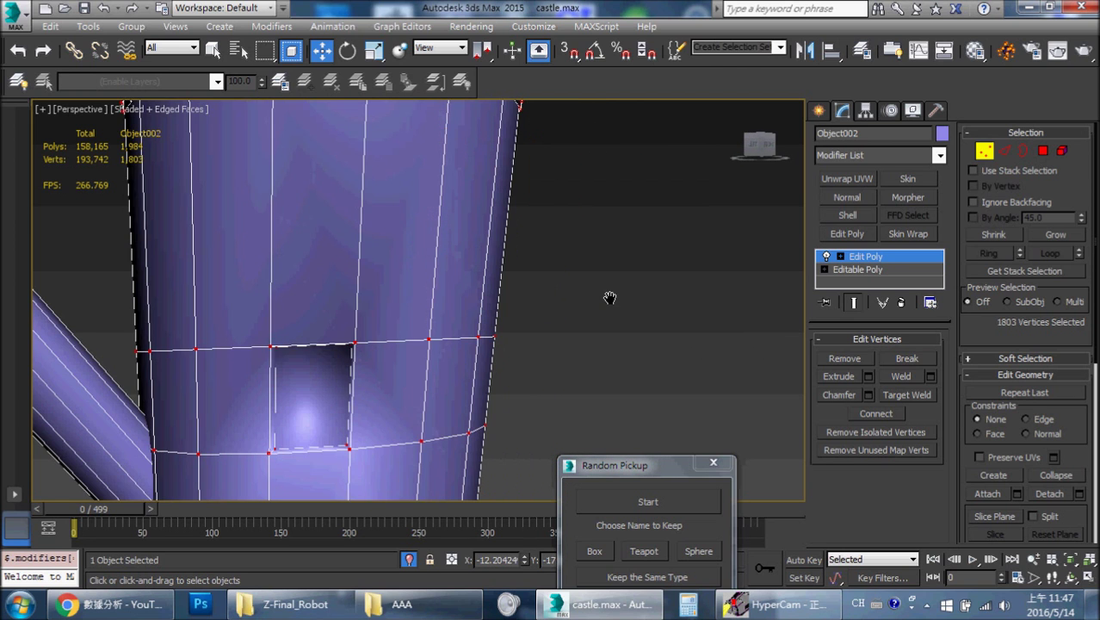
{"action": "scroll", "coordinate": [608, 297], "scroll_direction": "down", "scroll_amount": 10}
{"action": "scroll", "coordinate": [600, 303], "scroll_direction": "up", "scroll_amount": 5}
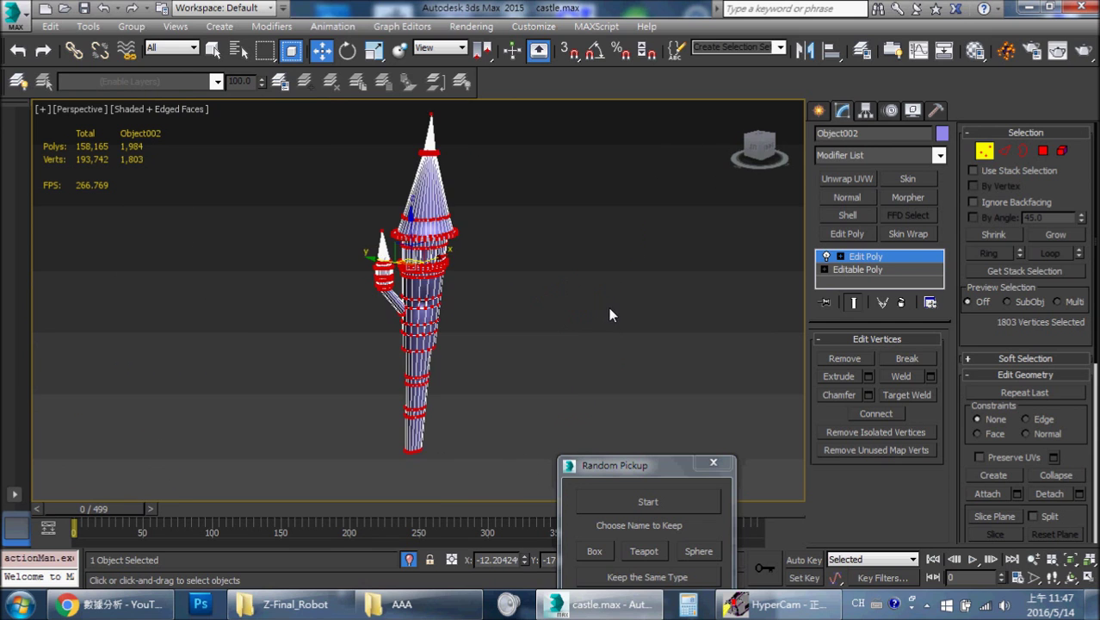
{"action": "scroll", "coordinate": [600, 303], "scroll_direction": "up", "scroll_amount": 3}
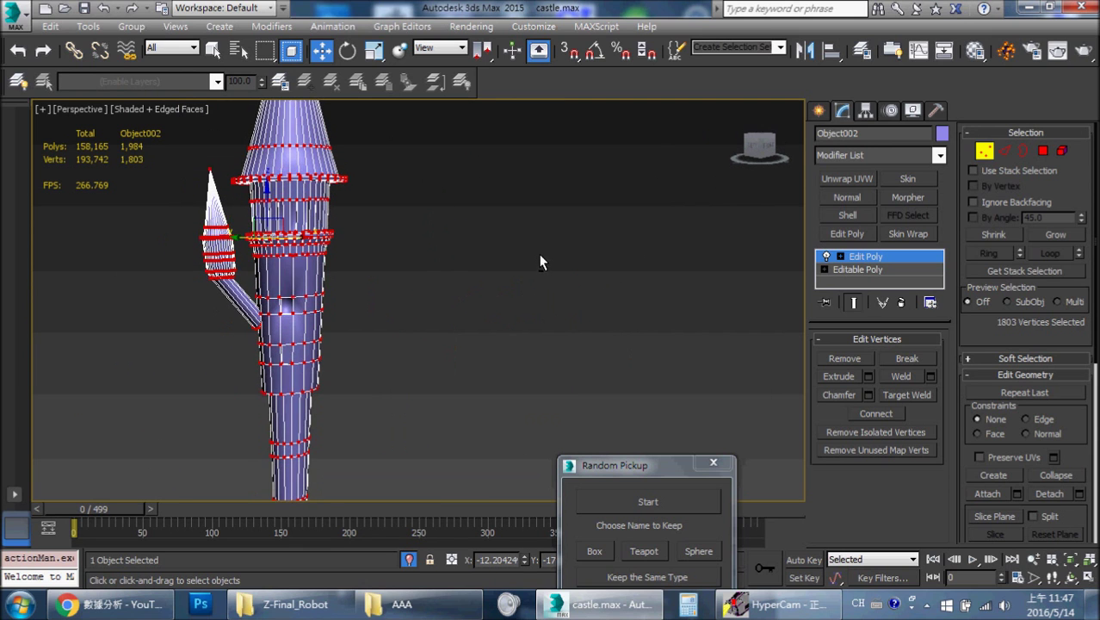
{"action": "scroll", "coordinate": [554, 284], "scroll_direction": "down", "scroll_amount": 3}
{"action": "key", "text": "F4"}
{"action": "scroll", "coordinate": [522, 269], "scroll_direction": "up", "scroll_amount": 2}
Return to object level and toggle the Edit Poly modifier to compare the mesh before and after welding
{"action": "scroll", "coordinate": [522, 268], "scroll_direction": "up", "scroll_amount": 2}
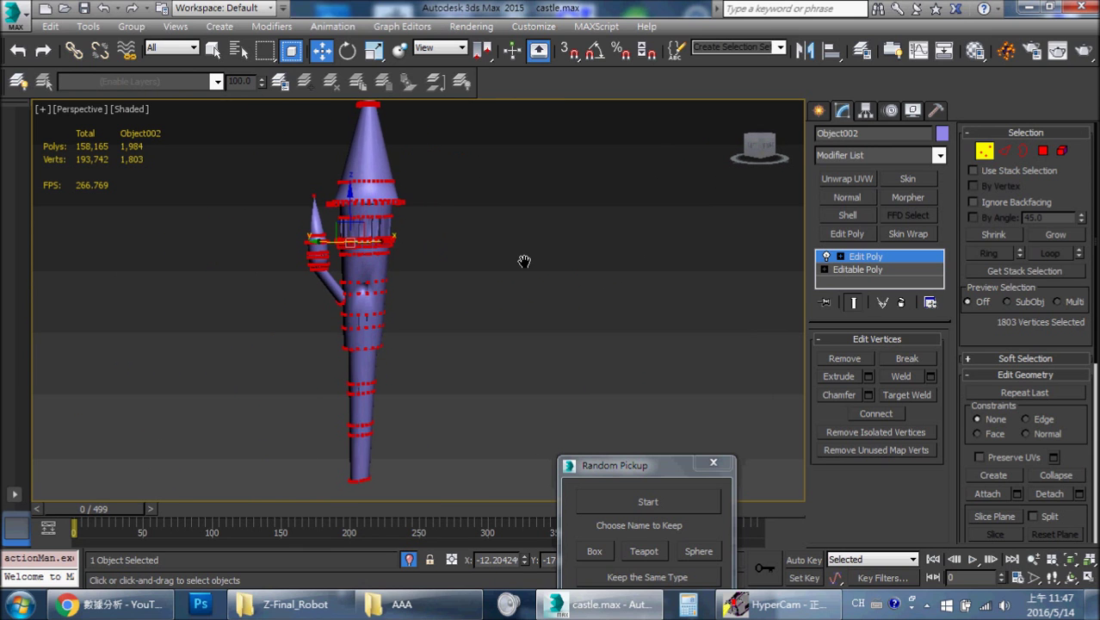
{"action": "scroll", "coordinate": [569, 272], "scroll_direction": "down", "scroll_amount": 1}
{"action": "left_click", "coordinate": [869, 257]}
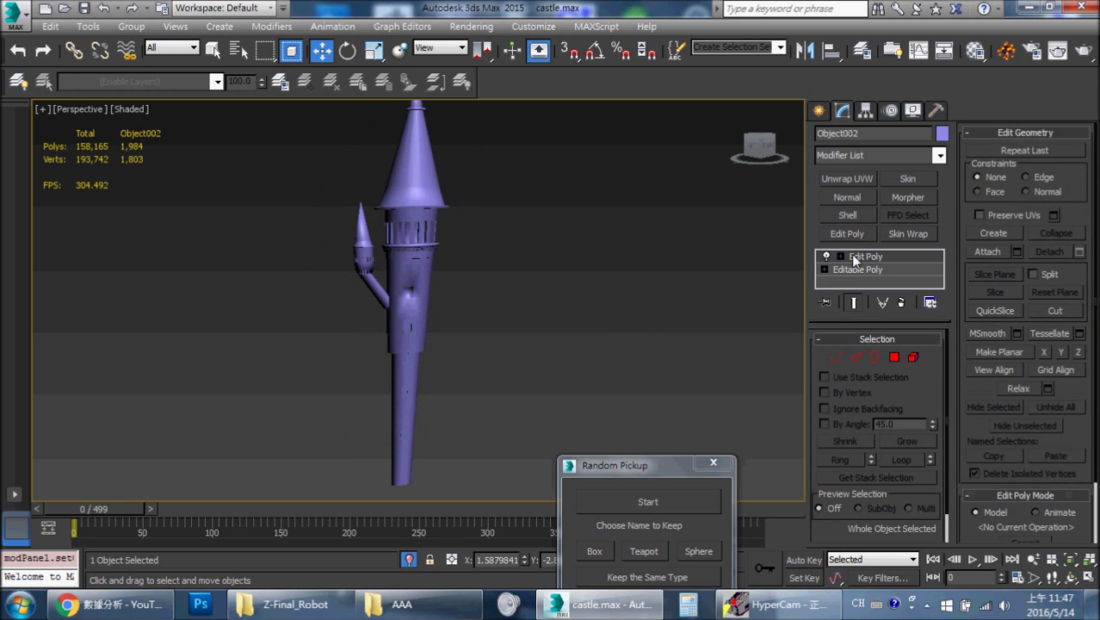
{"action": "key", "text": "F4"}
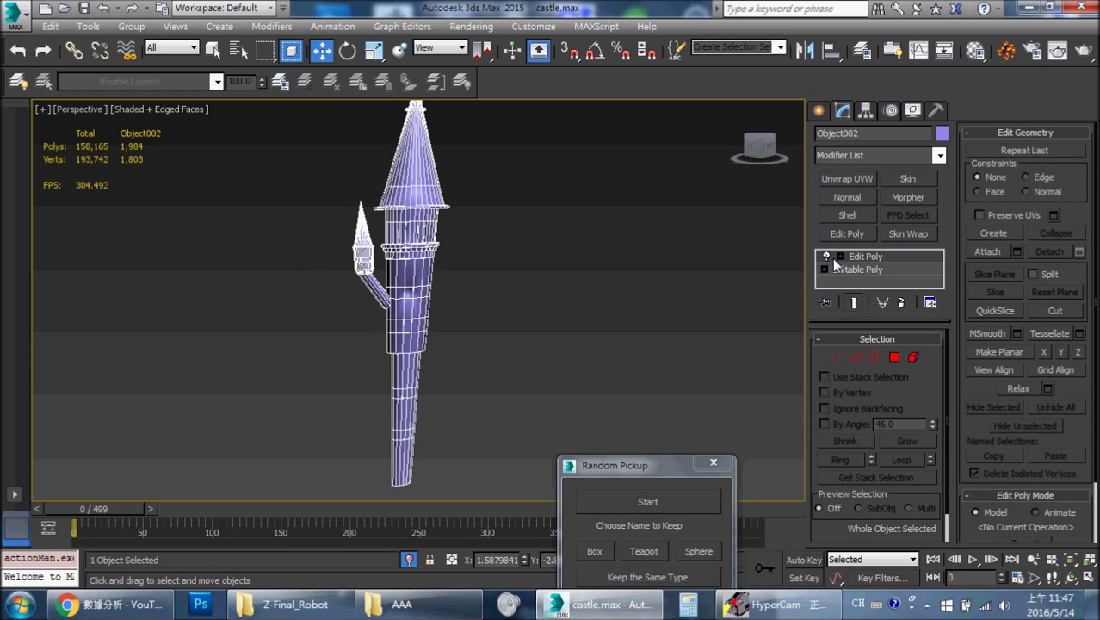
{"action": "left_click", "coordinate": [825, 257]}
{"action": "left_click", "coordinate": [825, 257]}
{"action": "left_click", "coordinate": [825, 257]}
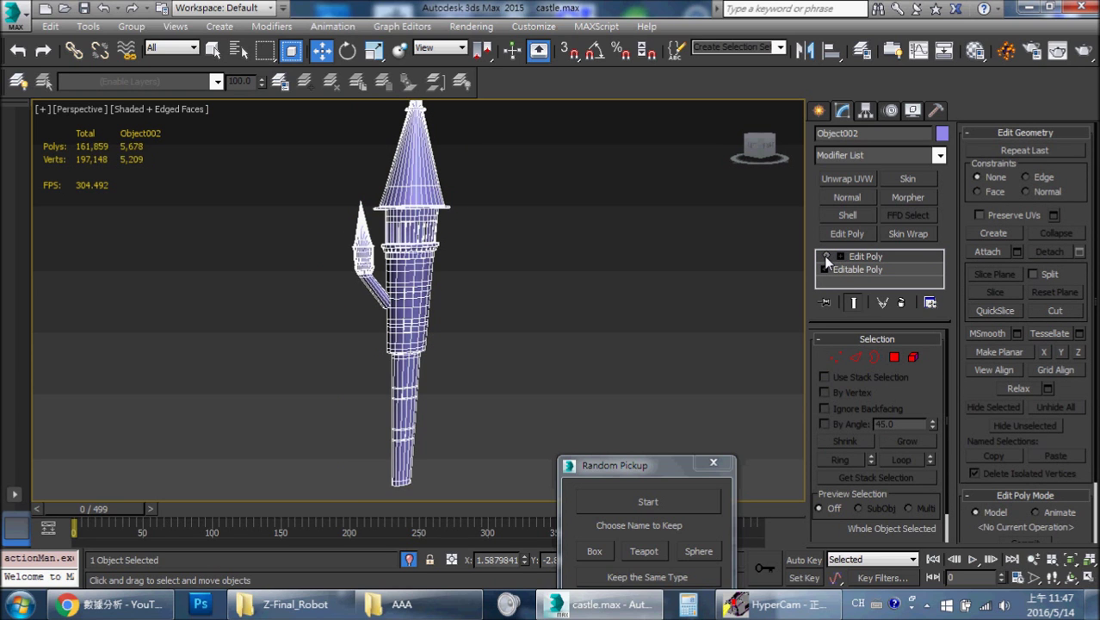
{"action": "left_click", "coordinate": [825, 257]}
{"action": "left_click", "coordinate": [825, 256]}
{"action": "left_click", "coordinate": [825, 256]}
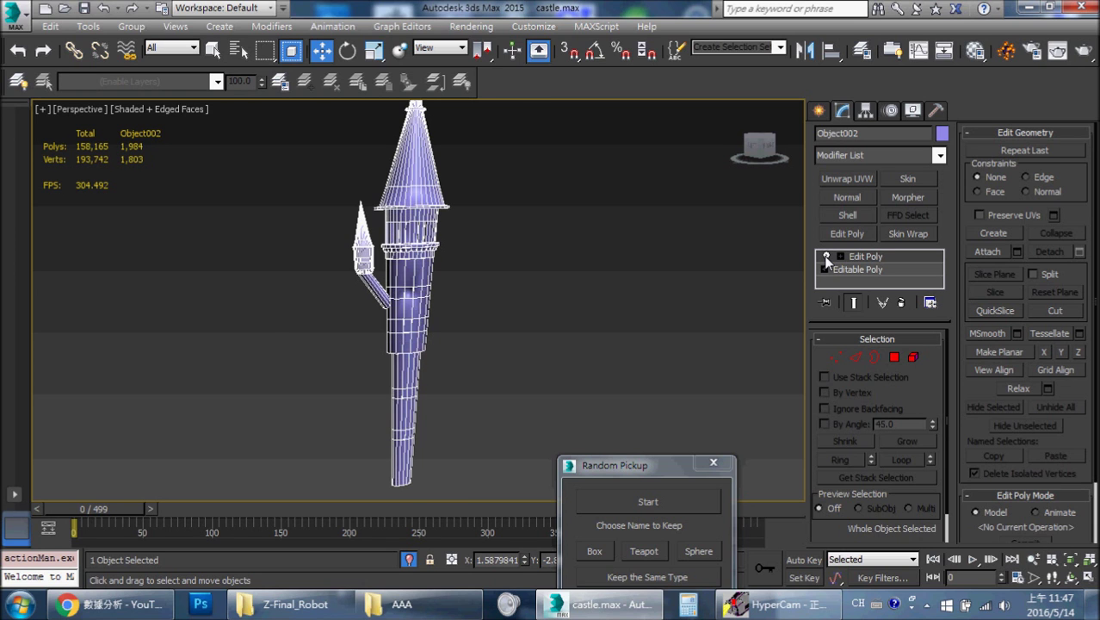
{"action": "scroll", "coordinate": [404, 256], "scroll_direction": "up", "scroll_amount": 5}
{"action": "key", "text": "F4"}
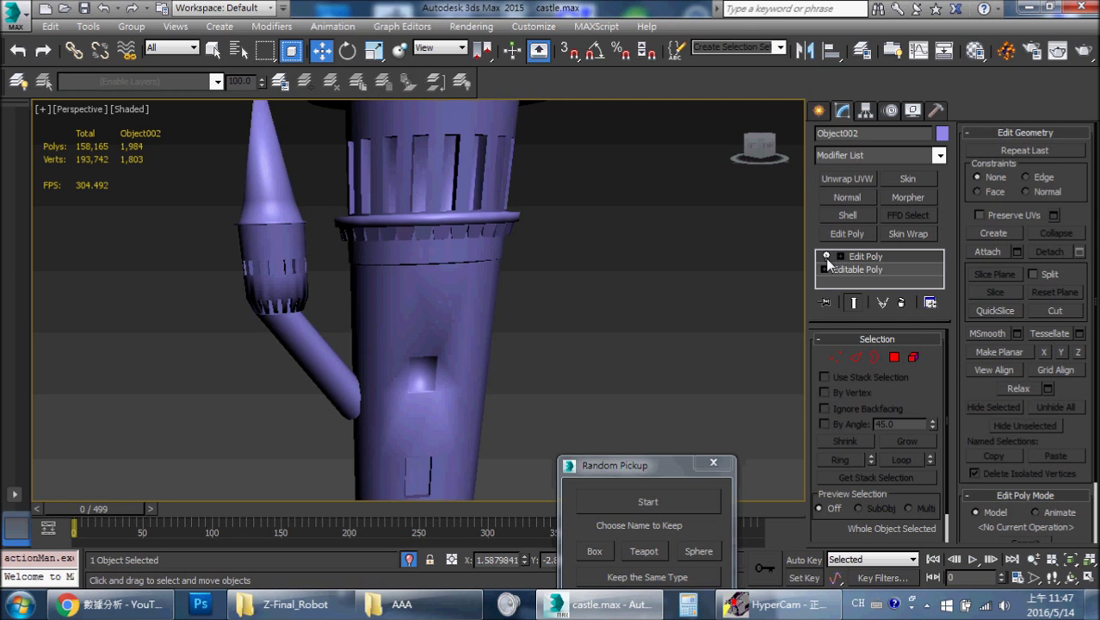
{"action": "key", "text": "ctrl+m"}
{"action": "key", "text": "F4"}
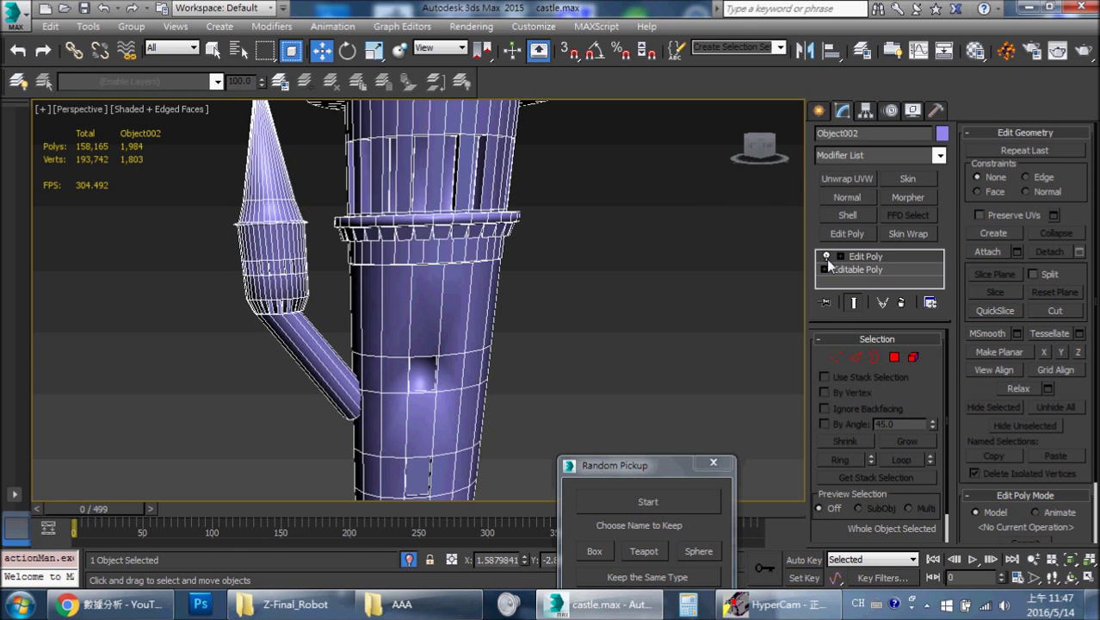
{"action": "left_click", "coordinate": [826, 257]}
Inspect the tower's side up close, comparing the welded and unwelded mesh with edges shown
{"action": "middle_click_drag", "start_coordinate": [354, 260], "coordinate": [397, 235], "text": "alt"}
{"action": "scroll", "coordinate": [397, 235], "scroll_direction": "up", "scroll_amount": 3}
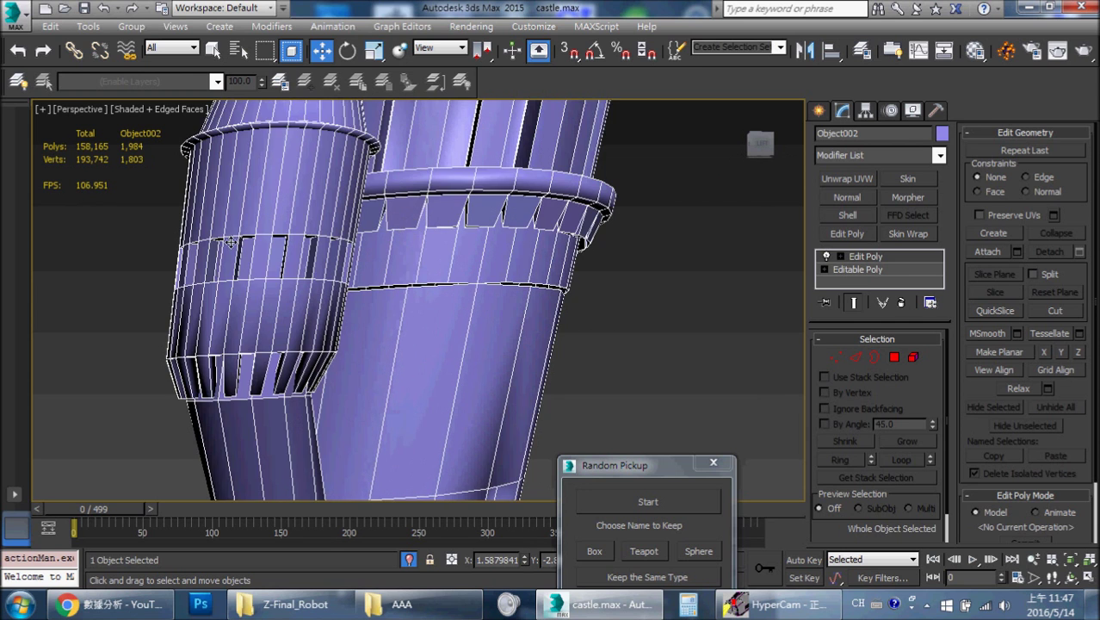
{"action": "middle_click_drag", "start_coordinate": [230, 243], "coordinate": [338, 241]}
{"action": "key", "text": "F4"}
{"action": "key", "text": "F4"}
{"action": "key", "text": "F4"}
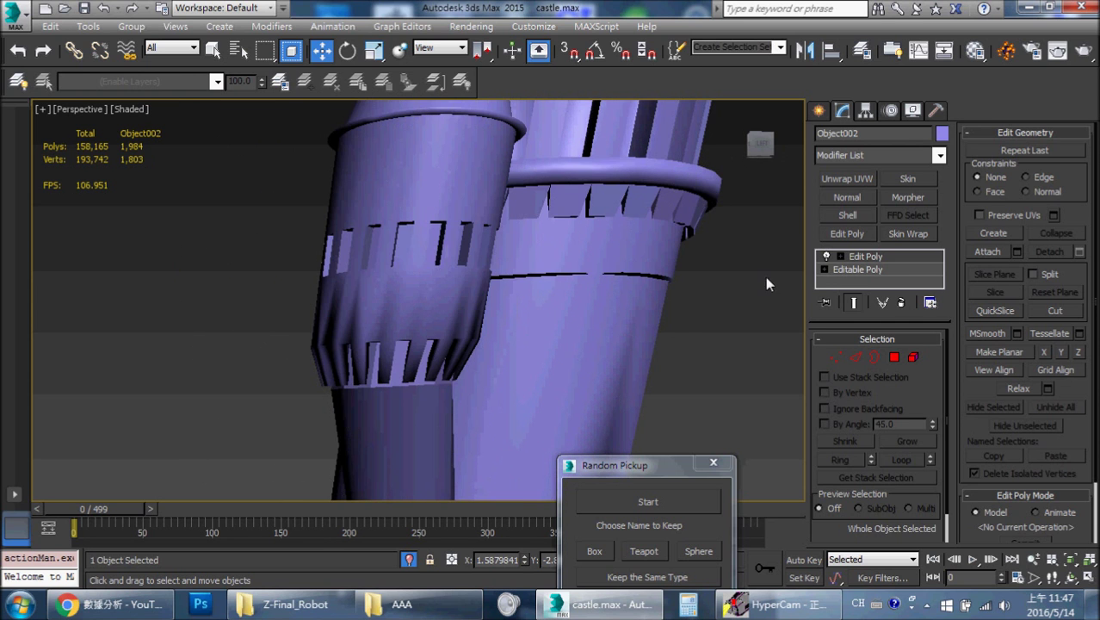
{"action": "key", "text": "F4"}
{"action": "key", "text": "F4"}
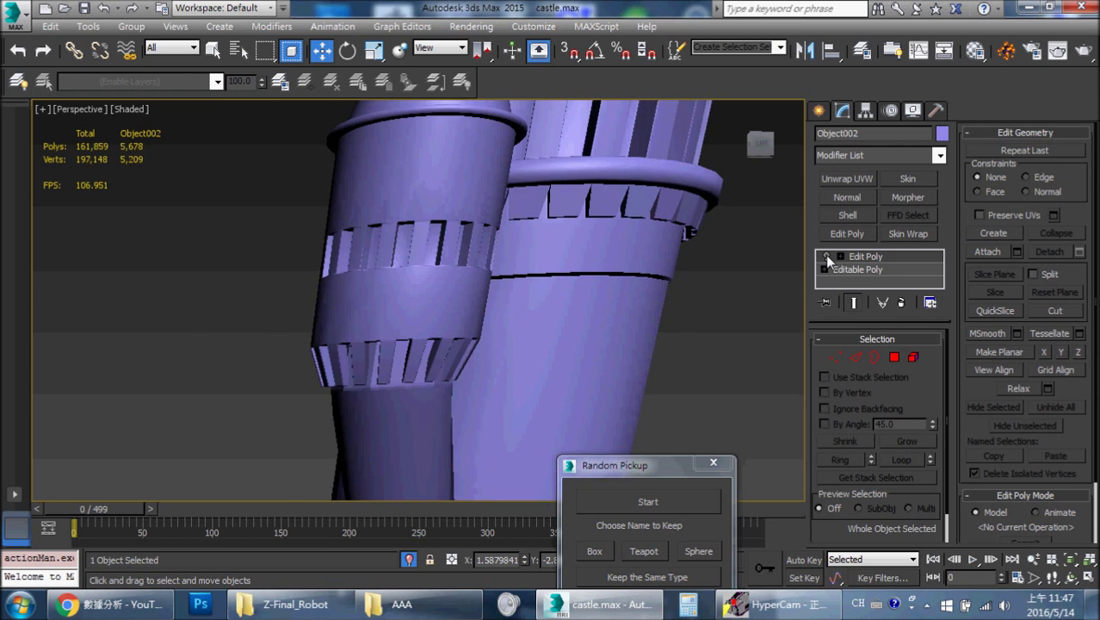
{"action": "left_click", "coordinate": [827, 258]}
{"action": "key", "text": "F4"}
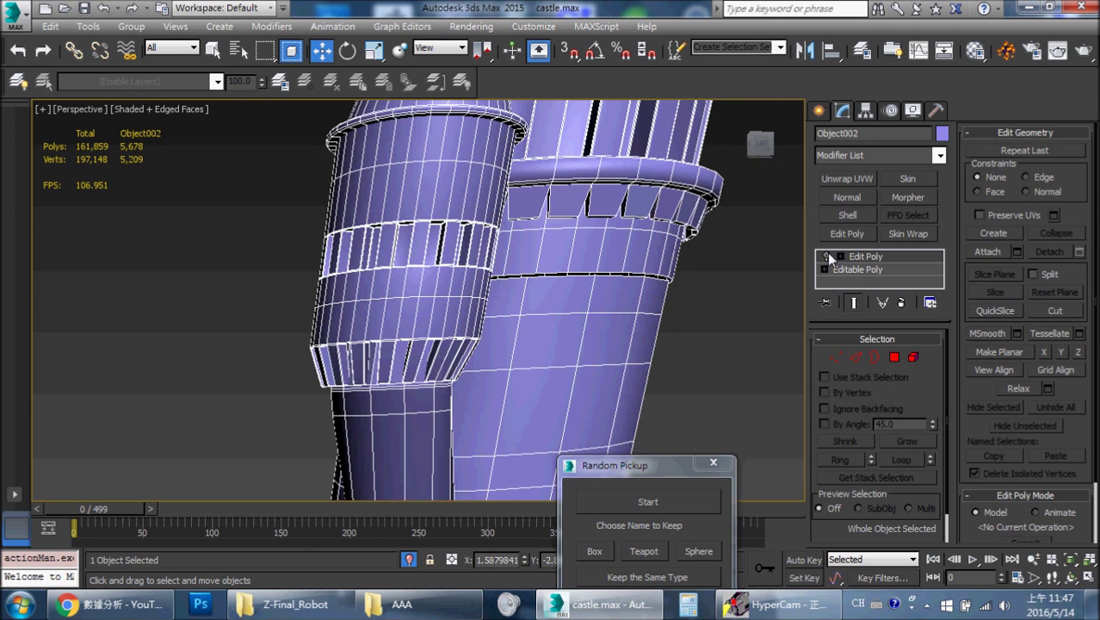
{"action": "left_click", "coordinate": [827, 255]}
{"action": "key", "text": "F4"}
{"action": "key", "text": "F4"}
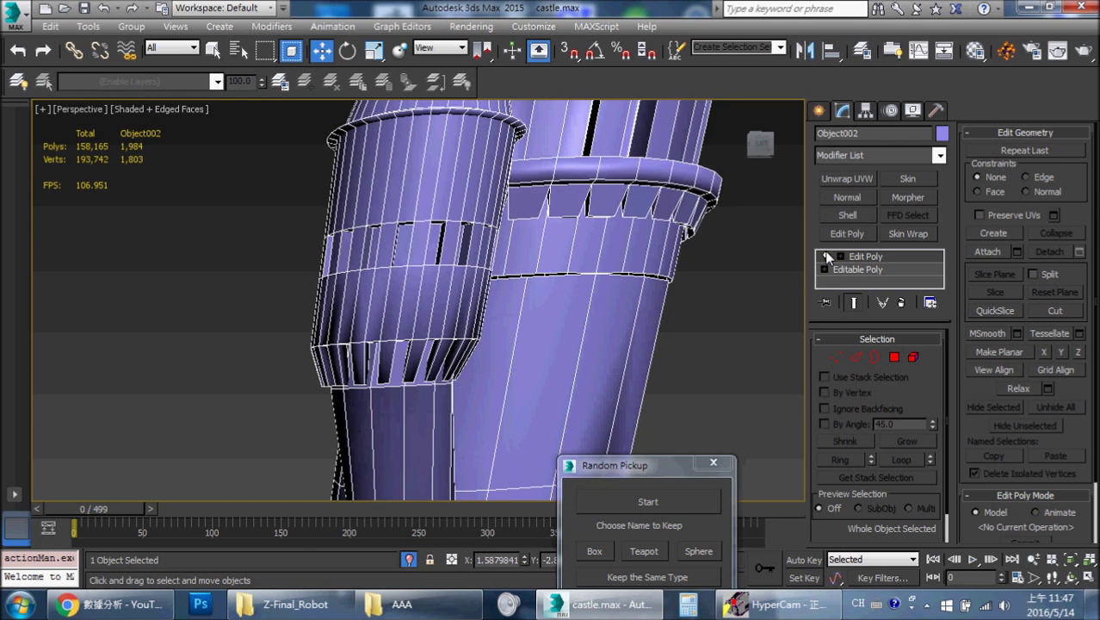
Orbit around the side turret and the tower's other side to check the 1,984-polygon mesh
{"action": "key", "text": "F4"}
{"action": "key", "text": "F4"}
{"action": "mouse_move", "coordinate": [592, 278]}
{"action": "middle_mouse_down", "text": "alt"}
{"action": "mouse_move", "coordinate": [482, 219]}
{"action": "mouse_move", "coordinate": [373, 244]}
{"action": "middle_mouse_up", "text": "alt"}
{"action": "key", "text": "F4"}
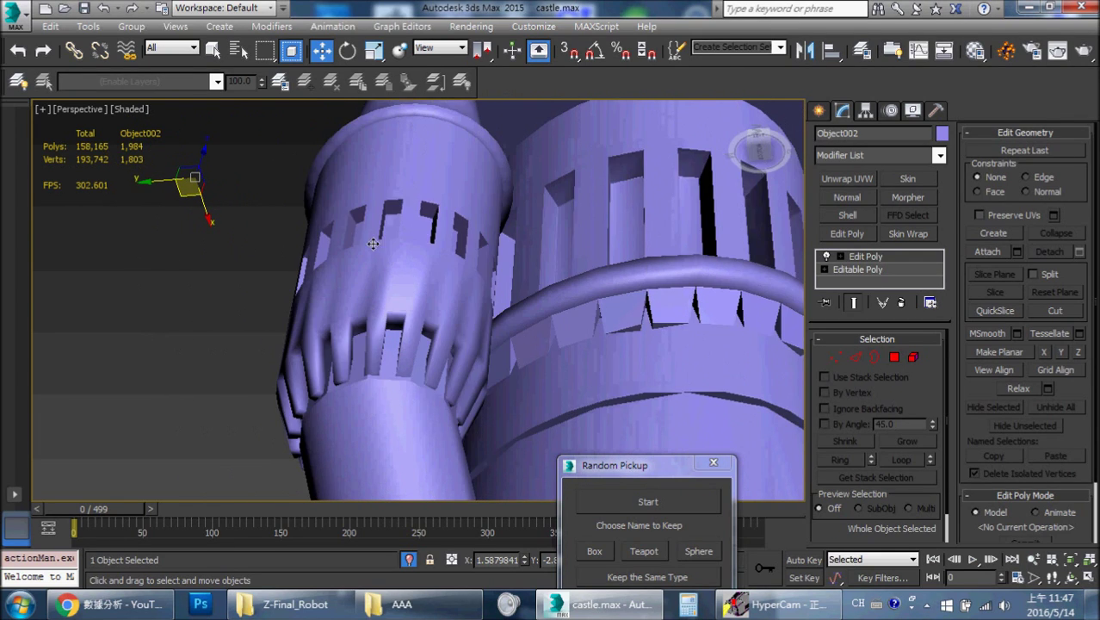
{"action": "mouse_move", "coordinate": [425, 338]}
{"action": "middle_mouse_down", "text": "alt"}
{"action": "mouse_move", "coordinate": [284, 319]}
{"action": "mouse_move", "coordinate": [290, 326]}
{"action": "middle_mouse_up", "text": "alt"}
{"action": "key", "text": "F4"}
{"action": "scroll", "coordinate": [321, 327], "scroll_direction": "up", "scroll_amount": 3}
{"action": "scroll", "coordinate": [321, 327], "scroll_direction": "up", "scroll_amount": 2}
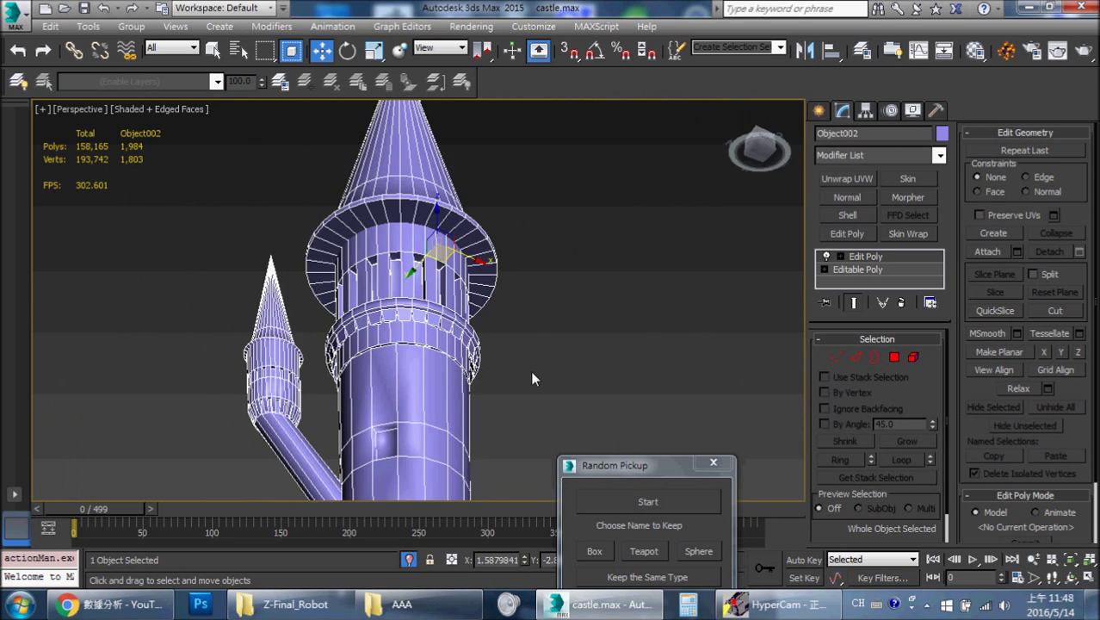
{"action": "mouse_move", "coordinate": [533, 376]}
{"action": "middle_mouse_down"}
{"action": "mouse_move", "coordinate": [538, 282]}
{"action": "mouse_move", "coordinate": [527, 303]}
{"action": "mouse_move", "coordinate": [367, 323]}
{"action": "mouse_move", "coordinate": [543, 347]}
{"action": "mouse_move", "coordinate": [482, 340]}
{"action": "mouse_move", "coordinate": [423, 371]}
{"action": "mouse_move", "coordinate": [269, 376]}
{"action": "mouse_move", "coordinate": [340, 376]}
{"action": "mouse_move", "coordinate": [392, 185]}
{"action": "mouse_move", "coordinate": [598, 392]}
{"action": "middle_mouse_up"}
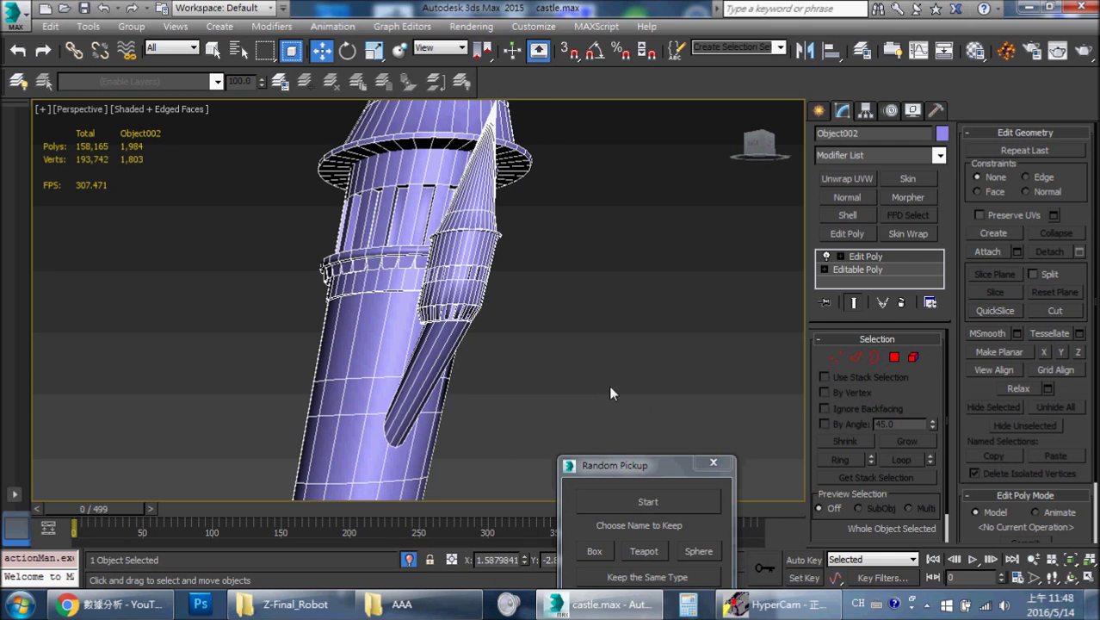
{"action": "scroll", "coordinate": [1027, 333], "scroll_direction": "down", "scroll_amount": 1}
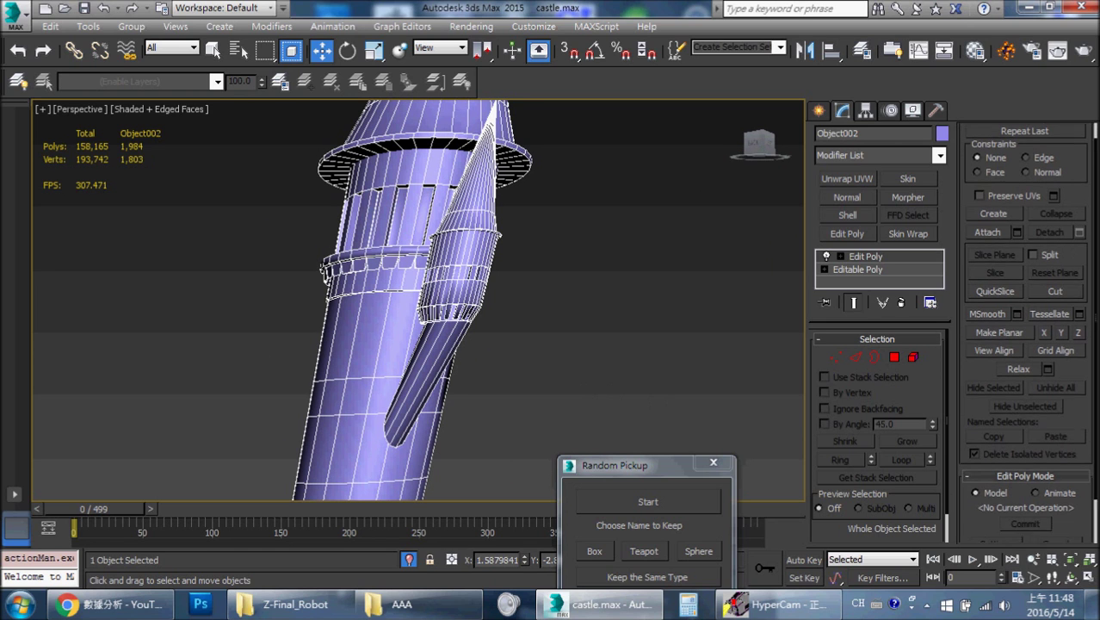
{"action": "scroll", "coordinate": [1026, 333], "scroll_direction": "down", "scroll_amount": 2}
{"action": "mouse_move", "coordinate": [654, 327]}
{"action": "middle_mouse_down", "text": "alt"}
{"action": "mouse_move", "coordinate": [587, 305]}
{"action": "mouse_move", "coordinate": [515, 323]}
{"action": "mouse_move", "coordinate": [580, 286]}
{"action": "middle_mouse_up", "text": "alt"}
Select all 1,984 tower polygons, clear their smoothing groups and apply Auto Smooth, then deselect
{"action": "left_click", "coordinate": [895, 357]}
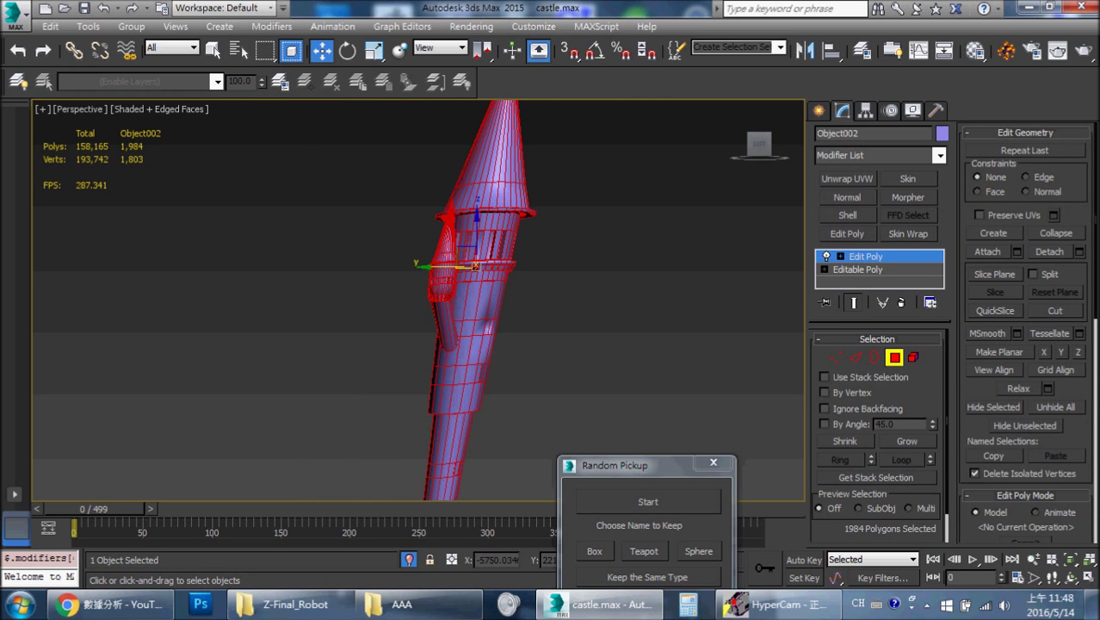
{"action": "scroll", "coordinate": [1027, 332], "scroll_direction": "down", "scroll_amount": 1}
{"action": "scroll", "coordinate": [1026, 332], "scroll_direction": "down", "scroll_amount": 2}
{"action": "scroll", "coordinate": [1026, 332], "scroll_direction": "down", "scroll_amount": 2}
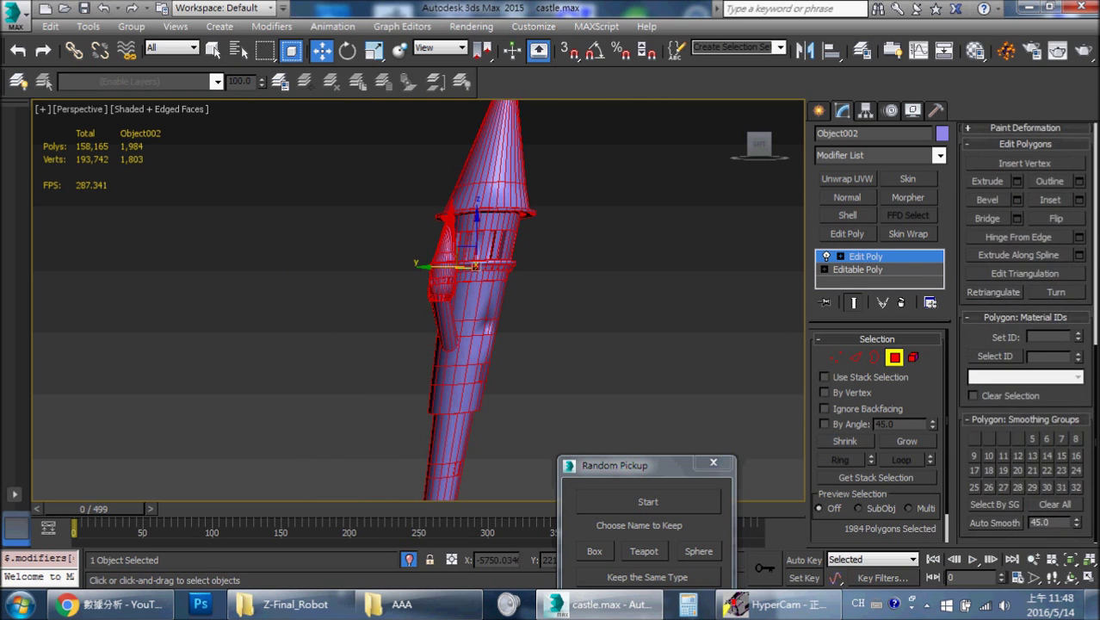
{"action": "left_click", "coordinate": [1055, 505]}
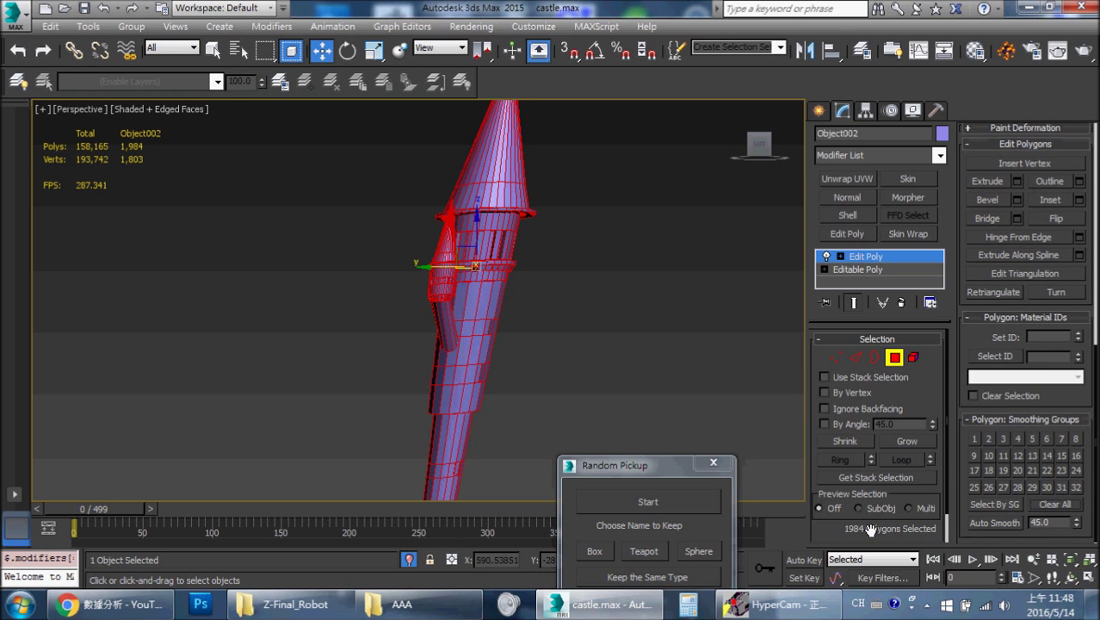
{"action": "left_click", "coordinate": [1000, 524]}
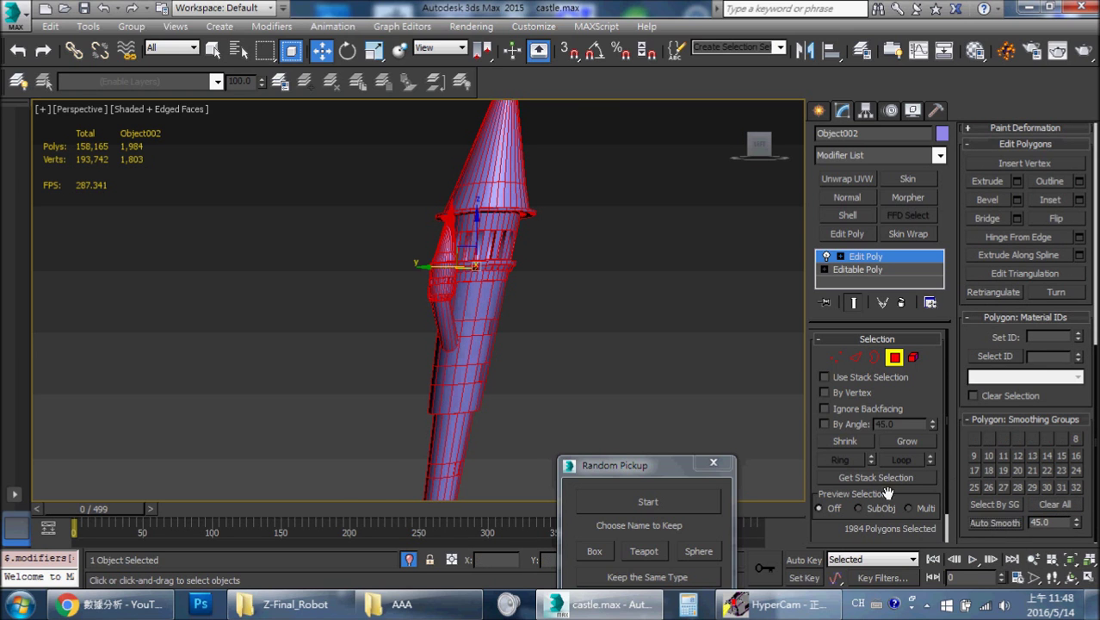
{"action": "scroll", "coordinate": [999, 524], "scroll_direction": "up", "scroll_amount": 1}
{"action": "middle_click_drag", "start_coordinate": [602, 357], "coordinate": [595, 353], "text": "alt"}
{"action": "left_click", "coordinate": [594, 353]}
Inspect the re-smoothed tower shaded with and without edge lines, and return to object level
{"action": "key", "text": "F4"}
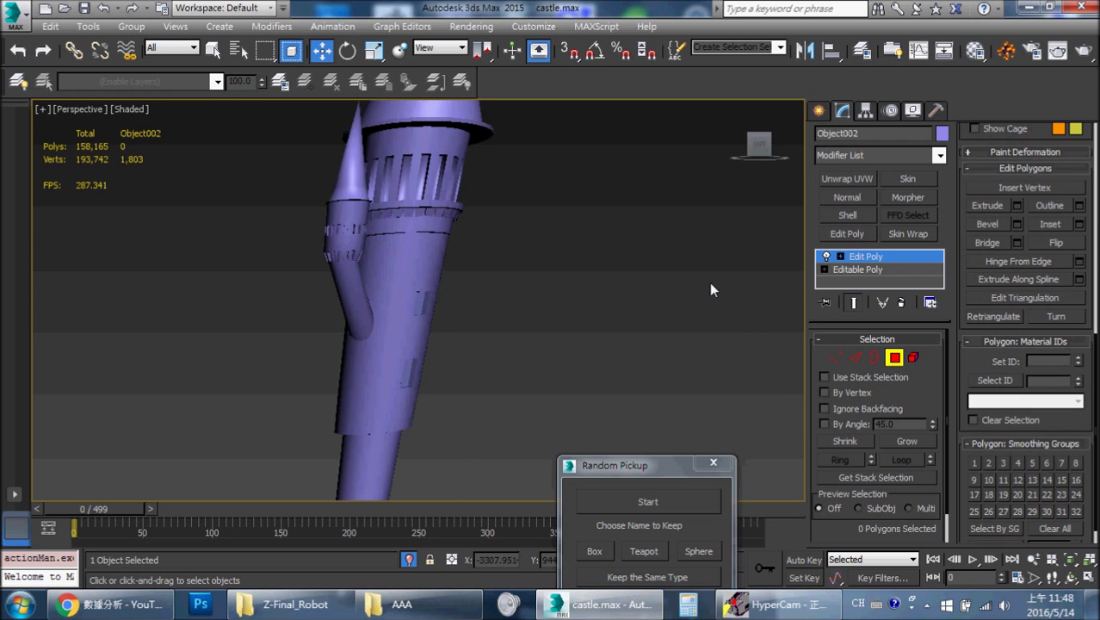
{"action": "mouse_move", "coordinate": [709, 282]}
{"action": "middle_mouse_down", "text": "alt"}
{"action": "mouse_move", "coordinate": [408, 249]}
{"action": "mouse_move", "coordinate": [588, 224]}
{"action": "mouse_move", "coordinate": [754, 268]}
{"action": "mouse_move", "coordinate": [598, 243]}
{"action": "mouse_move", "coordinate": [441, 245]}
{"action": "mouse_move", "coordinate": [486, 233]}
{"action": "mouse_move", "coordinate": [521, 256]}
{"action": "mouse_move", "coordinate": [500, 173]}
{"action": "middle_mouse_up", "text": "alt"}
{"action": "key", "text": "F4"}
{"action": "key", "text": "F4"}
{"action": "key", "text": "F4"}
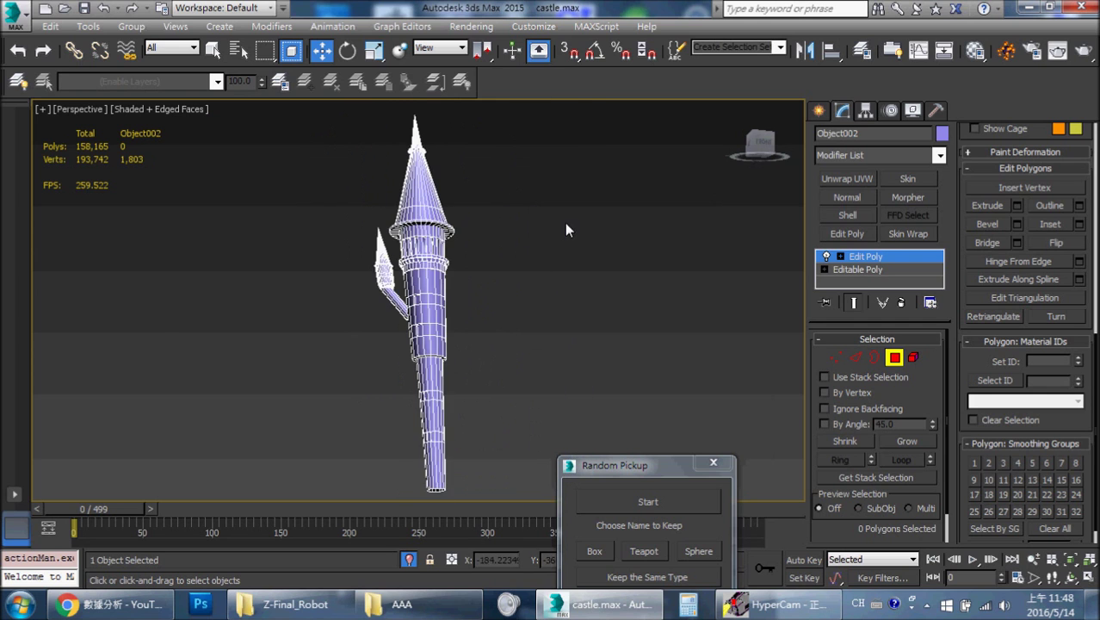
{"action": "middle_click_drag", "start_coordinate": [565, 223], "coordinate": [587, 245]}
{"action": "scroll", "coordinate": [587, 244], "scroll_direction": "up", "scroll_amount": 5}
{"action": "key", "text": "z"}
{"action": "left_click", "coordinate": [871, 259]}
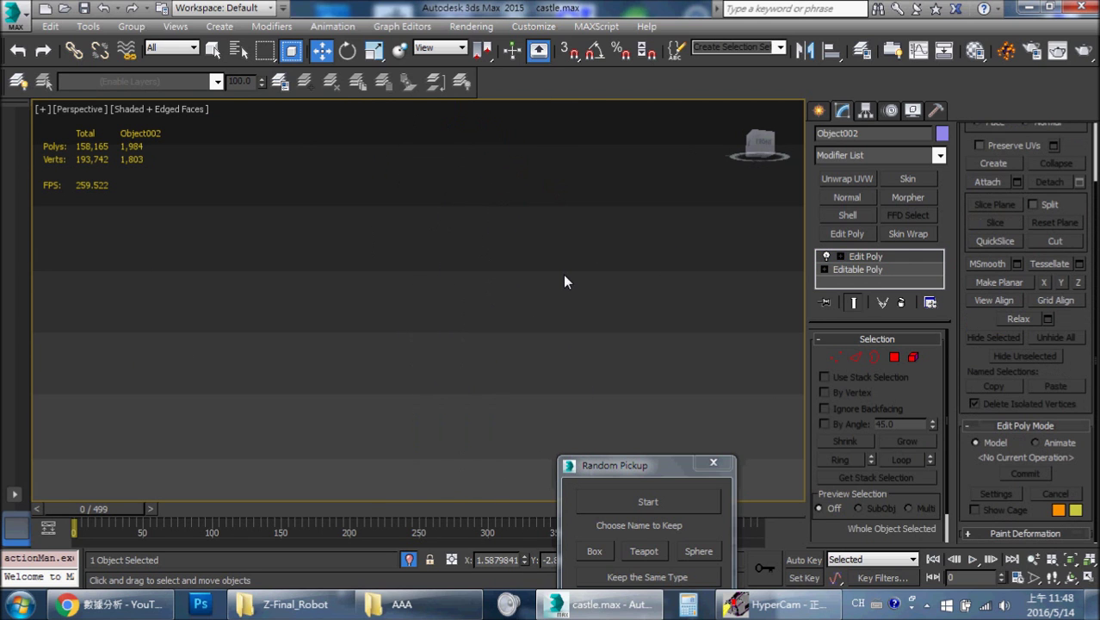
{"action": "middle_click_drag", "start_coordinate": [541, 252], "coordinate": [582, 273], "text": "alt"}
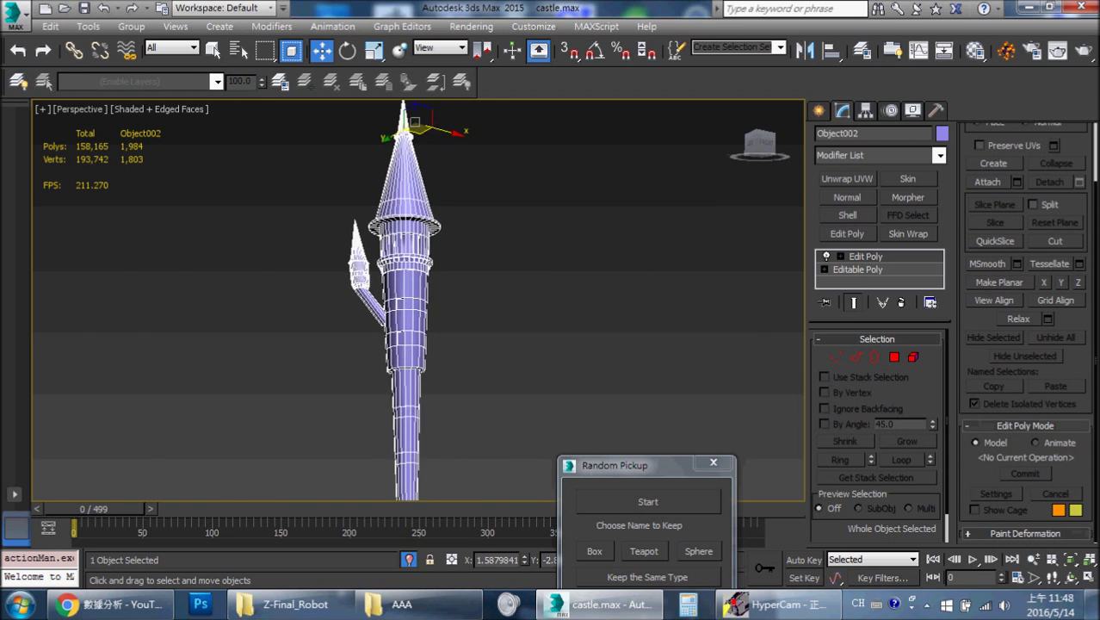
{"action": "scroll", "coordinate": [582, 274], "scroll_direction": "up", "scroll_amount": 3}
{"action": "scroll", "coordinate": [551, 258], "scroll_direction": "up", "scroll_amount": 3}
{"action": "mouse_move", "coordinate": [515, 243]}
{"action": "middle_mouse_down"}
{"action": "mouse_move", "coordinate": [468, 255]}
{"action": "mouse_move", "coordinate": [765, 348]}
{"action": "middle_mouse_up"}
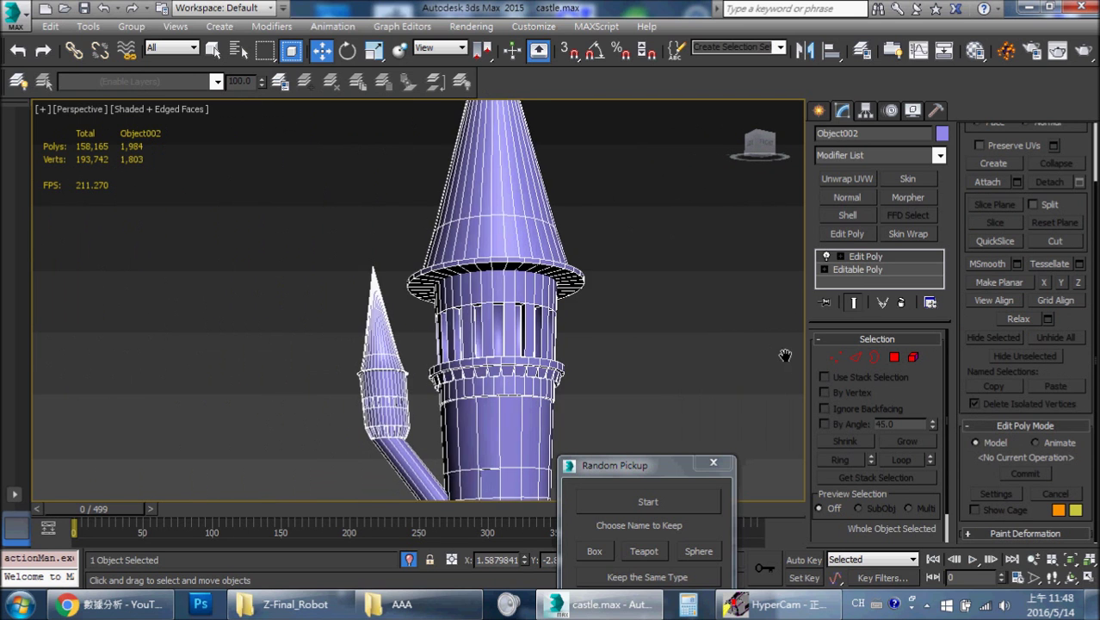
{"action": "key", "text": "F4"}
{"action": "key", "text": "F4"}
{"action": "key", "text": "F4"}
Toggle the Edit Poly reduction to compare 1,984 against the original 5,678 polygons, then open Calculator
{"action": "left_click", "coordinate": [825, 256]}
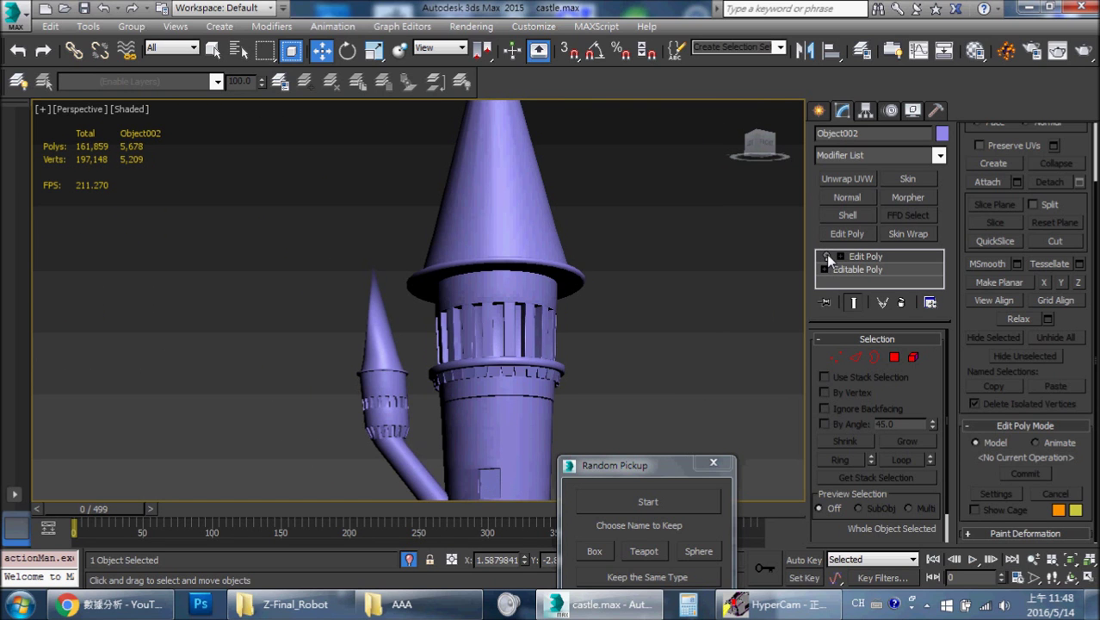
{"action": "left_click", "coordinate": [825, 256]}
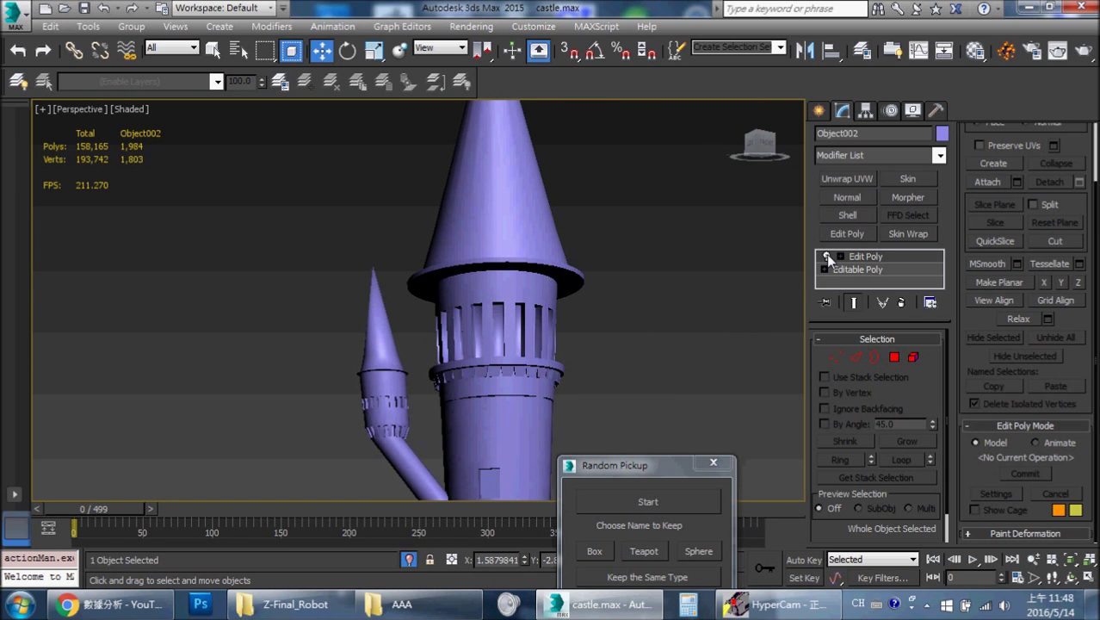
{"action": "key", "text": "F4"}
{"action": "left_click", "coordinate": [825, 257]}
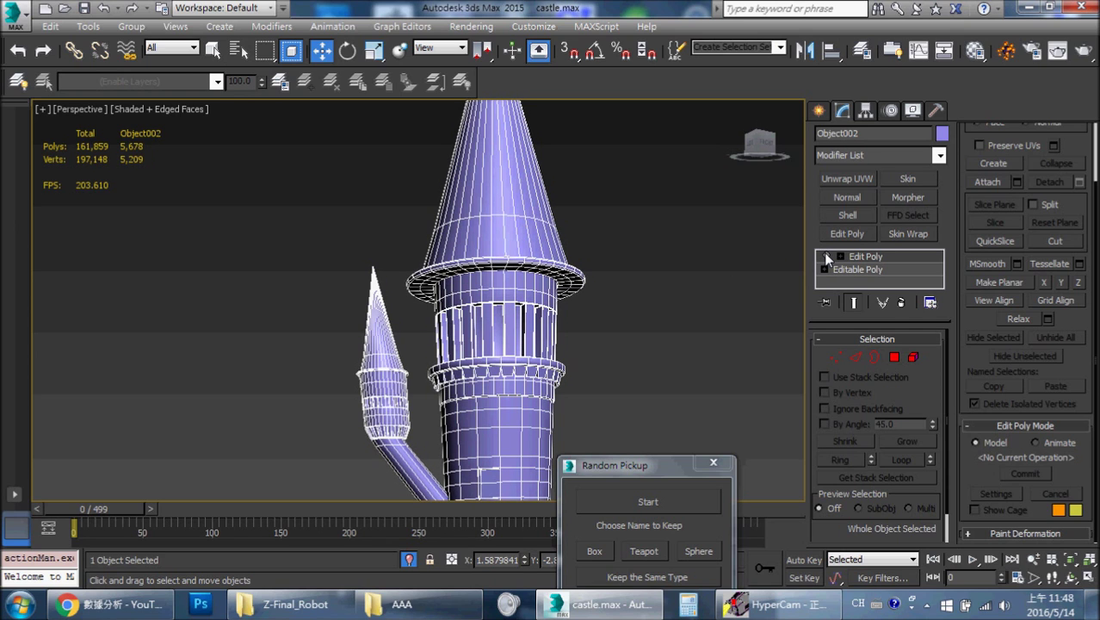
{"action": "left_click", "coordinate": [688, 604]}
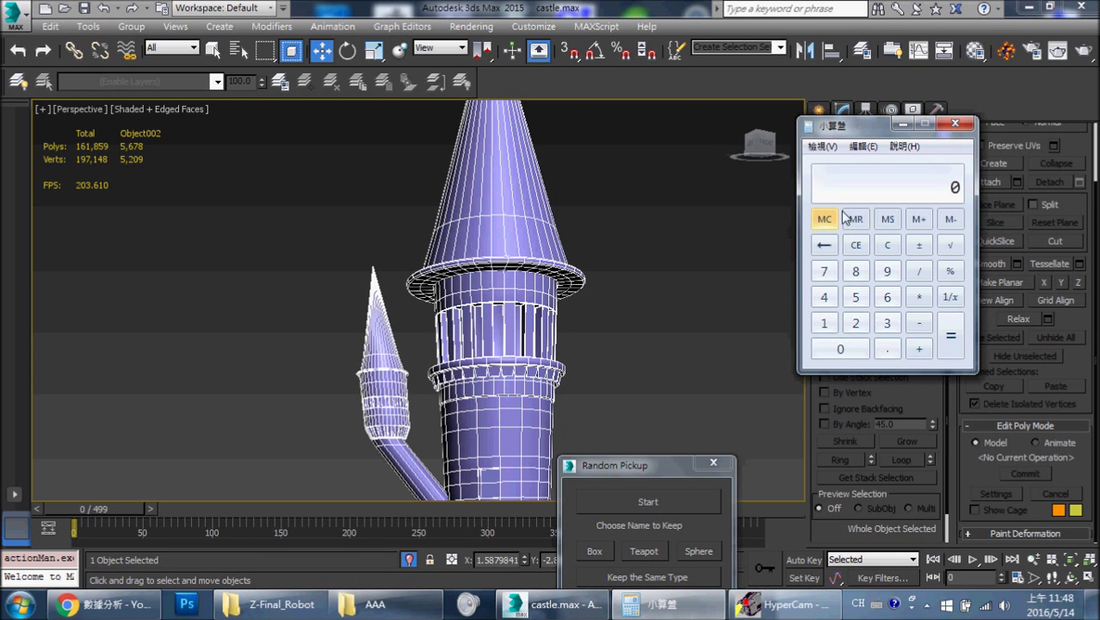
Enter the reduced count 1984 followed by a division in Calculator
{"action": "left_click_drag", "start_coordinate": [847, 125], "coordinate": [663, 173]}
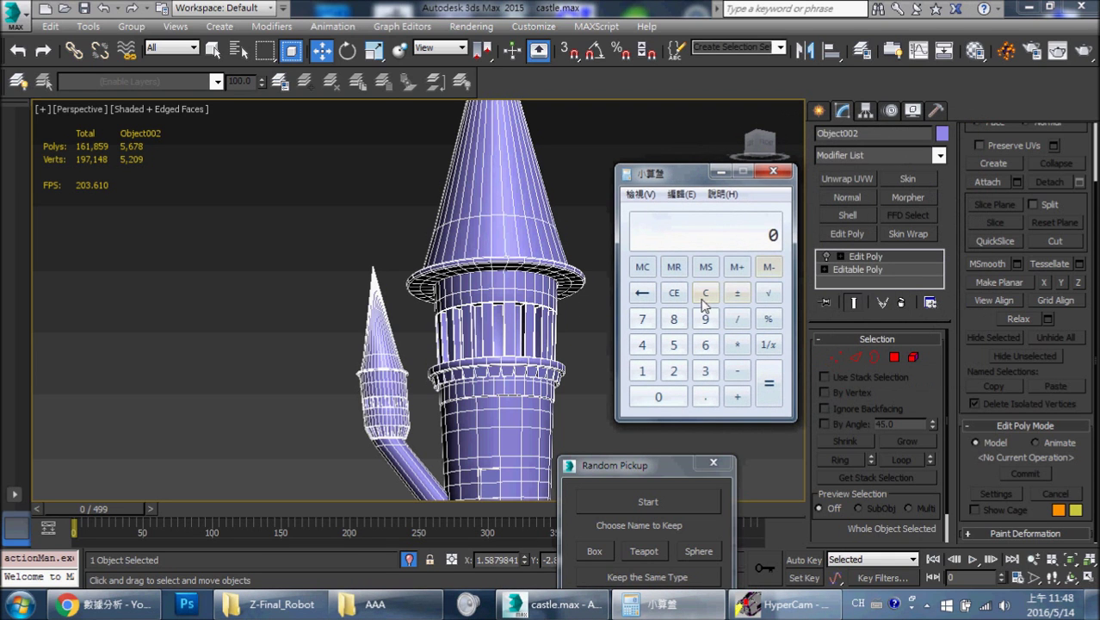
{"action": "left_click", "coordinate": [824, 255]}
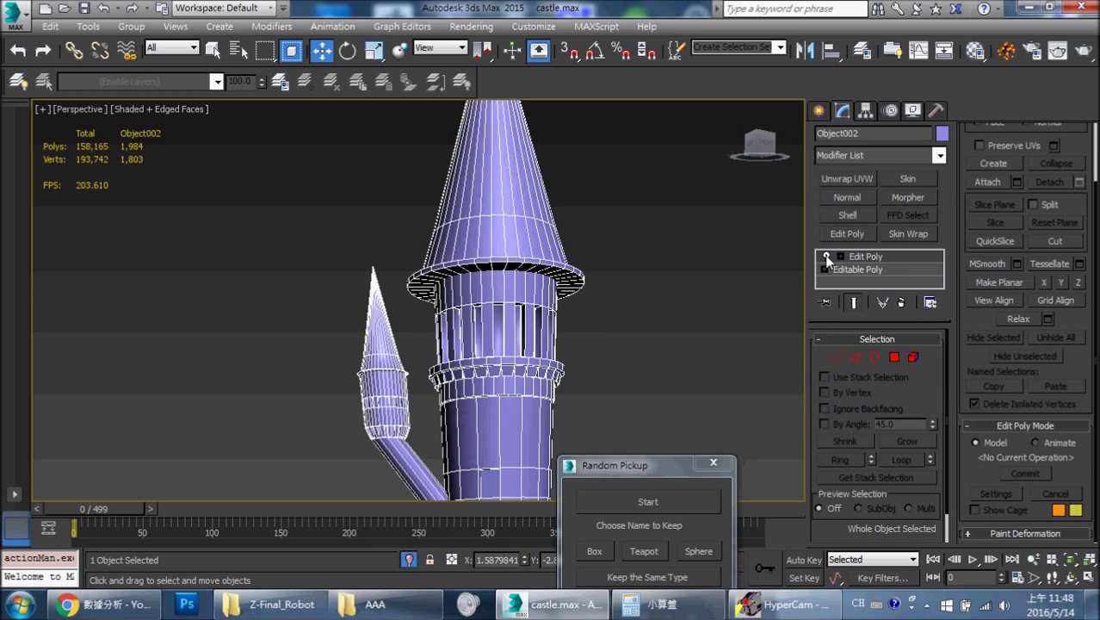
{"action": "left_click", "coordinate": [663, 605]}
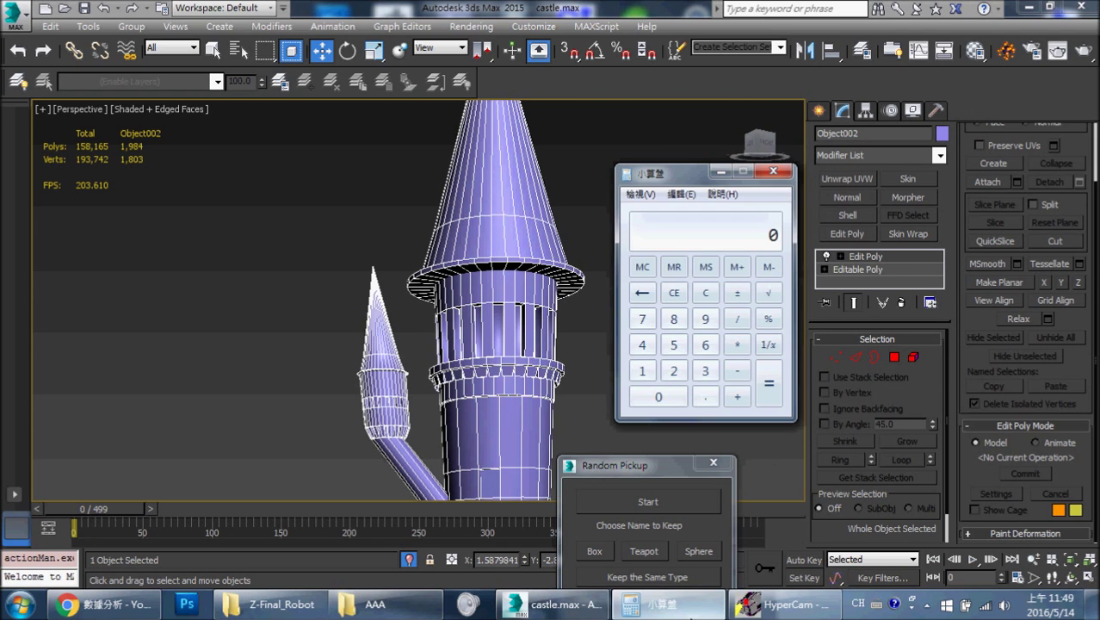
{"action": "left_click", "coordinate": [643, 371]}
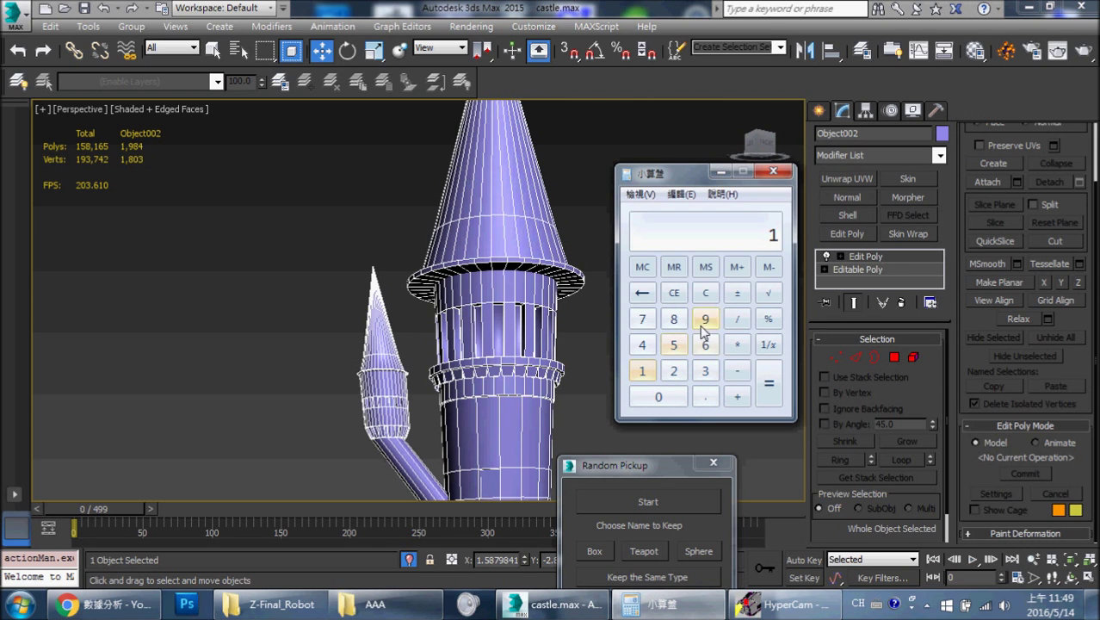
{"action": "left_click", "coordinate": [705, 318]}
{"action": "left_click", "coordinate": [674, 319]}
{"action": "left_click", "coordinate": [644, 346]}
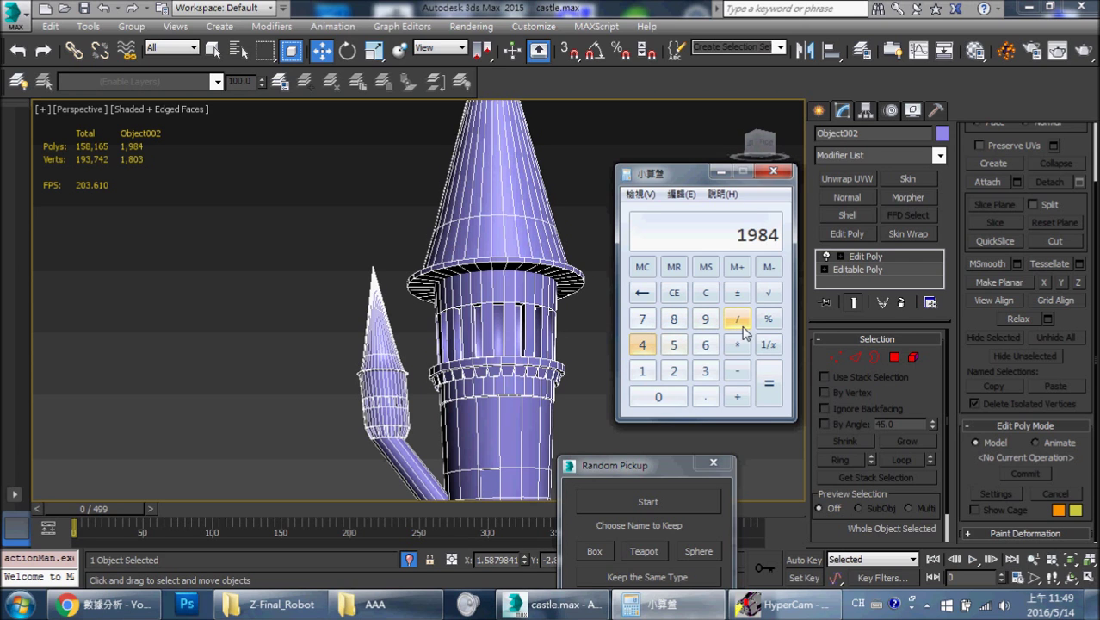
{"action": "left_click", "coordinate": [737, 319]}
Divide by the original 5678 polygons to get the ratio 0.3494188094399436
{"action": "left_click", "coordinate": [826, 258]}
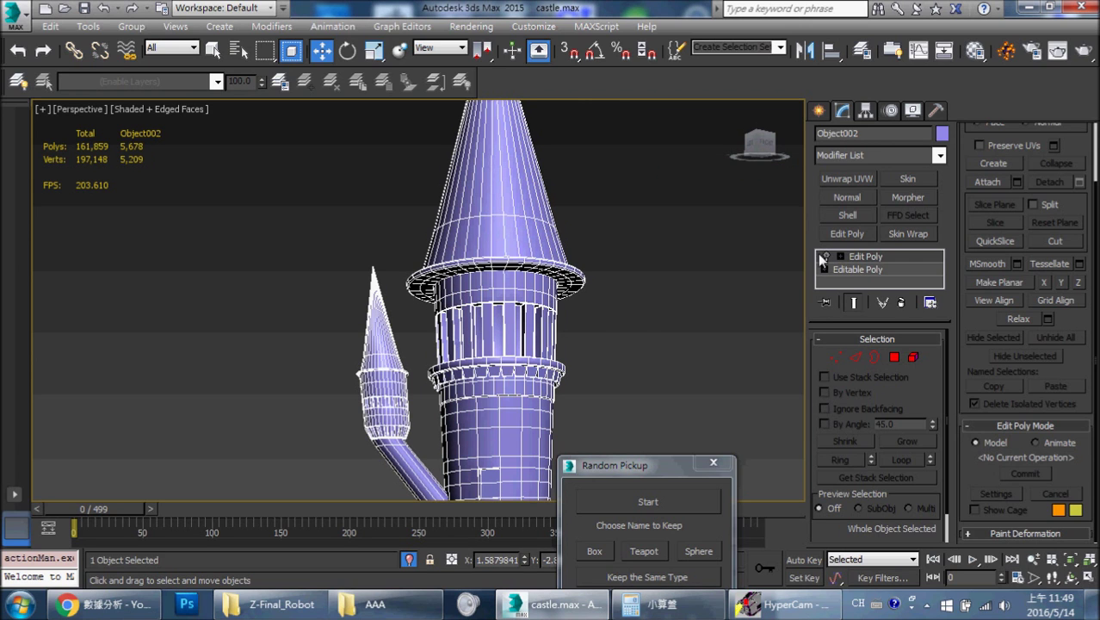
{"action": "left_click", "coordinate": [659, 603]}
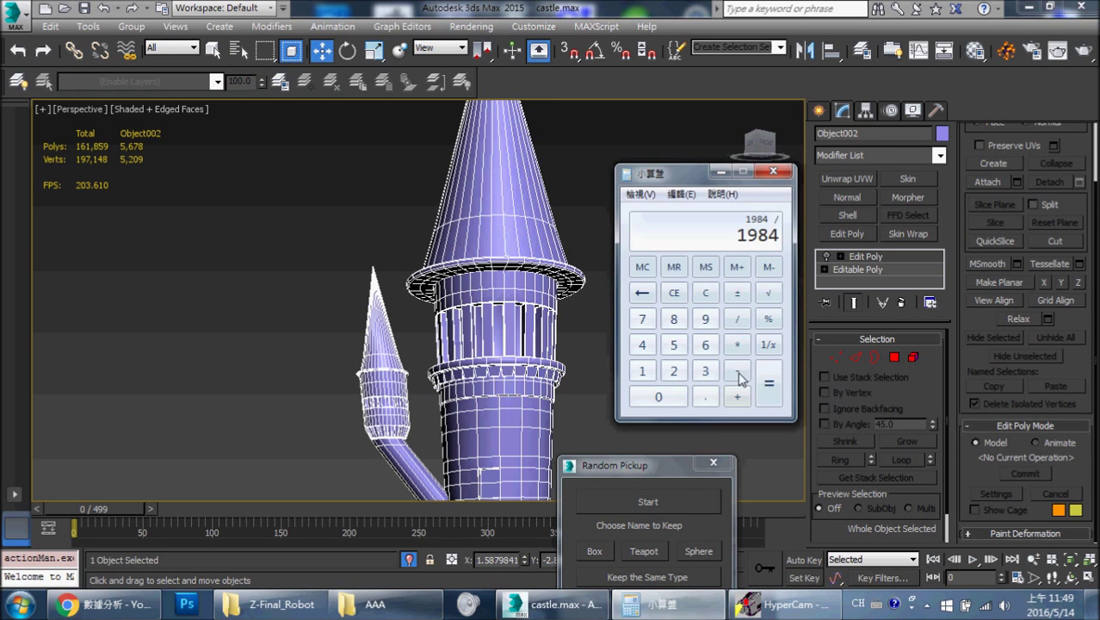
{"action": "left_click", "coordinate": [675, 345]}
{"action": "left_click", "coordinate": [705, 344]}
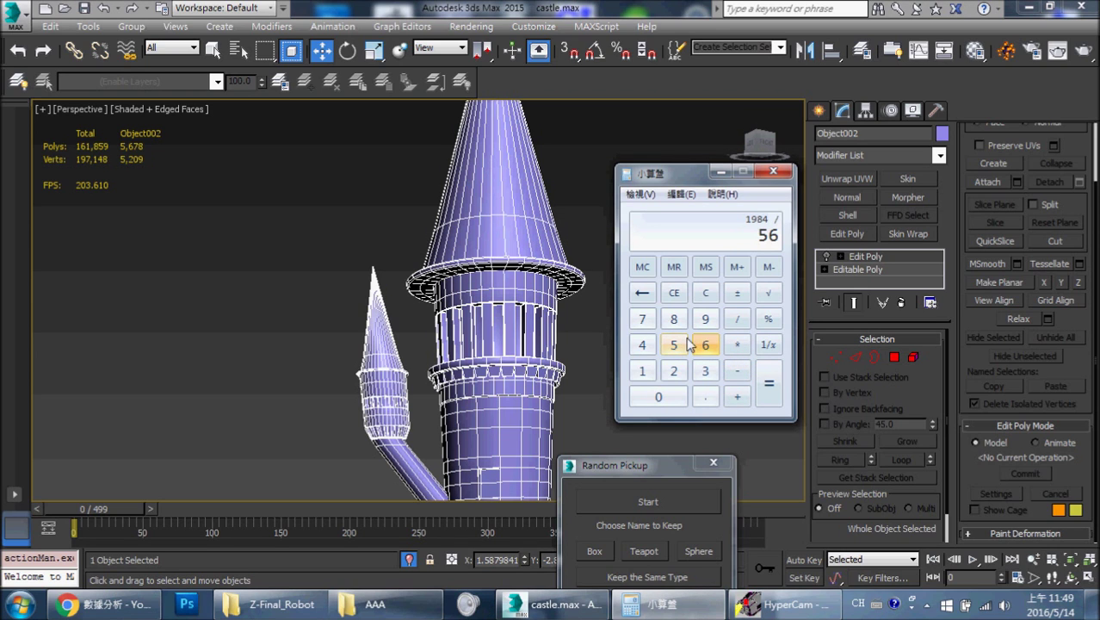
{"action": "left_click", "coordinate": [642, 319]}
{"action": "left_click", "coordinate": [680, 320]}
{"action": "left_click", "coordinate": [767, 387]}
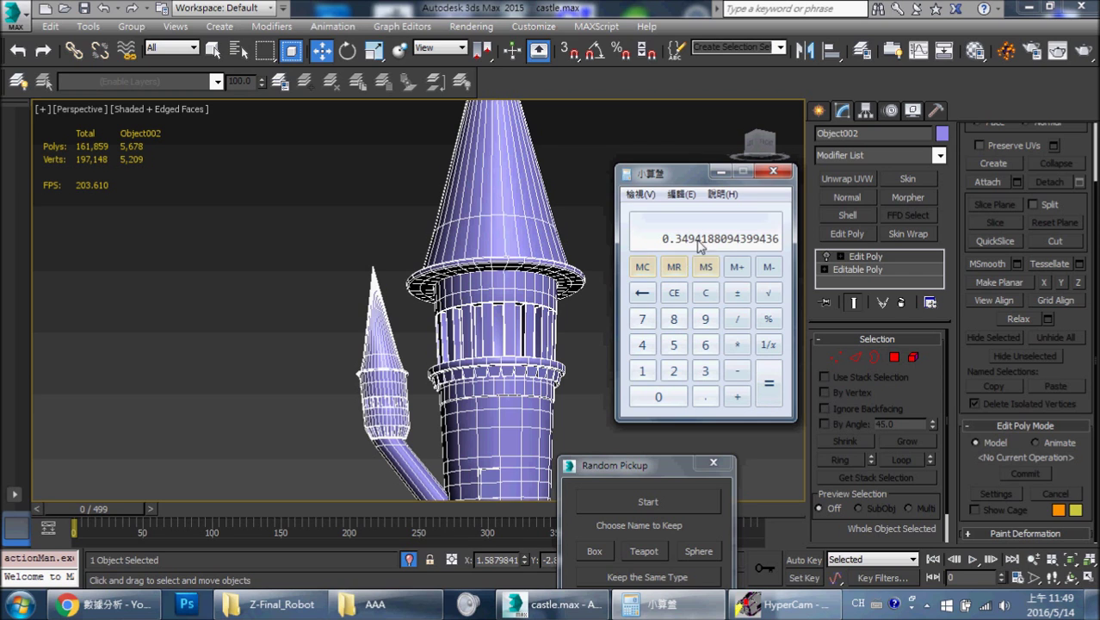
{"action": "middle_click_drag", "start_coordinate": [494, 312], "coordinate": [467, 313]}
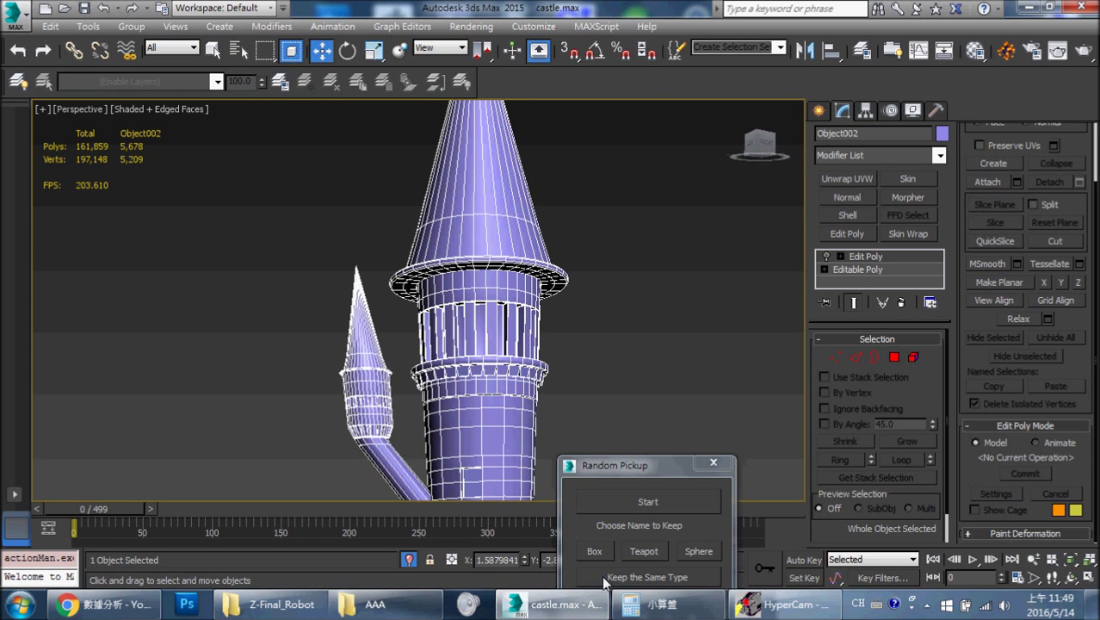
{"action": "mouse_move", "coordinate": [660, 603]}
{"action": "left_click", "coordinate": [659, 548]}
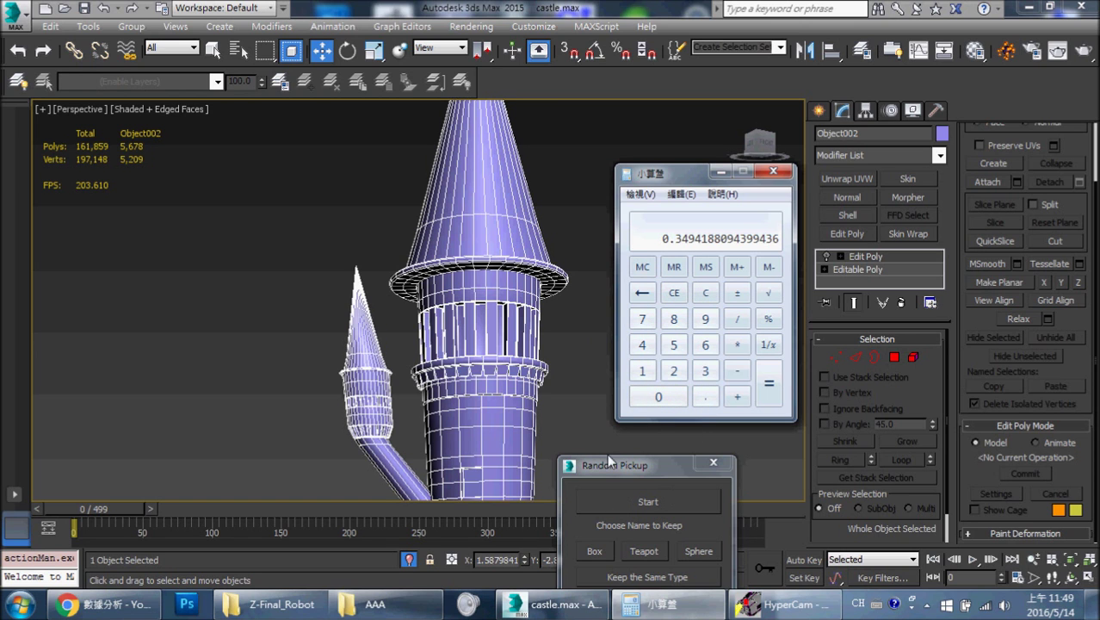
{"action": "mouse_move", "coordinate": [552, 412]}
{"action": "middle_mouse_down", "text": "alt"}
{"action": "mouse_move", "coordinate": [614, 241]}
{"action": "mouse_move", "coordinate": [529, 263]}
{"action": "mouse_move", "coordinate": [552, 248]}
{"action": "mouse_move", "coordinate": [605, 303]}
{"action": "middle_mouse_up", "text": "alt"}
Use Random Pickup's Set Wirecolor Random button to give Object002 a green wire colour
{"action": "key", "text": "F4"}
{"action": "key", "text": "F4"}
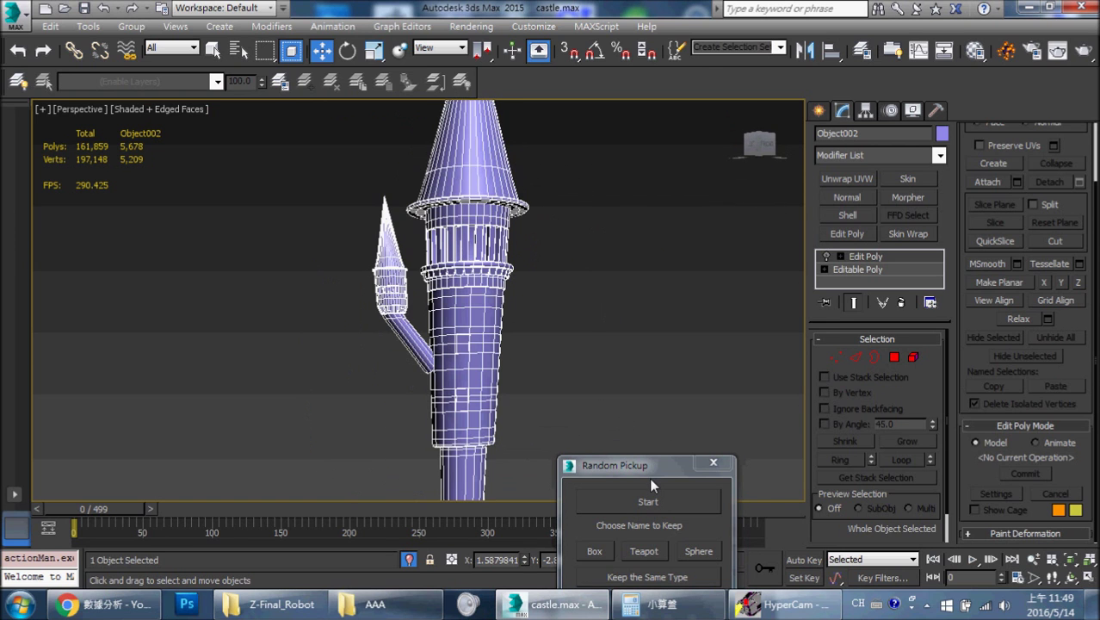
{"action": "left_click_drag", "start_coordinate": [651, 467], "coordinate": [749, 137]}
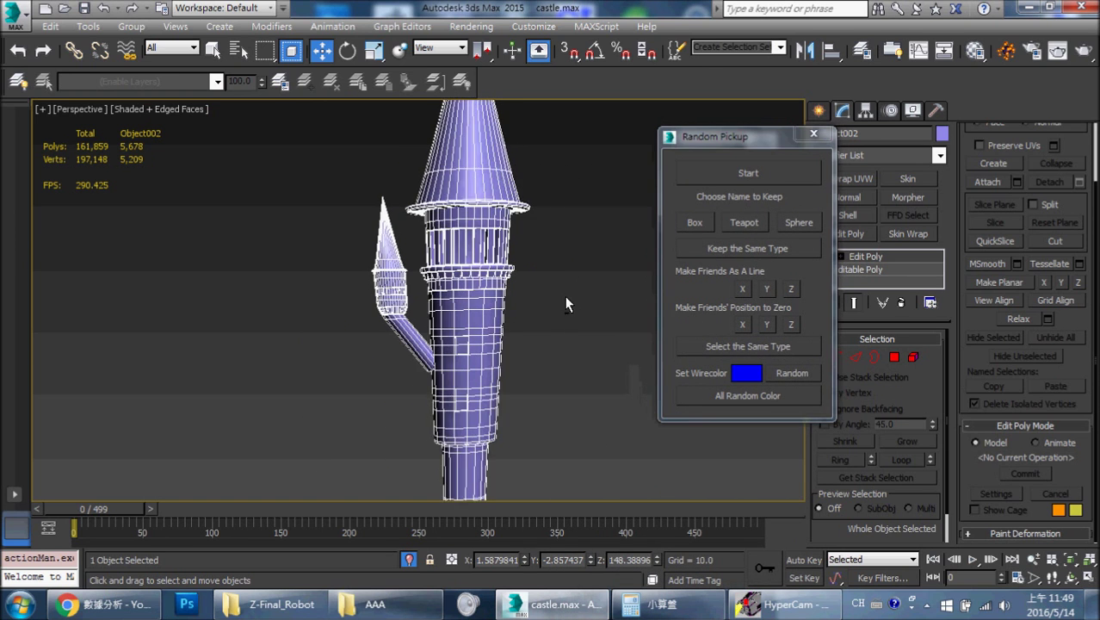
{"action": "left_click", "coordinate": [790, 373]}
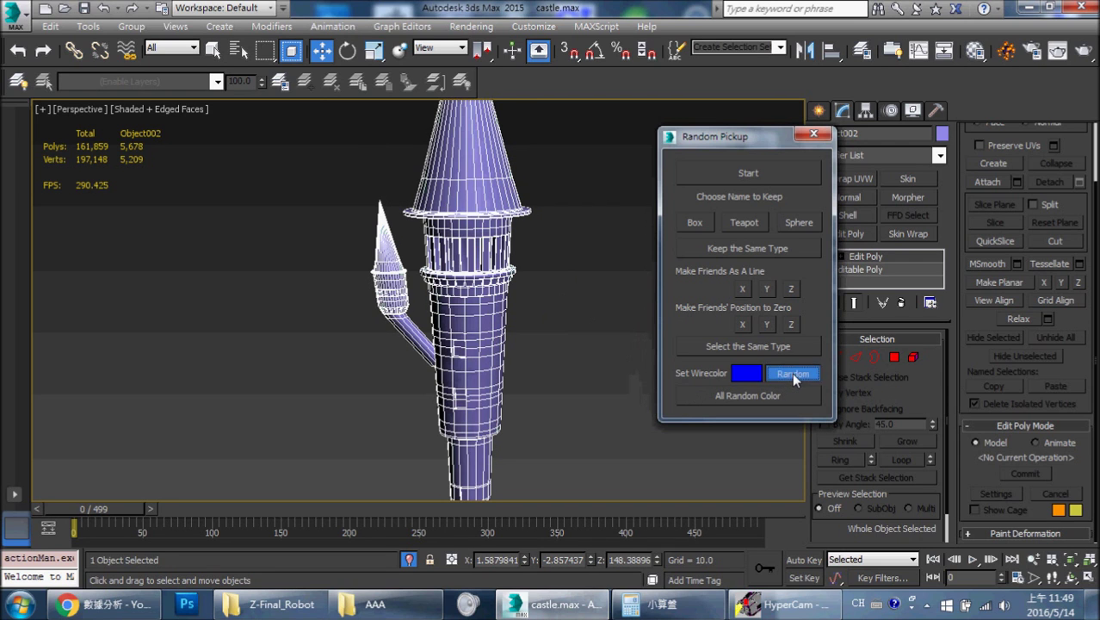
{"action": "key", "text": "F4"}
{"action": "mouse_move", "coordinate": [592, 349]}
{"action": "middle_mouse_down", "text": "alt"}
{"action": "mouse_move", "coordinate": [655, 293]}
{"action": "mouse_move", "coordinate": [579, 325]}
{"action": "middle_mouse_up", "text": "alt"}
{"action": "middle_click_drag", "start_coordinate": [557, 384], "coordinate": [545, 294], "text": "alt"}
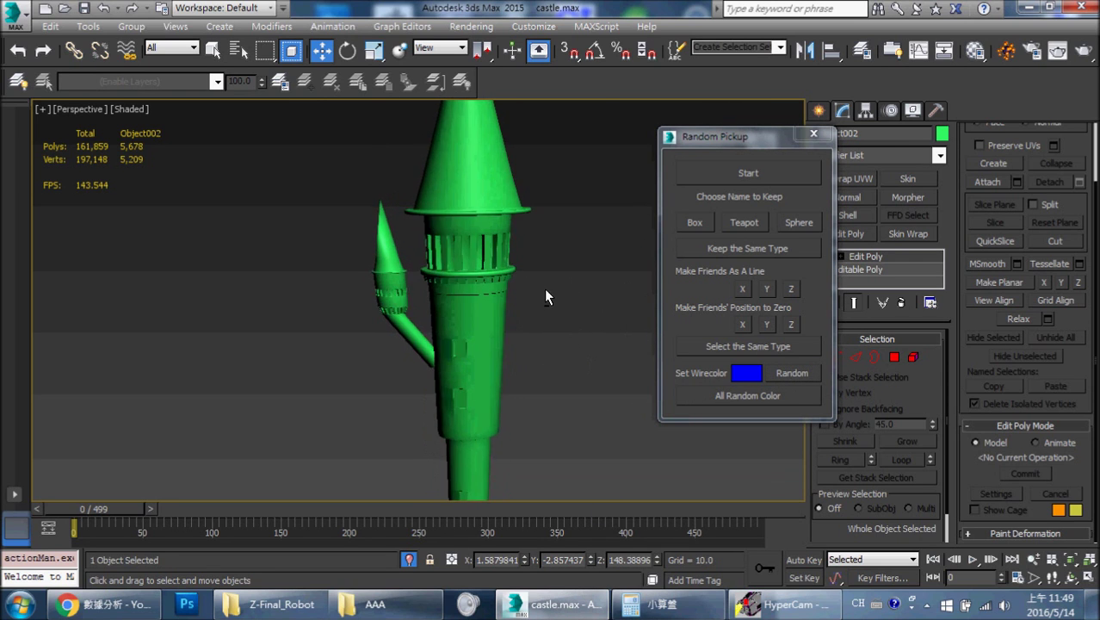